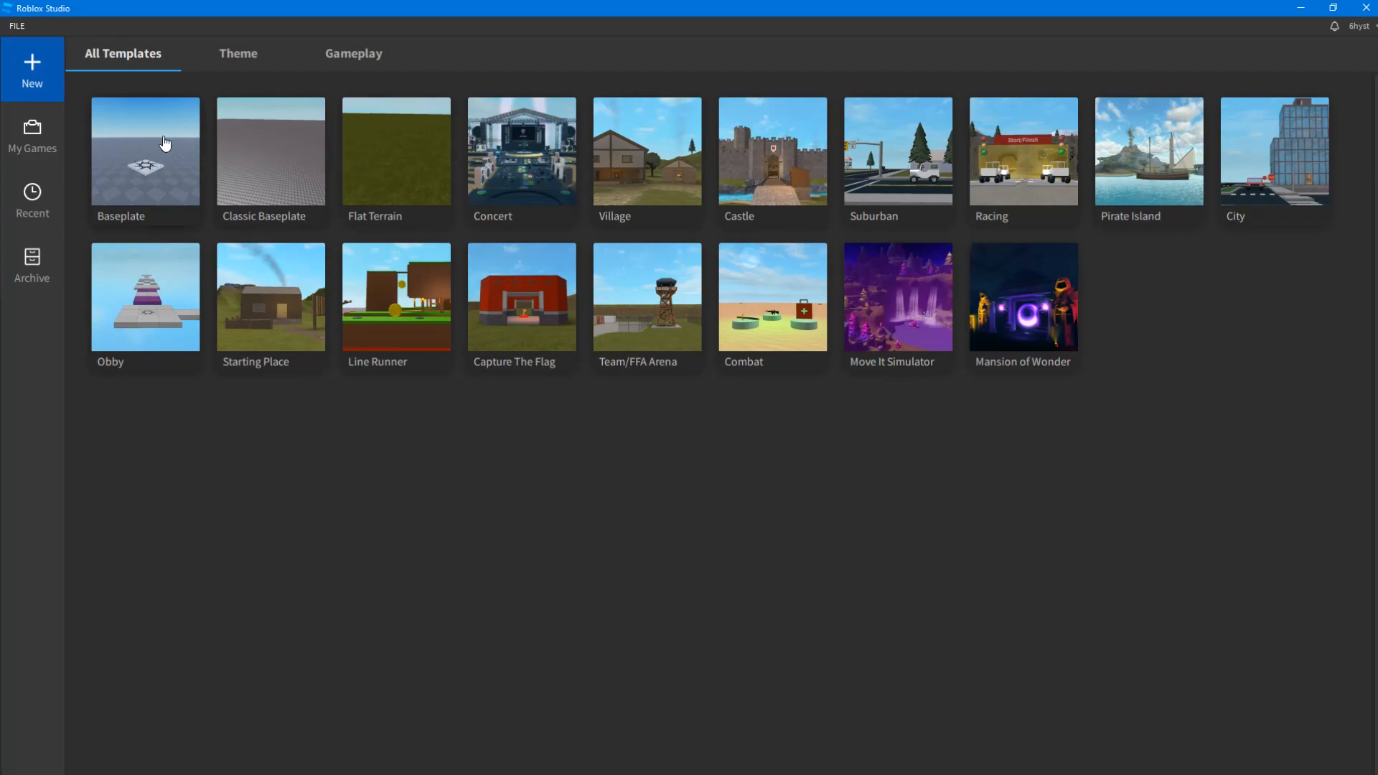
Create a new place from the Baseplate template and look over the spawn area and the contents of Workspace
left_click(165, 182)
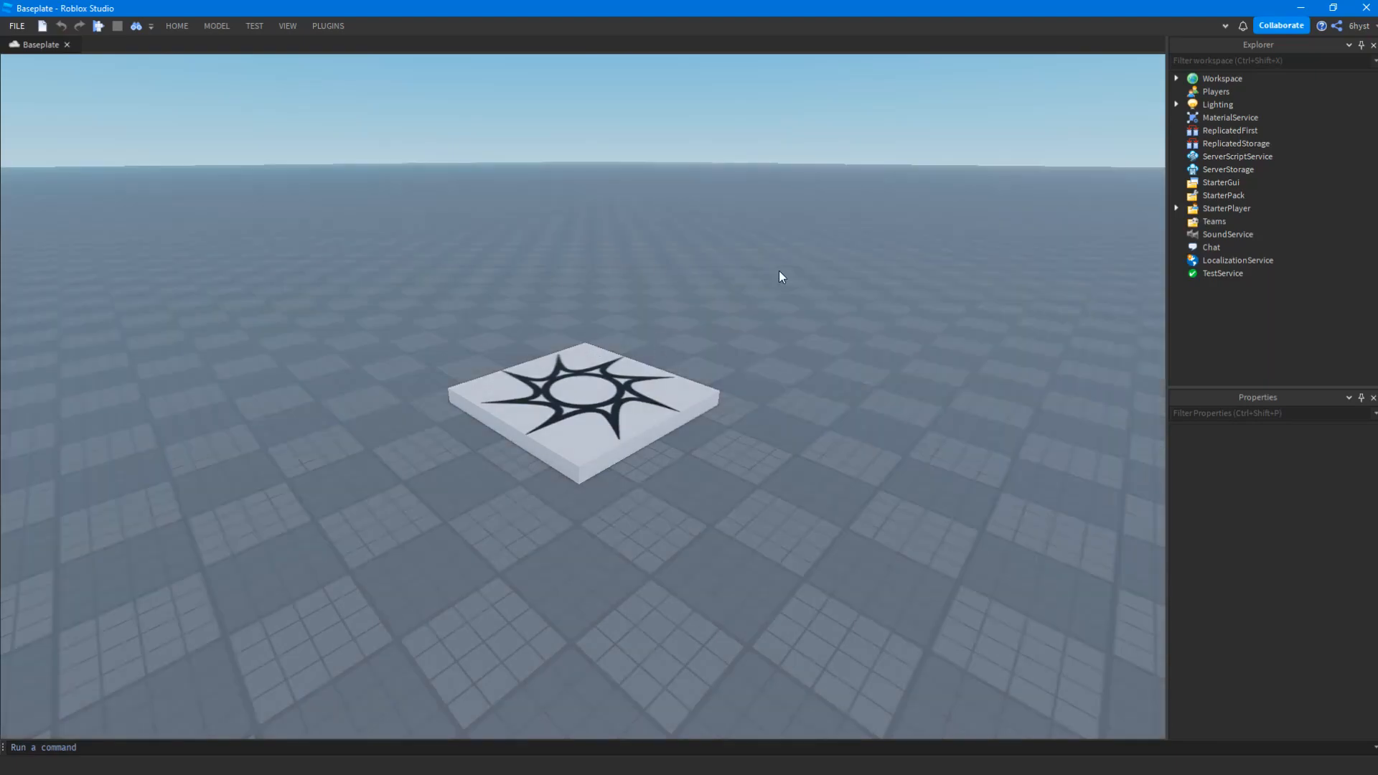
right_click_drag(757, 260, 755, 252)
left_click_drag(189, 253, 321, 237)
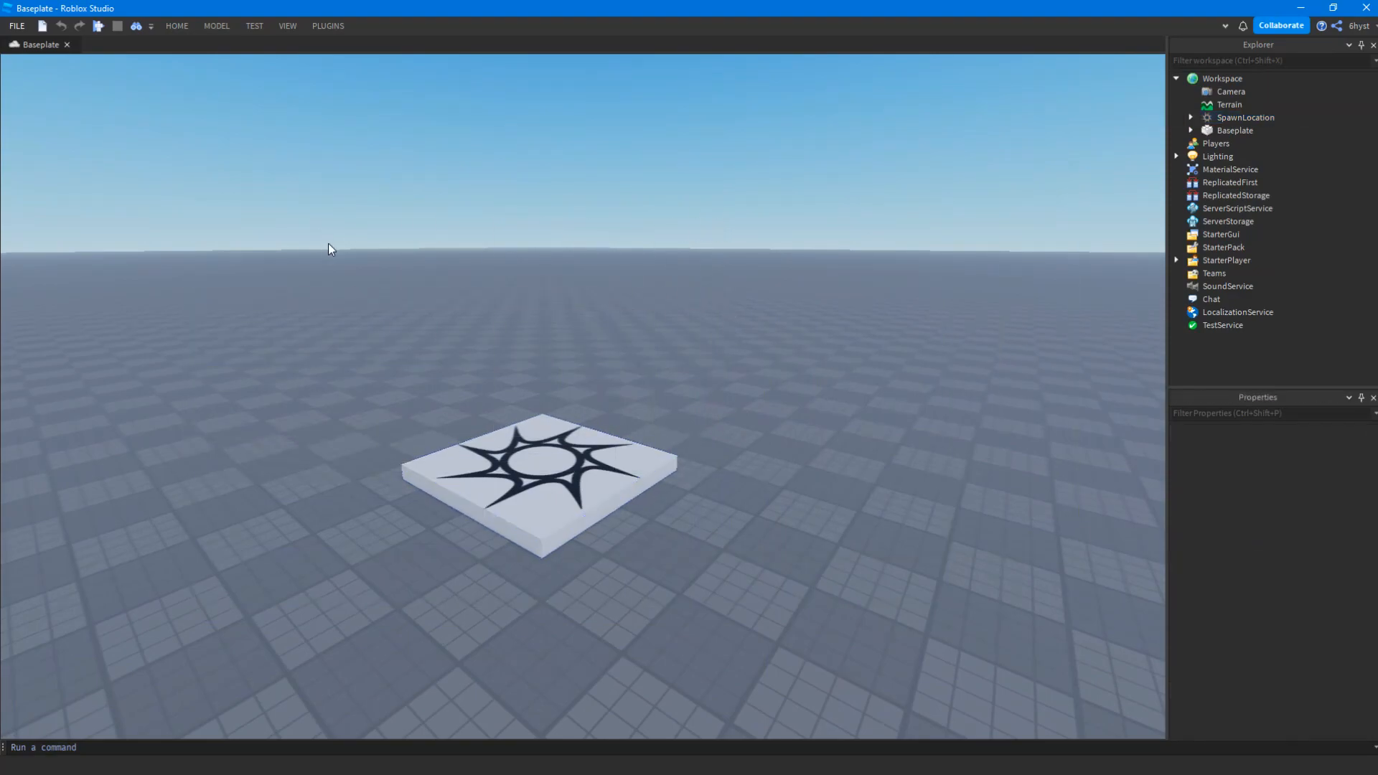
left_click(1175, 77)
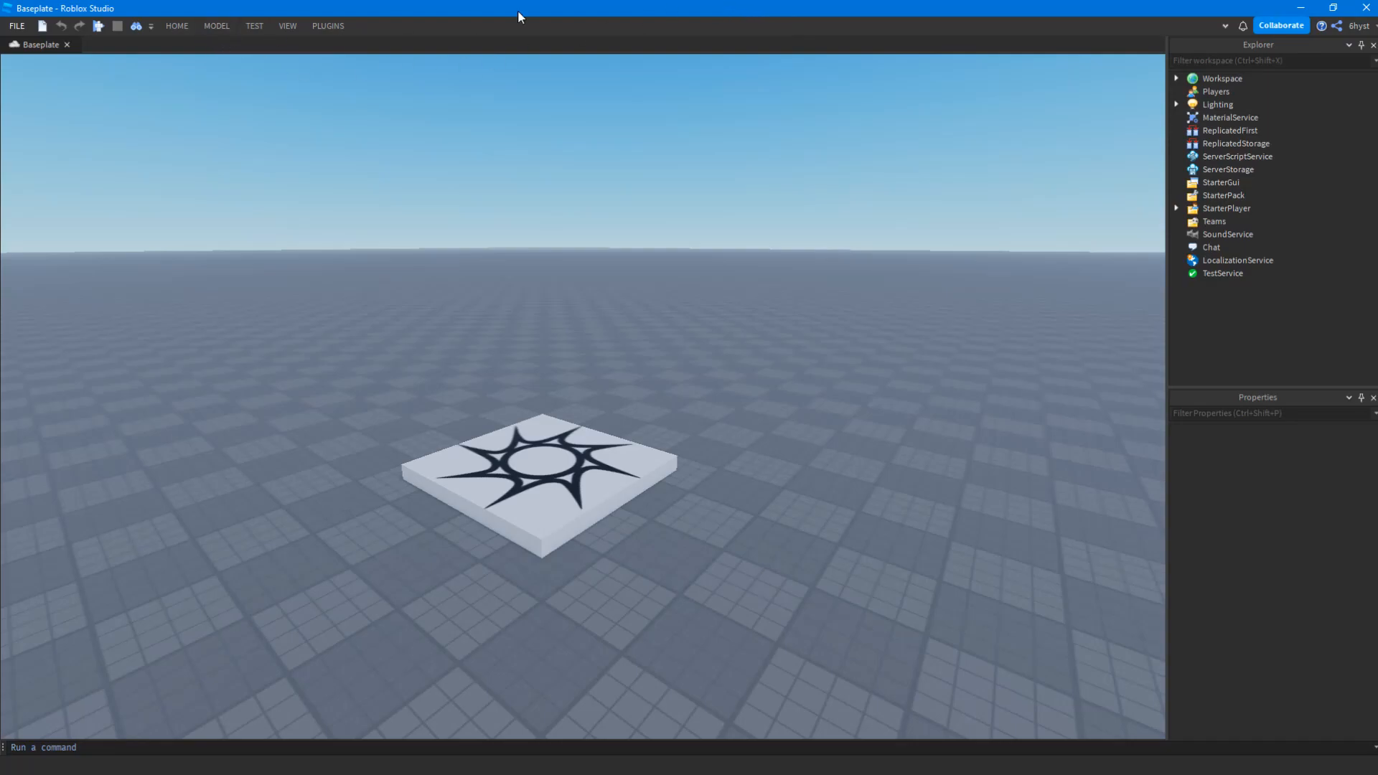
Dock the Explorer and Properties panels together as tabs in one full-height group
left_click(1245, 58)
left_click_drag(1245, 50, 5, 143)
left_click_drag(603, 7, 1268, 58)
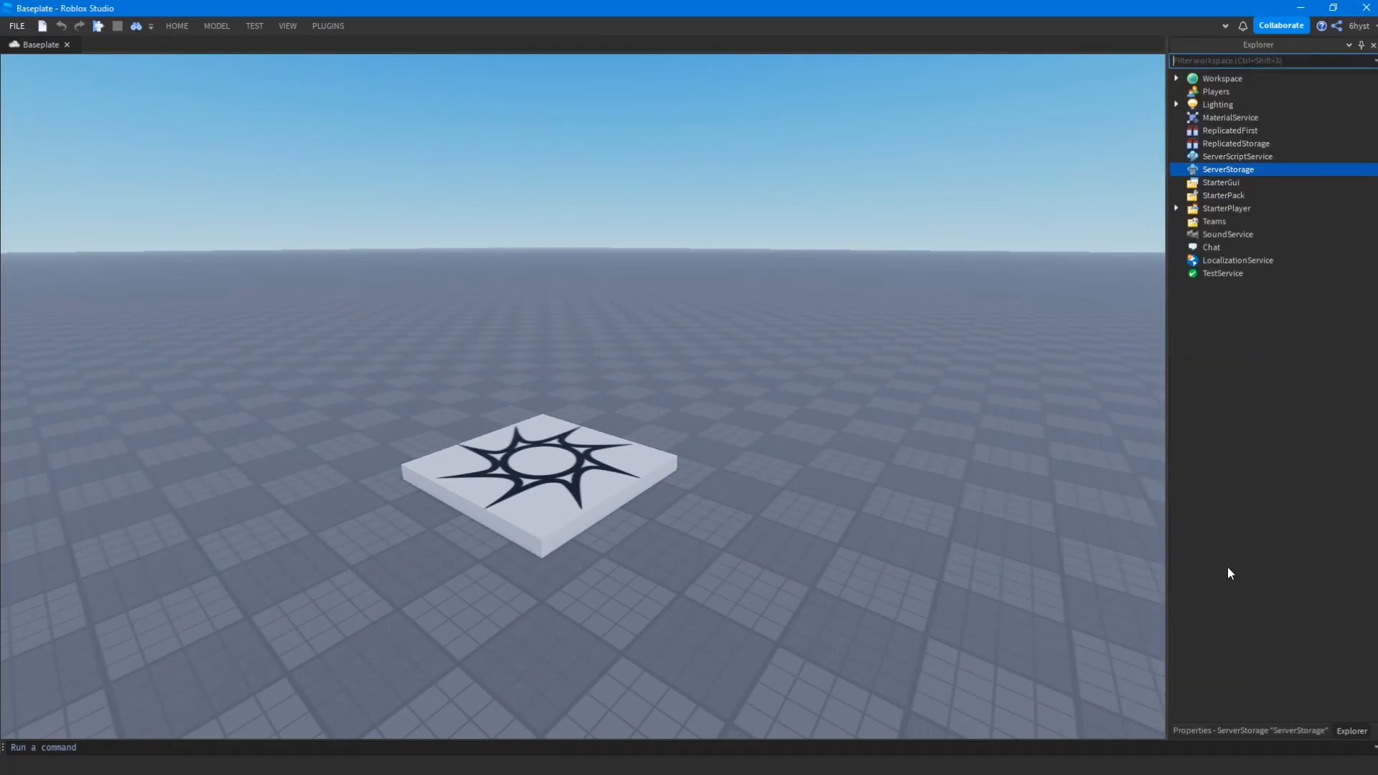
left_click(991, 455)
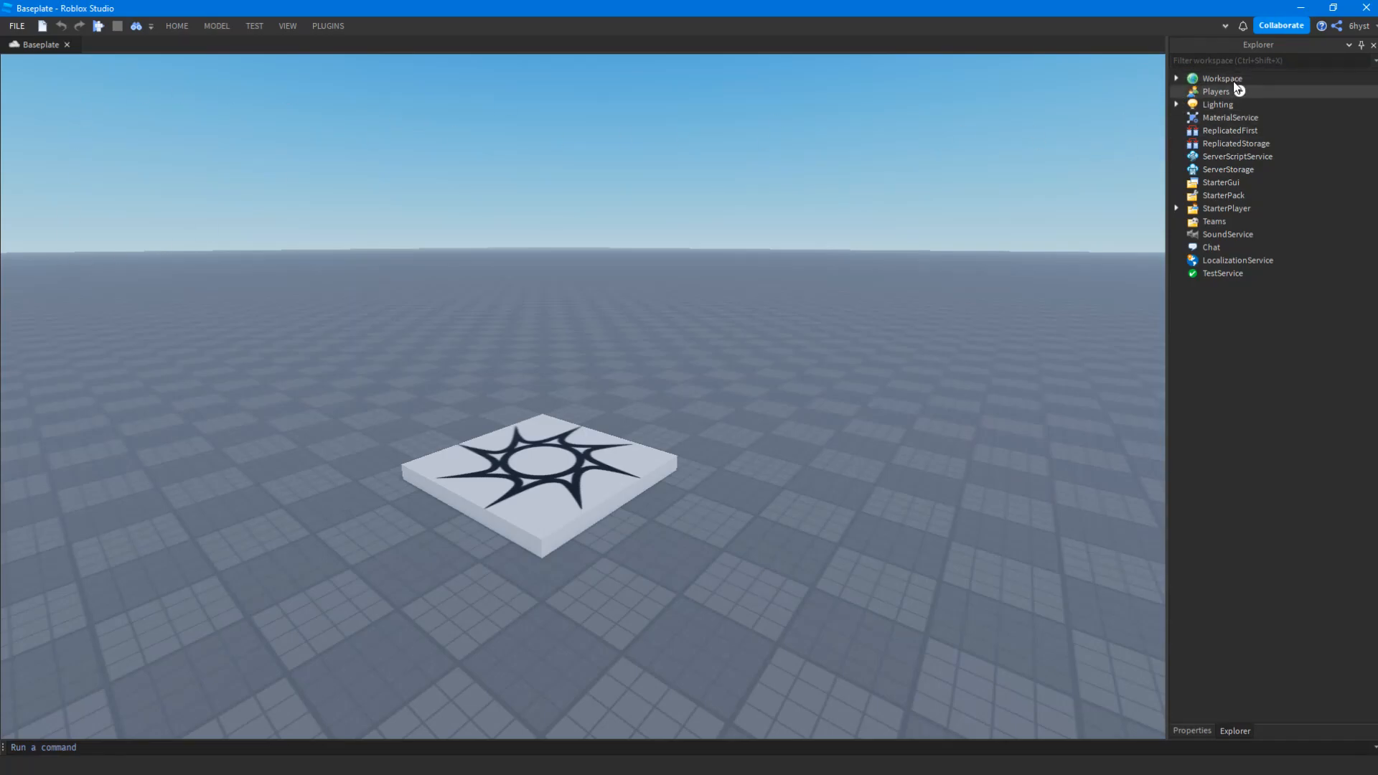
Check the display options for Explorer and Properties, and widen their shared docked panel
left_click(287, 26)
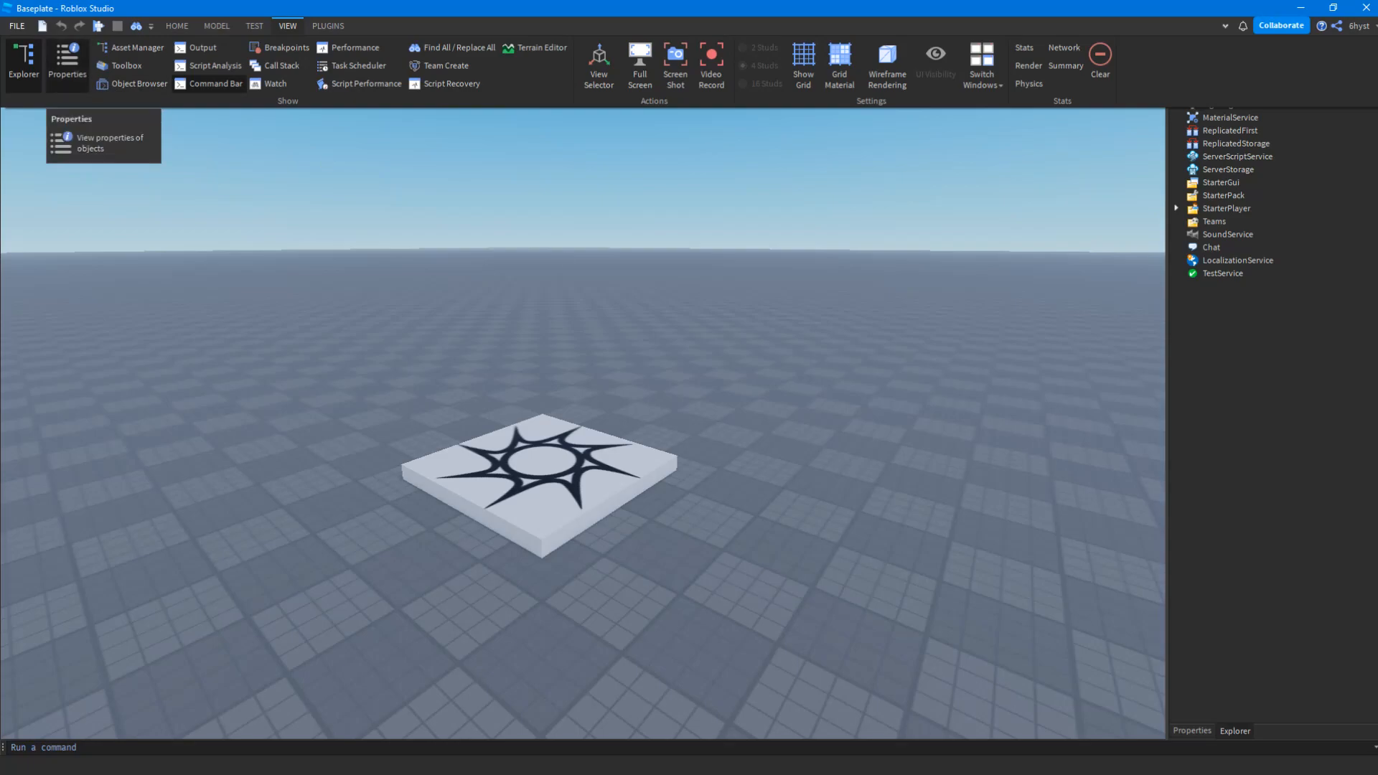
left_click(977, 453)
left_click_drag(1252, 44, 750, 388)
left_click_drag(1261, 69, 1134, 109)
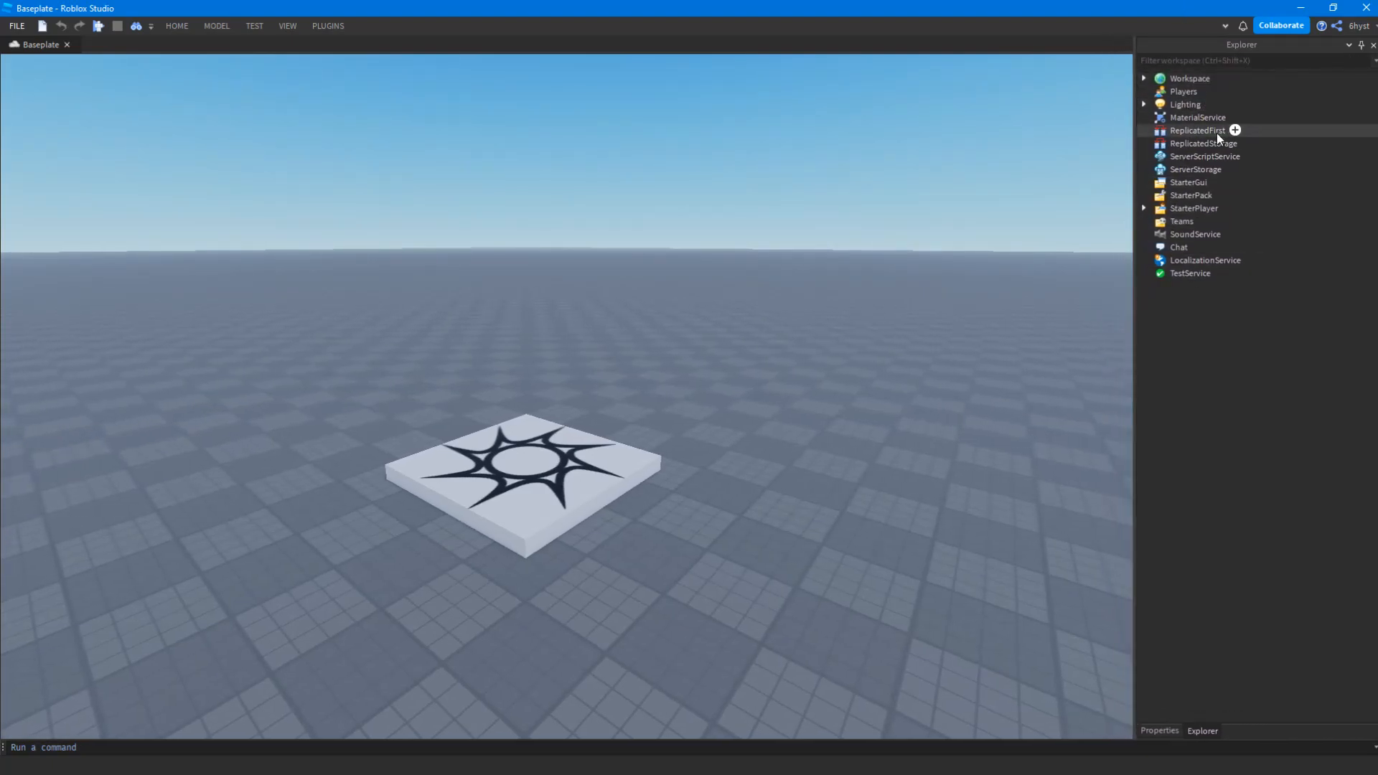
Examine the top-level services in the Explorer one by one, from Workspace down to TestService
left_click(1177, 79)
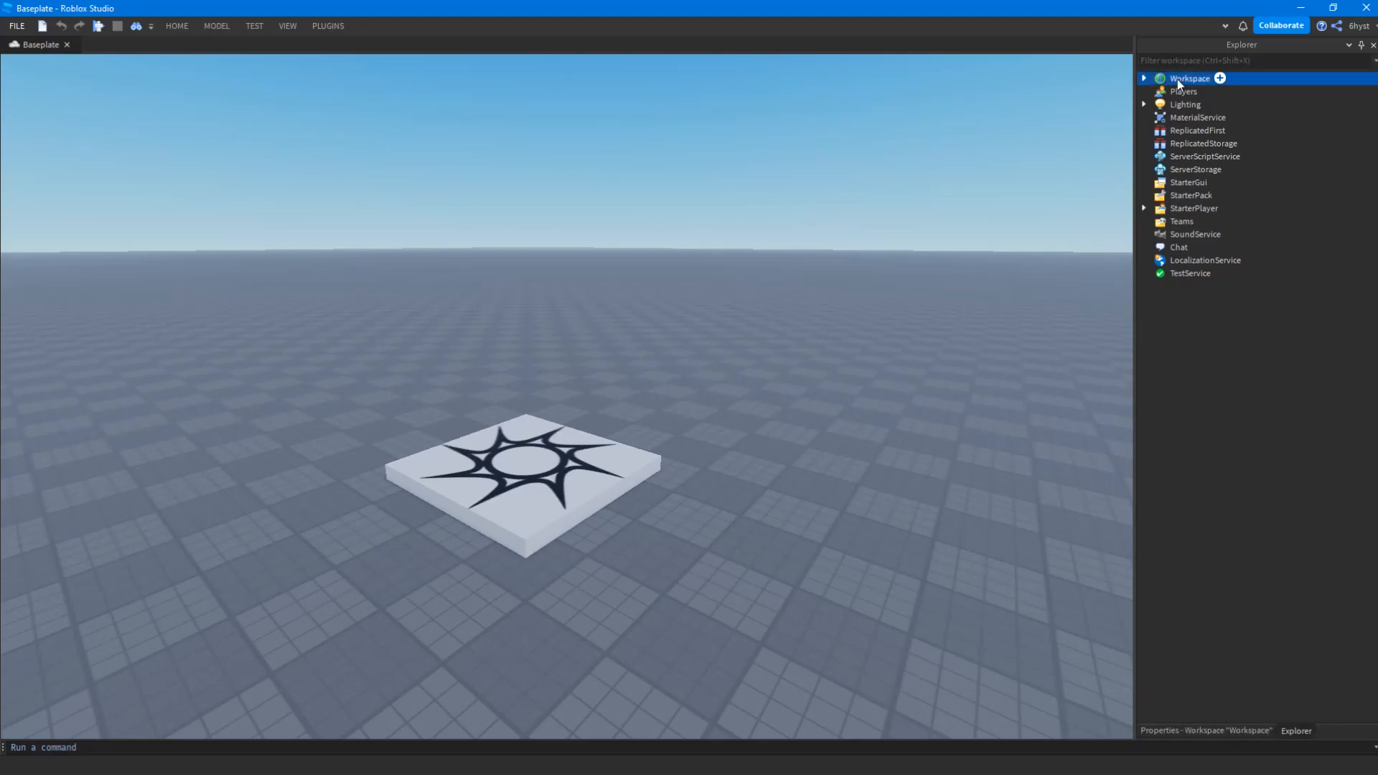
left_click(1176, 98)
key("Down")
key("Down")
key("Down")
key("Down")
key("Down")
key("Down")
key("Down")
key("Down")
key("Down")
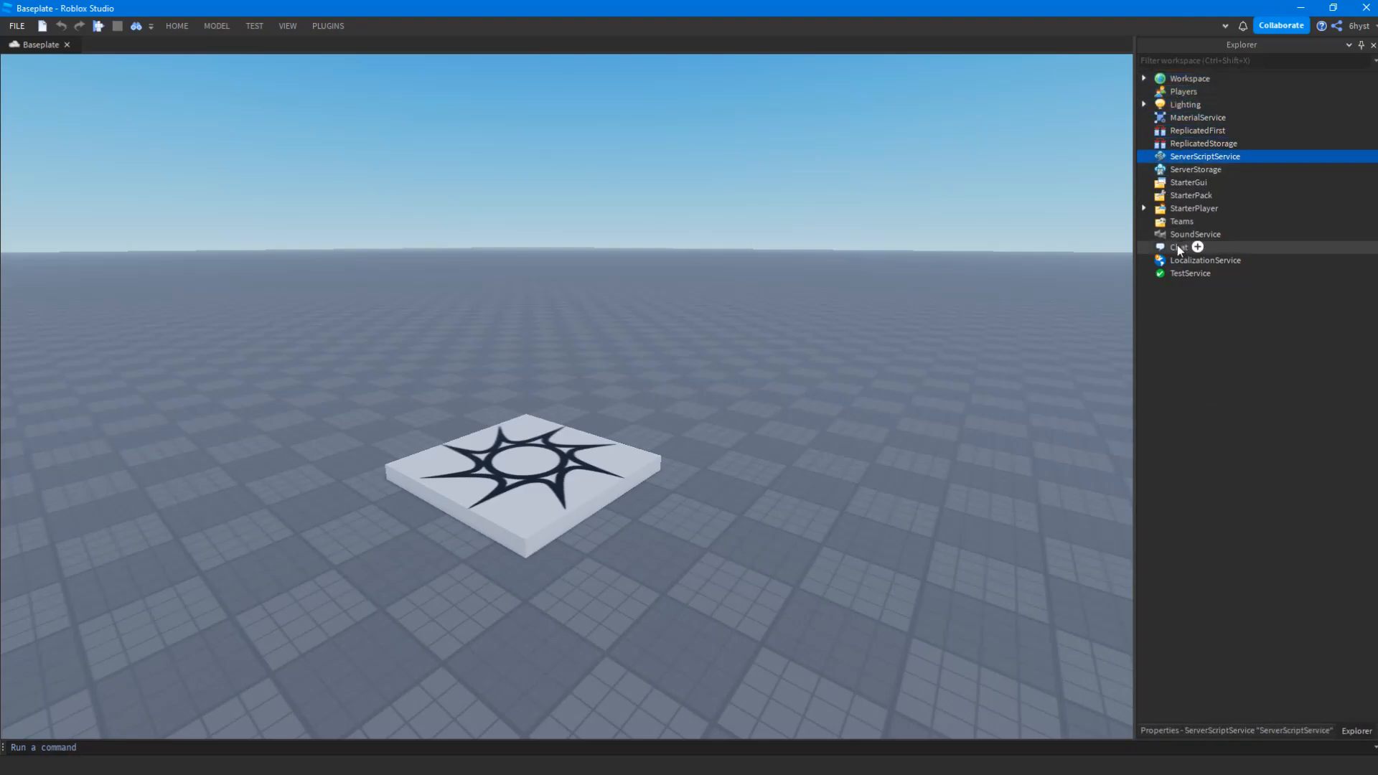
key("Down")
key("Down")
key("Down")
key("Down")
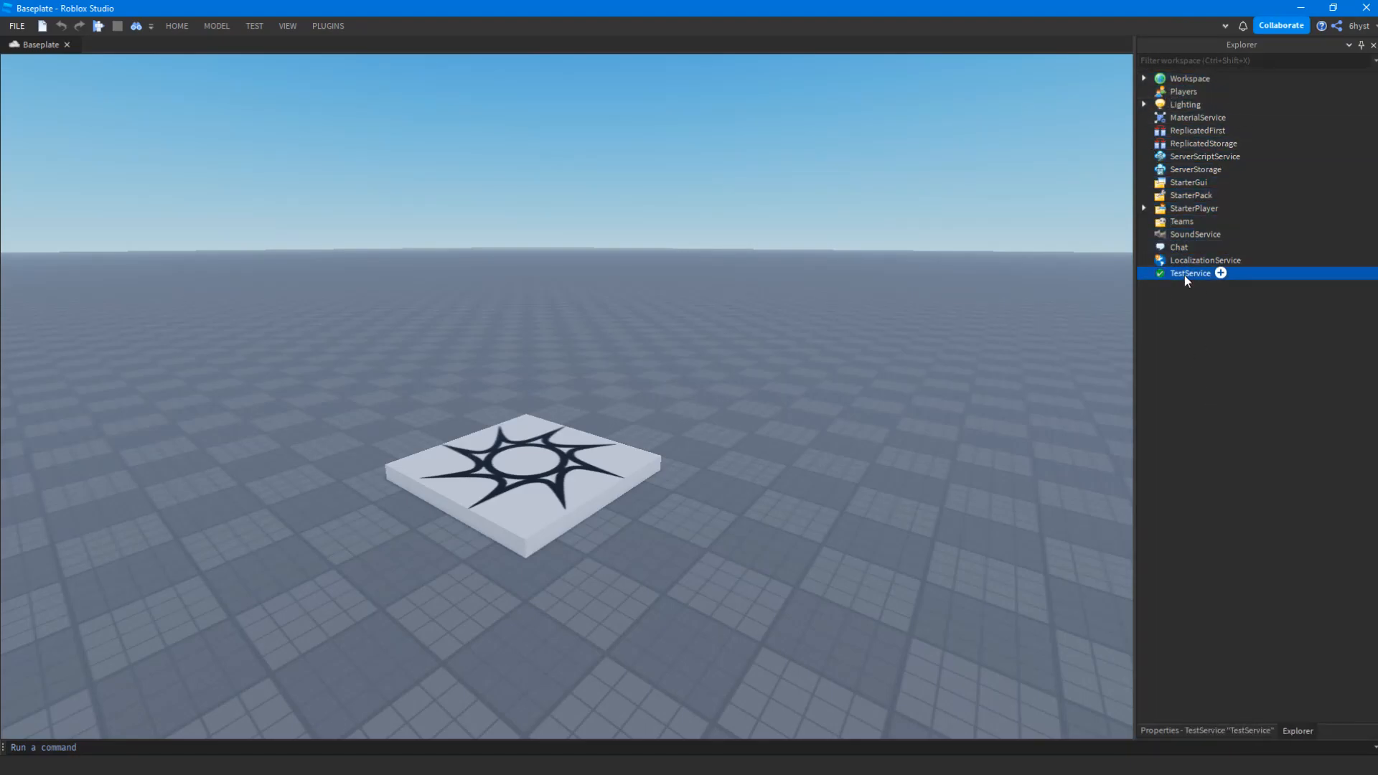
key("Up")
key("Up")
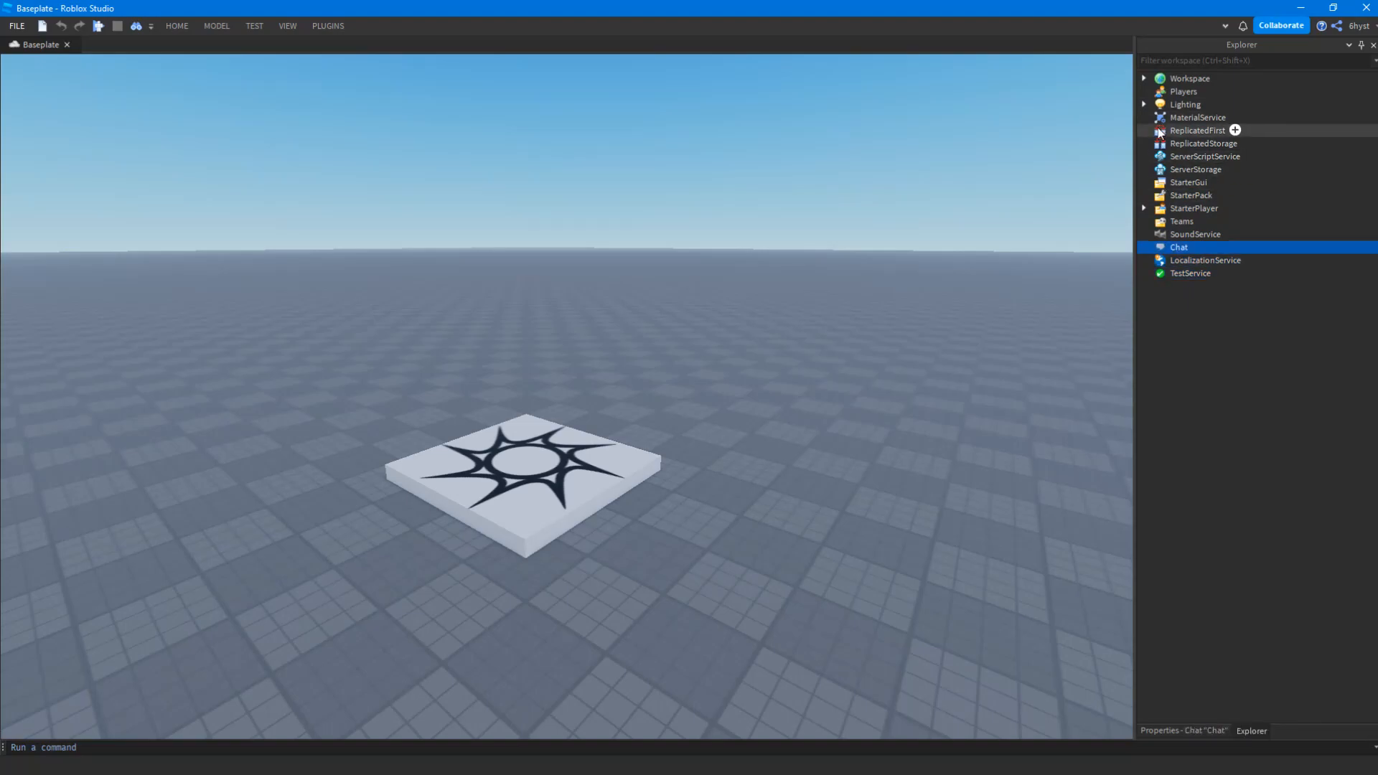
left_click(1215, 403)
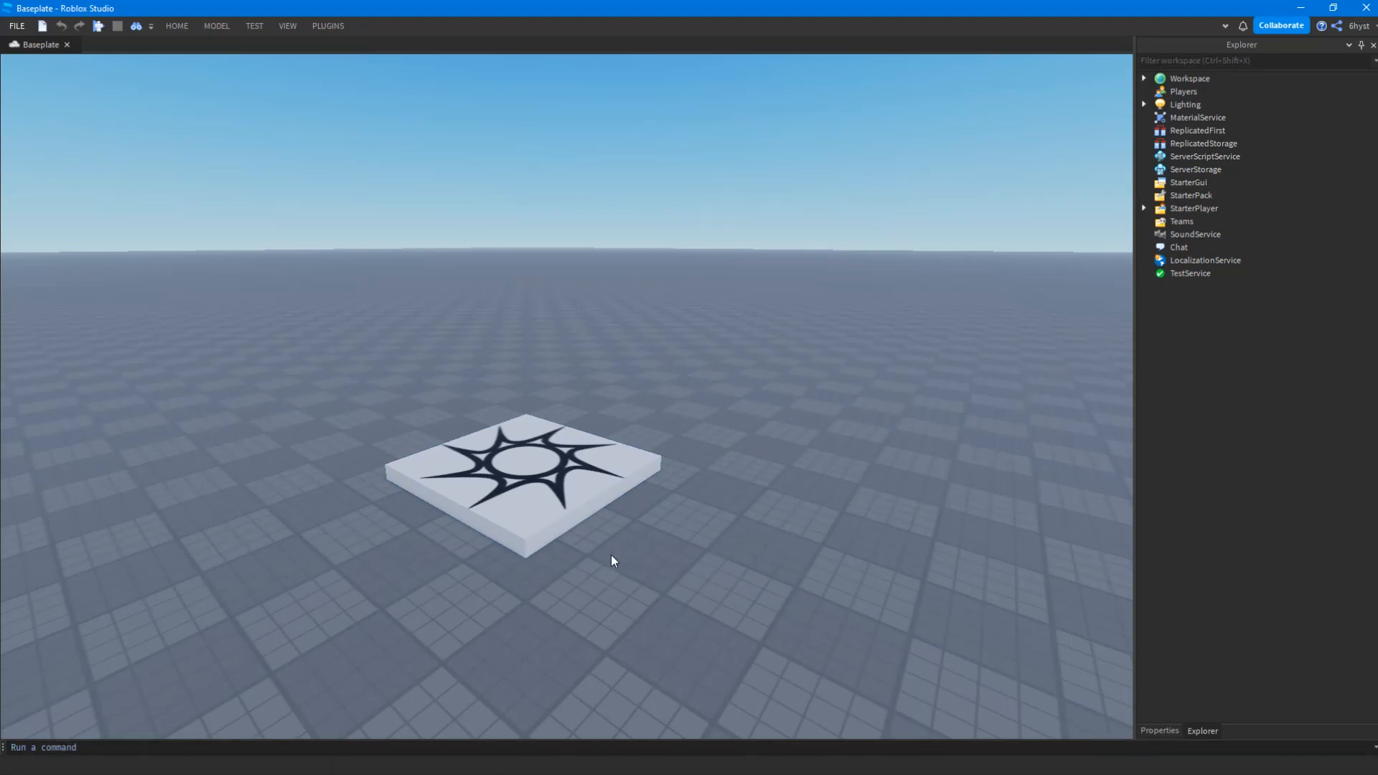
Review the names of the services again, including Players, ReplicatedStorage, ServerScriptService, StarterGui, StarterPlayer and Teams
left_click(1182, 80)
left_click(1184, 91)
left_click(1186, 128)
left_click(1187, 143)
left_click(1189, 156)
left_click(1190, 170)
left_click(1191, 182)
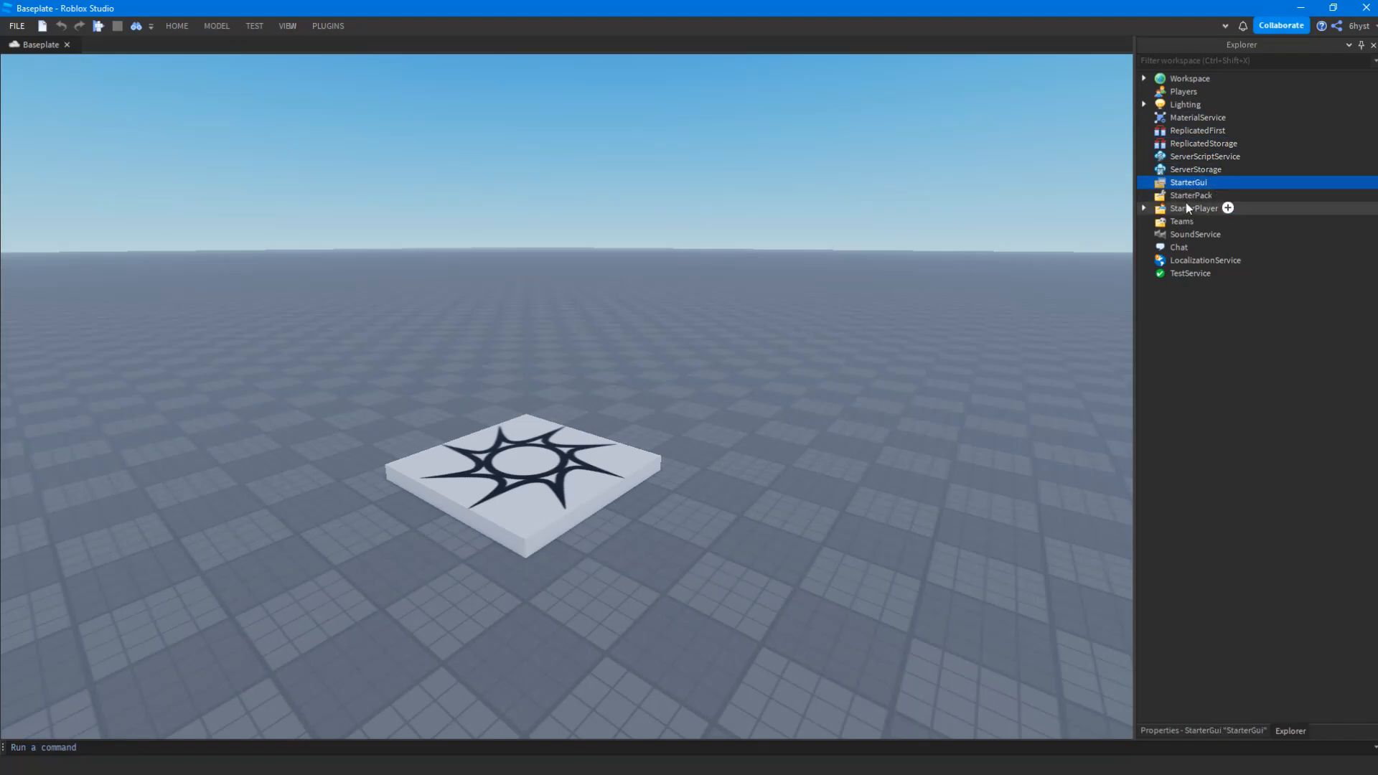
left_click(1192, 208)
left_click(1181, 233)
left_click(1183, 247)
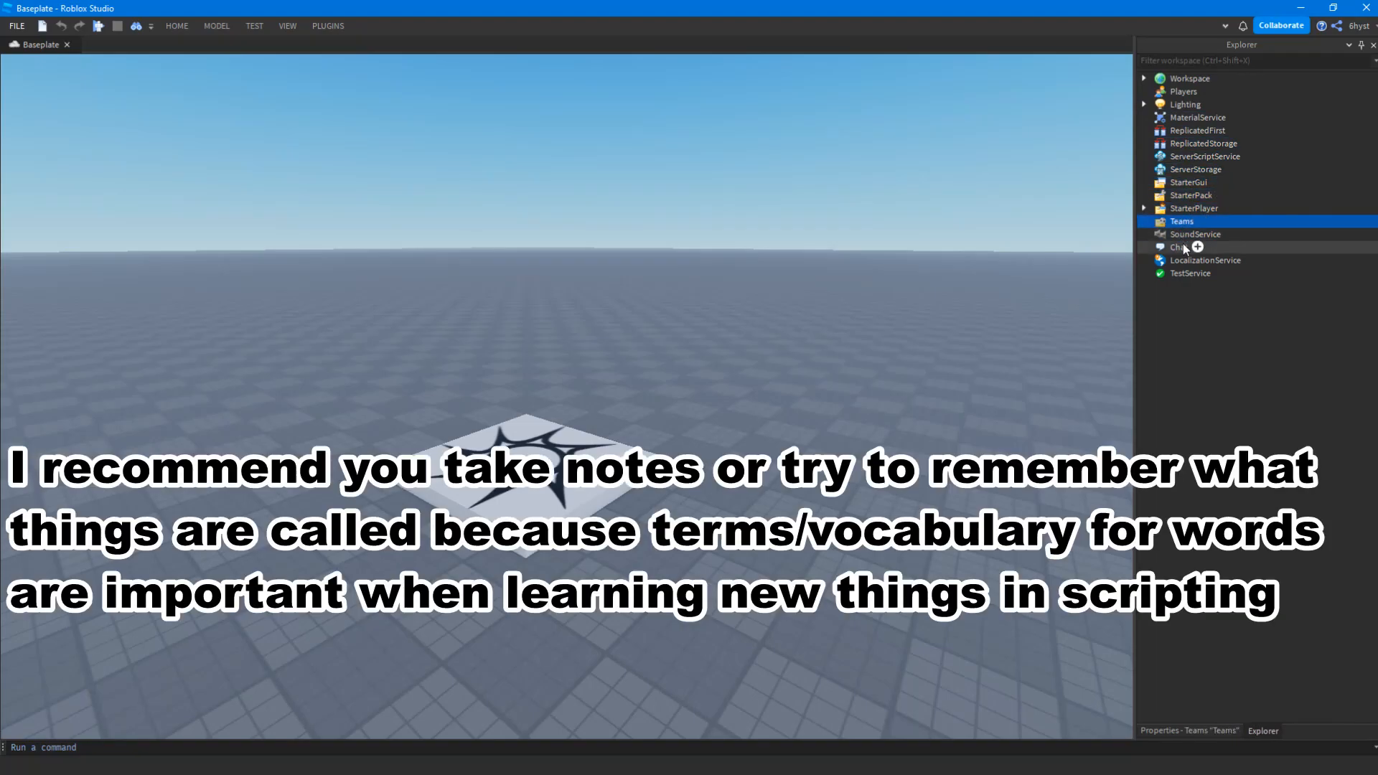
left_click(1183, 260)
left_click(1183, 273)
Revisit the Workspace, Players, Lighting, MaterialService, ReplicatedFirst, ReplicatedStorage and TestService entries in the Explorer
left_click(1178, 80)
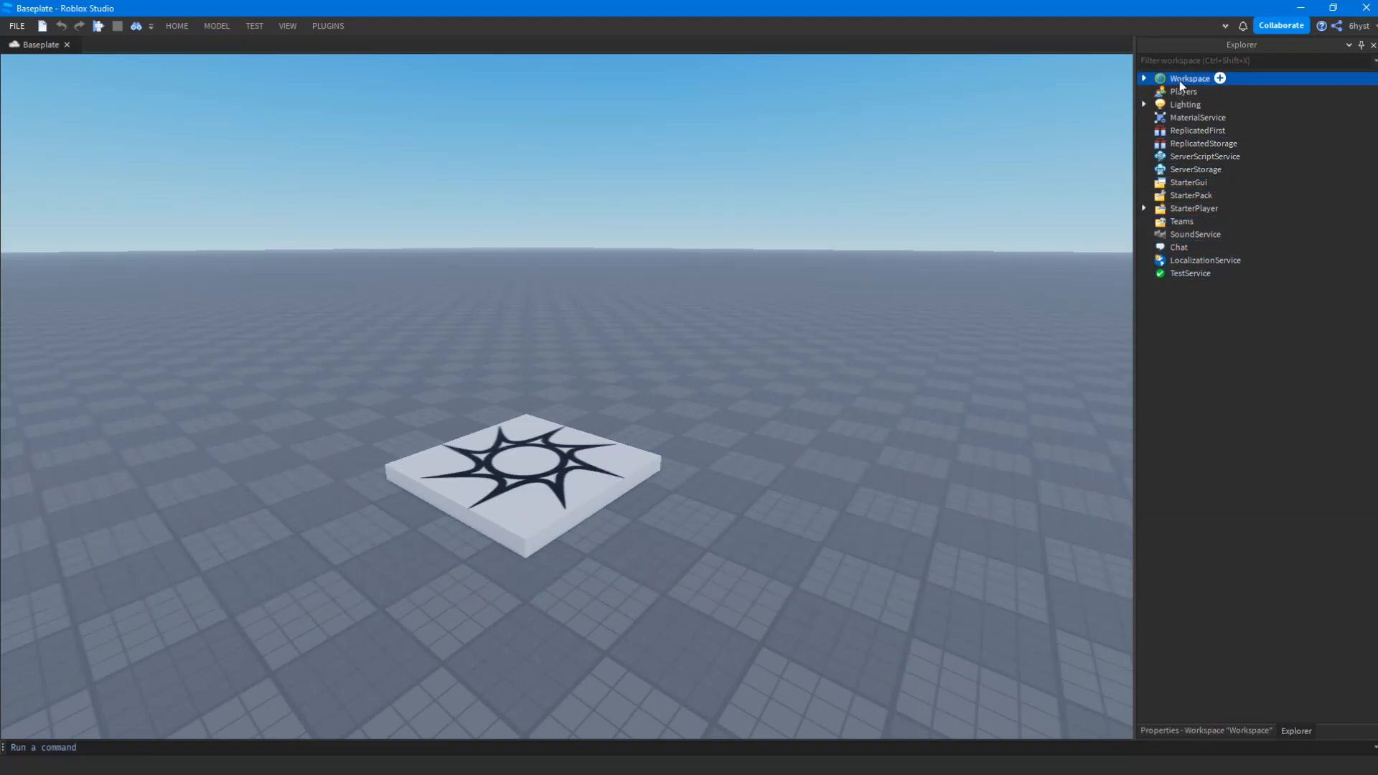
left_click(1185, 91)
left_click(1184, 79)
left_click(1186, 90)
left_click(1185, 104)
left_click(1186, 117)
left_click(1183, 77)
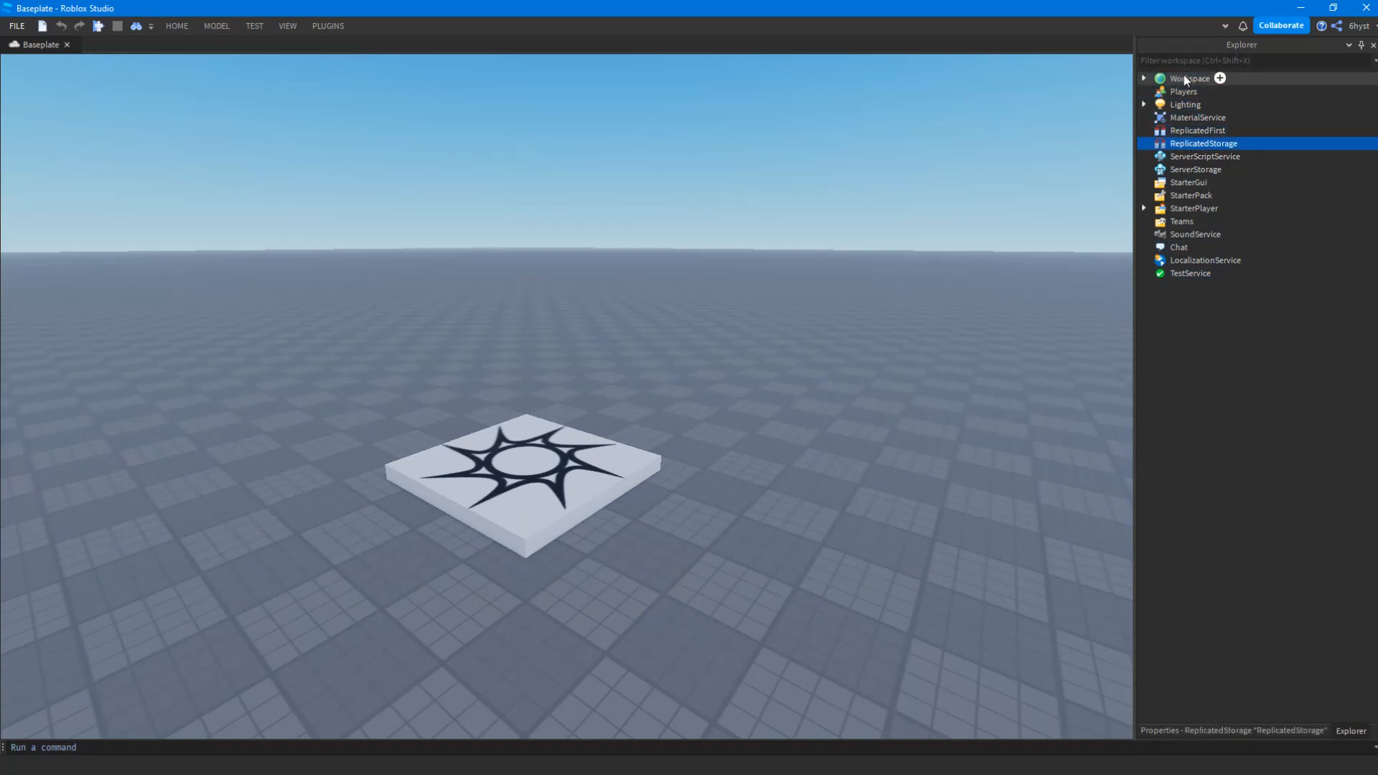
left_click(1185, 90)
left_click(1187, 105)
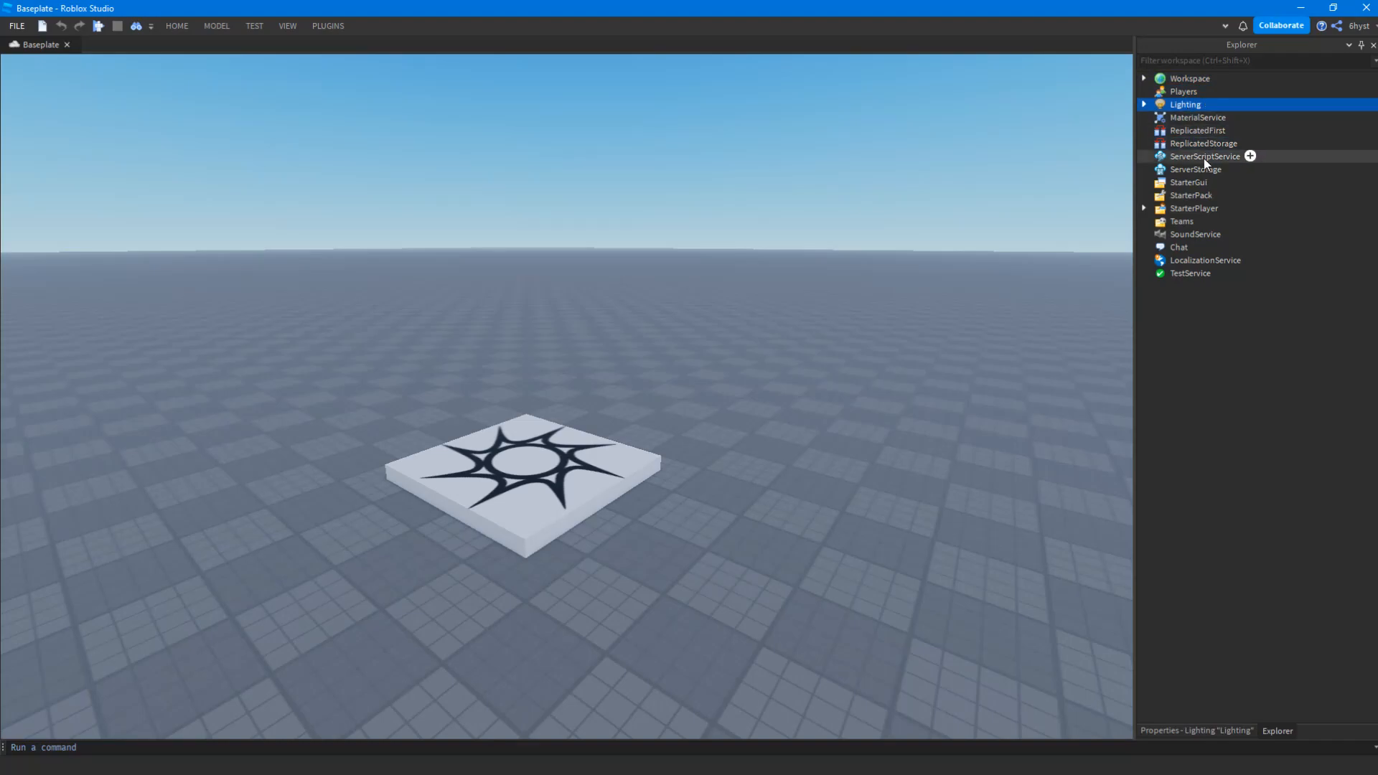
left_click(1191, 131)
left_click(1195, 144)
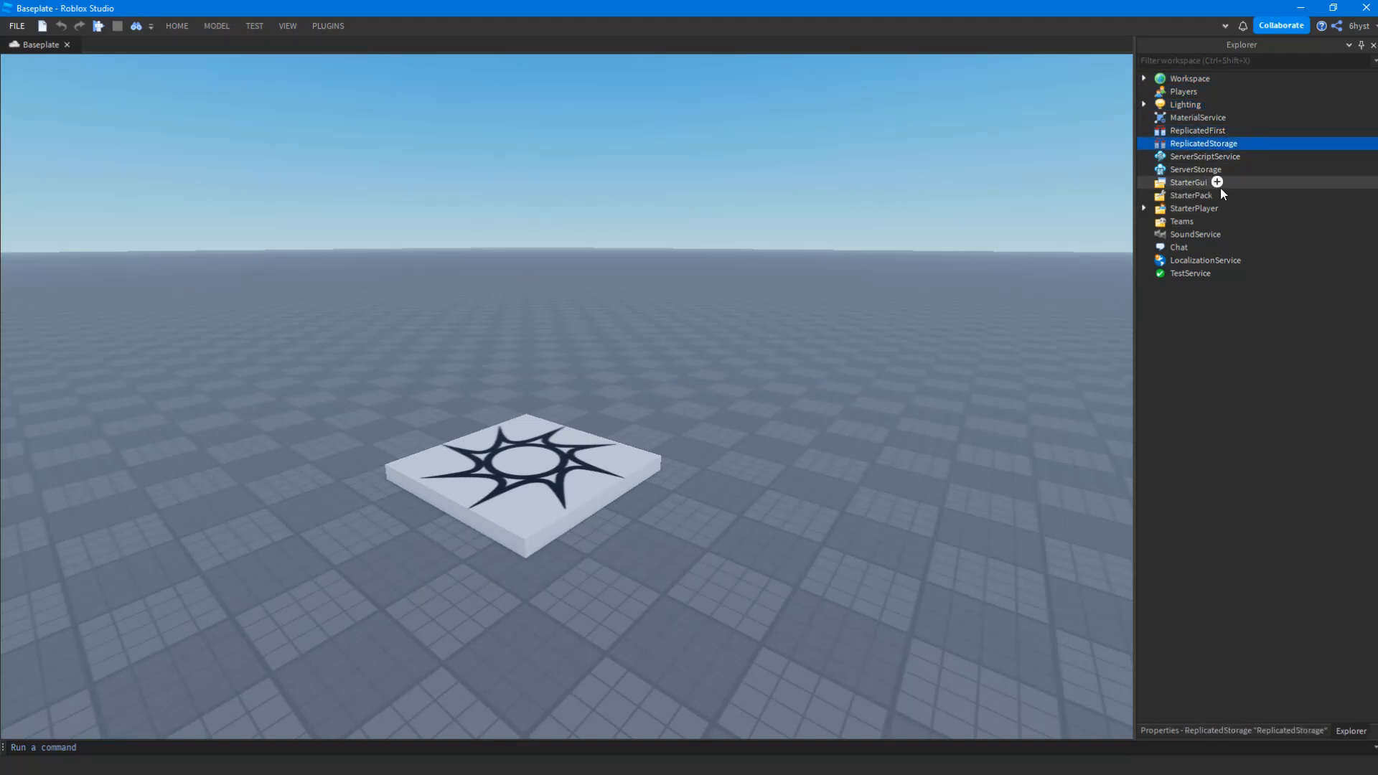
left_click(1189, 273)
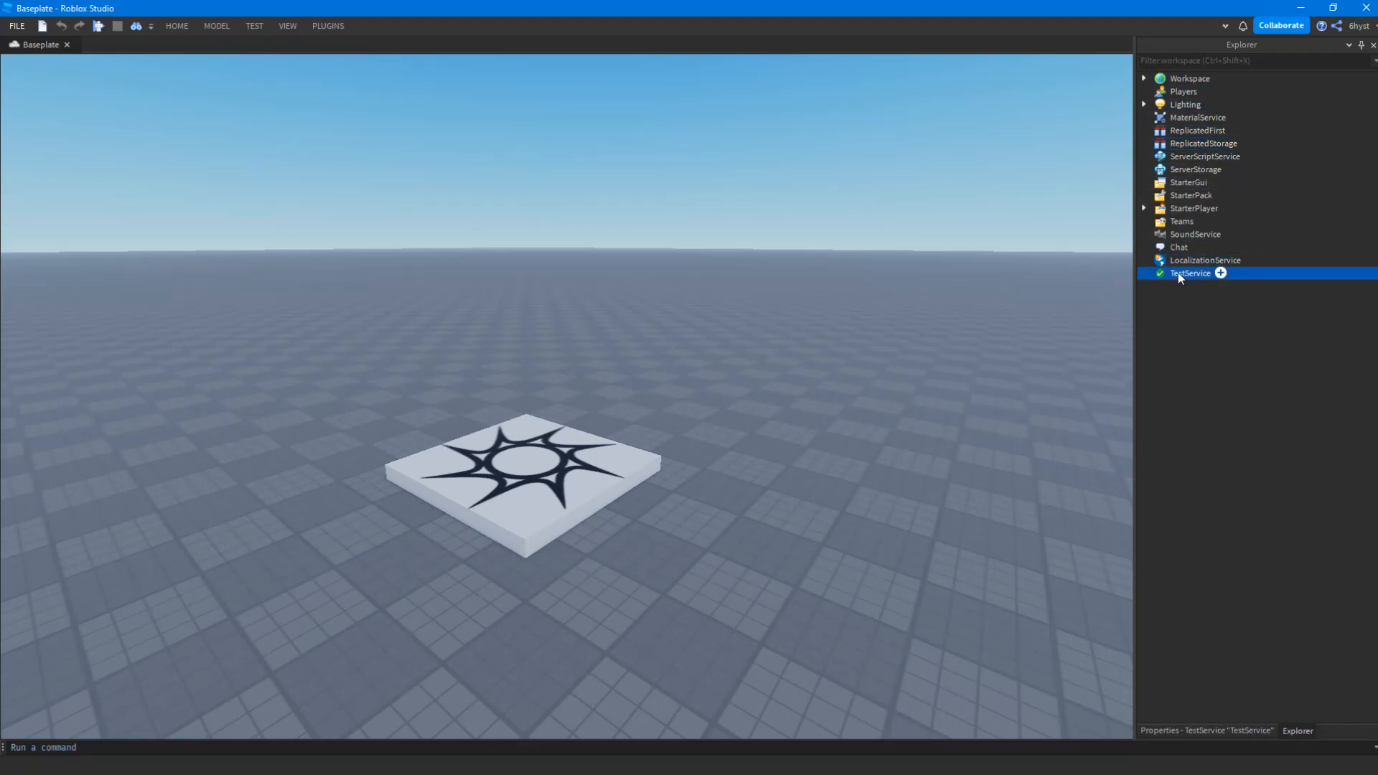
Expand Workspace and inspect its Camera, Terrain, SpawnLocation and Baseplate objects
left_click(1161, 80)
left_click(1144, 79)
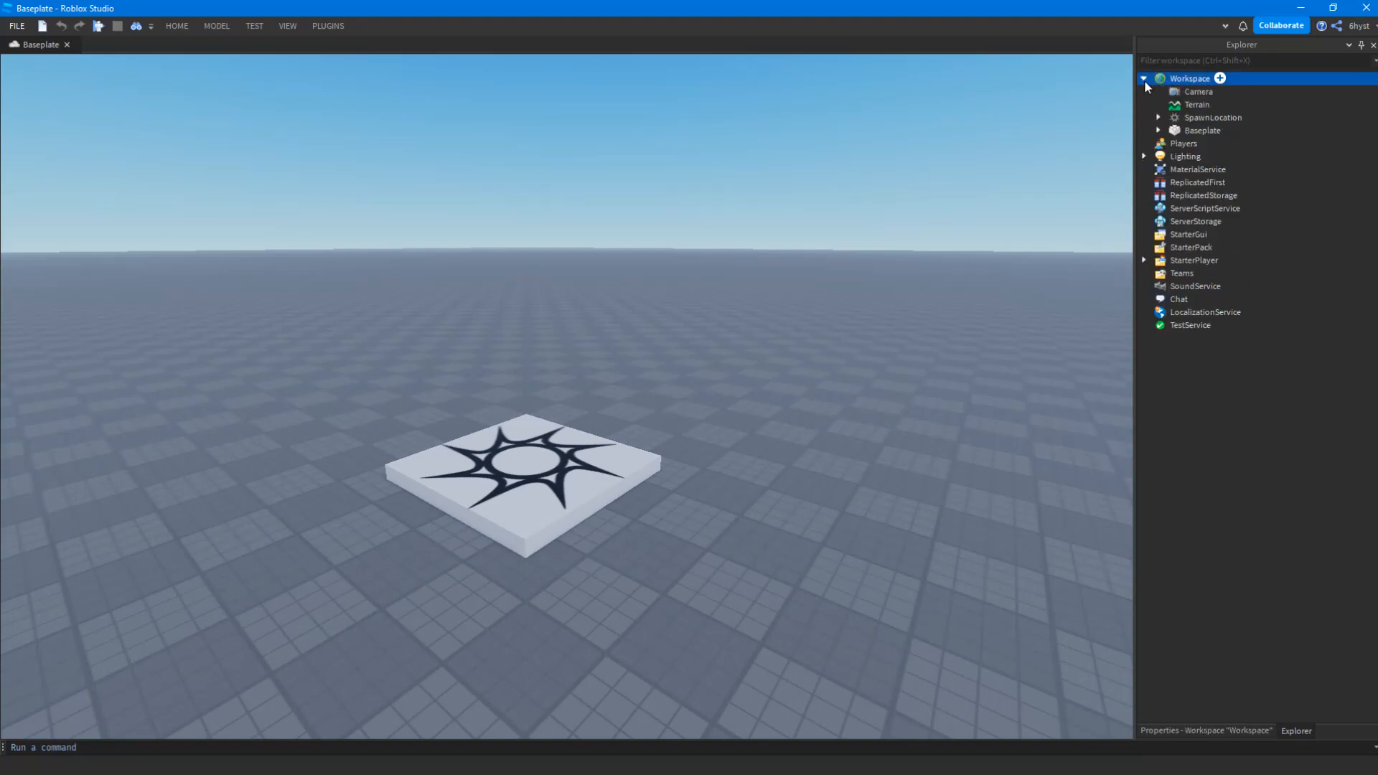
left_click(1199, 93)
left_click(1198, 117)
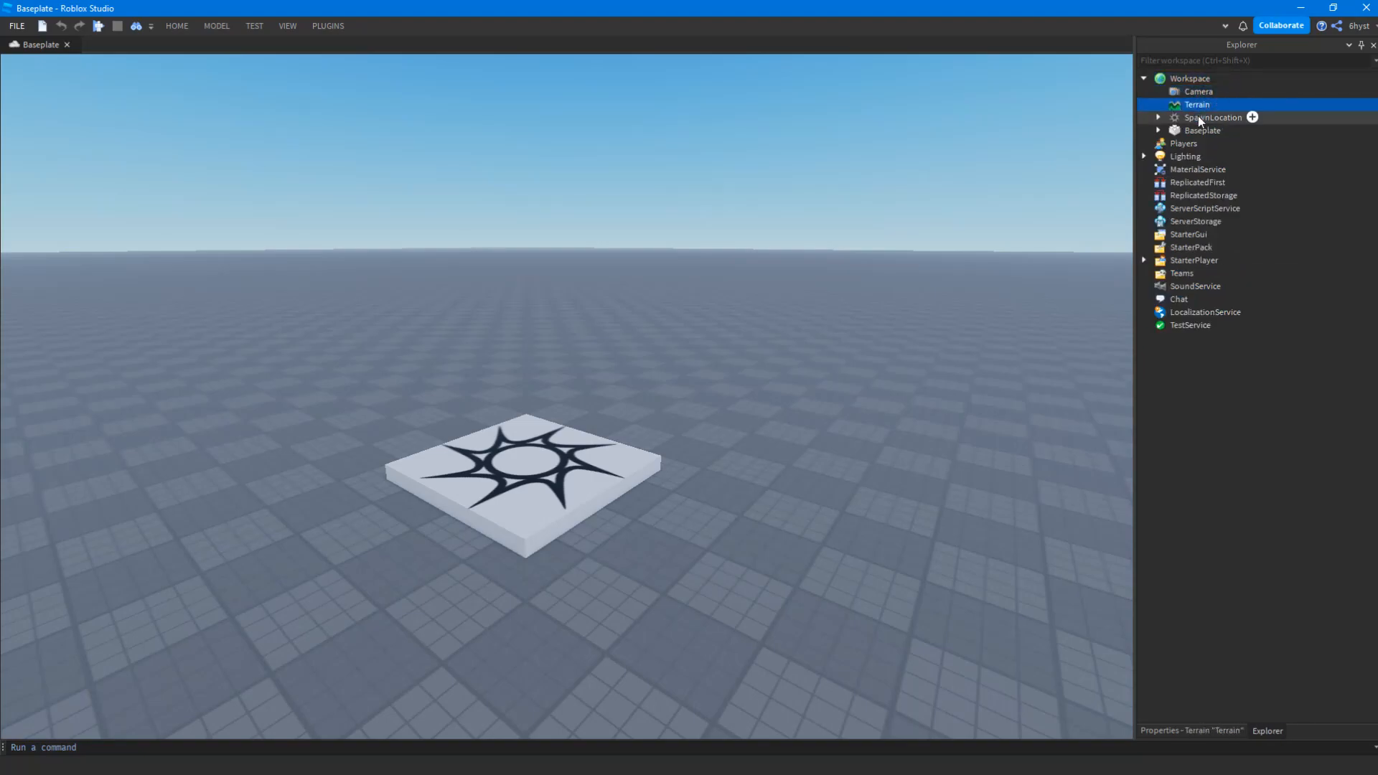
left_click(1194, 132)
Expand Lighting, inspect its Atmosphere, Sky, Bloom, DepthOfField and SunRays objects, and collapse it again
left_click(1144, 156)
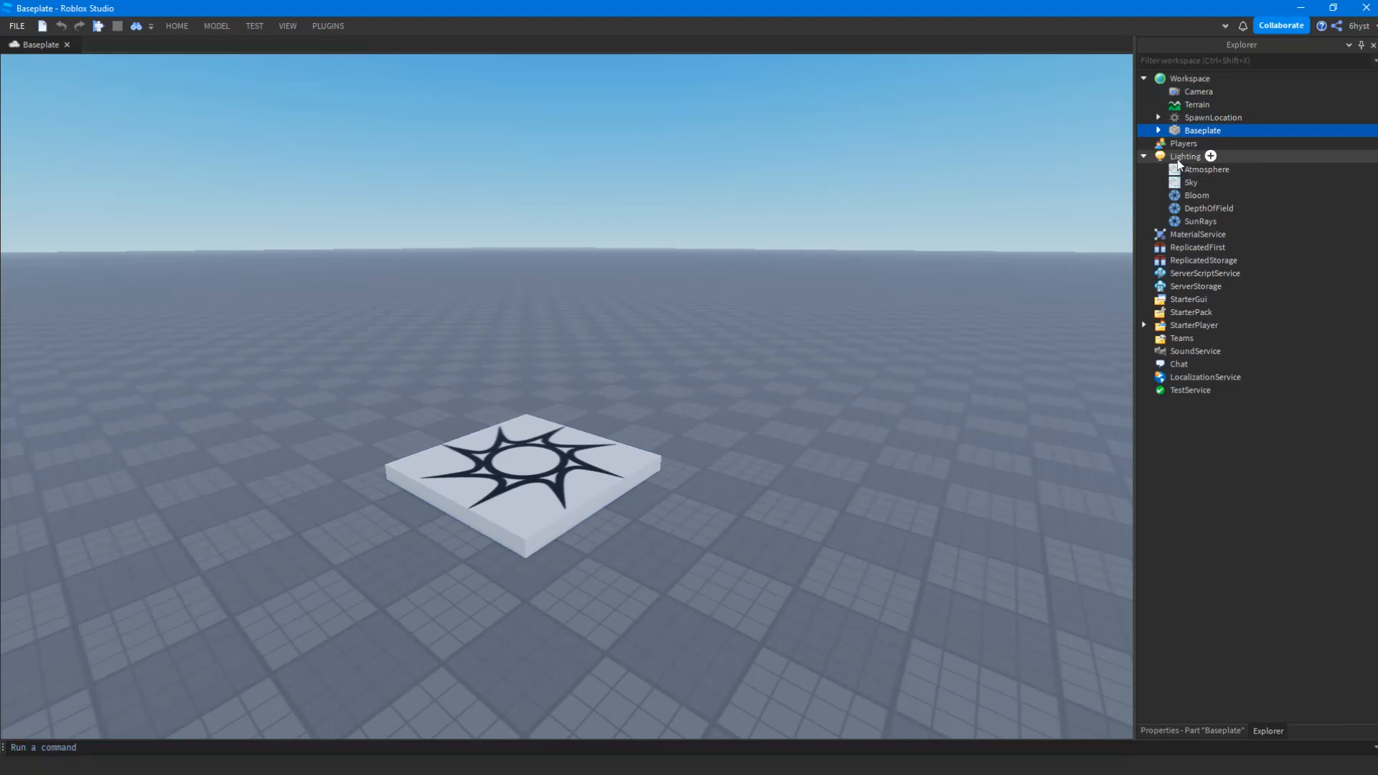
left_click(1206, 208)
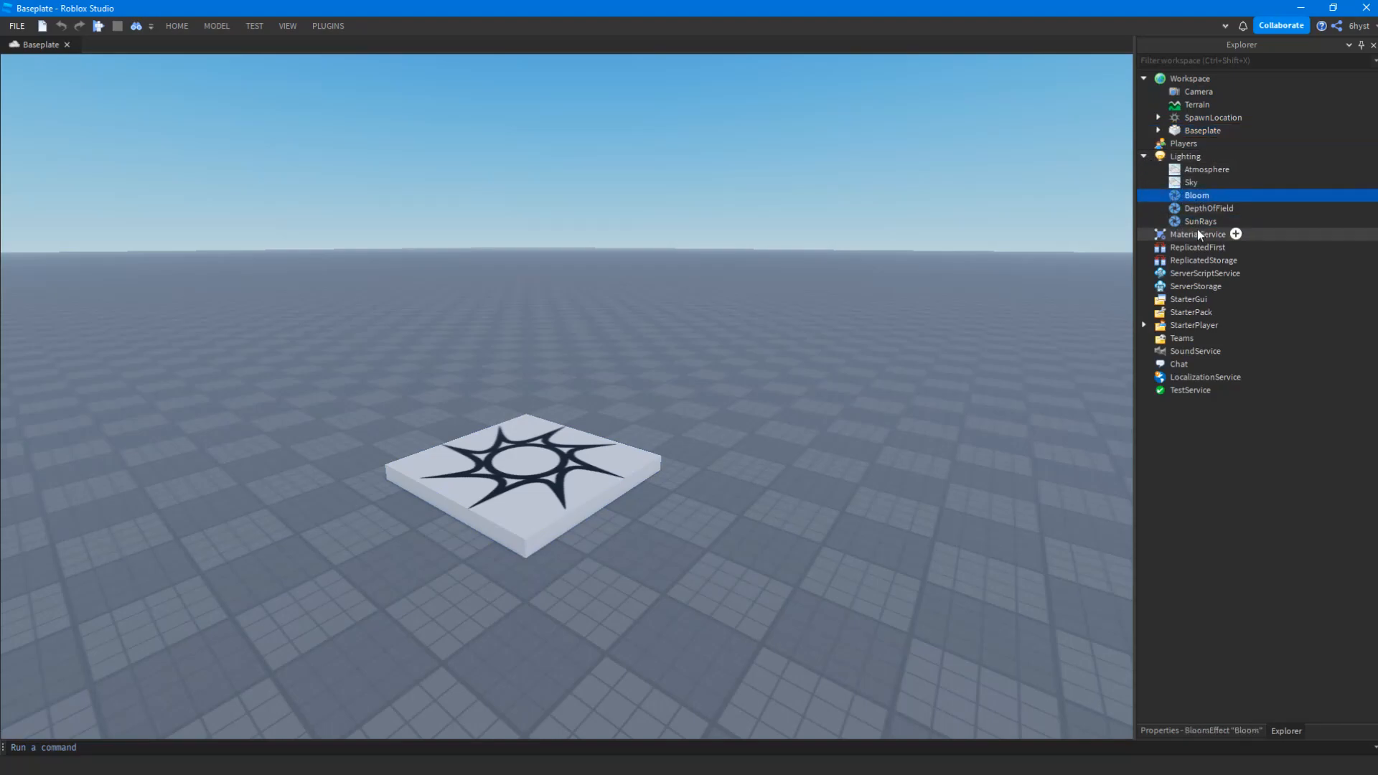
left_click(1190, 158)
left_click(1198, 170)
left_click(1196, 183)
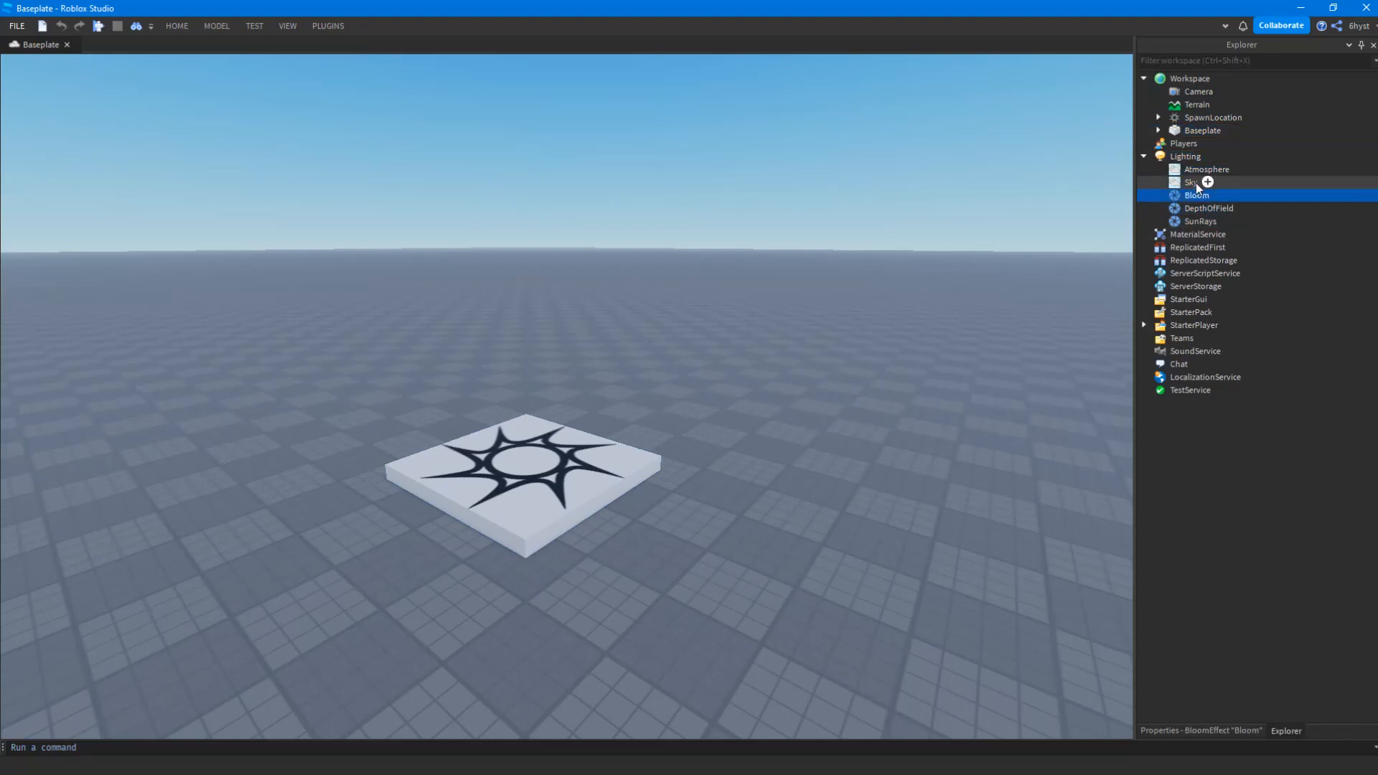
left_click(1192, 195)
left_click(1199, 221)
left_click(1201, 211)
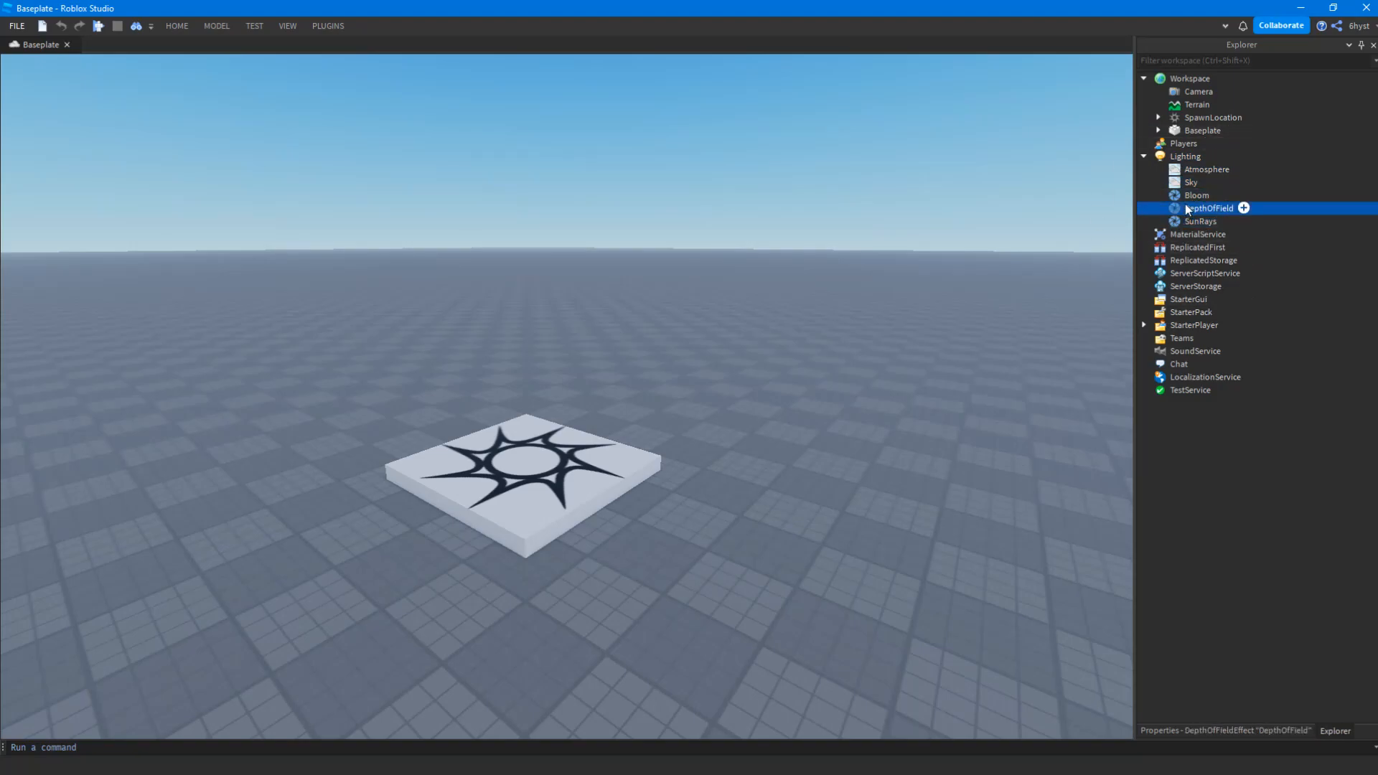
left_click(1185, 195)
left_click(1183, 169)
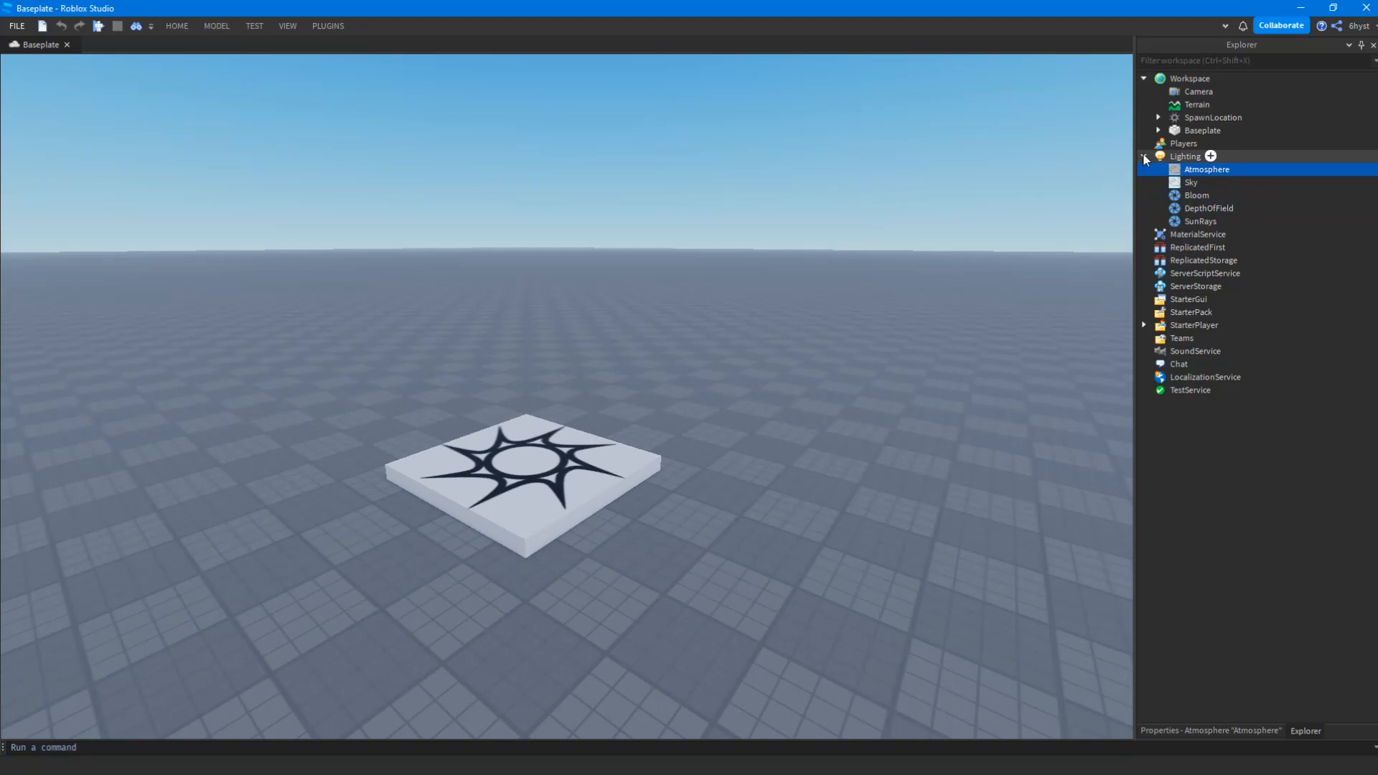
left_click(1144, 156)
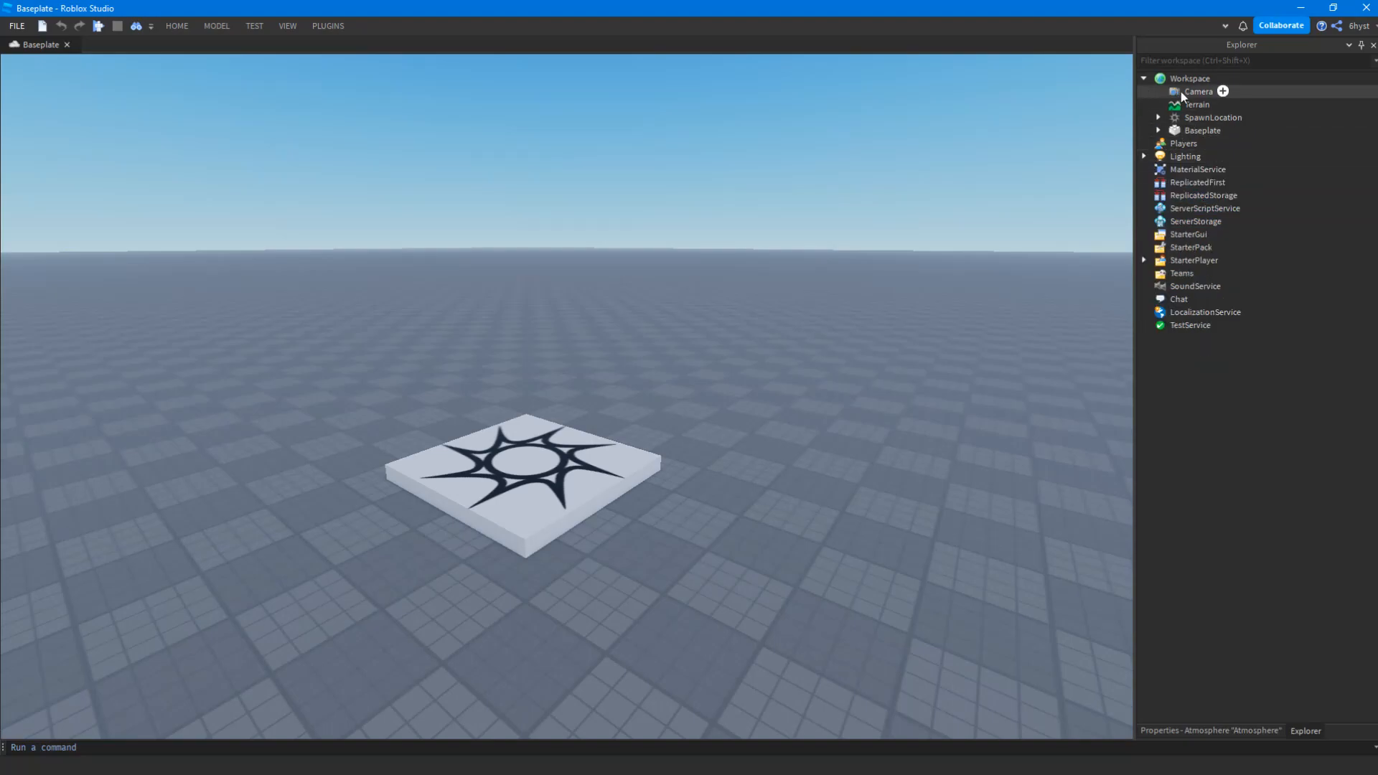
Examine the 3D scene around the spawn location from different camera positions and angles
left_click(716, 248)
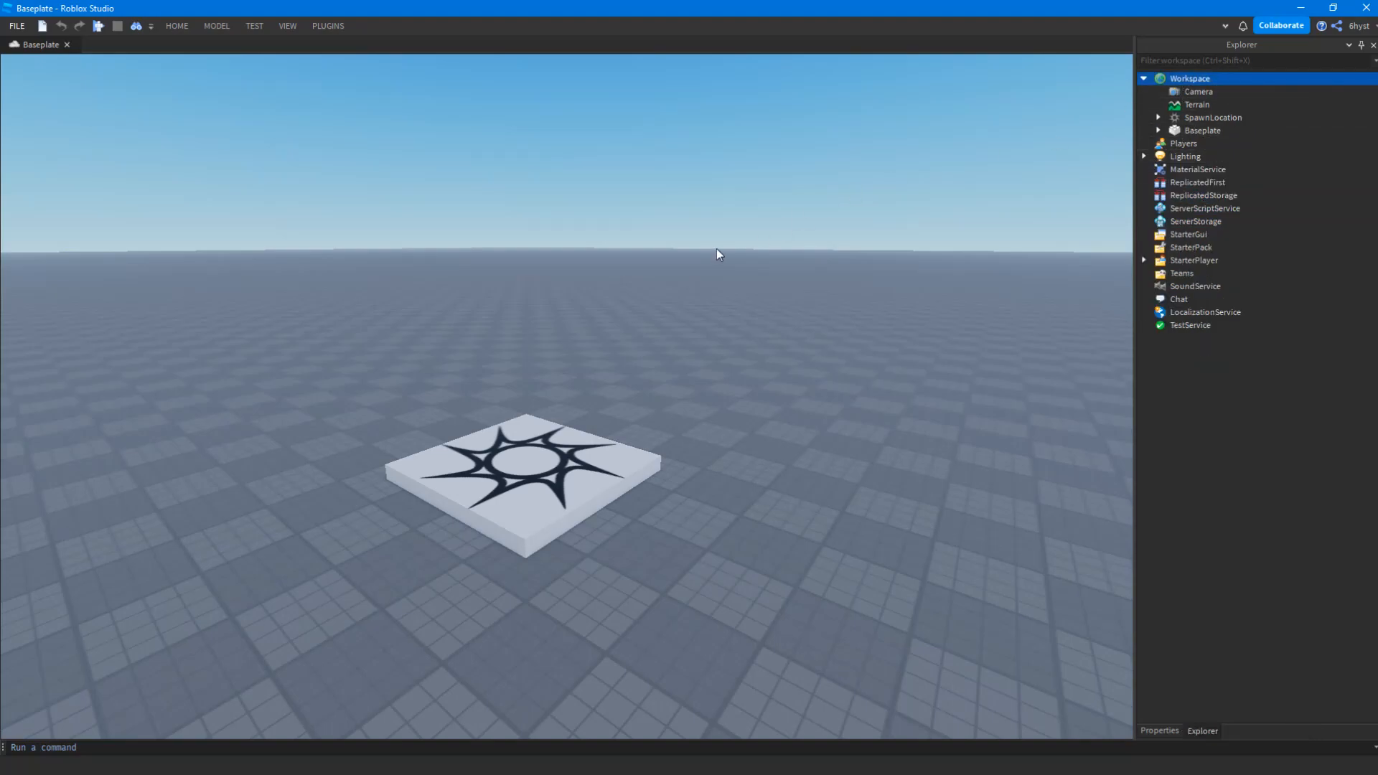
right_click_drag(716, 248, 755, 285)
key("a")
key("w")
right_click_drag(596, 295, 622, 291)
key("s")
key("d")
right_click_drag(952, 234, 1065, 187)
Inspect Camera, Terrain and SpawnLocation under Workspace, viewing the Decal inside SpawnLocation before collapsing it
left_click(1199, 91)
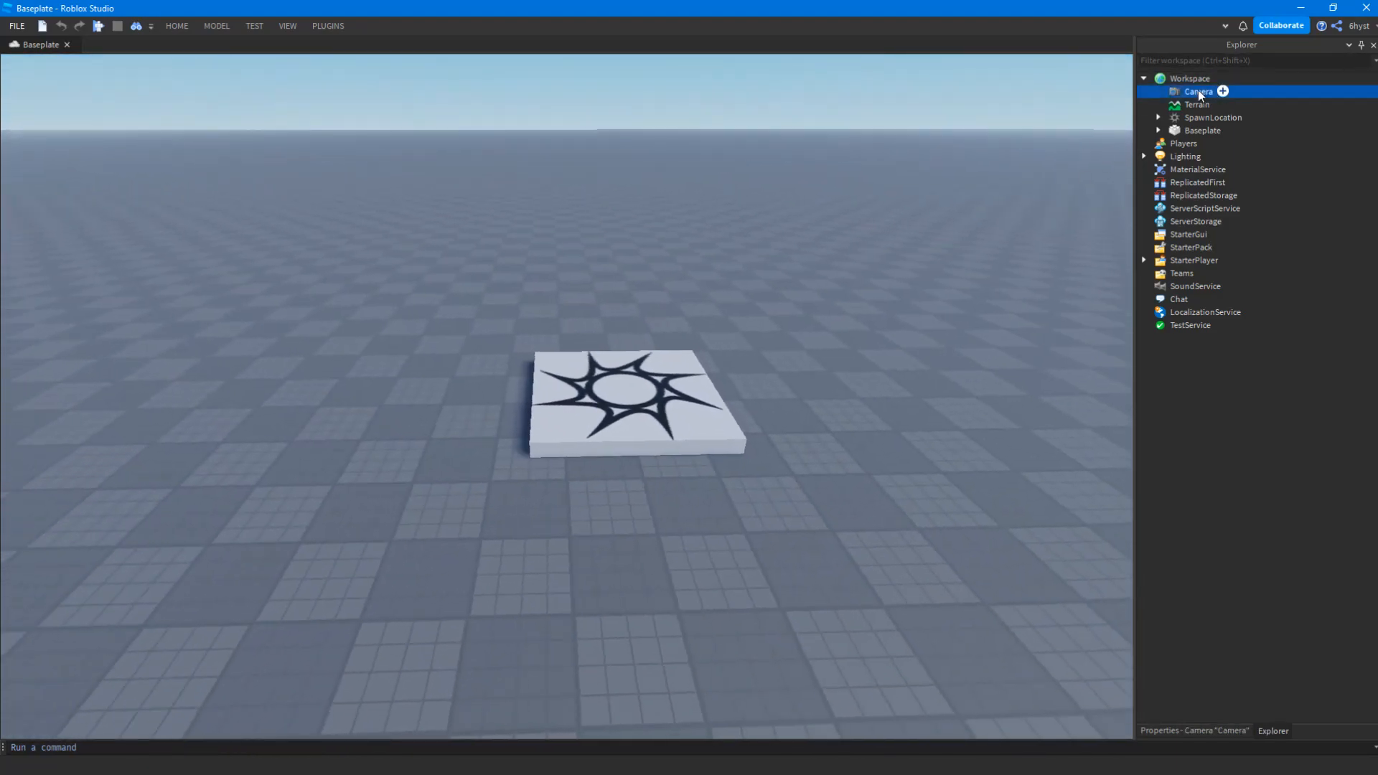
left_click(1197, 104)
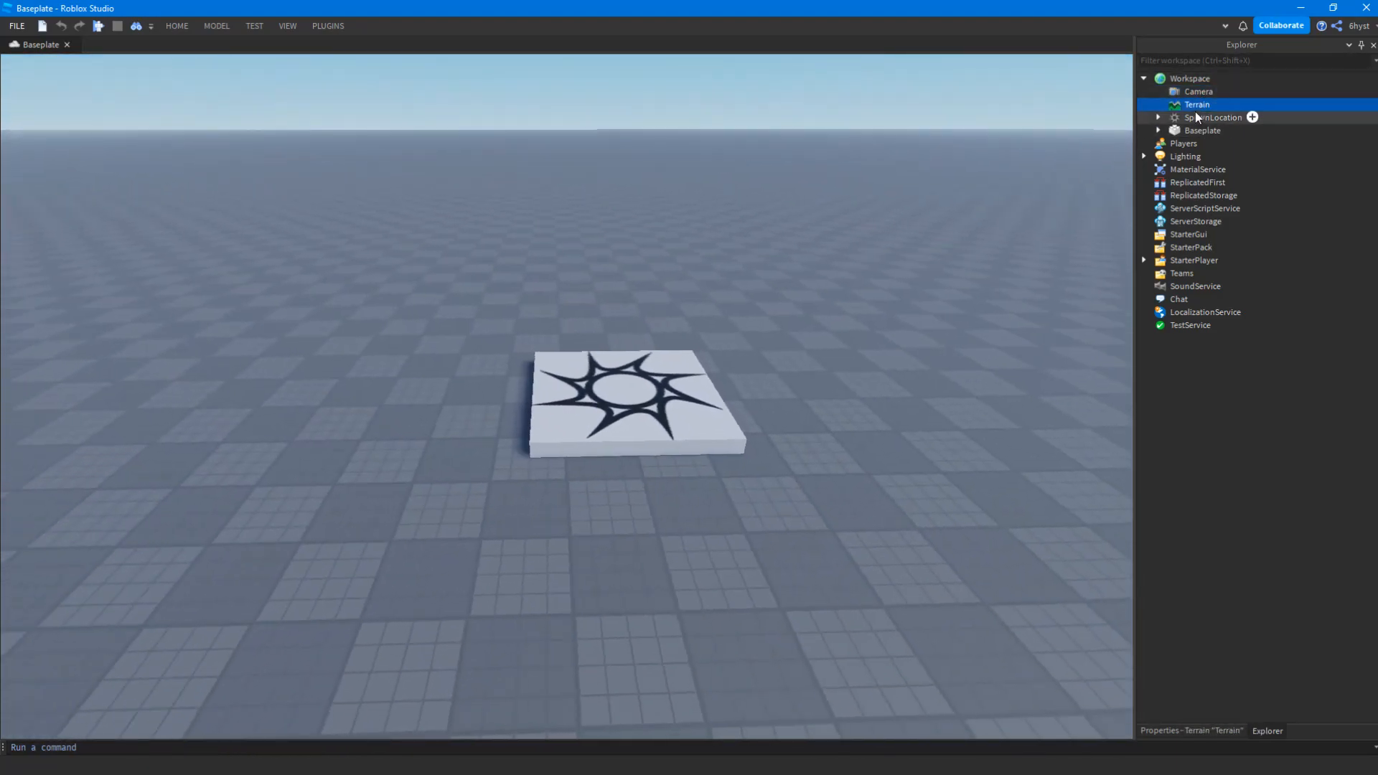
left_click(1198, 117)
right_click_drag(775, 179, 773, 173)
key("d")
scroll(772, 174, "down", 1)
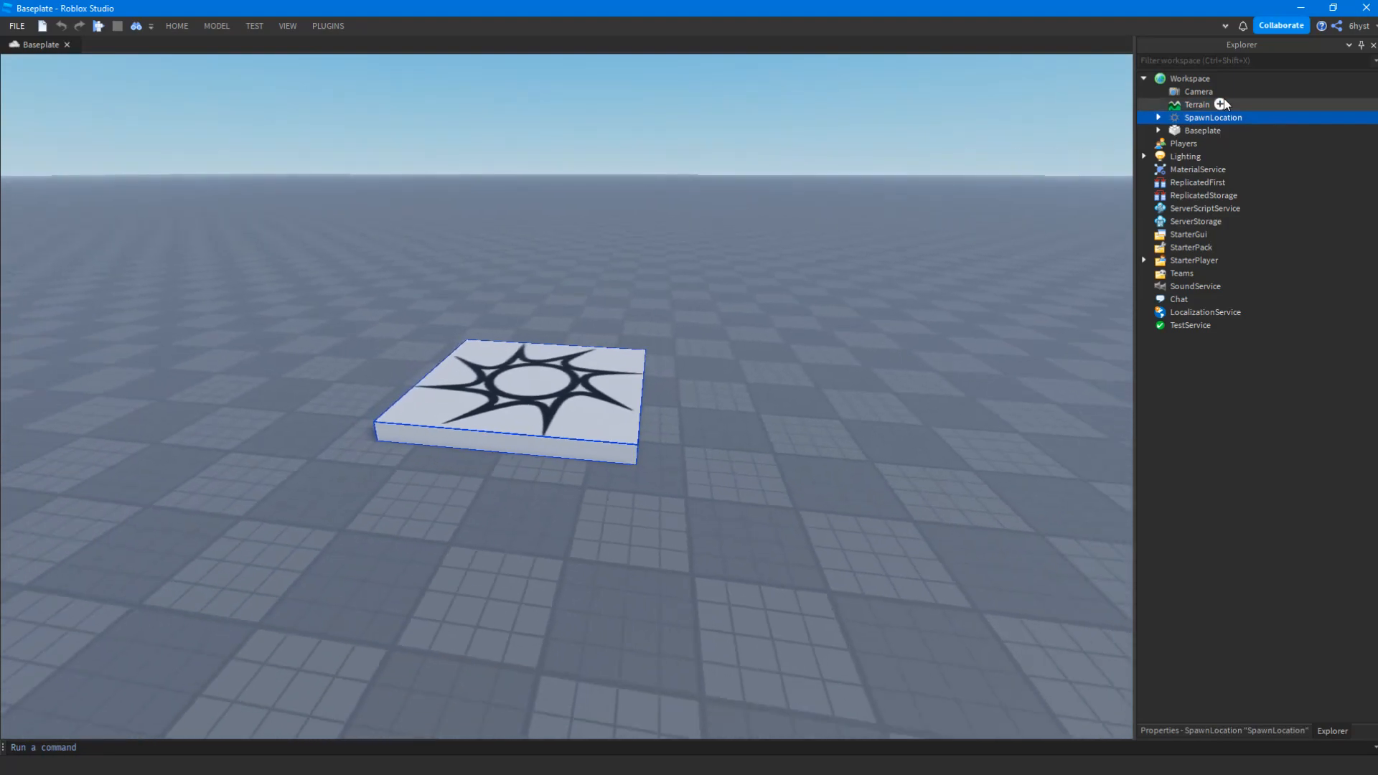
left_click(587, 384)
left_click_drag(714, 535, 191, 252)
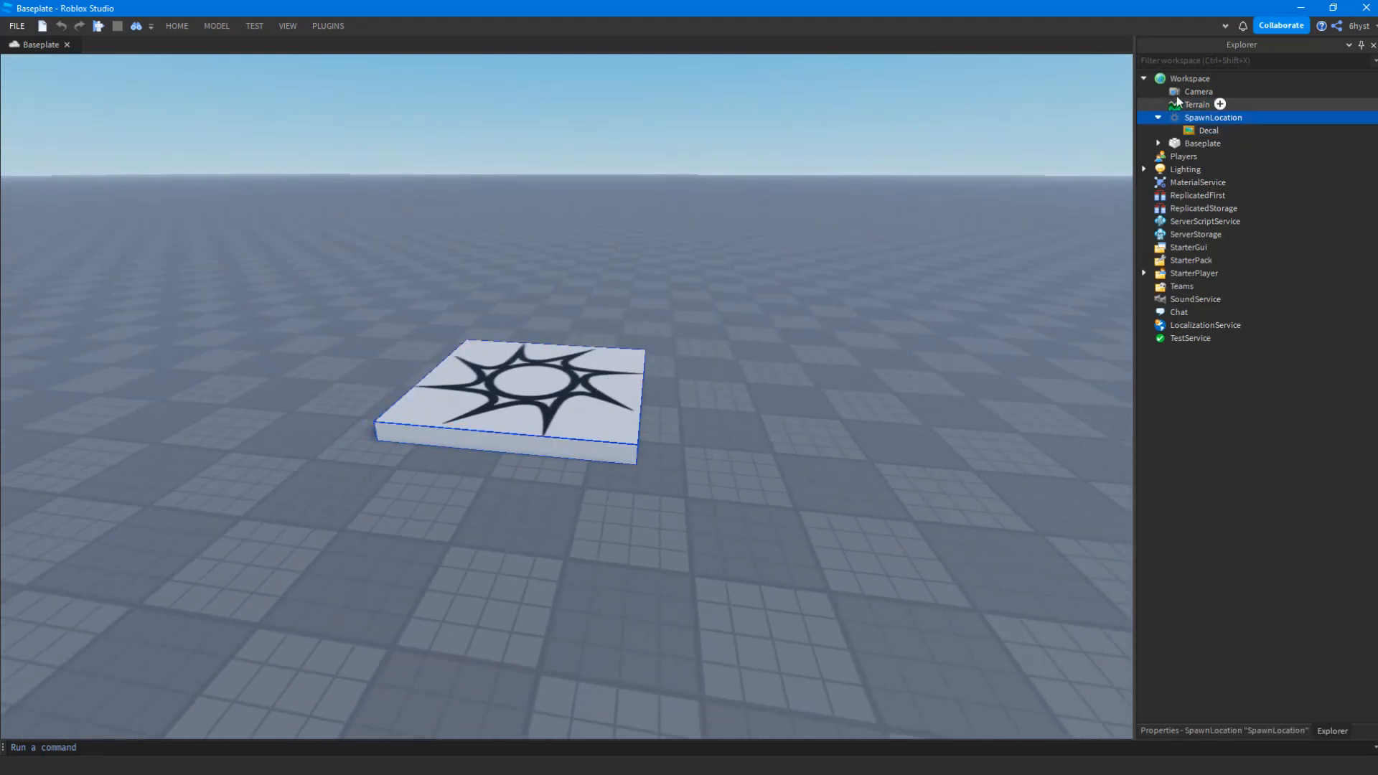
left_click(1158, 117)
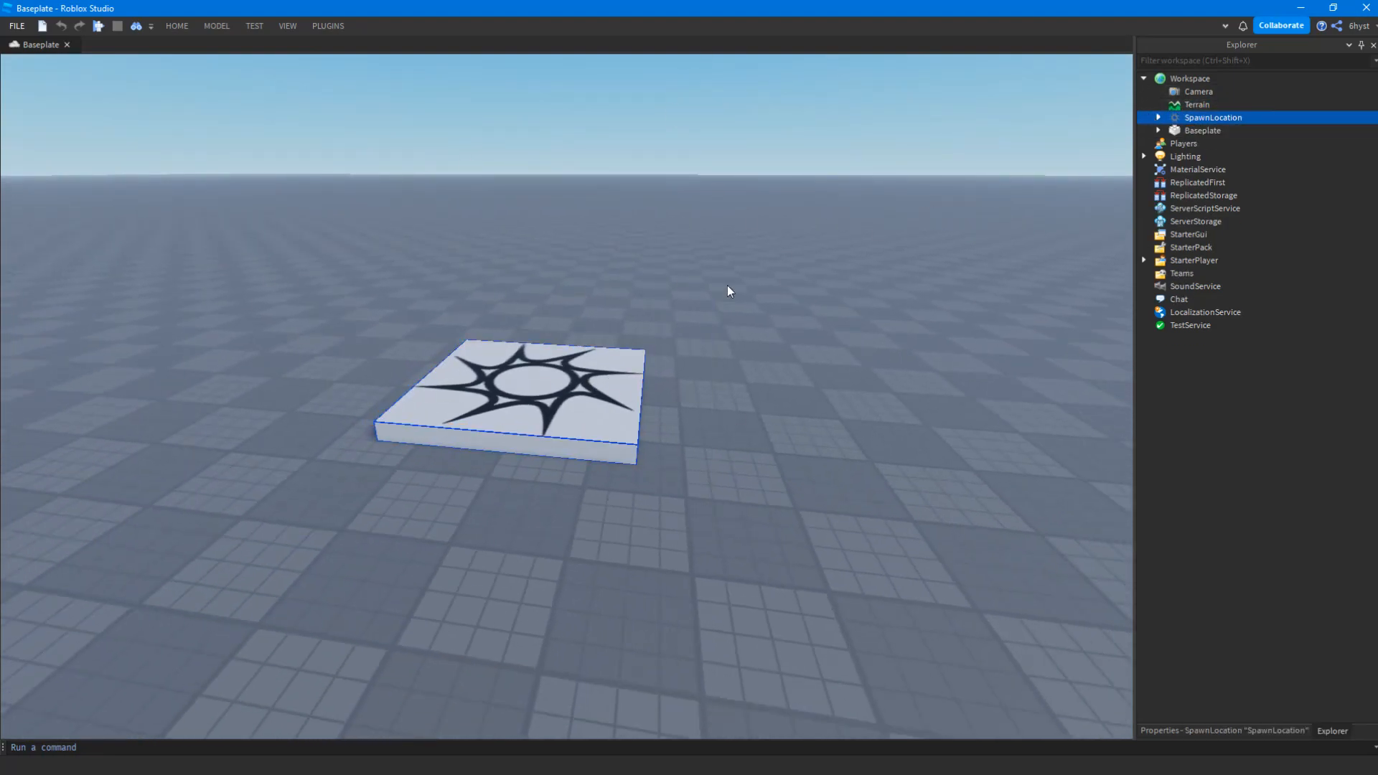
Deselect SpawnLocation, collapse Workspace and expand it again to show its child objects
left_click(721, 185)
scroll(721, 185, "down", 1)
left_click(1143, 78)
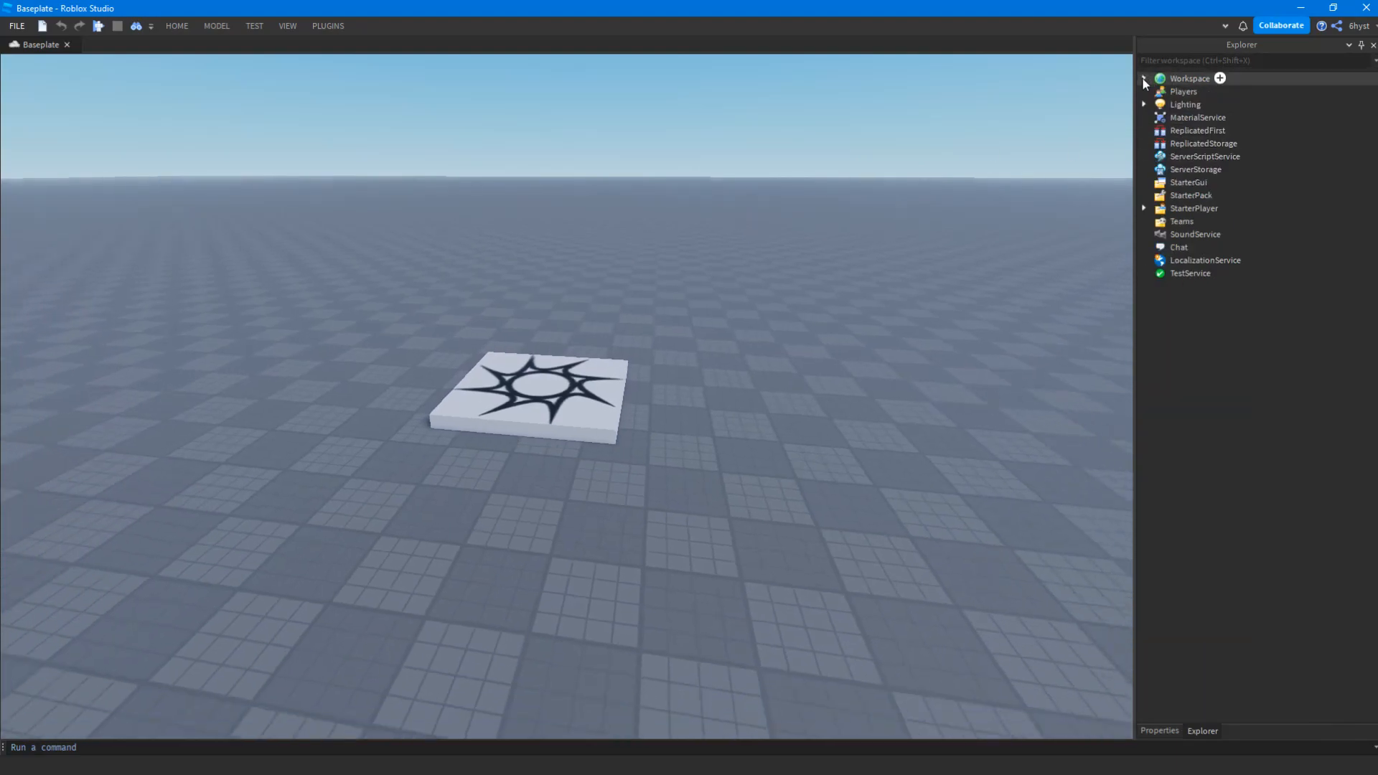
left_click(1142, 77)
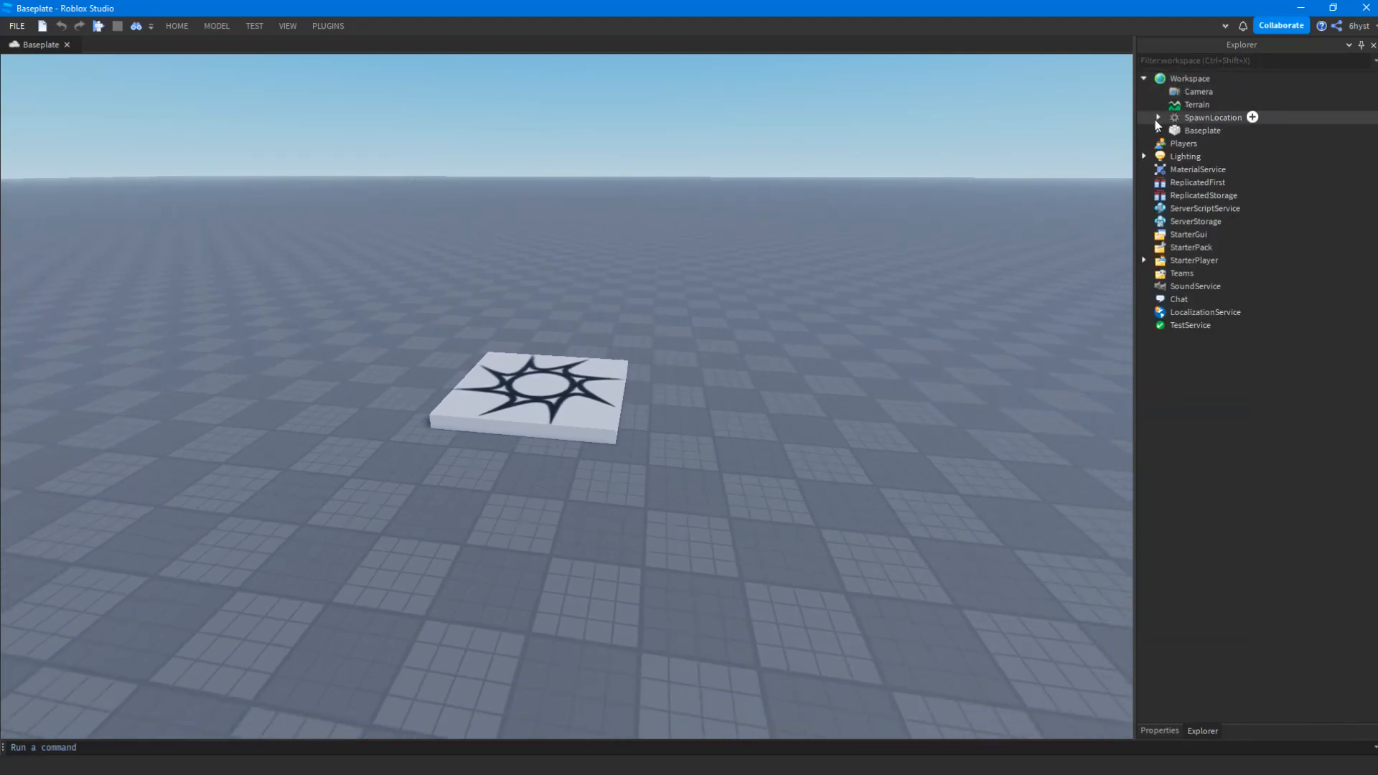
Delete the Baseplate from Workspace, undo the deletion and view the restored part around the spawn location
left_click(1191, 130)
right_click_drag(687, 235, 686, 234)
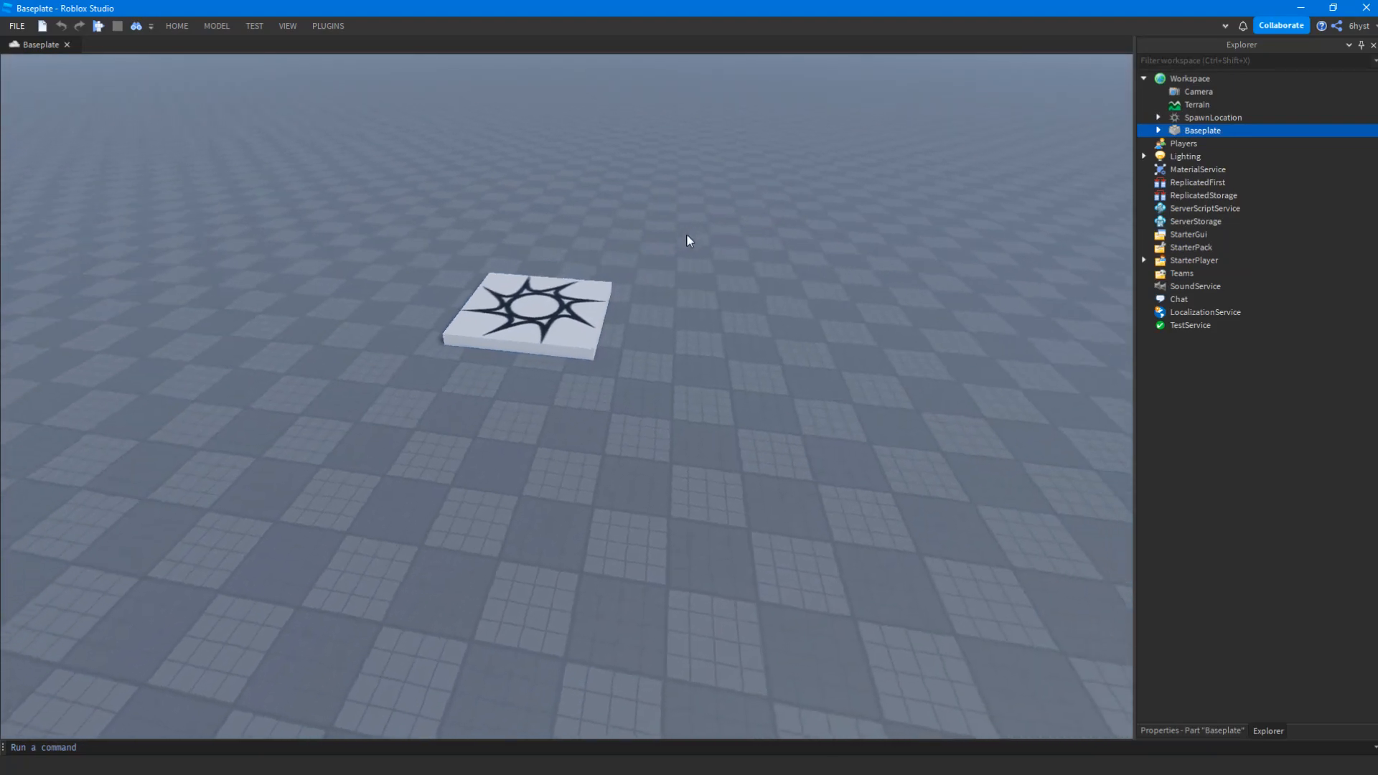
key("Delete")
key("ctrl+z")
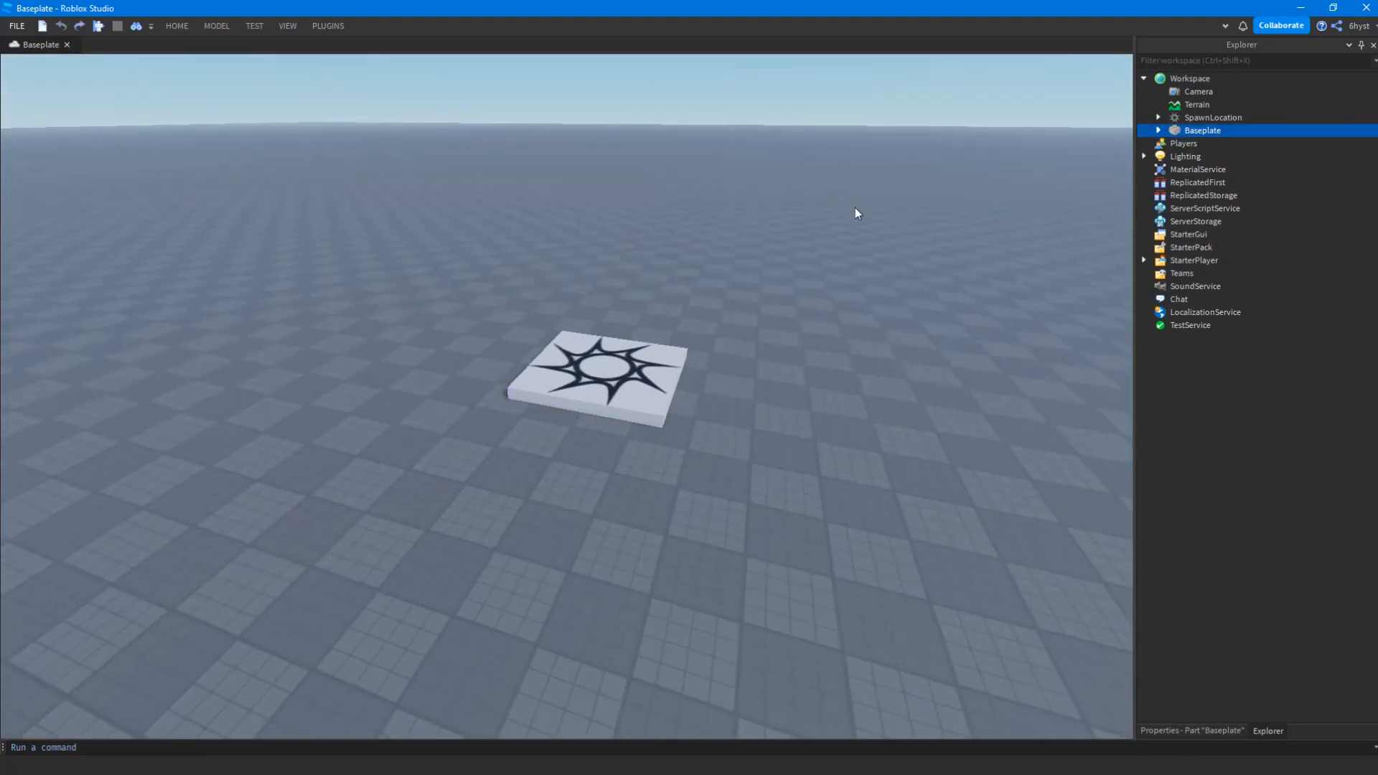
scroll(856, 209, "up", 3)
key("f")
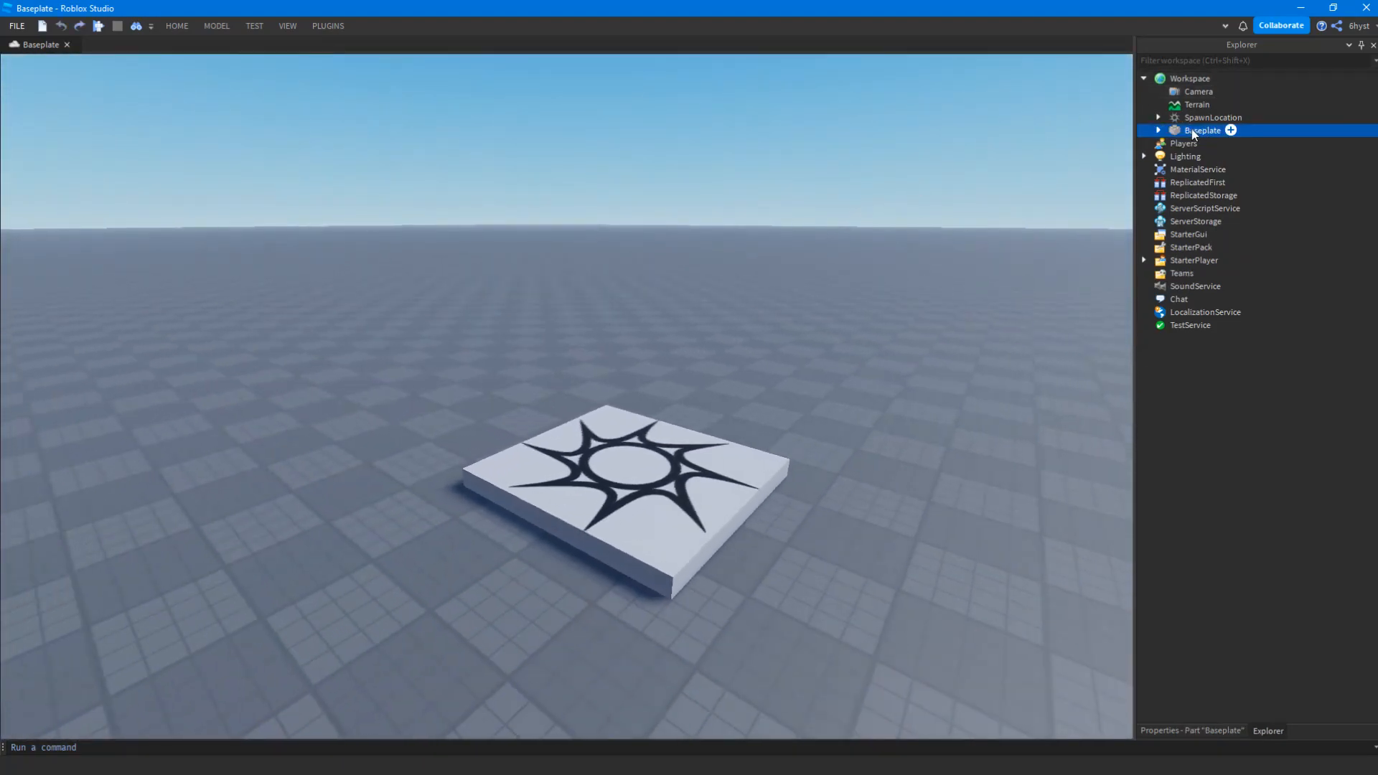
Delete the Baseplate below SpawnLocation once more and undo that deletion
left_click(1213, 117)
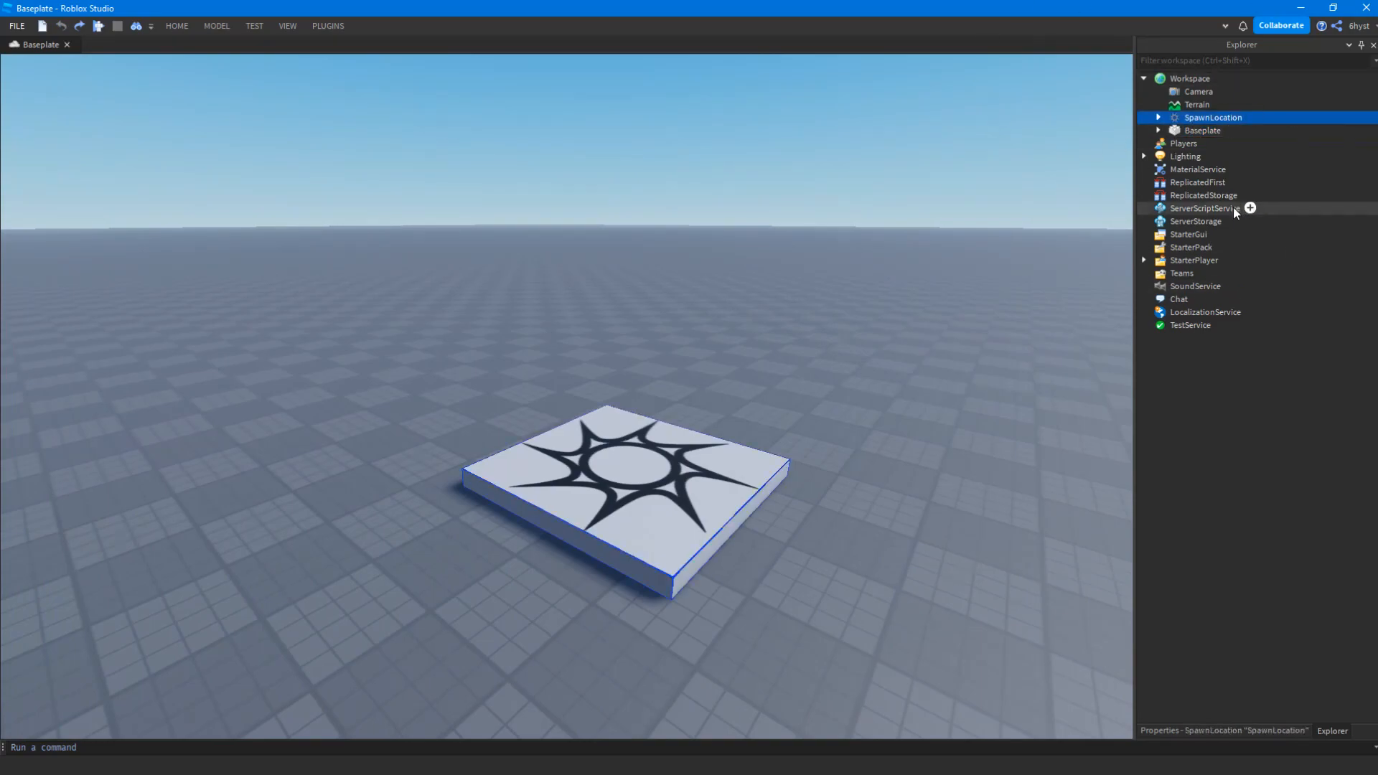
key("Down")
key("Delete")
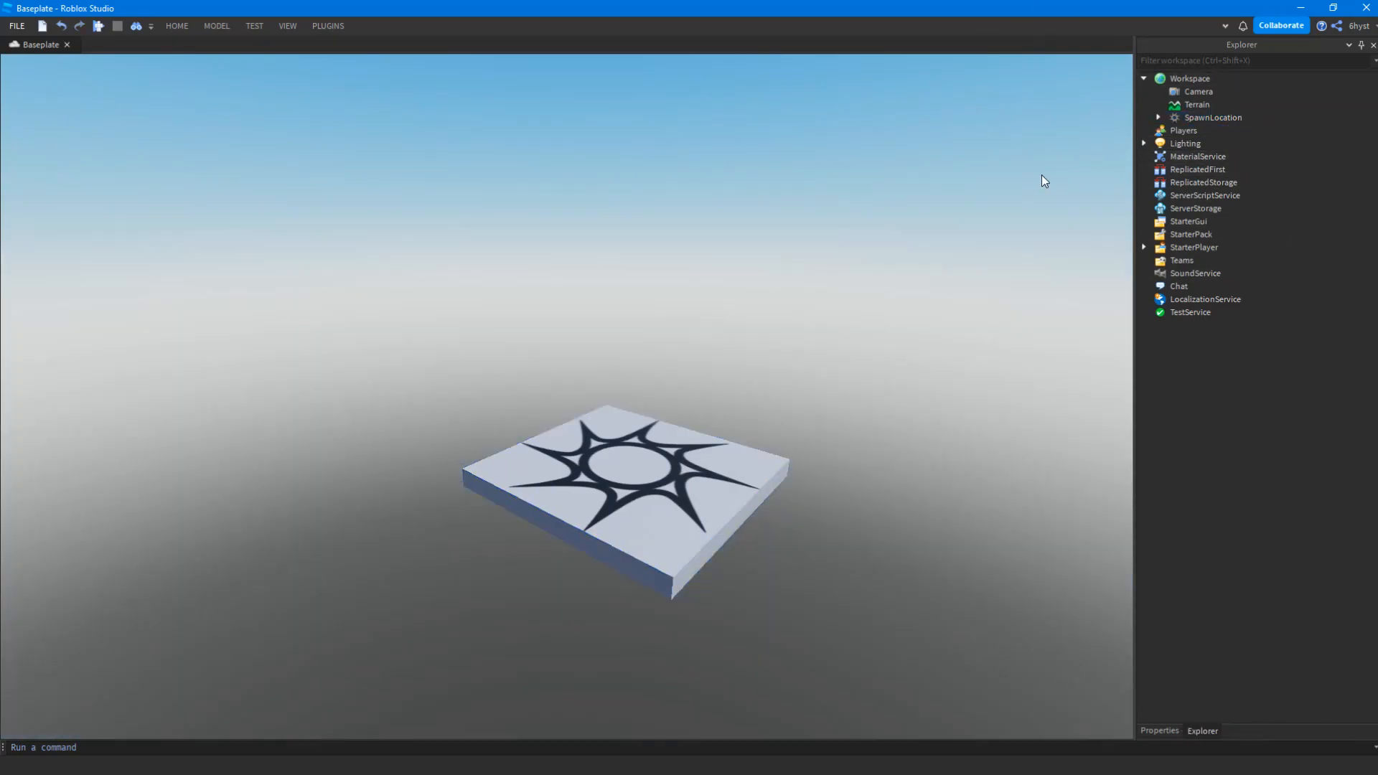
key("ctrl+z")
scroll(683, 330, "up", 6)
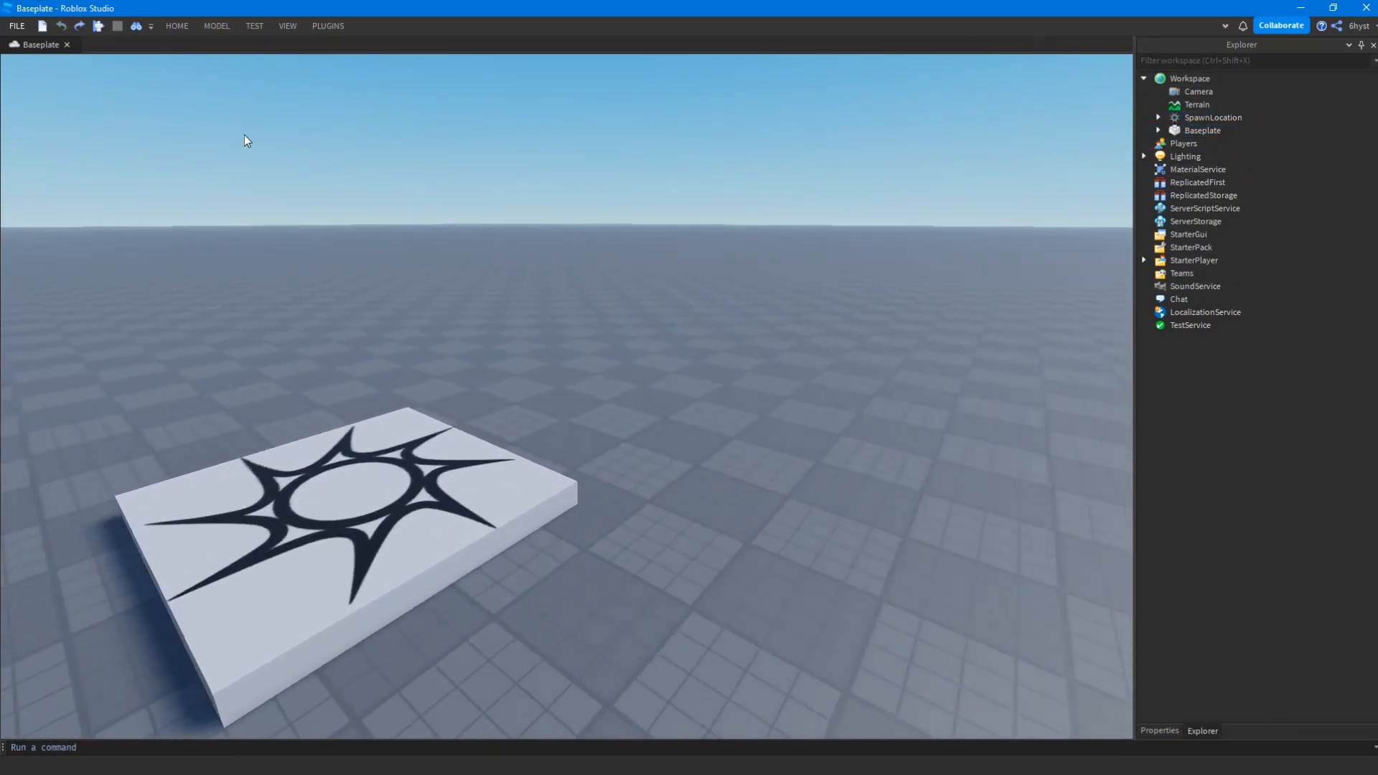
mouse_move(430, 163)
right_mouse_down()
mouse_move(454, 191)
mouse_move(431, 191)
right_mouse_up()
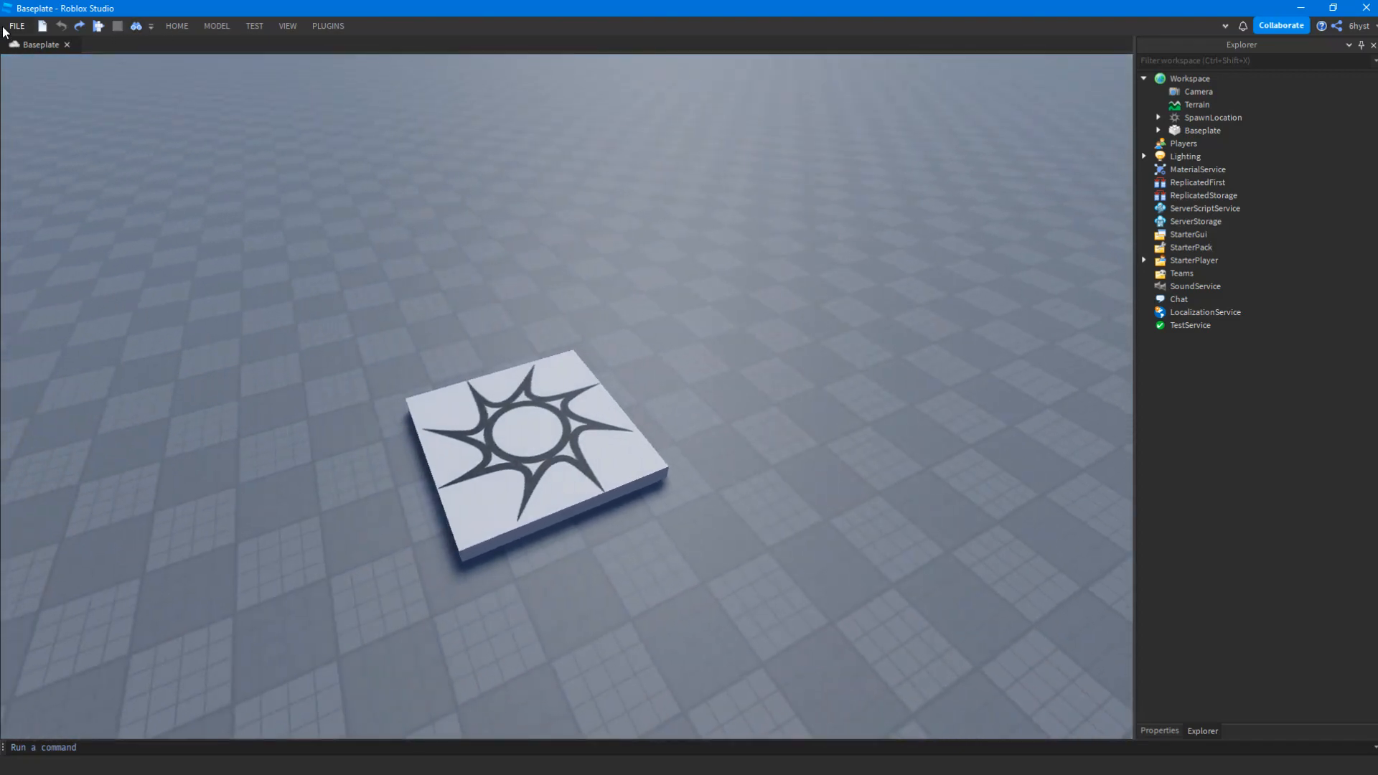
left_click(20, 27)
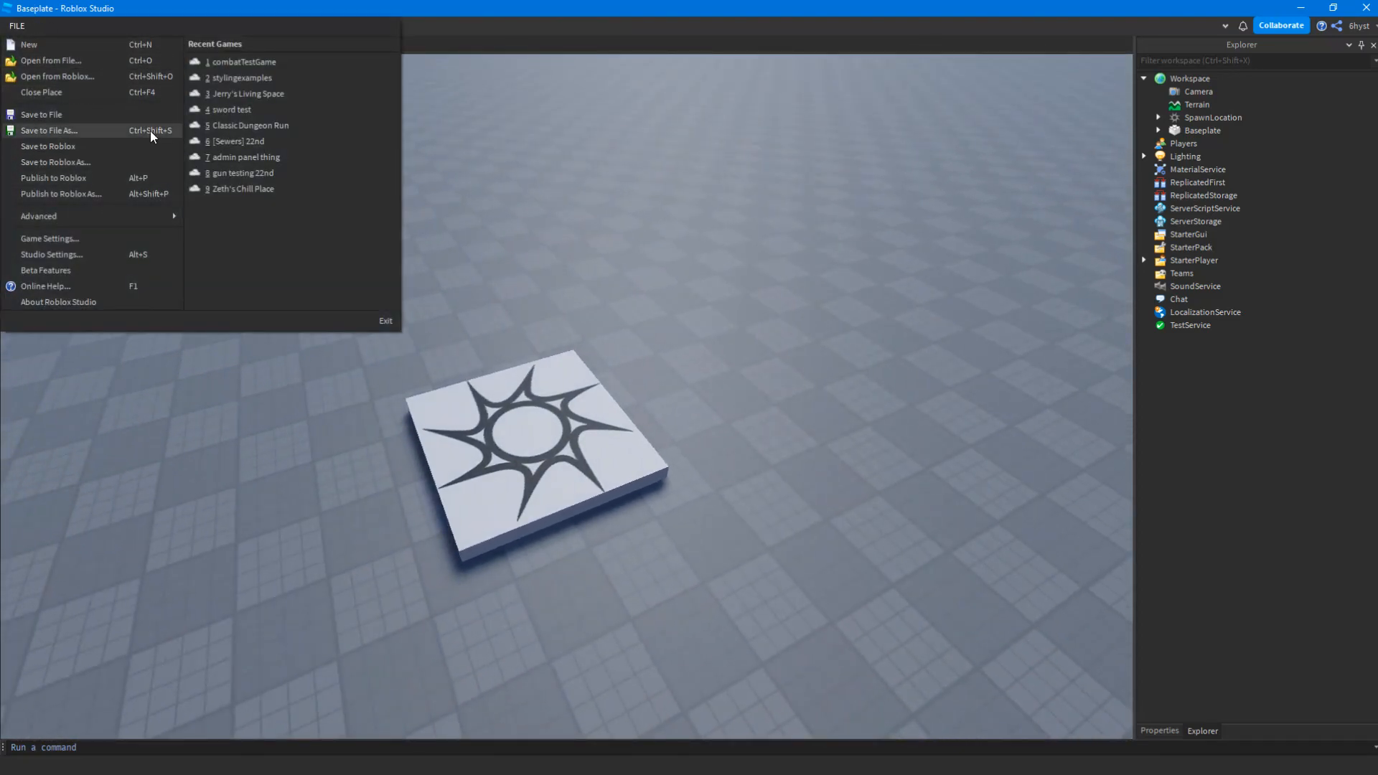
left_click(304, 472)
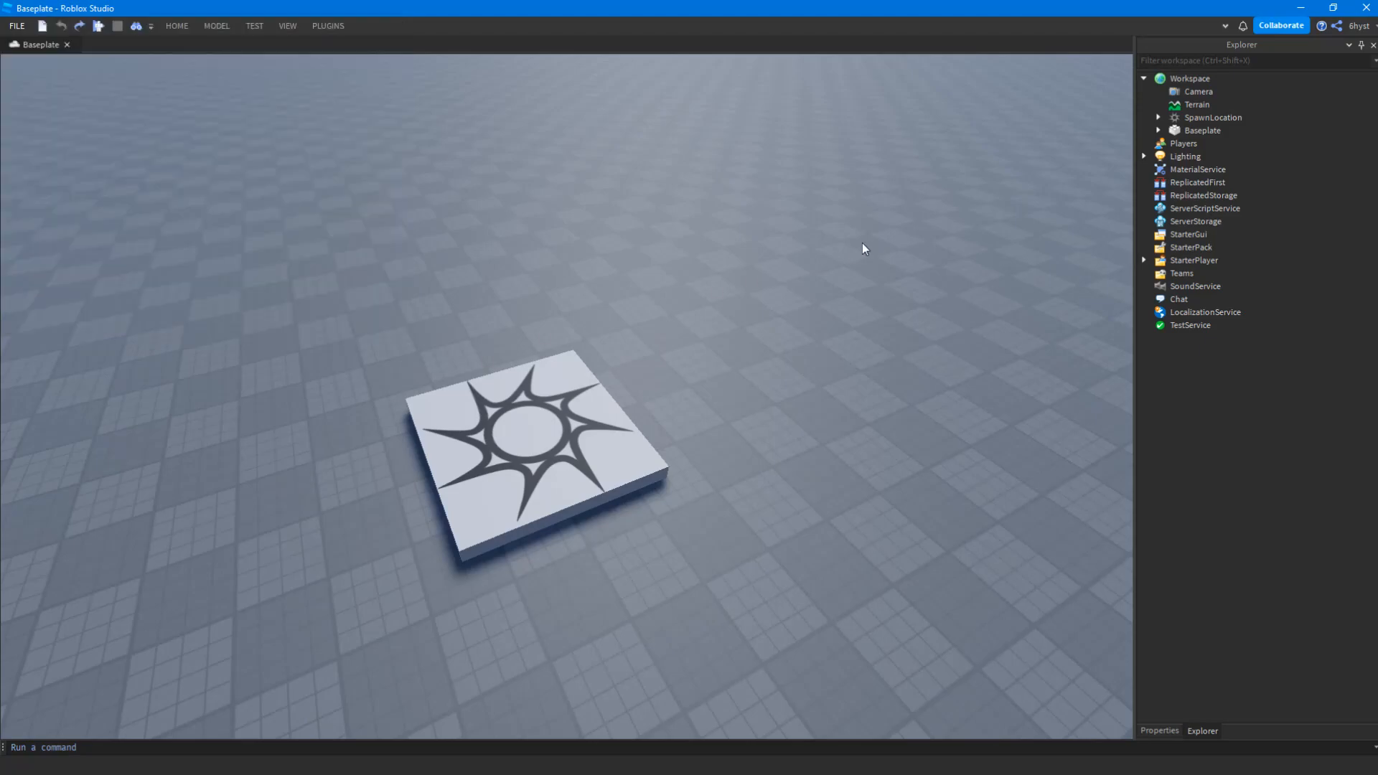
Collapse Workspace, then select Lighting and briefly expand its child objects before collapsing them
left_click(1147, 76)
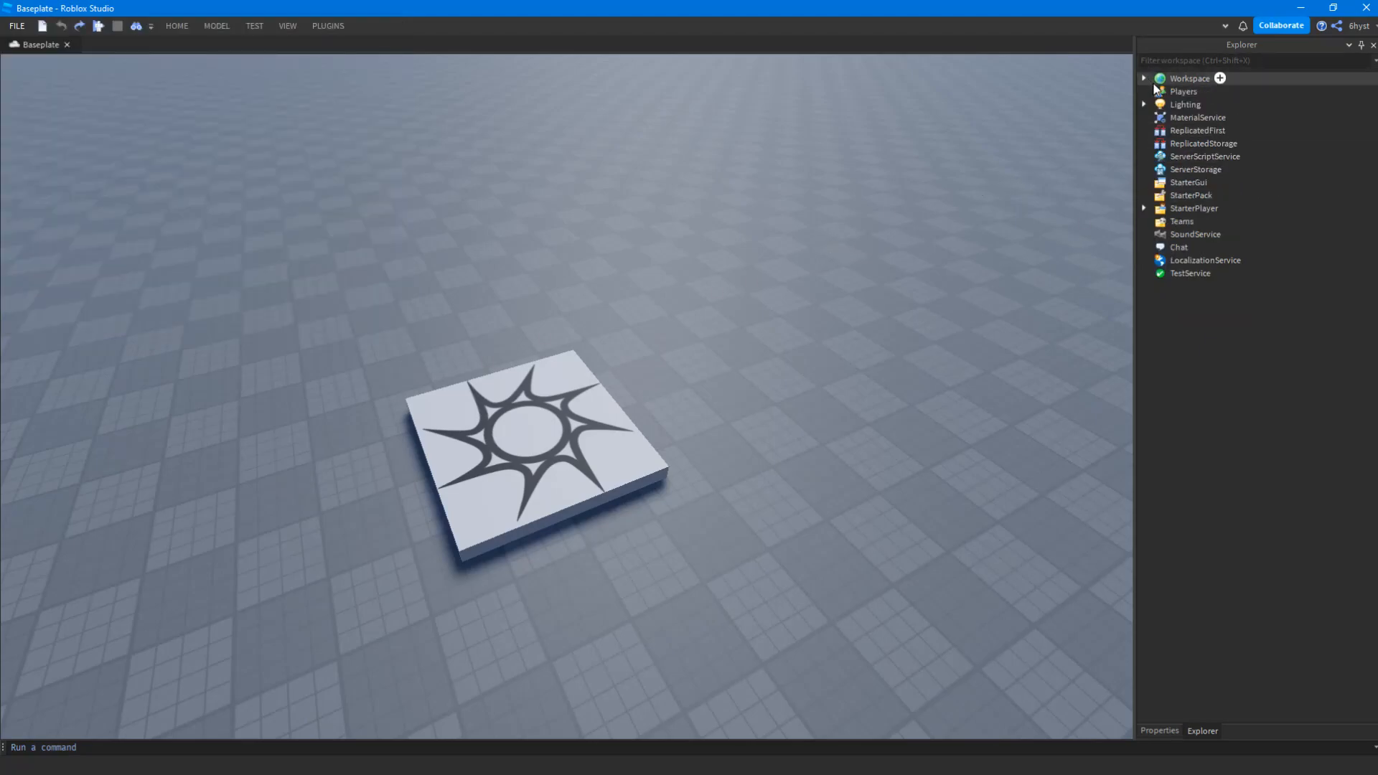
left_click(1144, 78)
left_click(1144, 78)
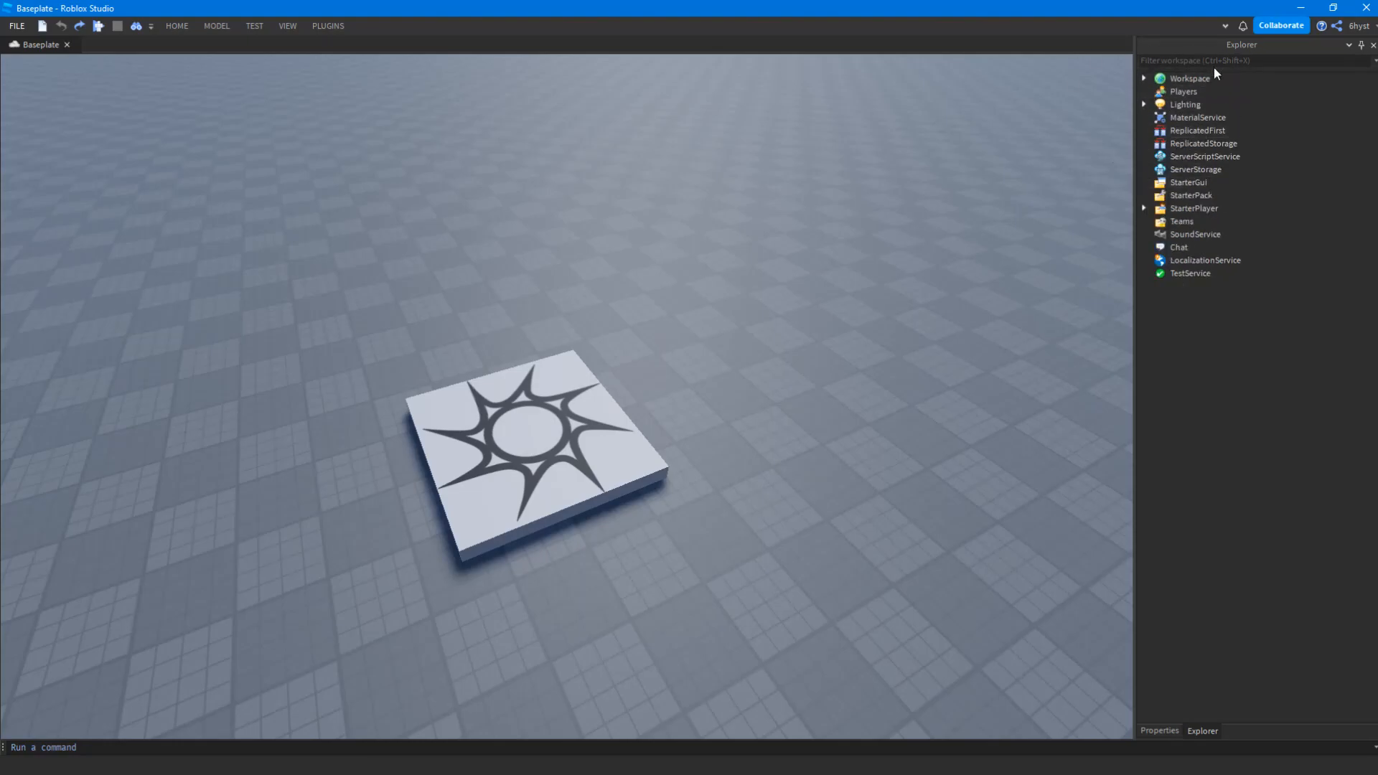
left_click(1170, 105)
left_click(1144, 105)
left_click(1144, 105)
right_click_drag(789, 217, 689, 280)
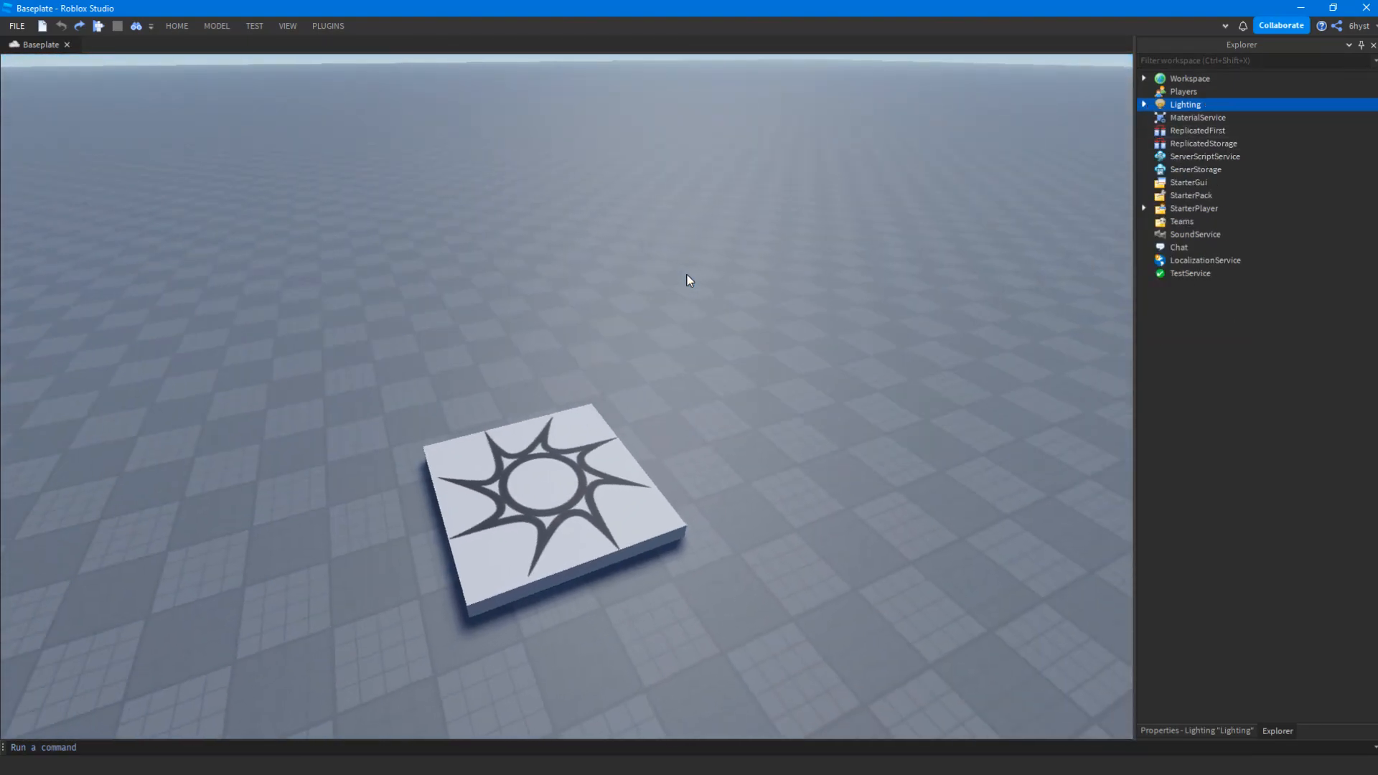
Select ReplicatedFirst, then expand Workspace and go through Baseplate, SpawnLocation, Terrain and Camera
left_click(1180, 130)
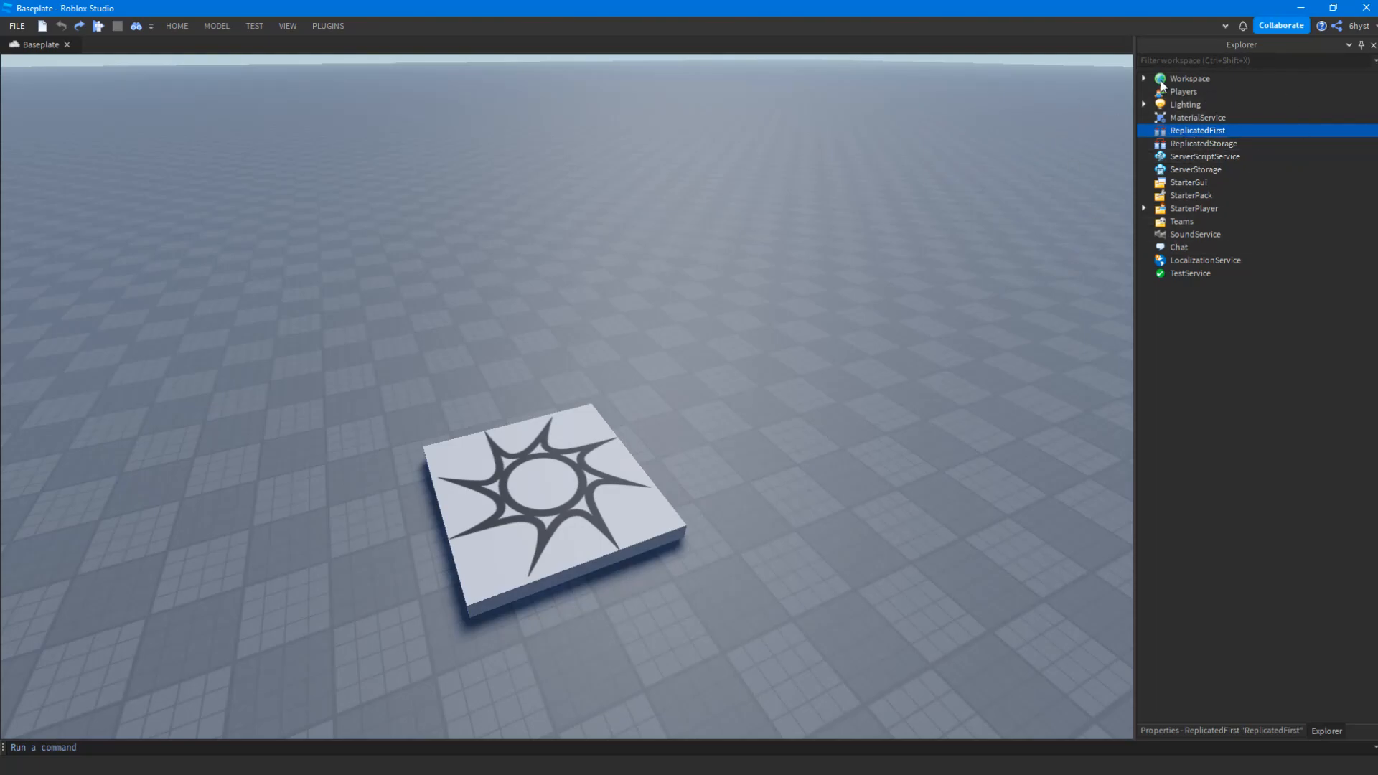
mouse_move(1170, 136)
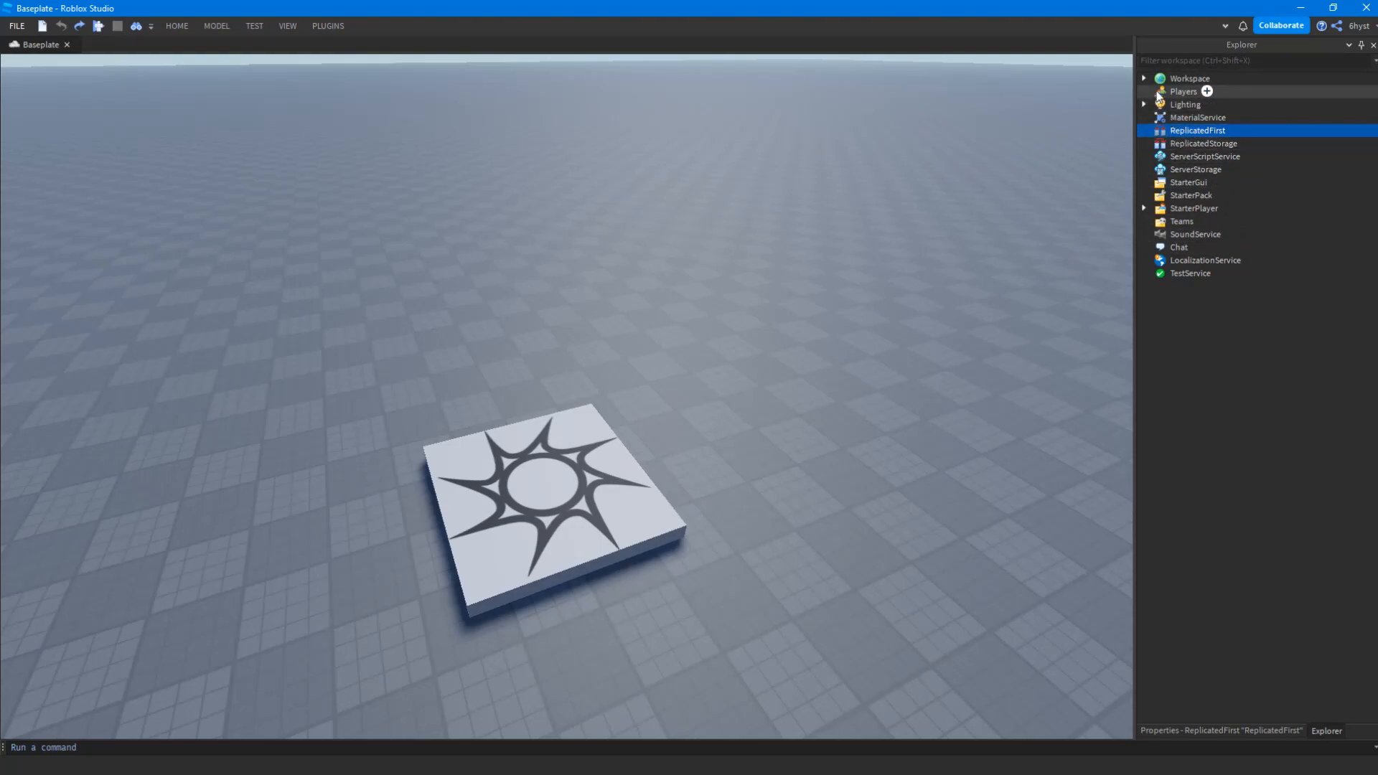
left_click(1144, 77)
left_click(1185, 130)
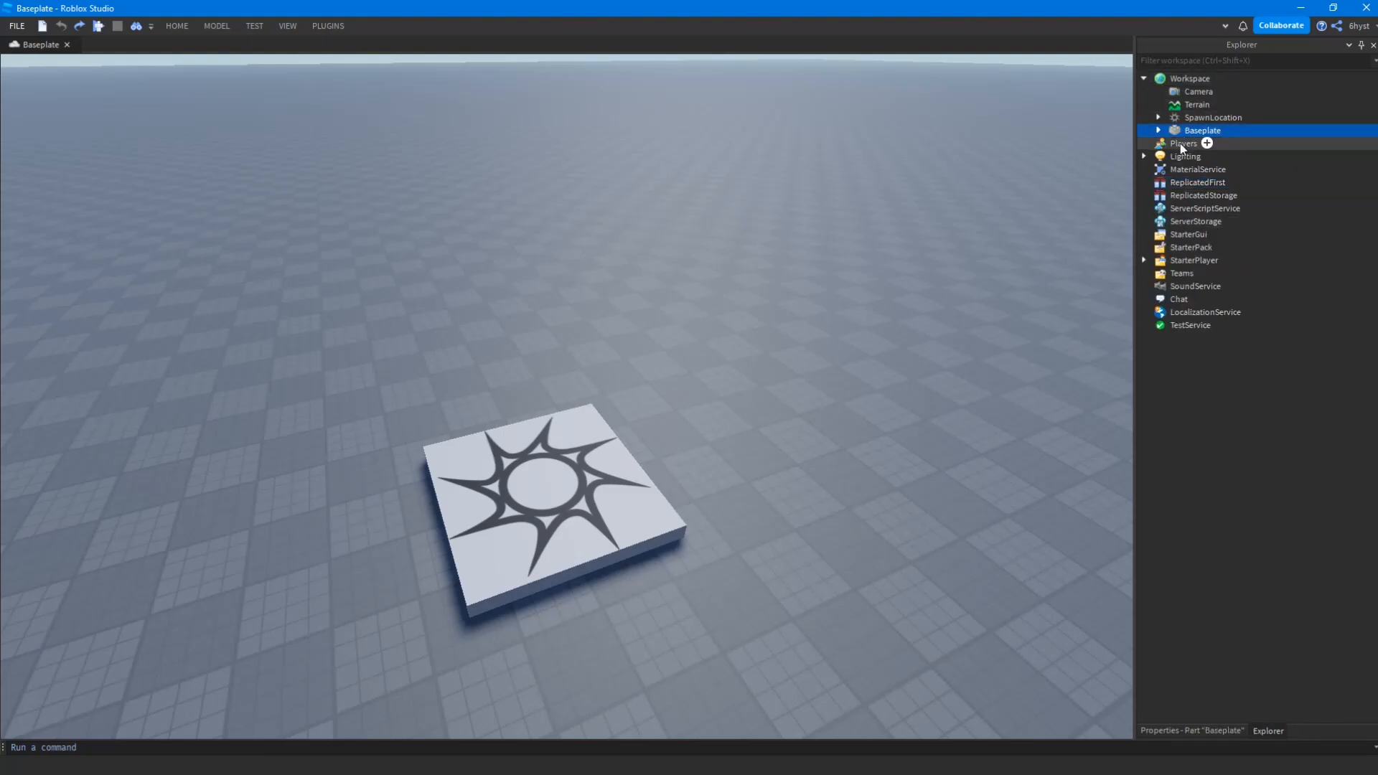
left_click(1192, 117)
left_click(1192, 105)
left_click(1184, 89)
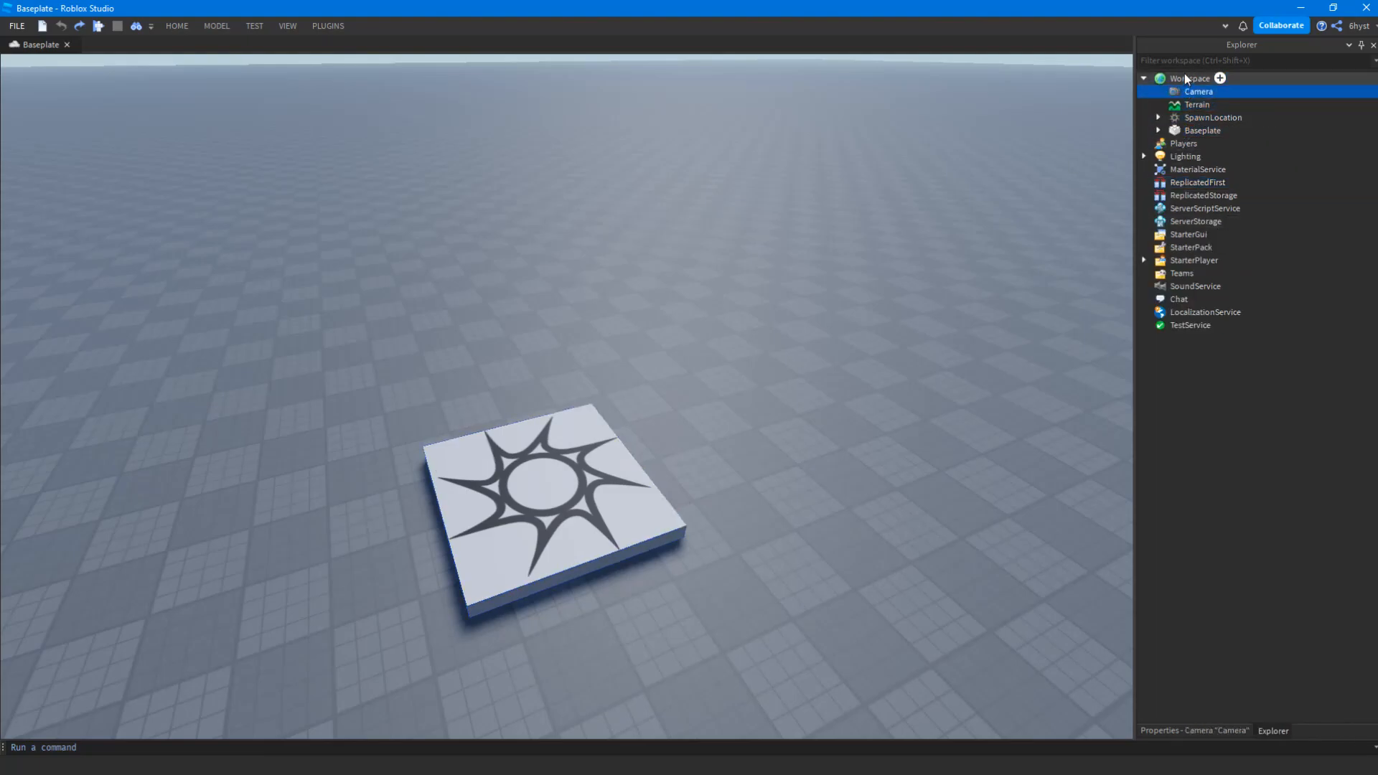
Go back over Workspace's child objects down to SpawnLocation, then select Workspace itself and collapse it
left_click(1186, 76)
key("Down")
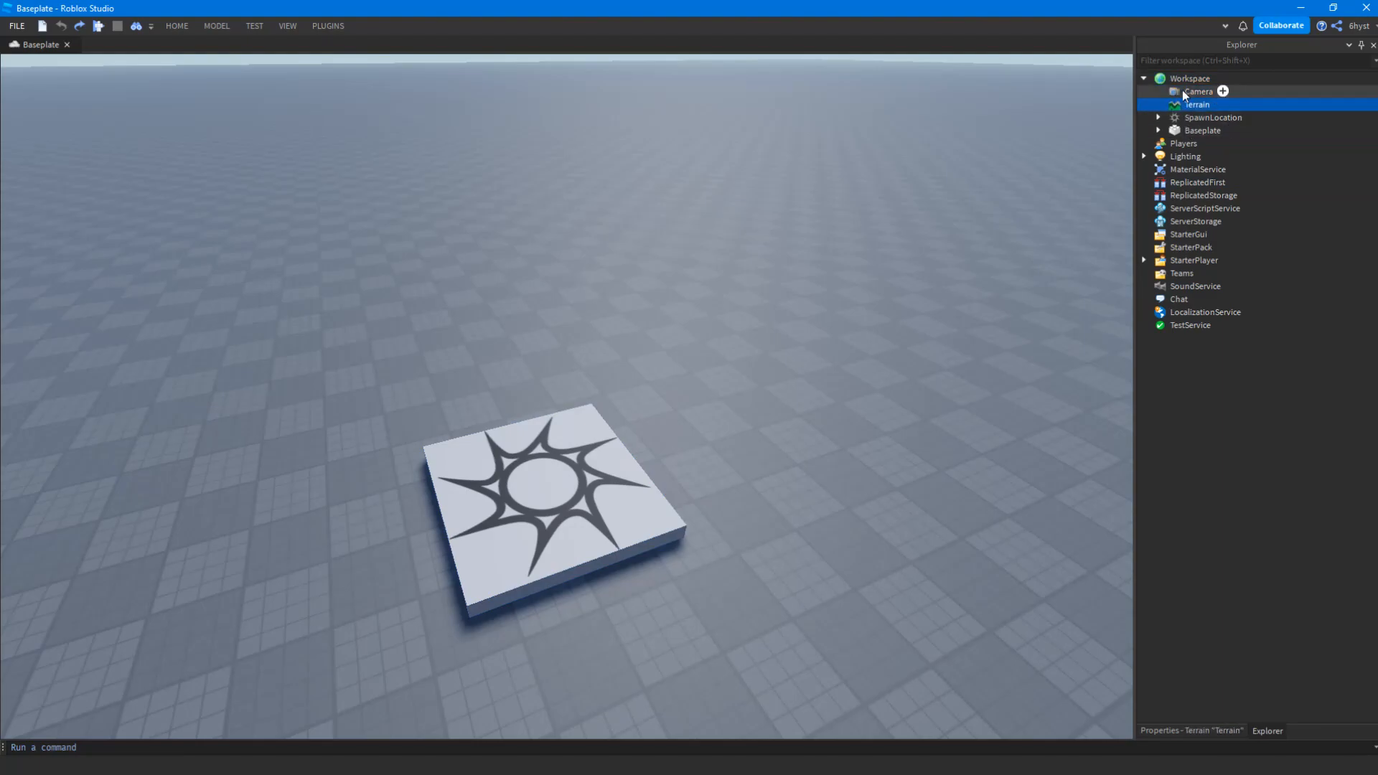
key("Down")
key("Down")
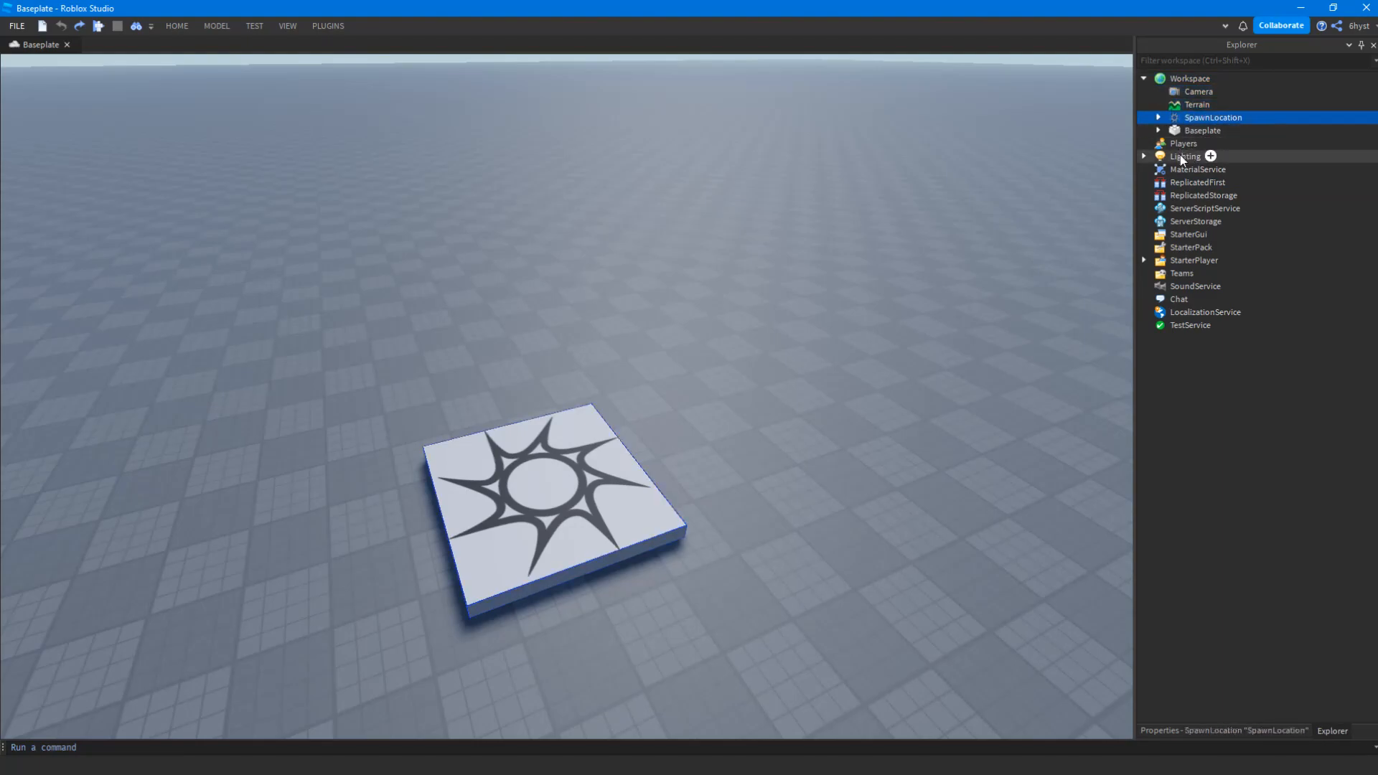
left_click(1202, 105)
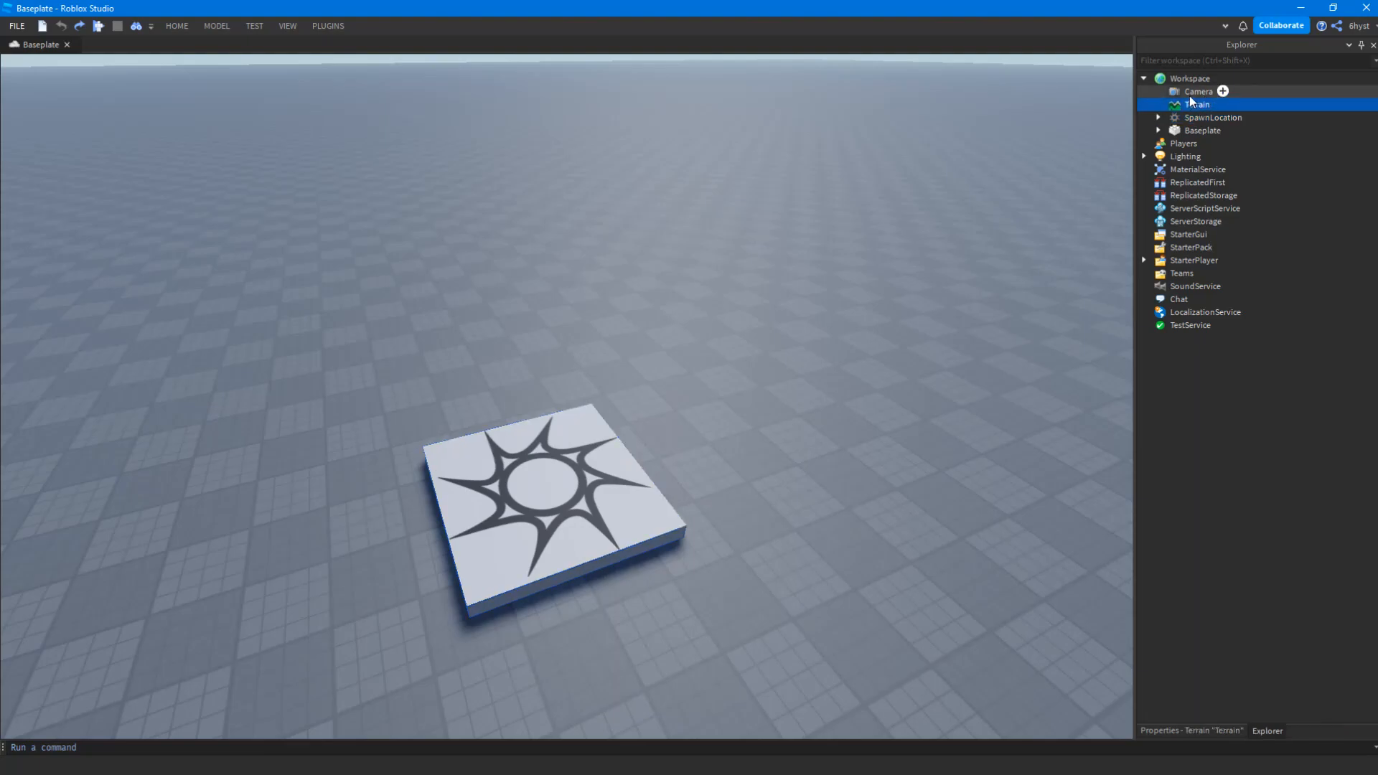
left_click(1186, 80)
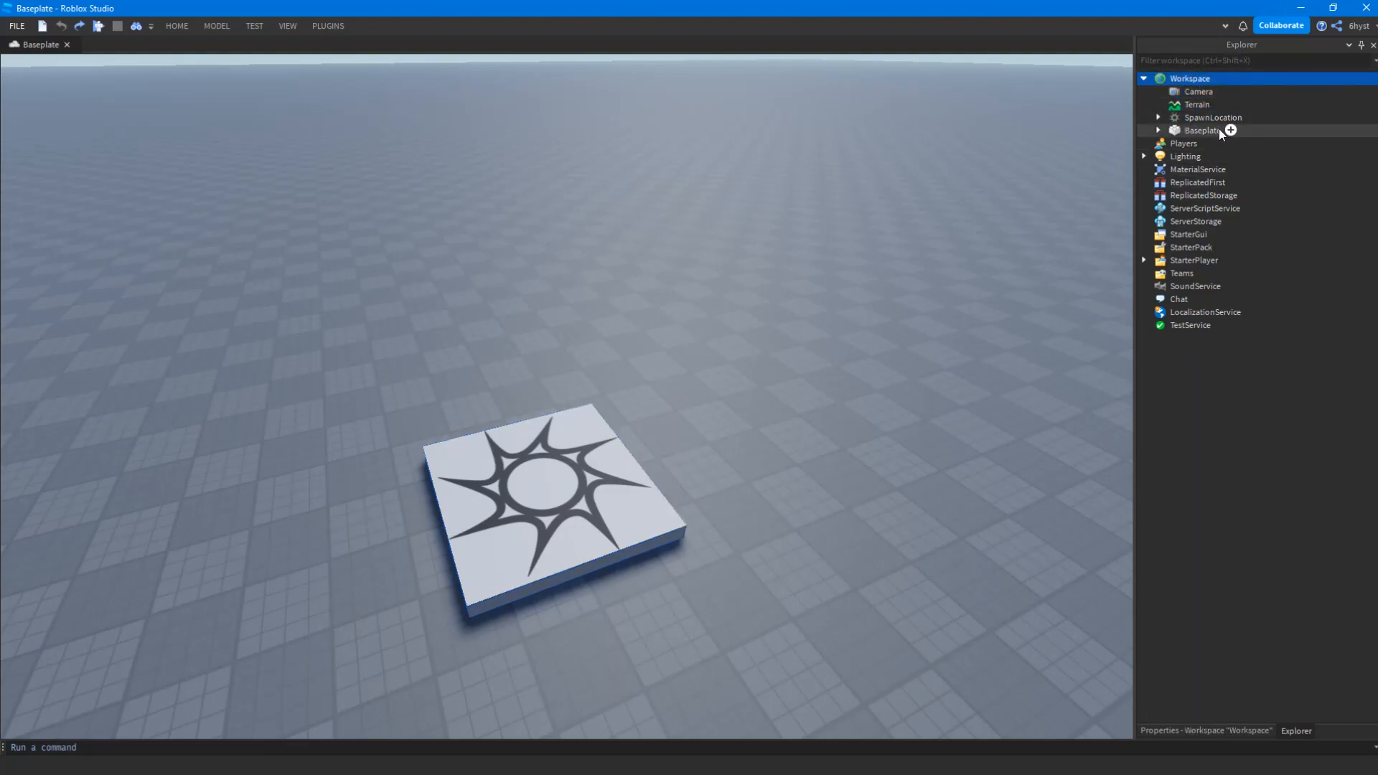
left_click(1144, 79)
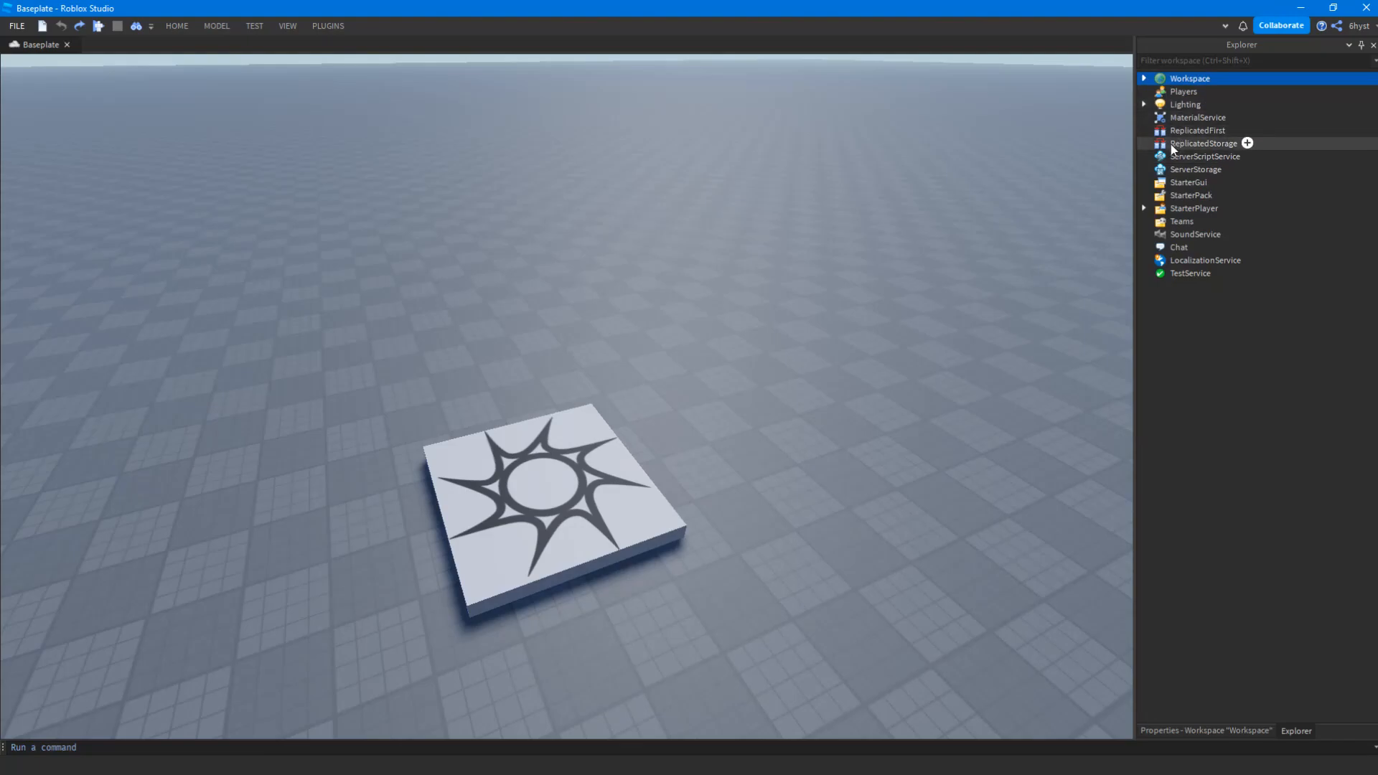
Compare the ReplicatedFirst and ReplicatedStorage services by selecting each in turn, ending on ReplicatedStorage
left_click(1185, 133)
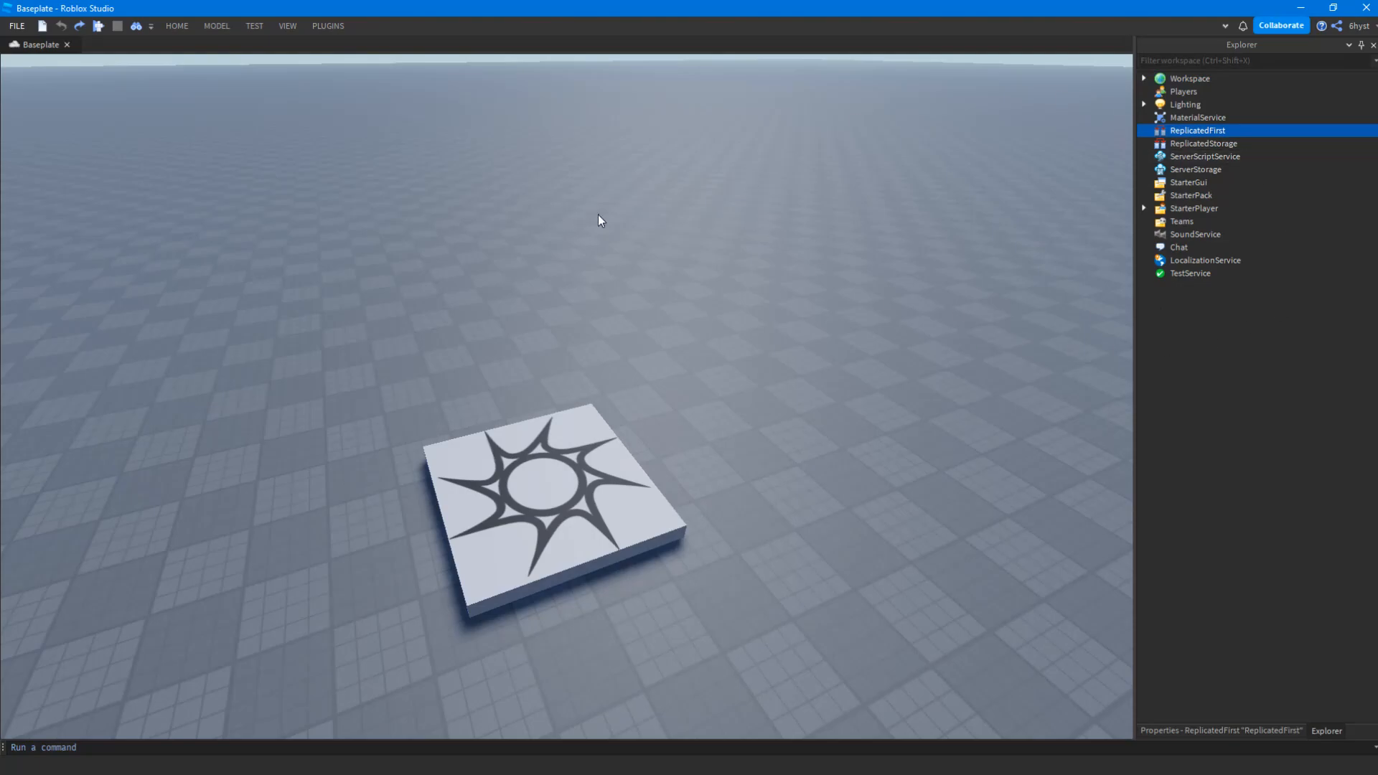
left_click(1197, 143)
left_click(1190, 130)
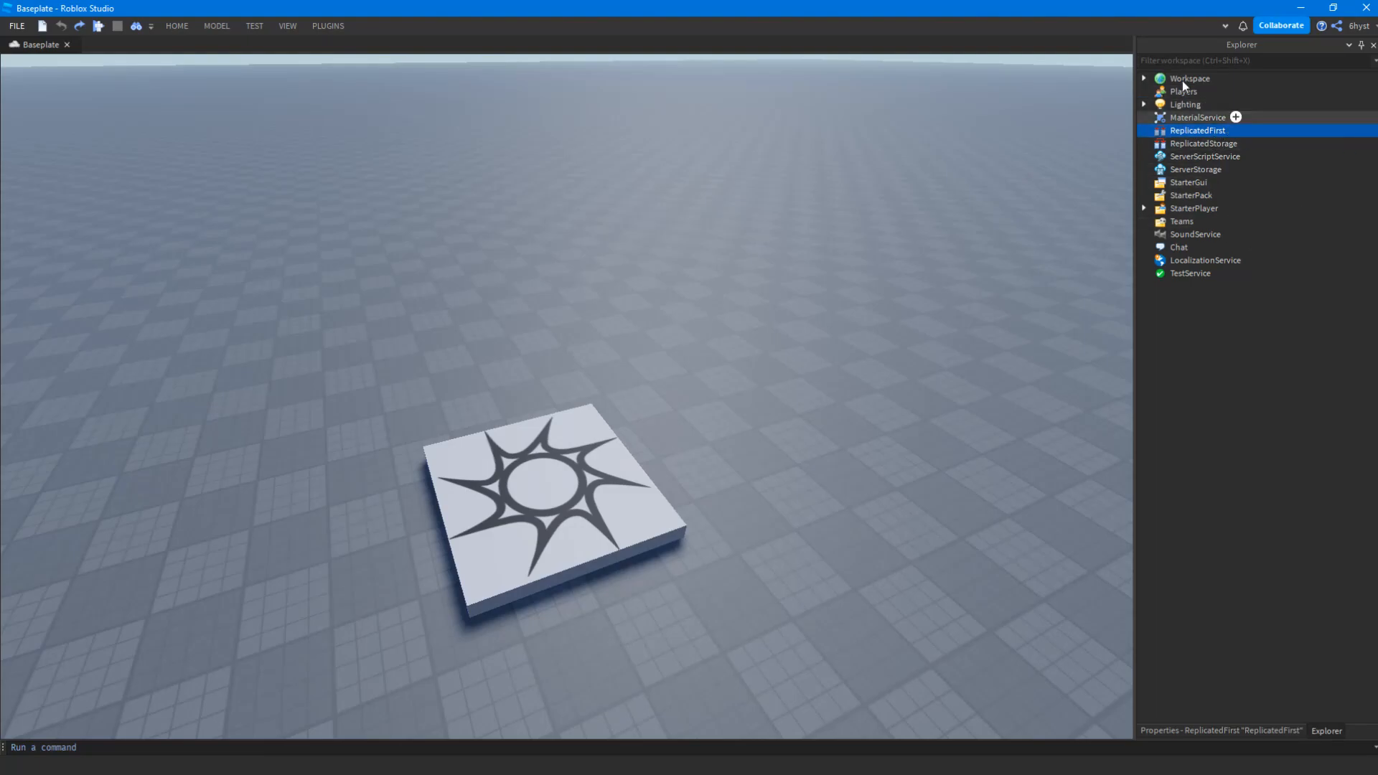
left_click(1217, 145)
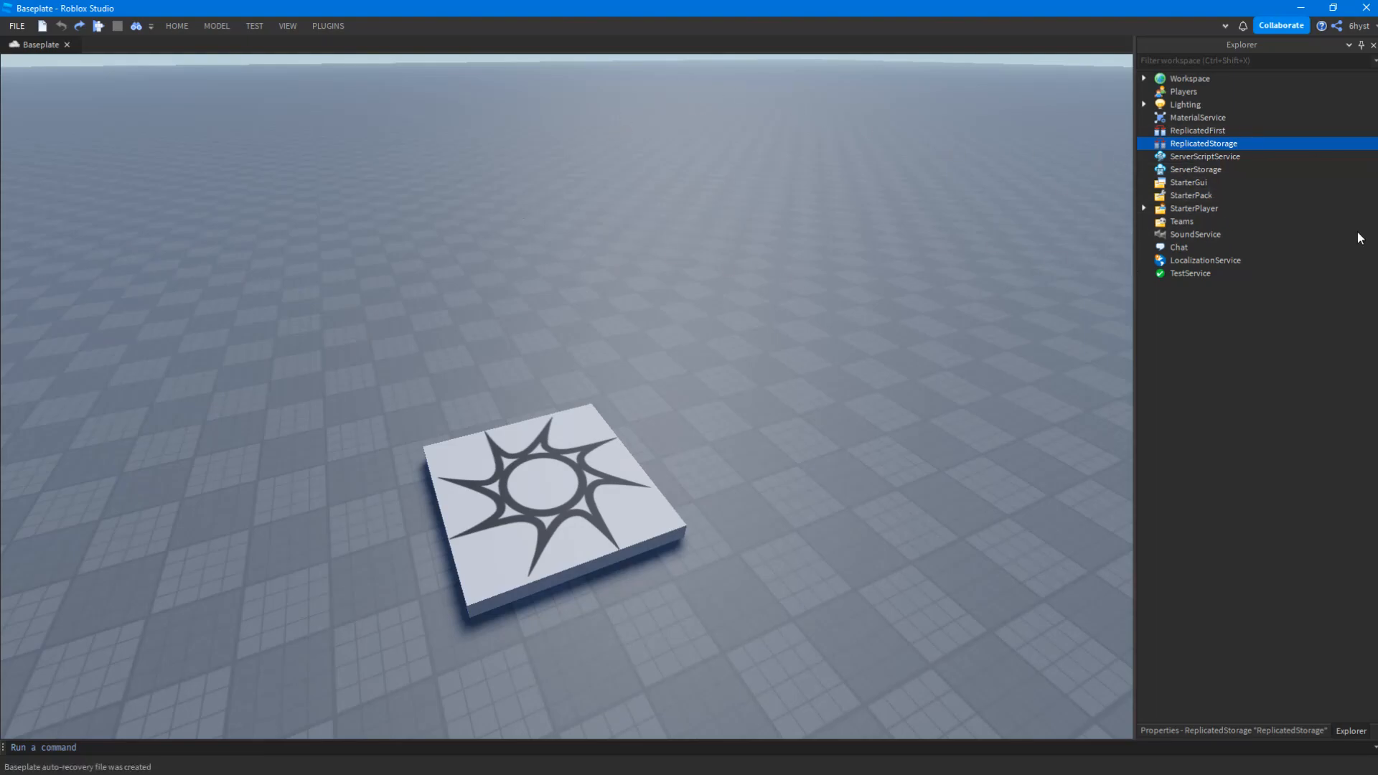
Inspect the server-side services ServerScriptService and ServerStorage
left_click(1180, 156)
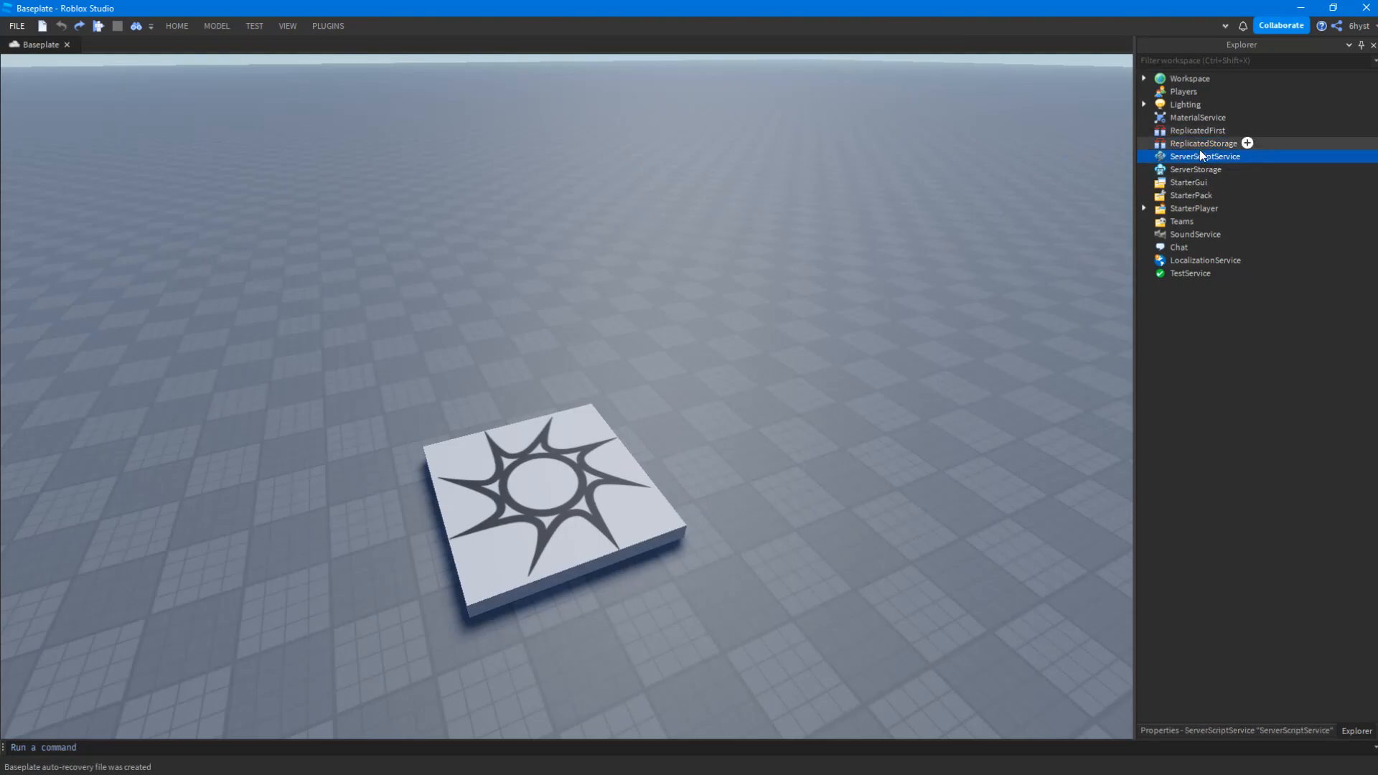
left_click(1256, 159)
left_click(1255, 160)
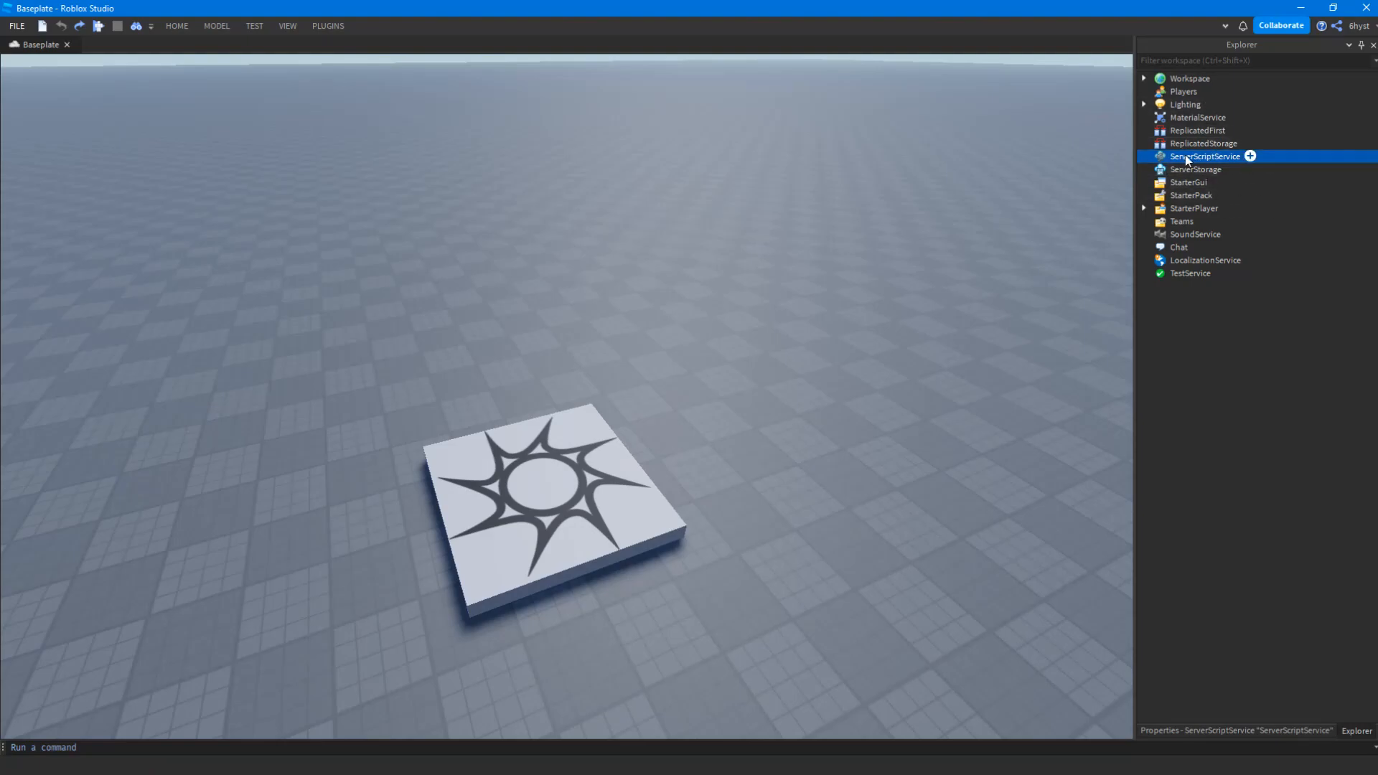
left_click(1180, 172)
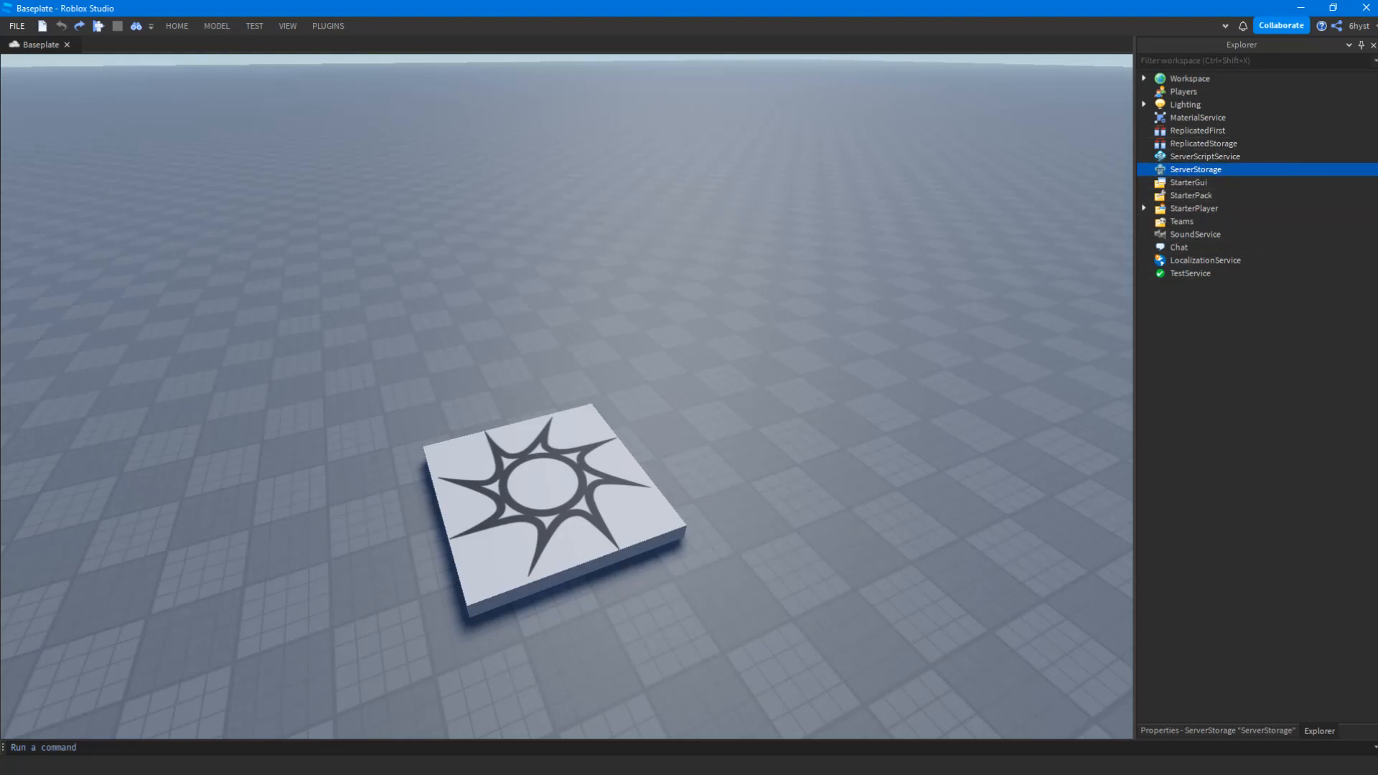
Inspect the StarterGui service and the StarterPack service
left_click(1168, 186)
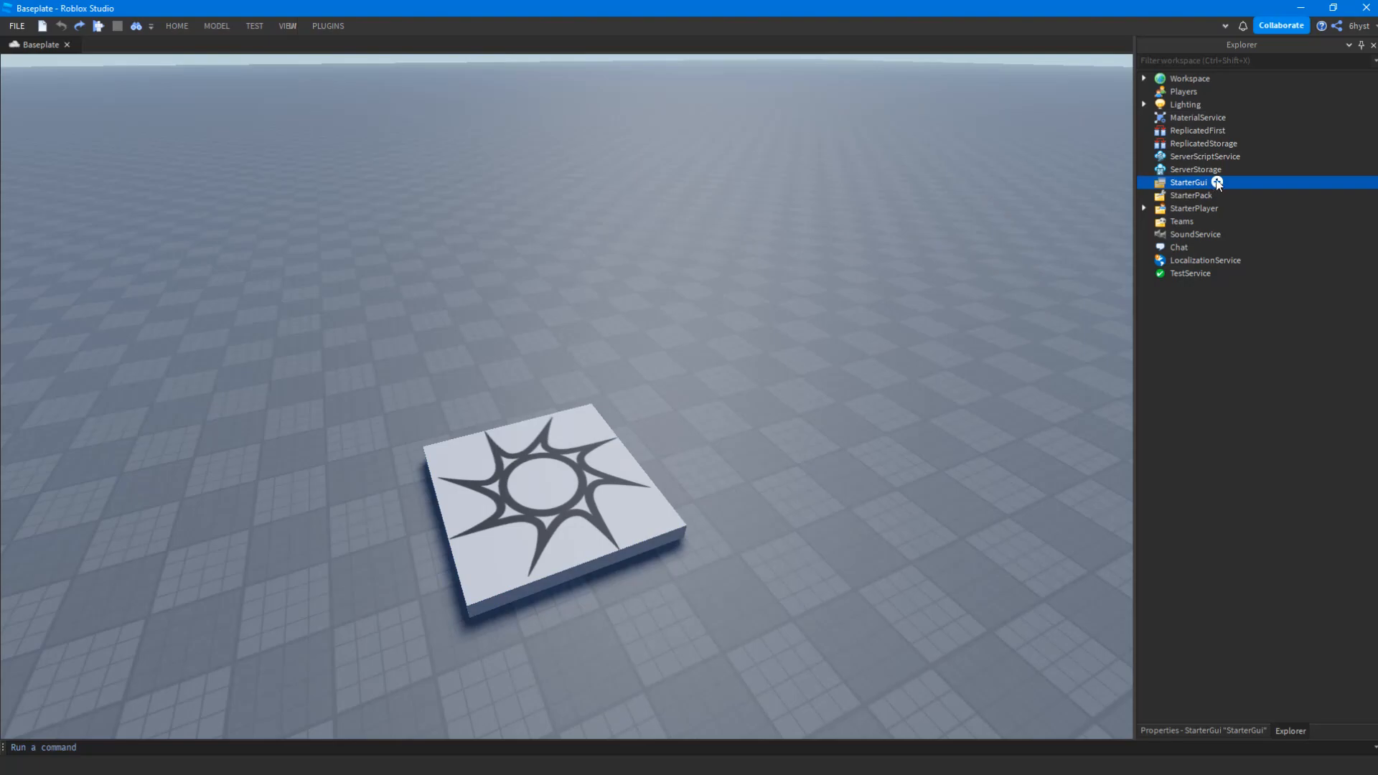
mouse_move(1196, 185)
left_click(1186, 195)
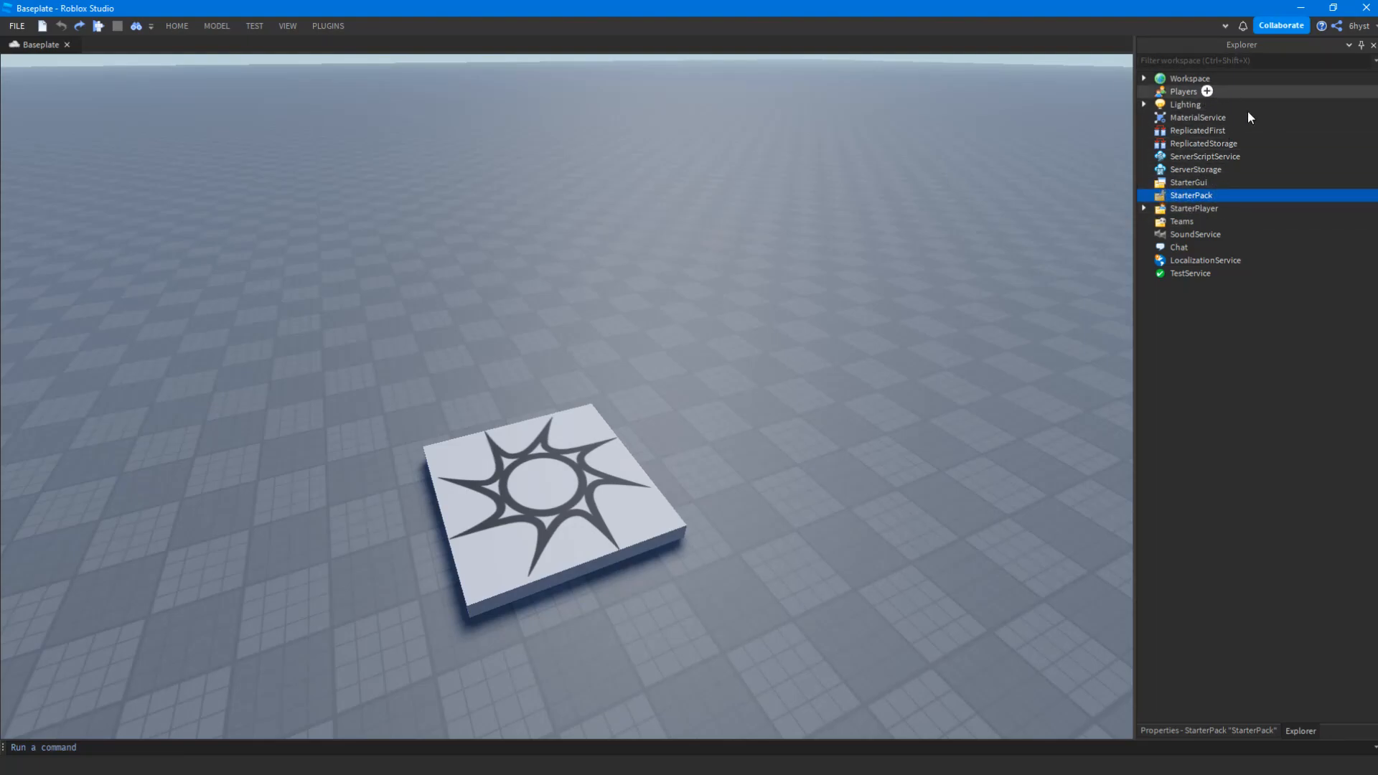
Expand StarterPlayer to inspect StarterCharacterScripts, collapse it again and select the Teams service
left_click(1171, 208)
left_click(1144, 208)
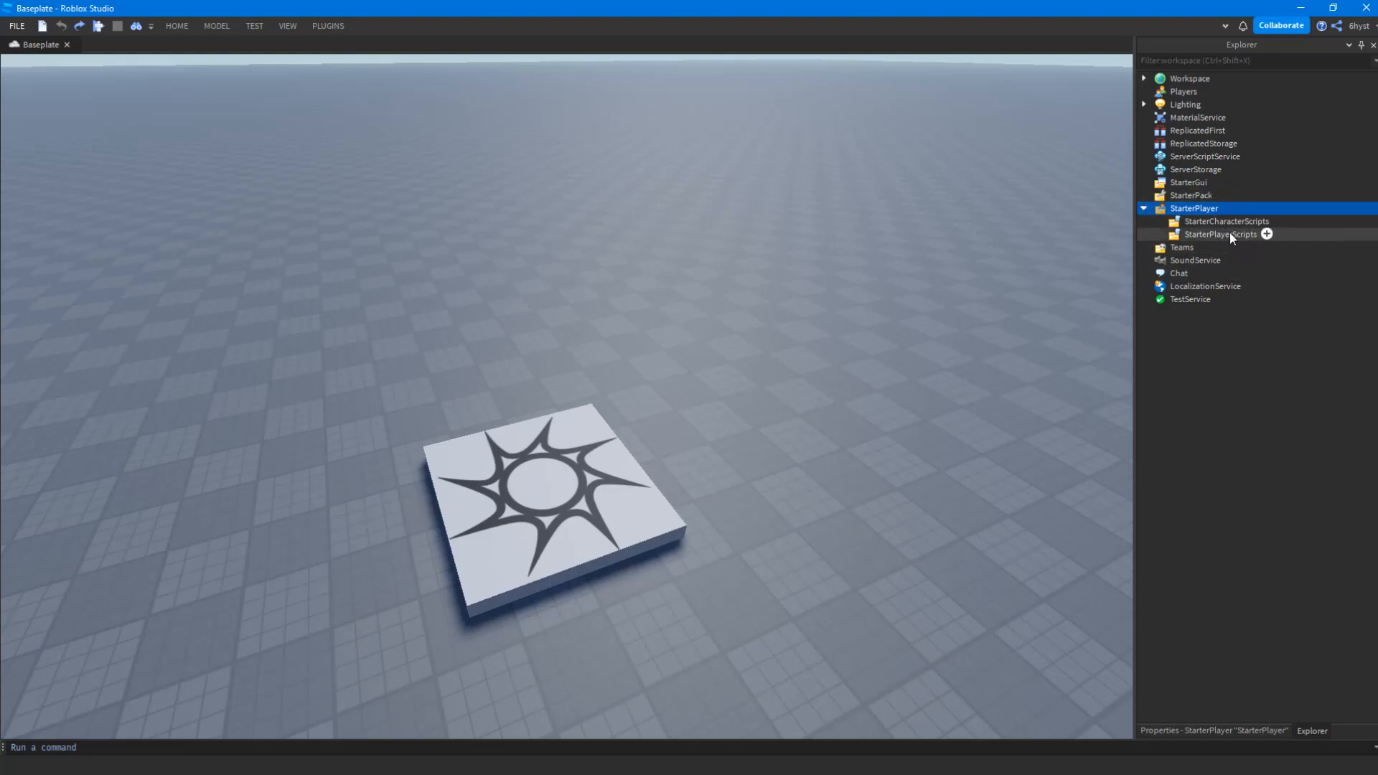
left_click(1219, 223)
left_click(1184, 211)
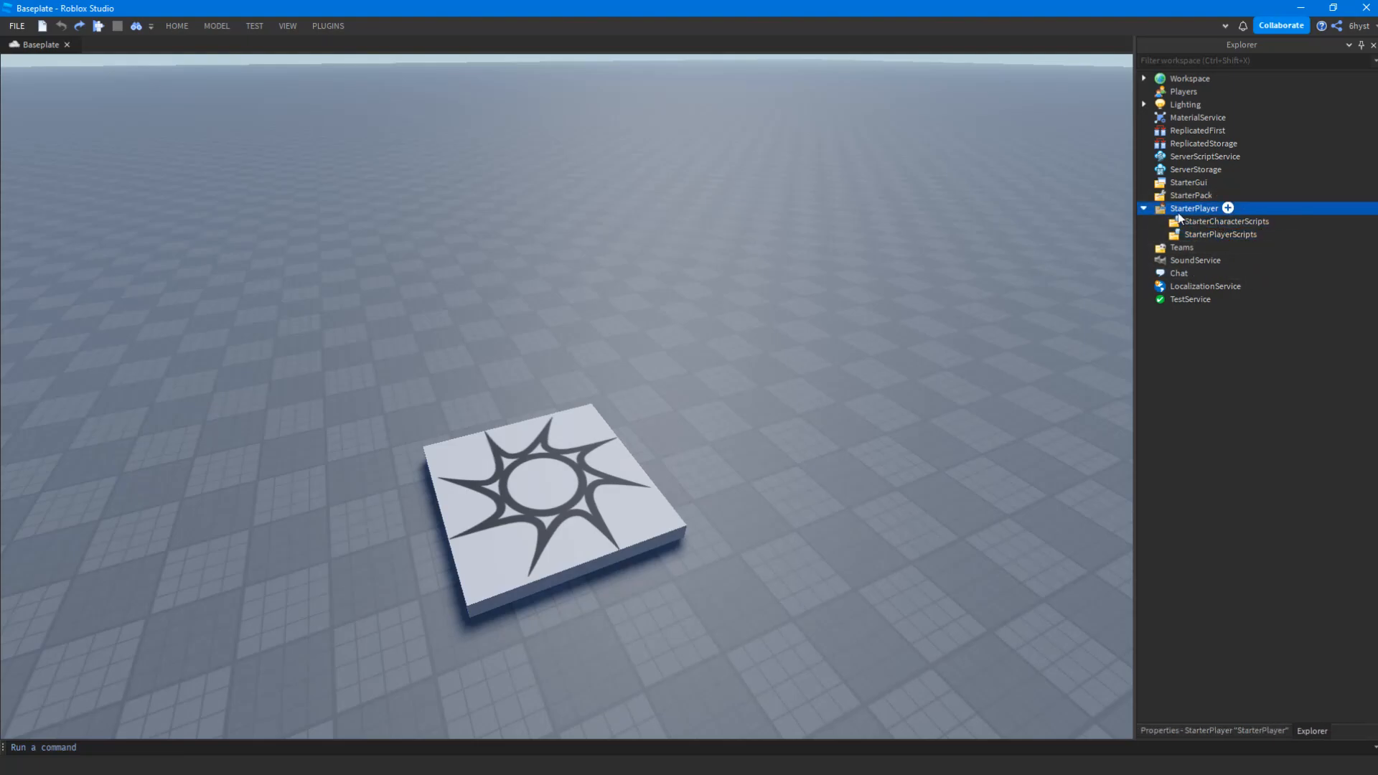
left_click(1144, 209)
left_click(1175, 224)
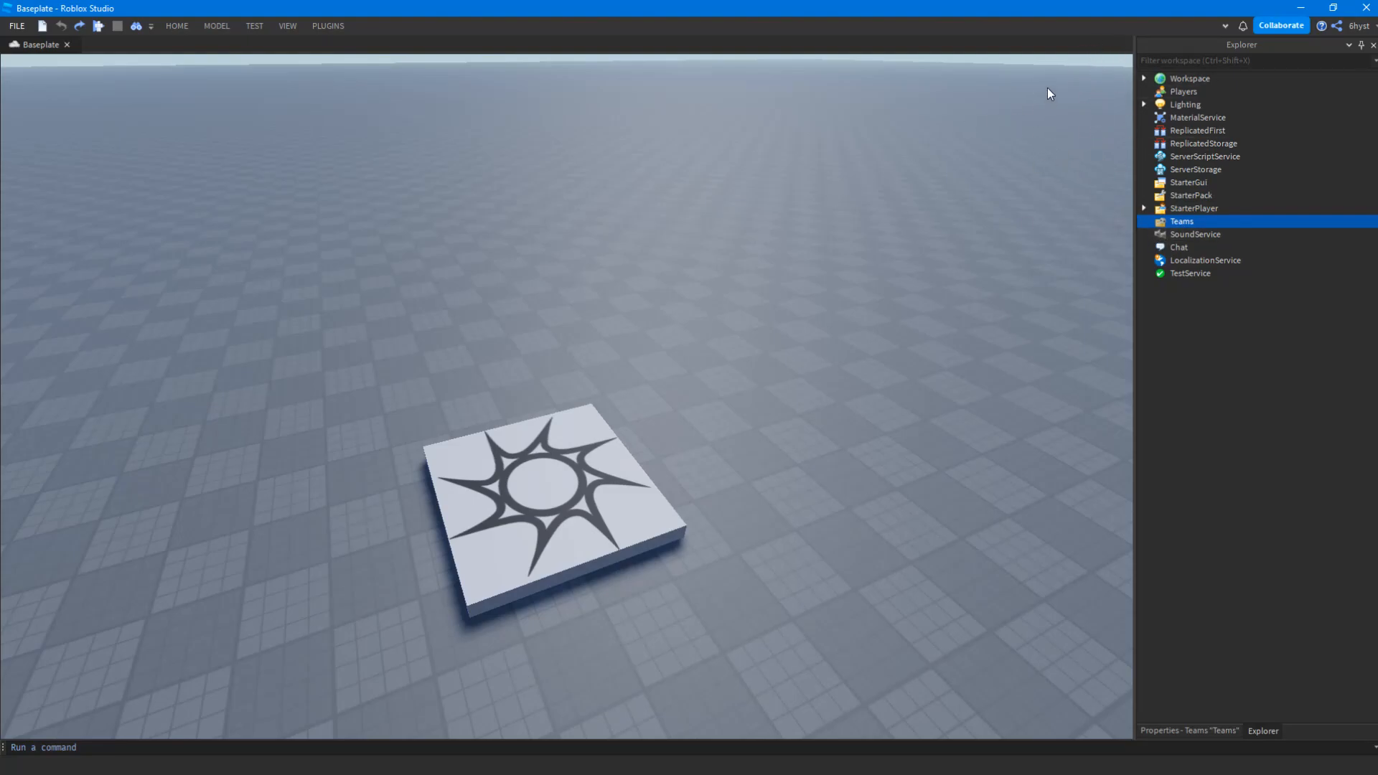
mouse_move(1180, 222)
Expand Workspace and look at its insert-object list and its context menu without choosing anything
left_click(1144, 78)
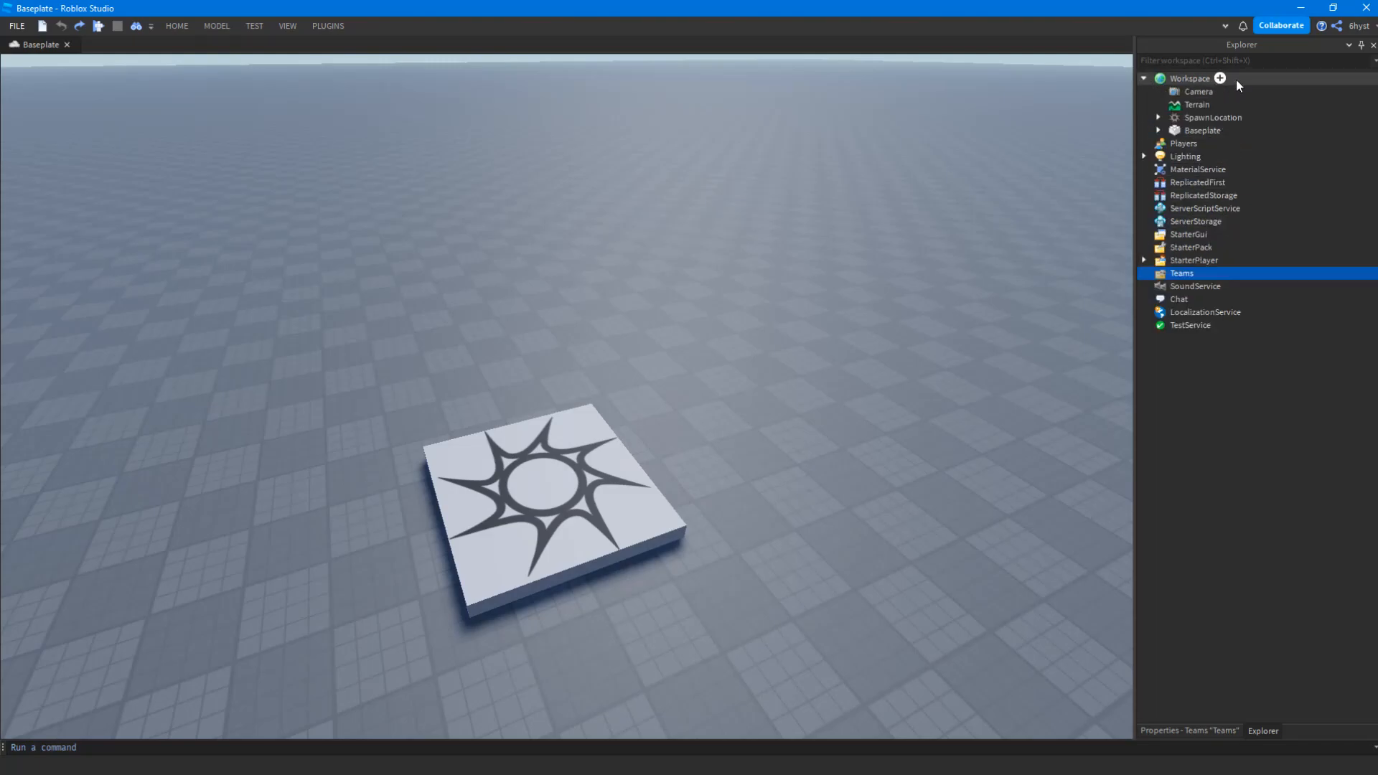
left_click(1220, 78)
left_click(1061, 129)
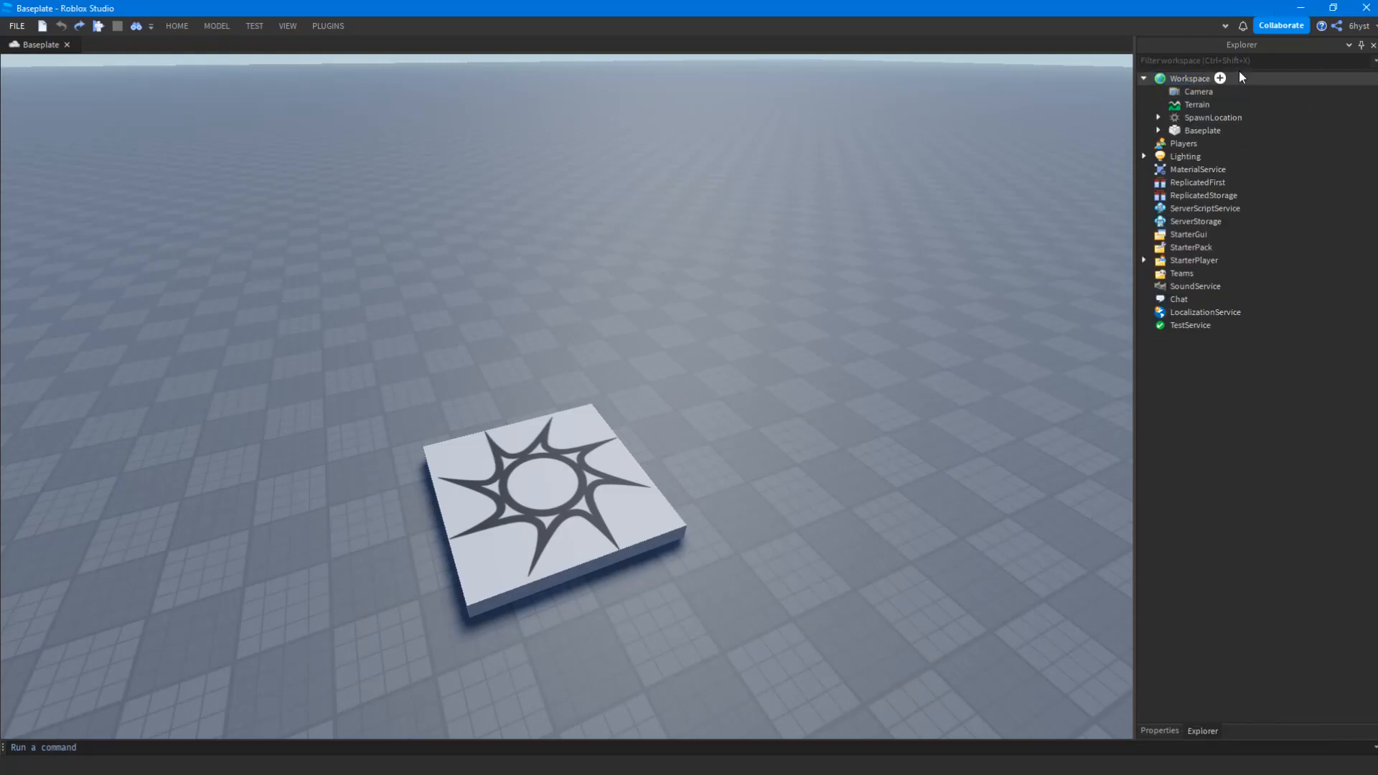
right_click(1189, 79)
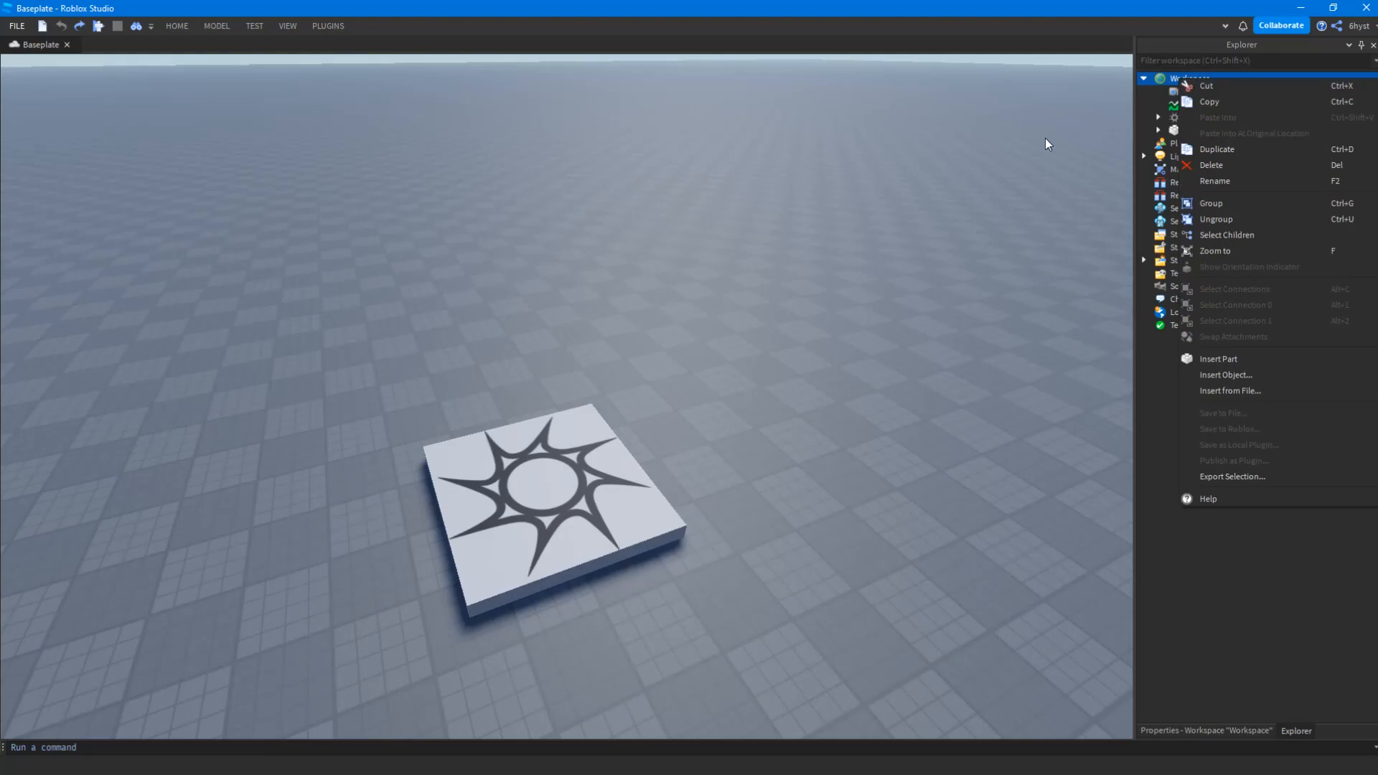
right_click_drag(1045, 138, 769, 257)
right_click(677, 265)
left_click(790, 219)
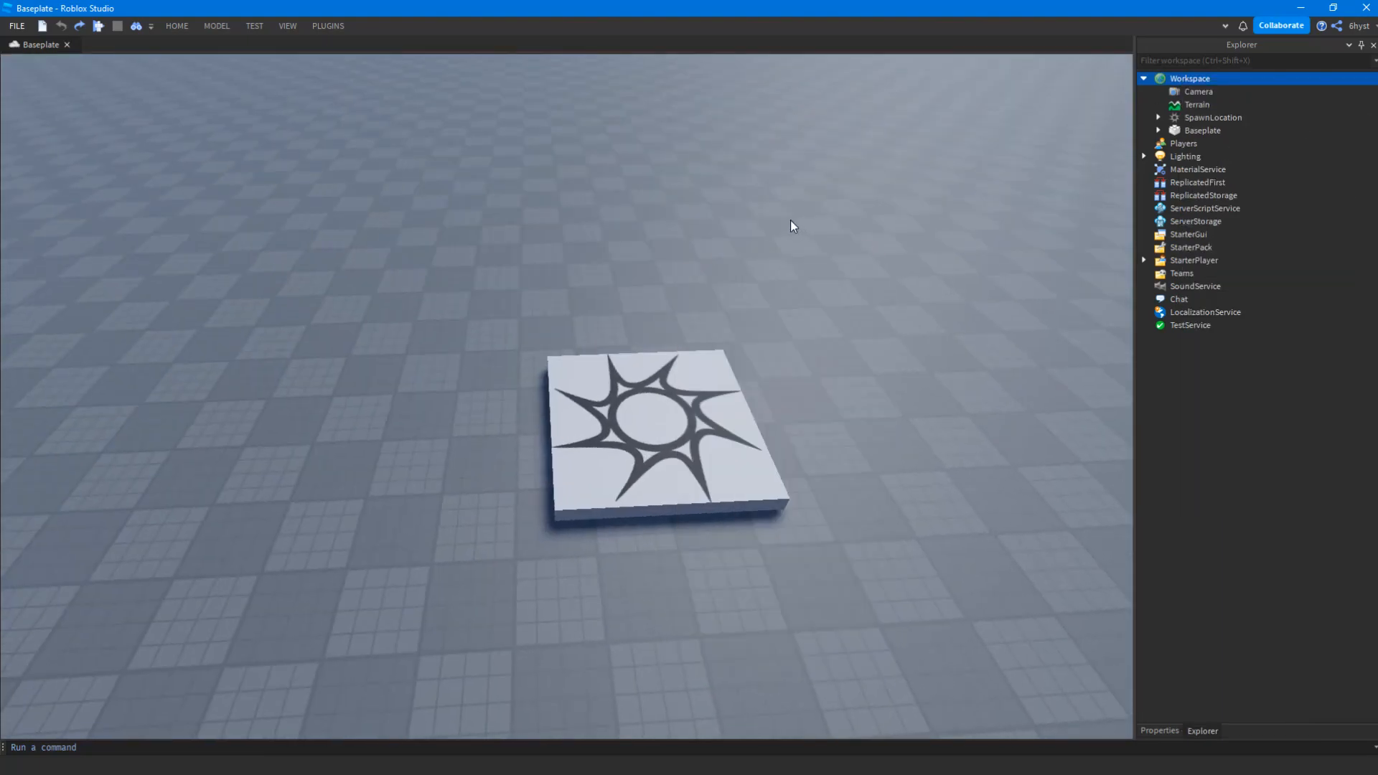
Insert a part on the floor behind the spawn location, then select it and delete it
right_click(742, 222)
left_click(787, 584)
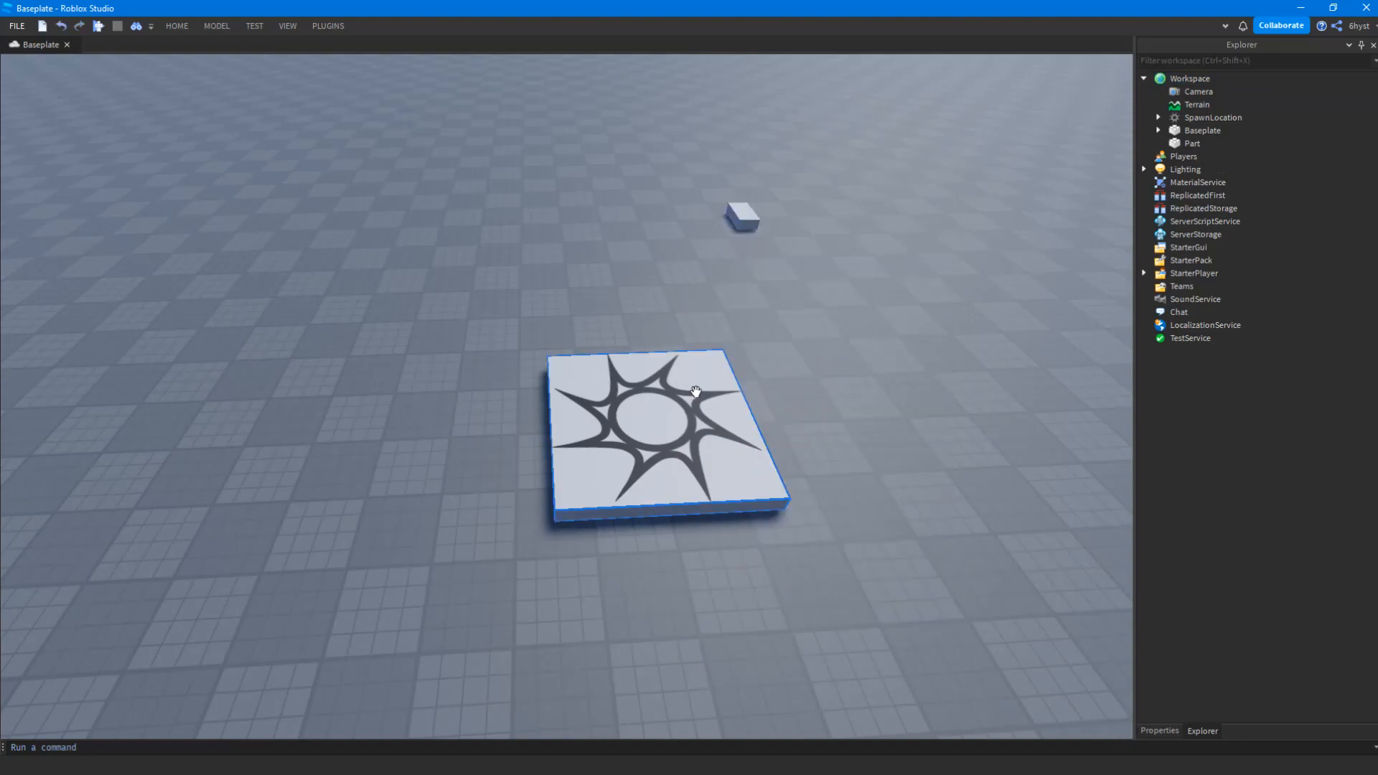
right_click_drag(695, 399, 721, 304)
left_click_drag(721, 309, 502, 224)
key("Delete")
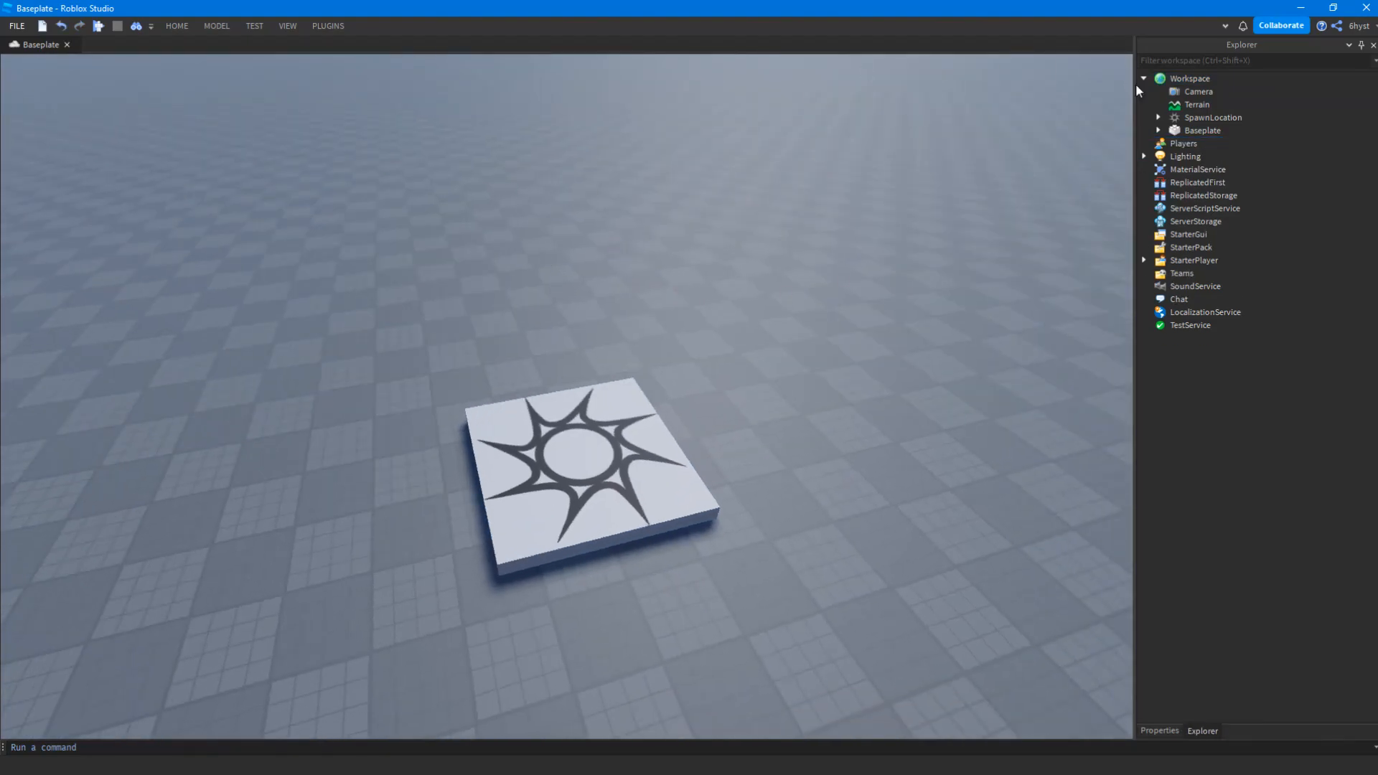
View the Workspace context menu and inspect the Baseplate object, expanding and collapsing its contents
right_click(1186, 79)
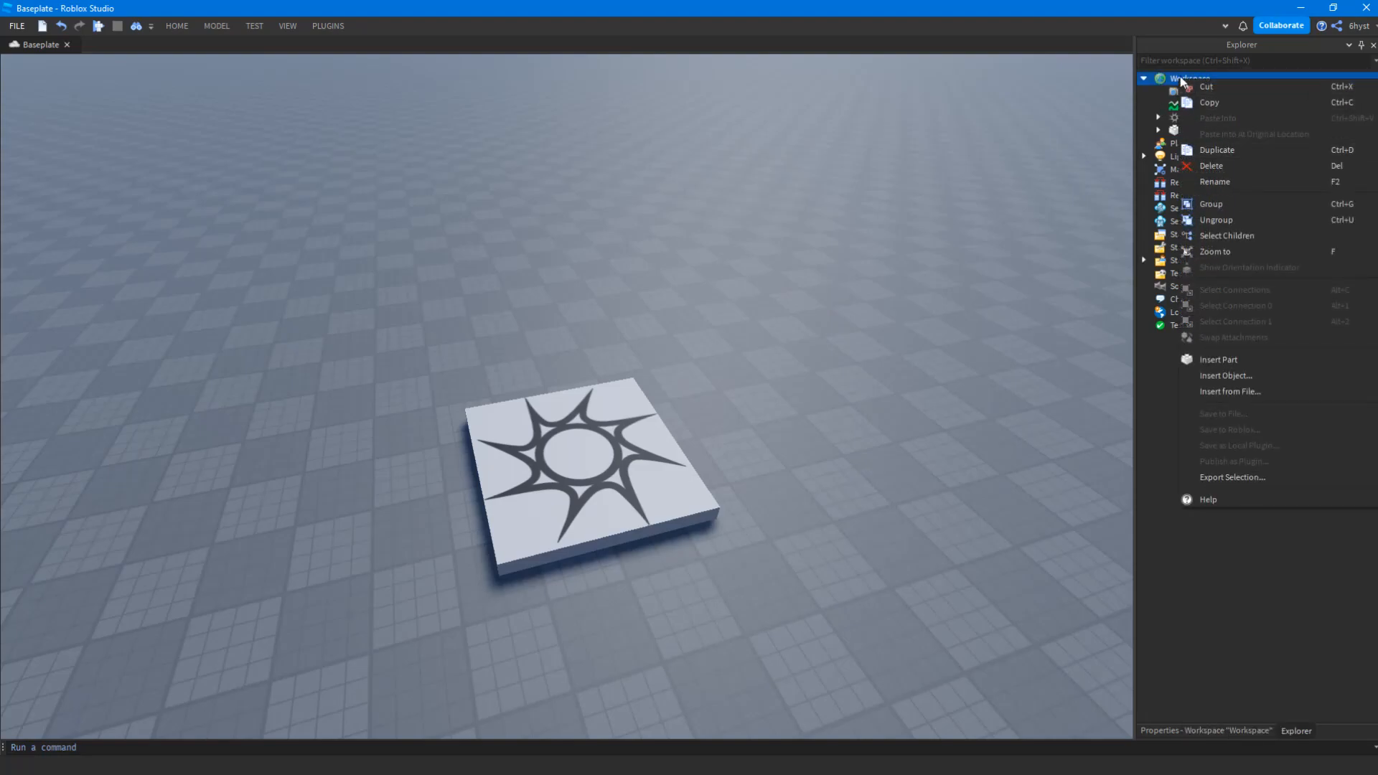
left_click(1176, 75)
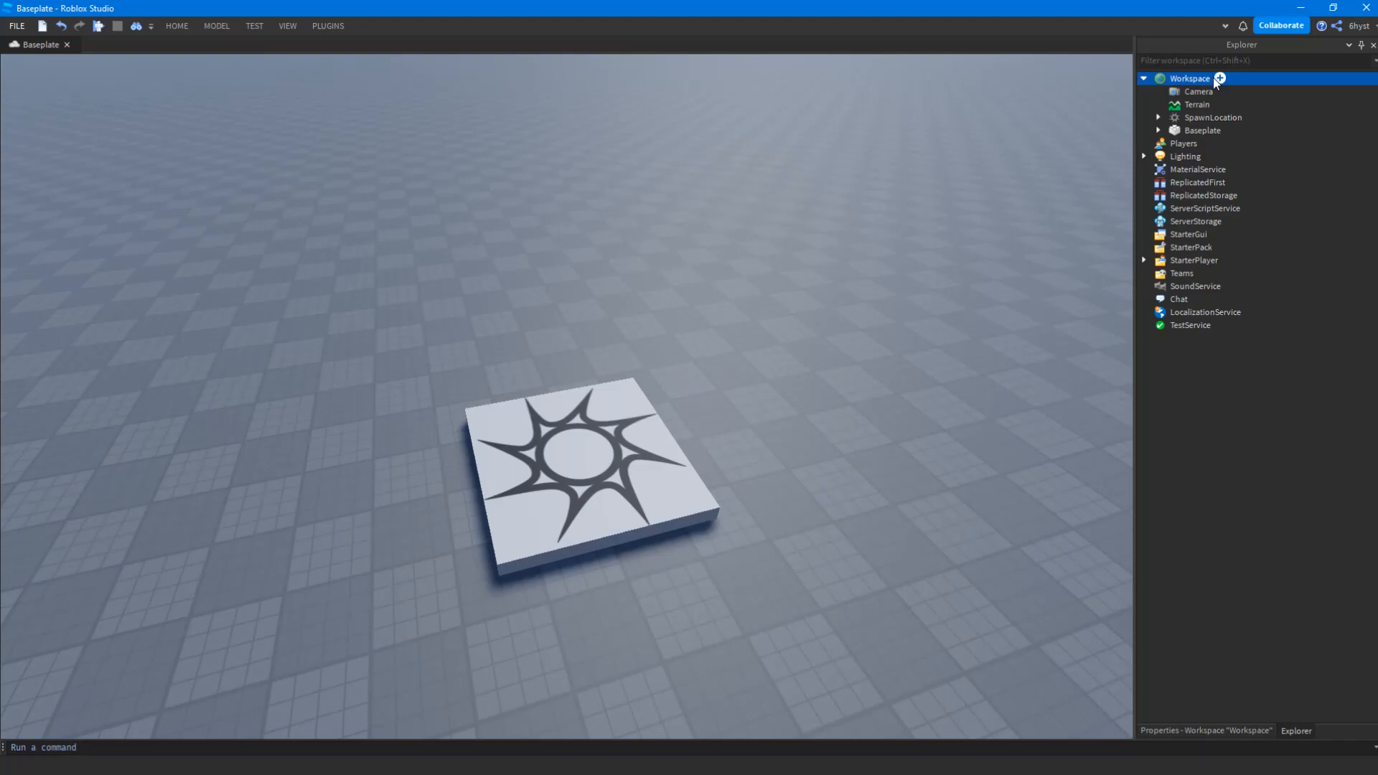
left_click(1195, 130)
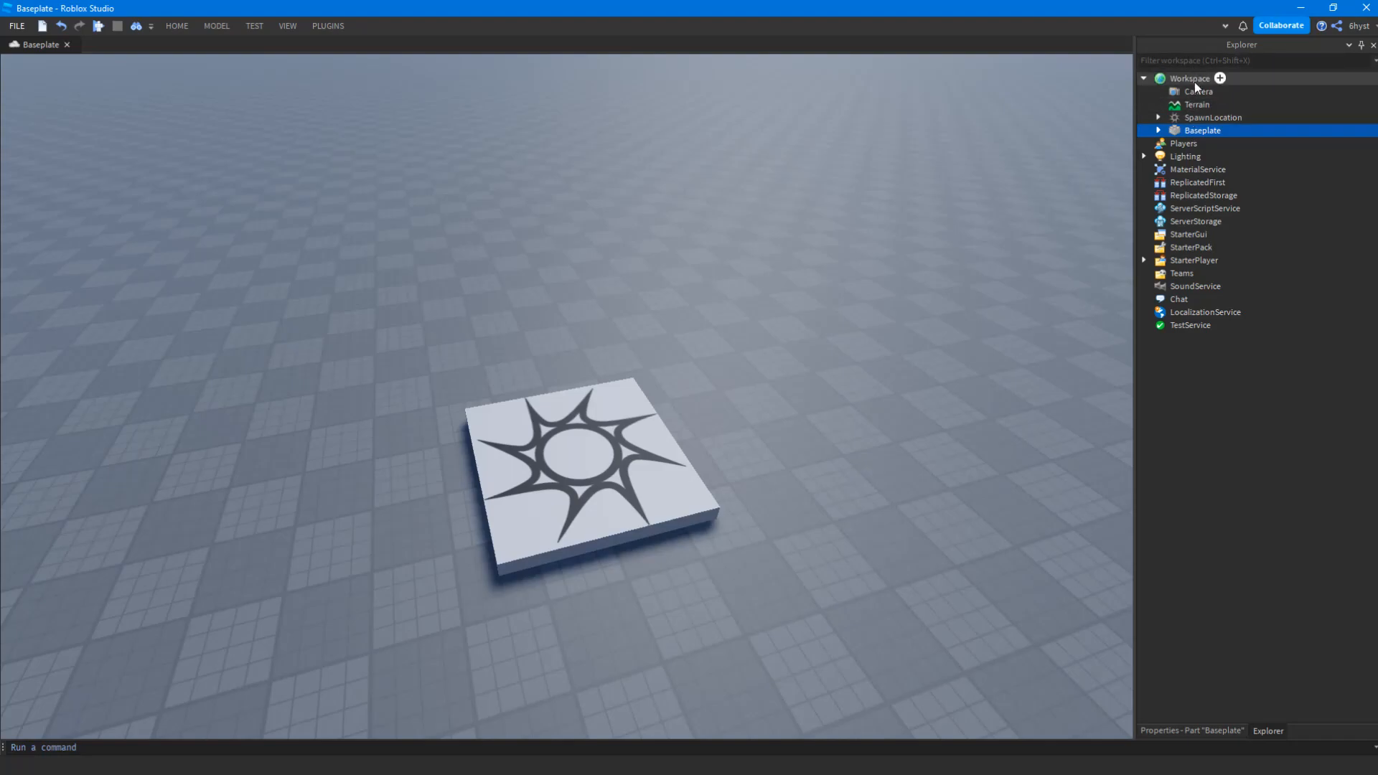
double_click(1184, 133)
left_click(1158, 131)
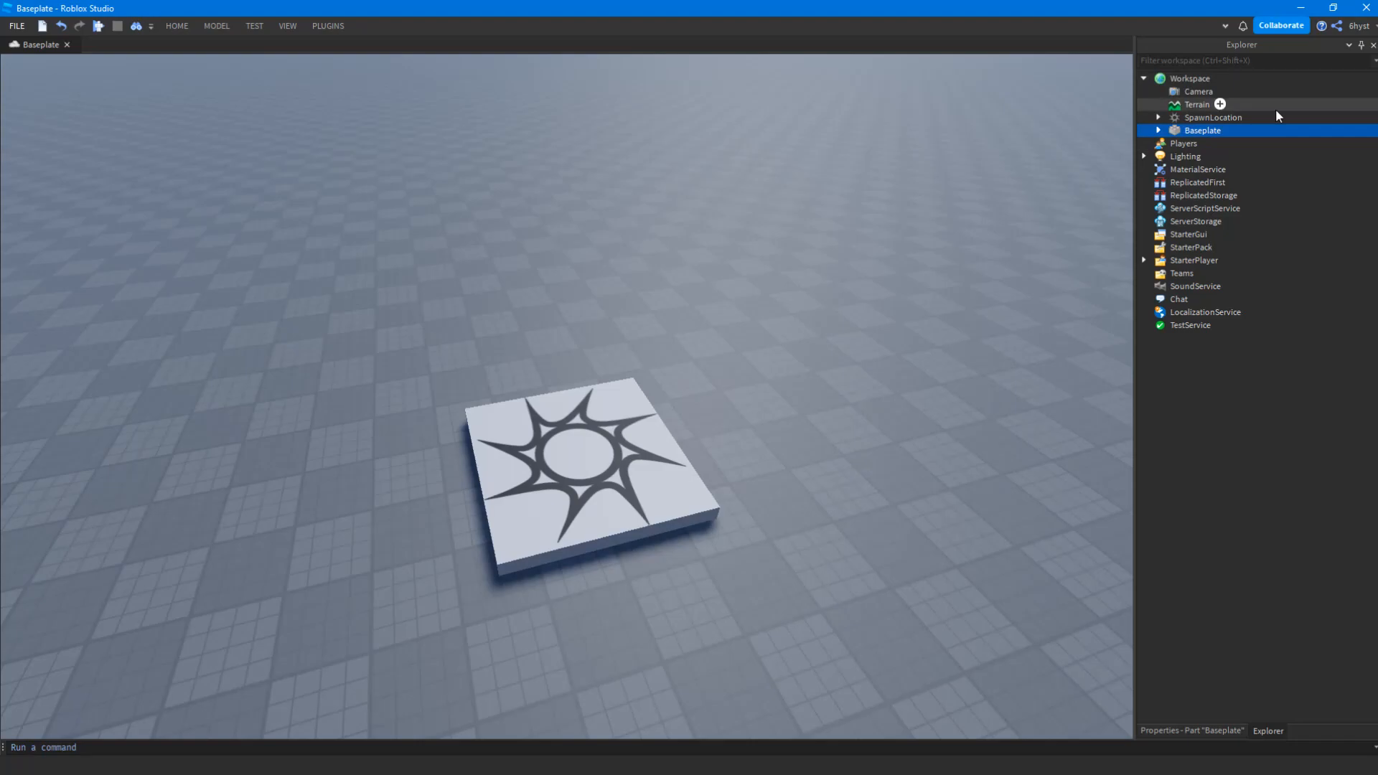
left_click(1159, 131)
left_click(1158, 130)
Select Players, MaterialService, ReplicatedFirst, ReplicatedStorage, ServerStorage and Lighting in turn, ending on the Baseplate object
left_click(1188, 143)
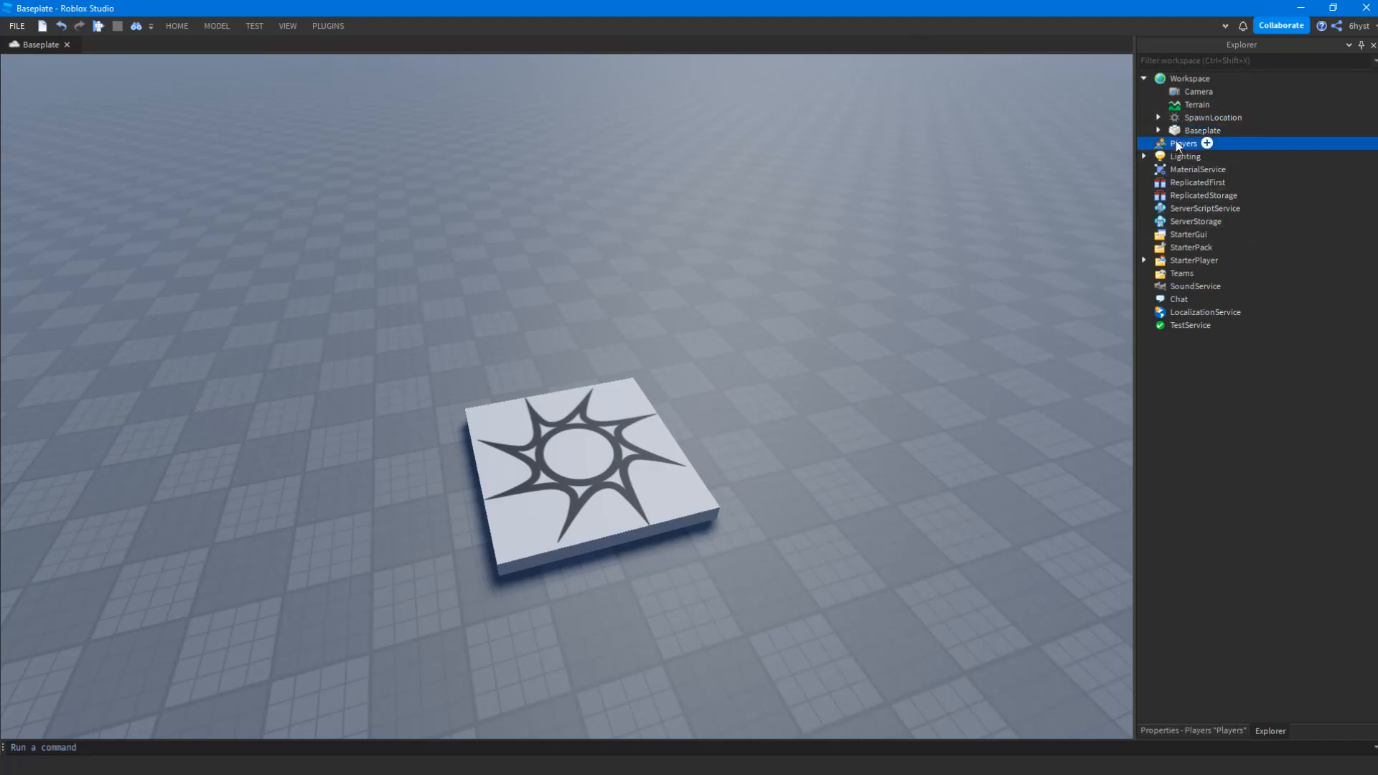
left_click(1184, 167)
left_click(1188, 183)
left_click(1206, 195)
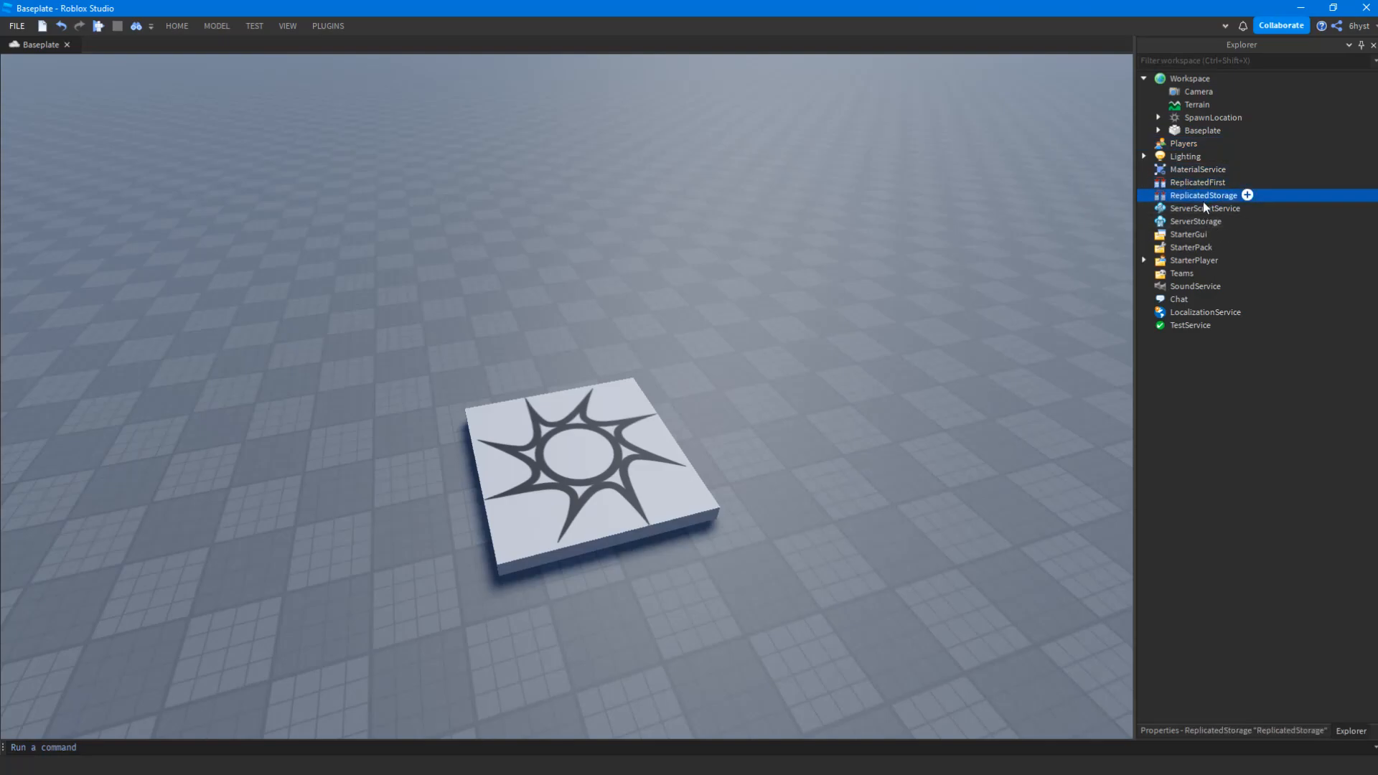
left_click(1206, 221)
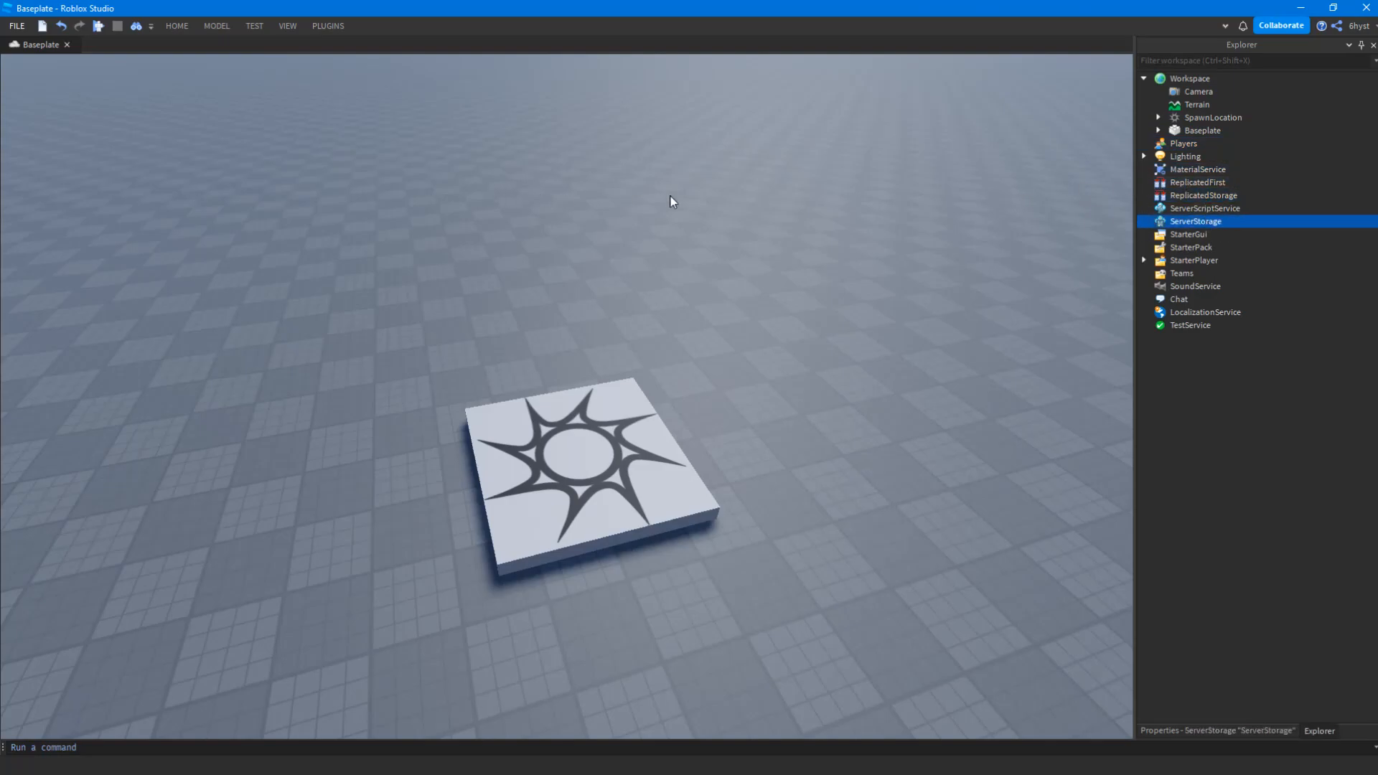
left_click(1186, 157)
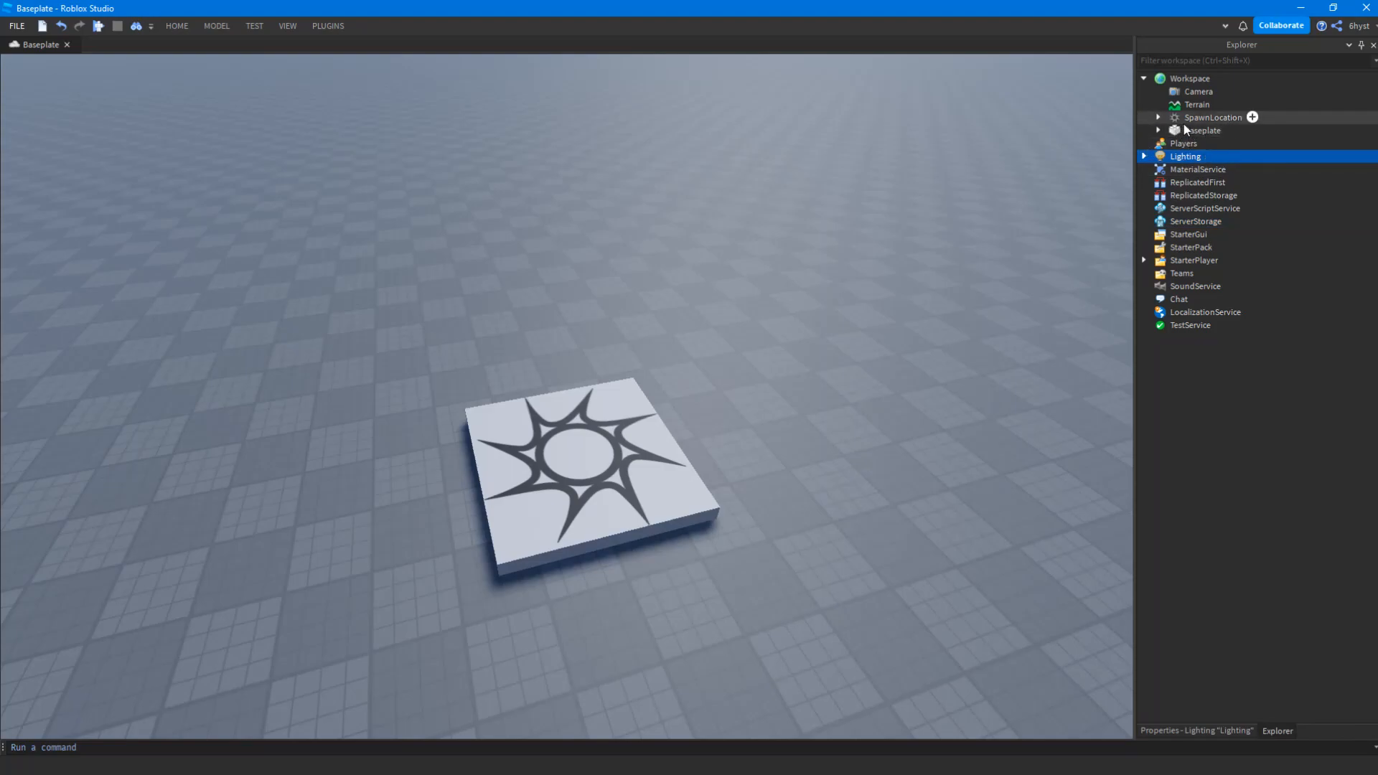
left_click(1192, 129)
Browse the full list of objects that can be inserted into Workspace, then close it without choosing one
right_click(1186, 77)
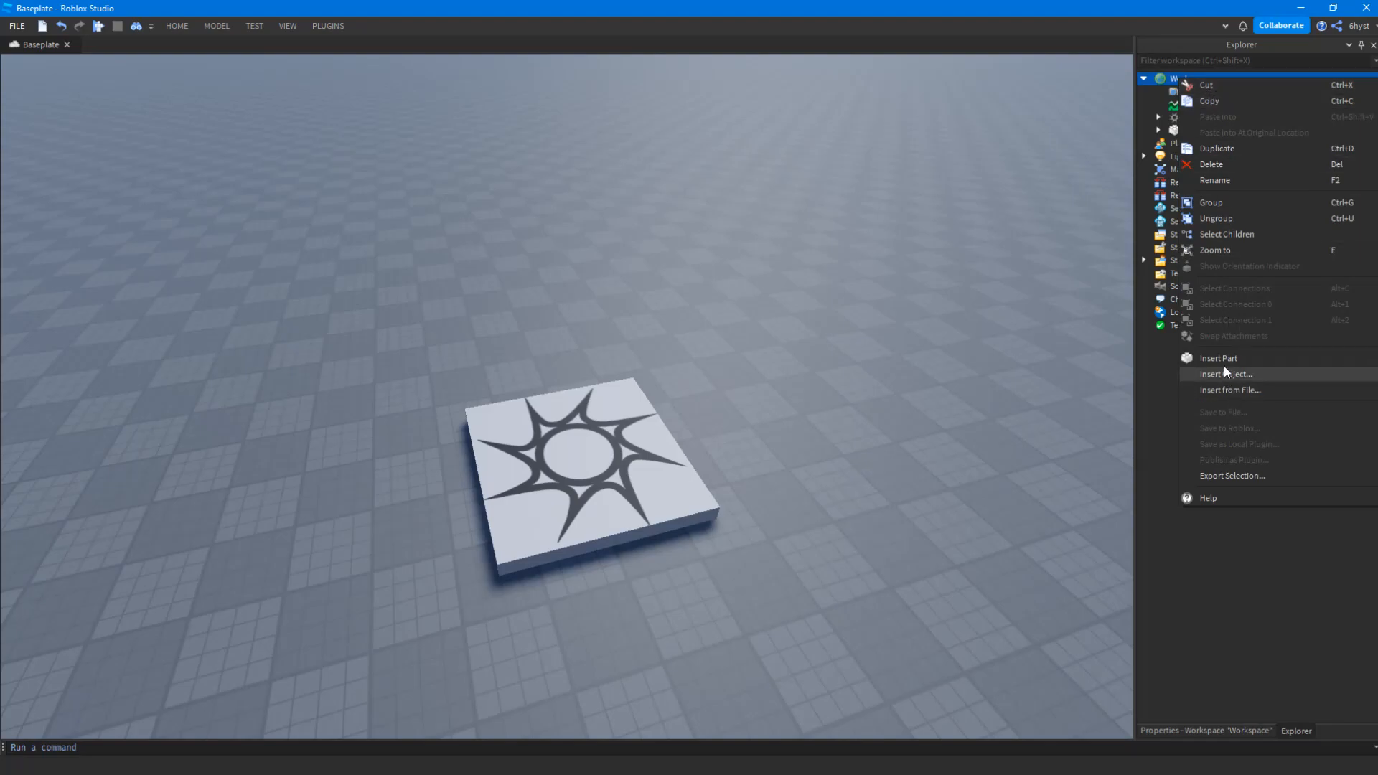
left_click(1253, 374)
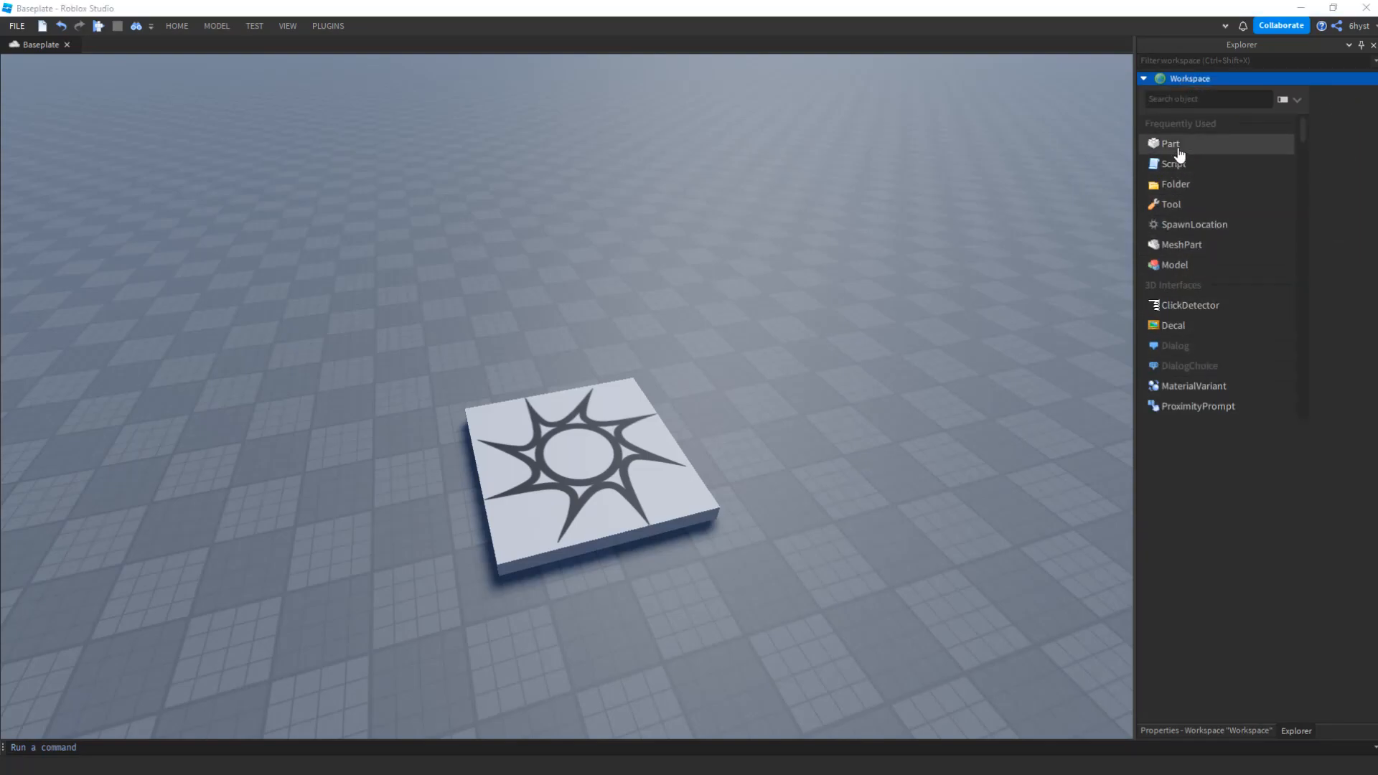
scroll(1178, 154, "down", 15)
scroll(1194, 162, "down", 5)
scroll(1194, 162, "up", 8)
scroll(1195, 162, "down", 10)
scroll(1194, 162, "up", 20)
key("Escape")
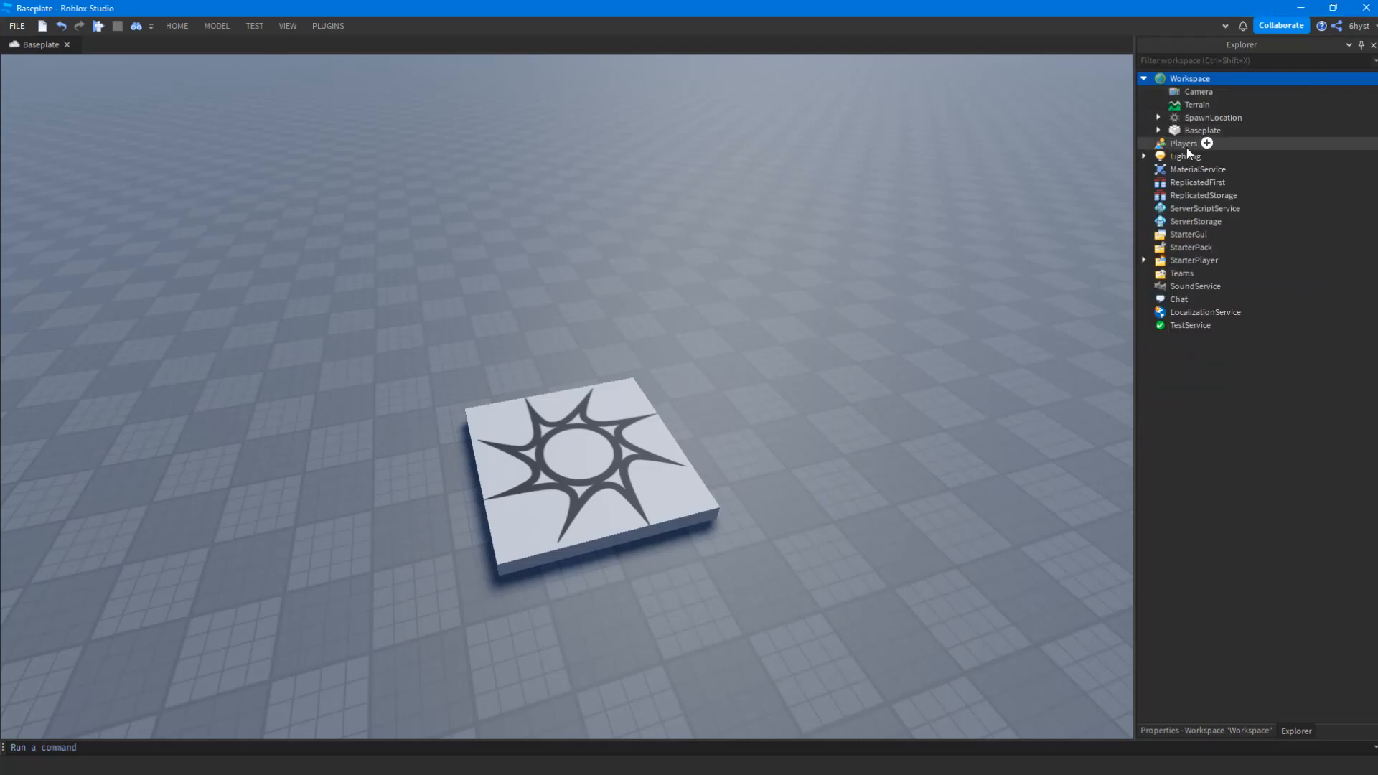
Insert a Part into Workspace and move it onto the floor beside the spawn location
left_click(1221, 79)
left_click(1190, 143)
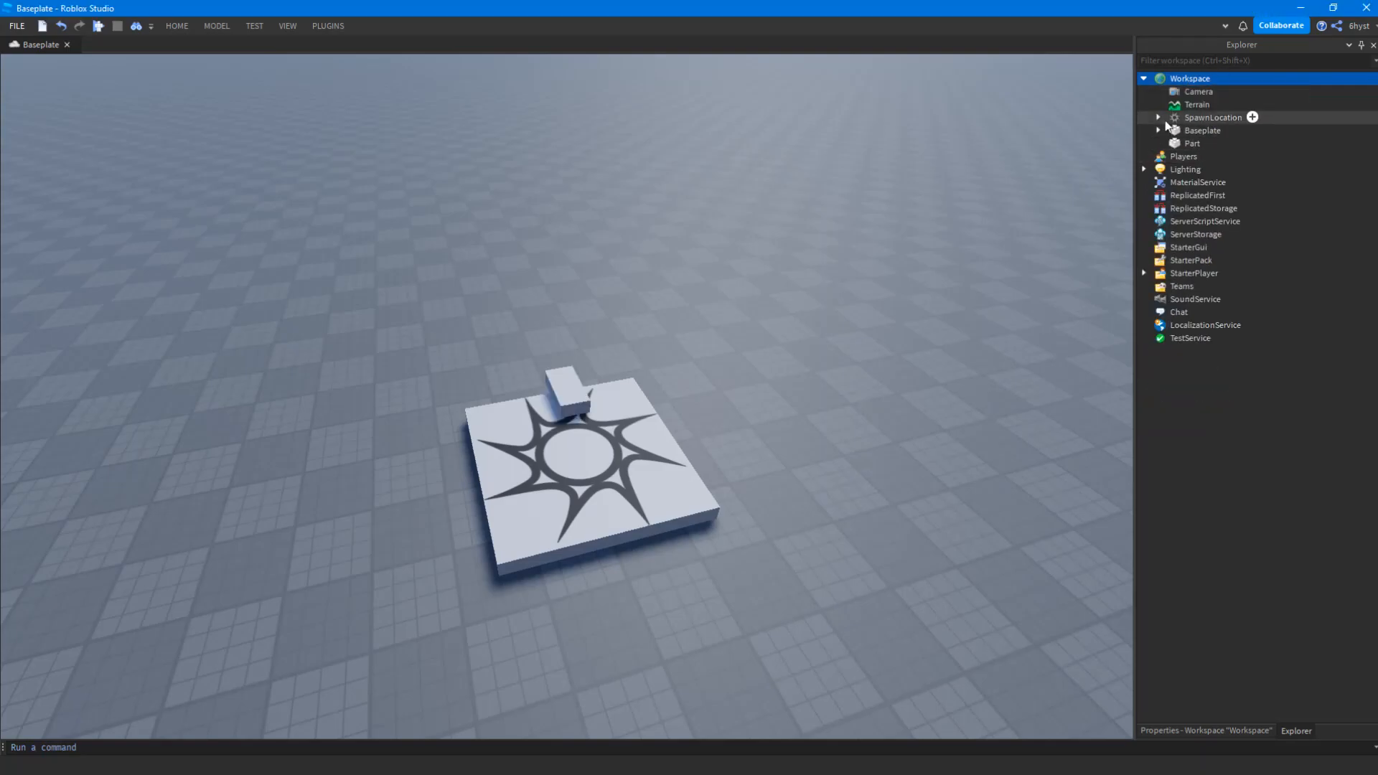
scroll(872, 215, "up", 3)
right_click_drag(591, 296, 592, 297)
scroll(592, 297, "down", 1)
left_click_drag(608, 335, 632, 480)
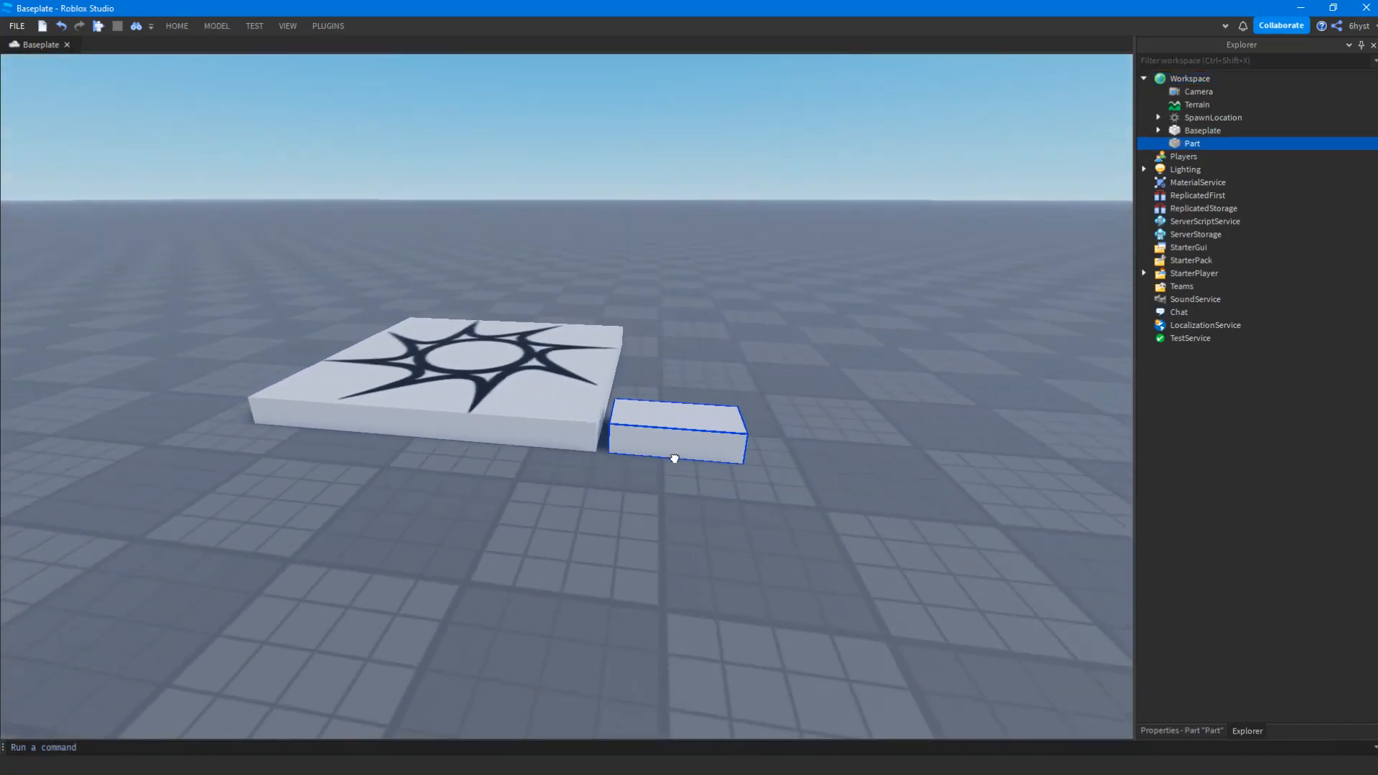
left_click(668, 498)
right_click_drag(669, 498, 730, 459)
key("w")
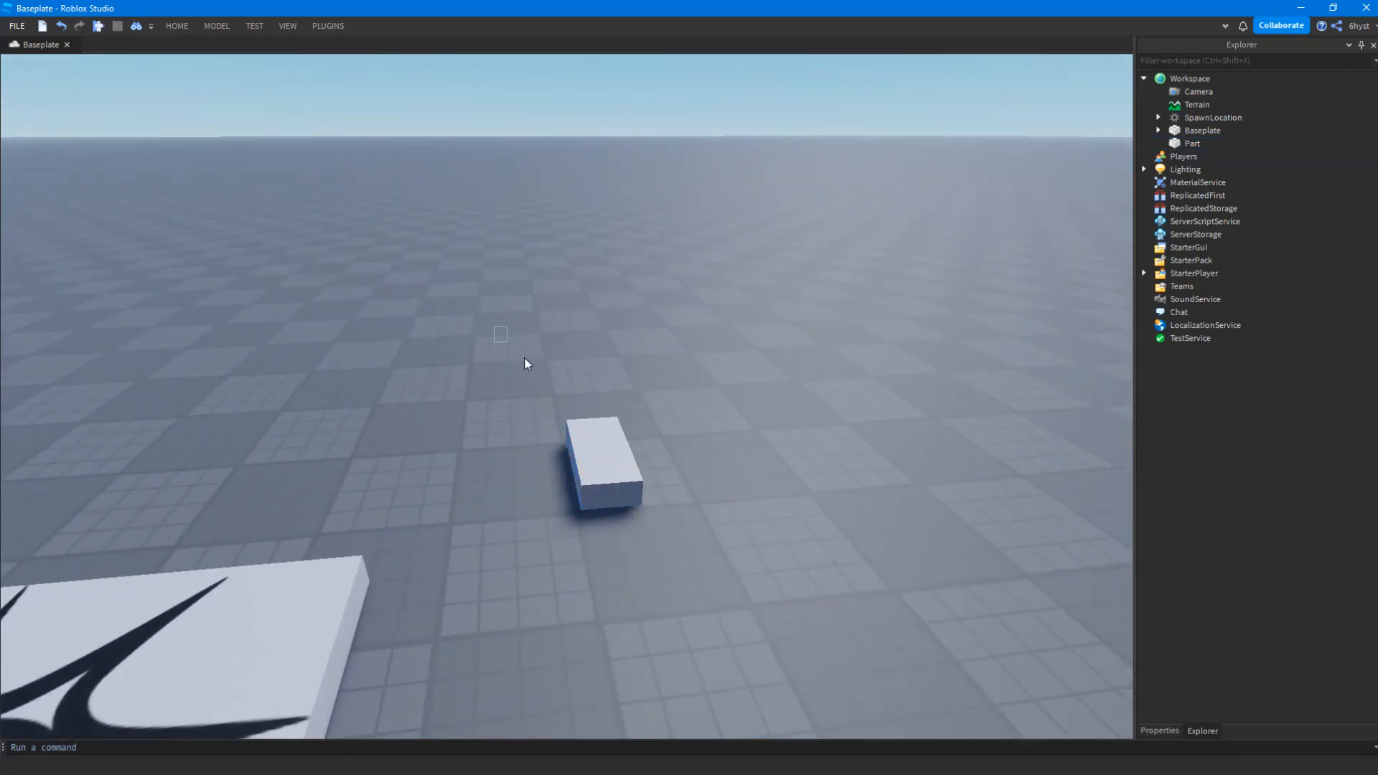
Select the new part in the scene by drawing a selection box around it
left_click_drag(505, 341, 759, 549)
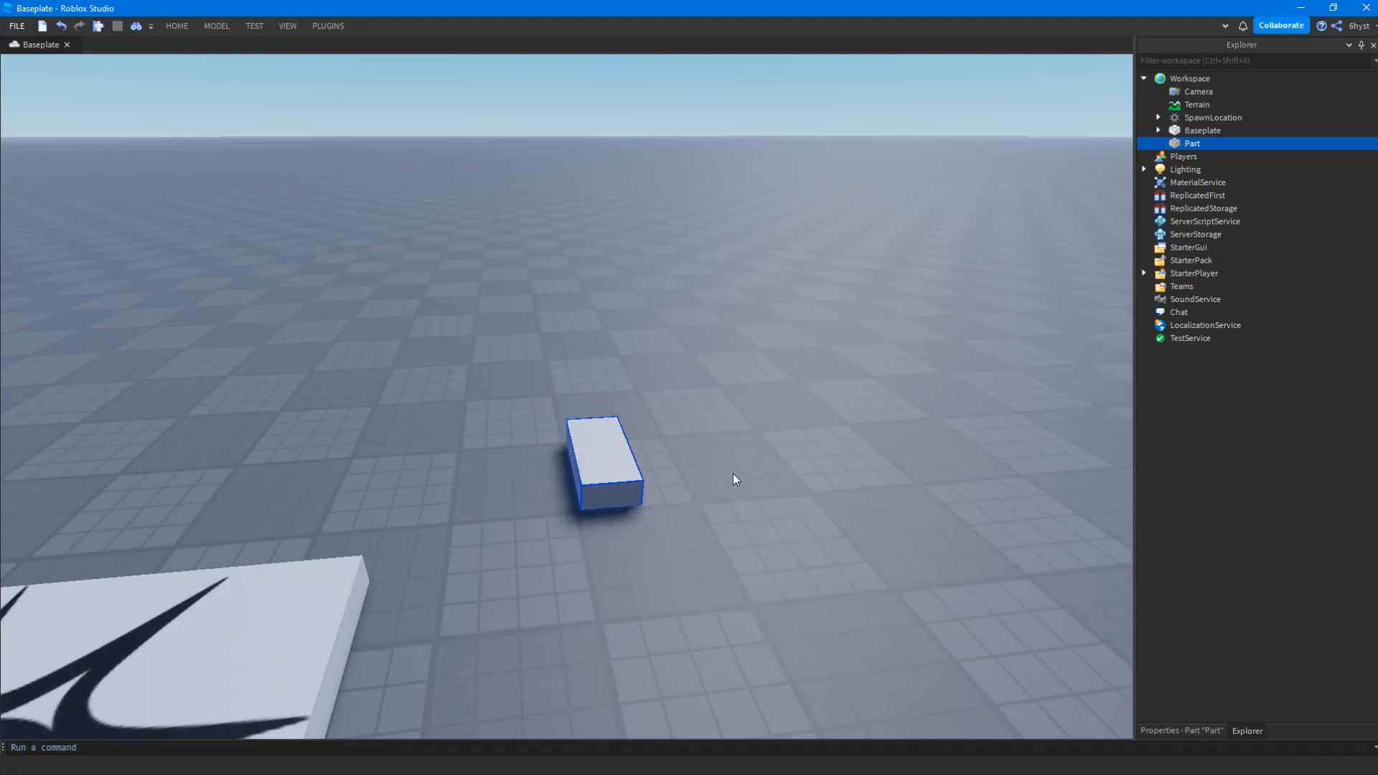
left_click_drag(439, 298, 724, 311)
right_click_drag(774, 352, 775, 355)
left_click_drag(462, 293, 788, 495)
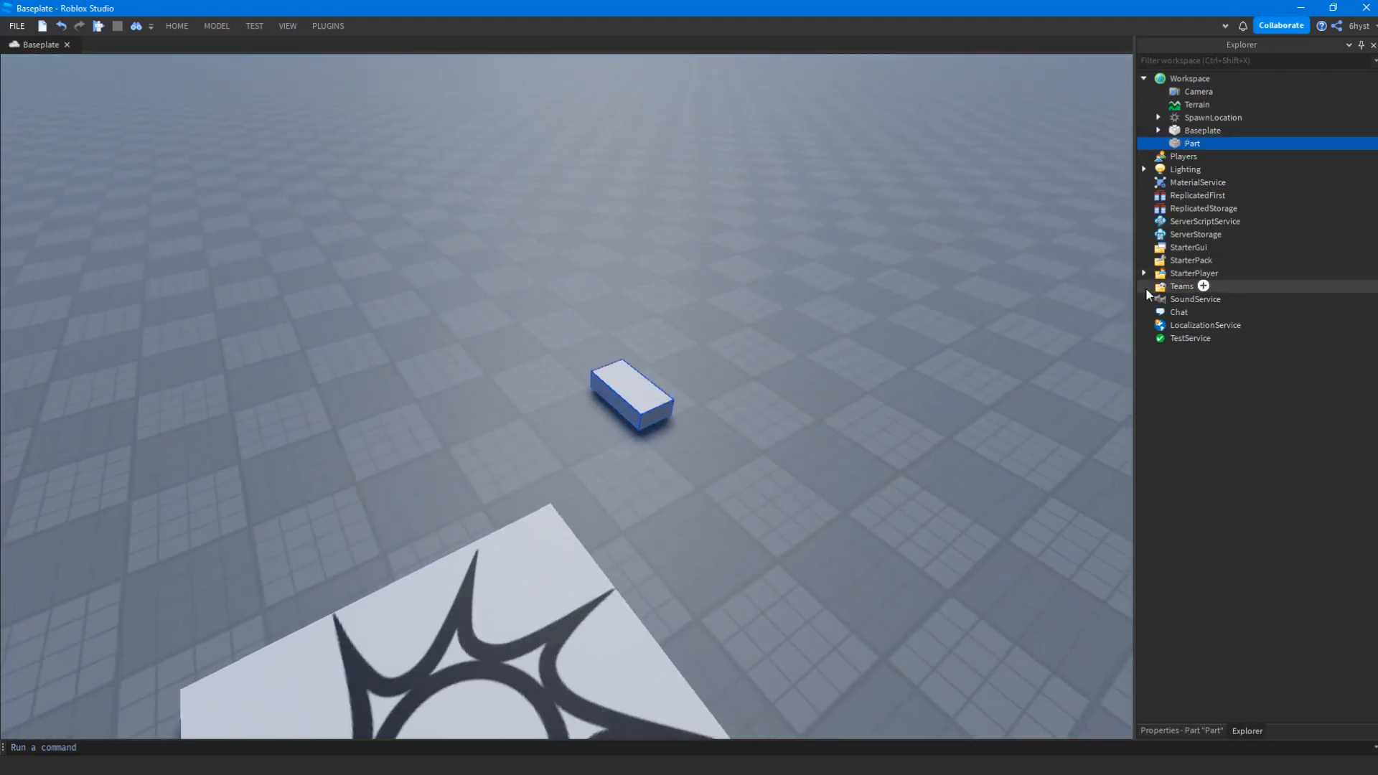
left_click_drag(852, 538, 604, 117)
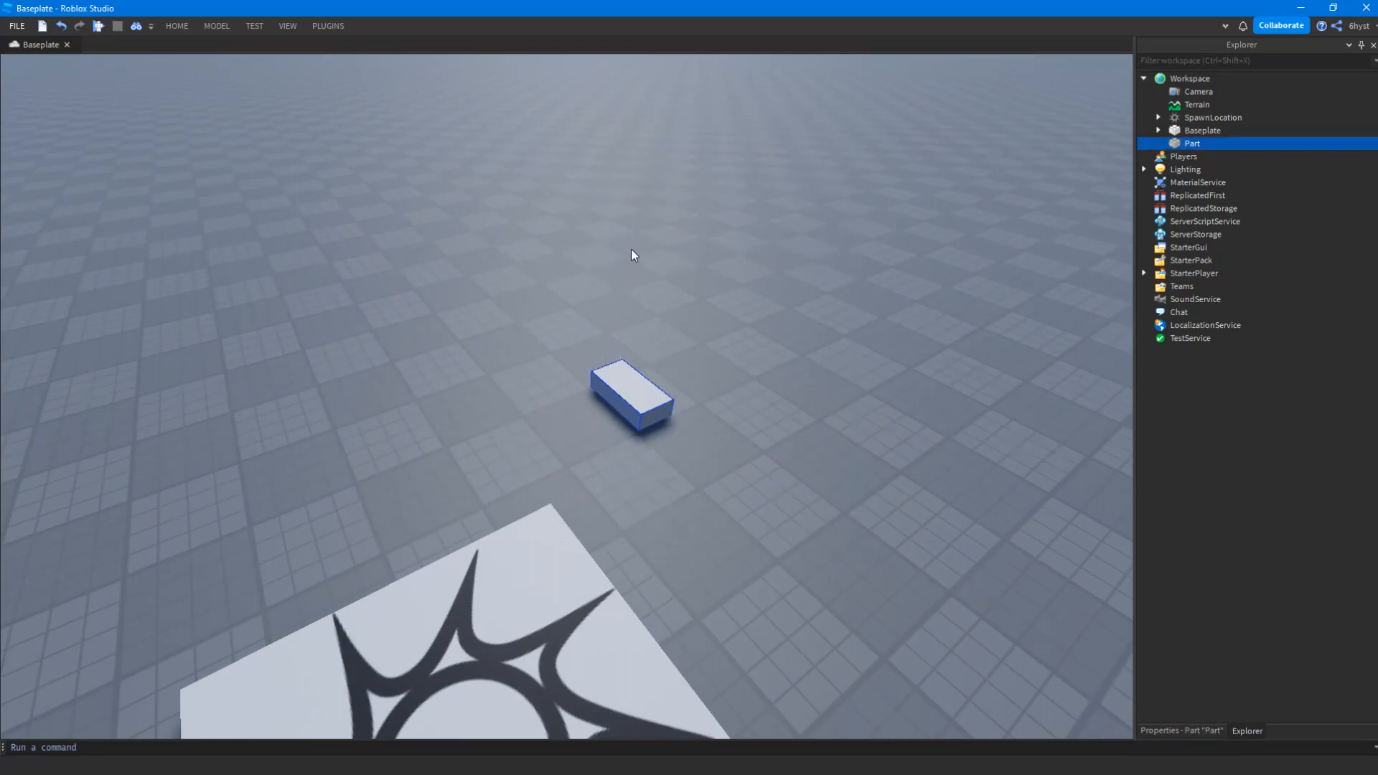
right_click_drag(815, 292, 816, 292)
left_click_drag(820, 564, 587, 295)
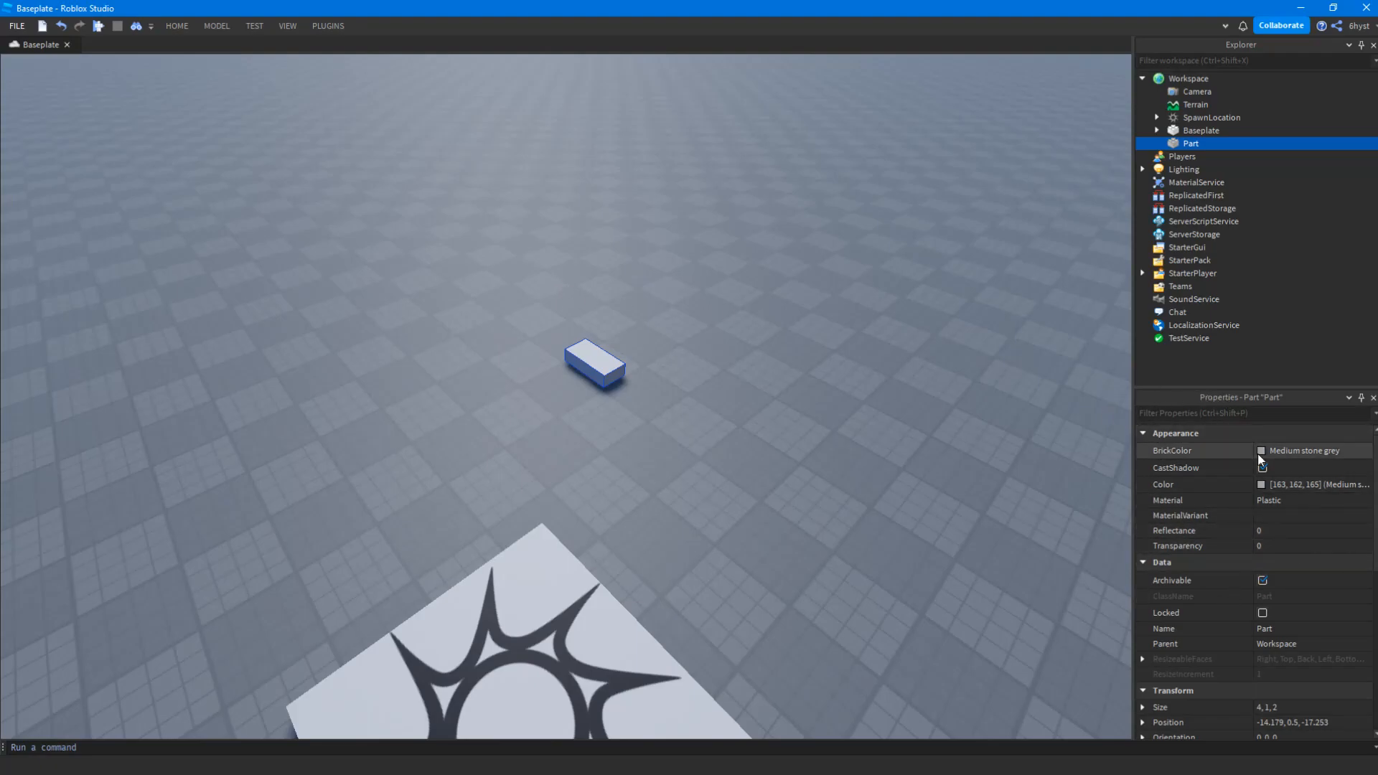
Find the options that show the Explorer and Properties windows, then deselect the part and reselect it to display its properties
left_click(288, 28)
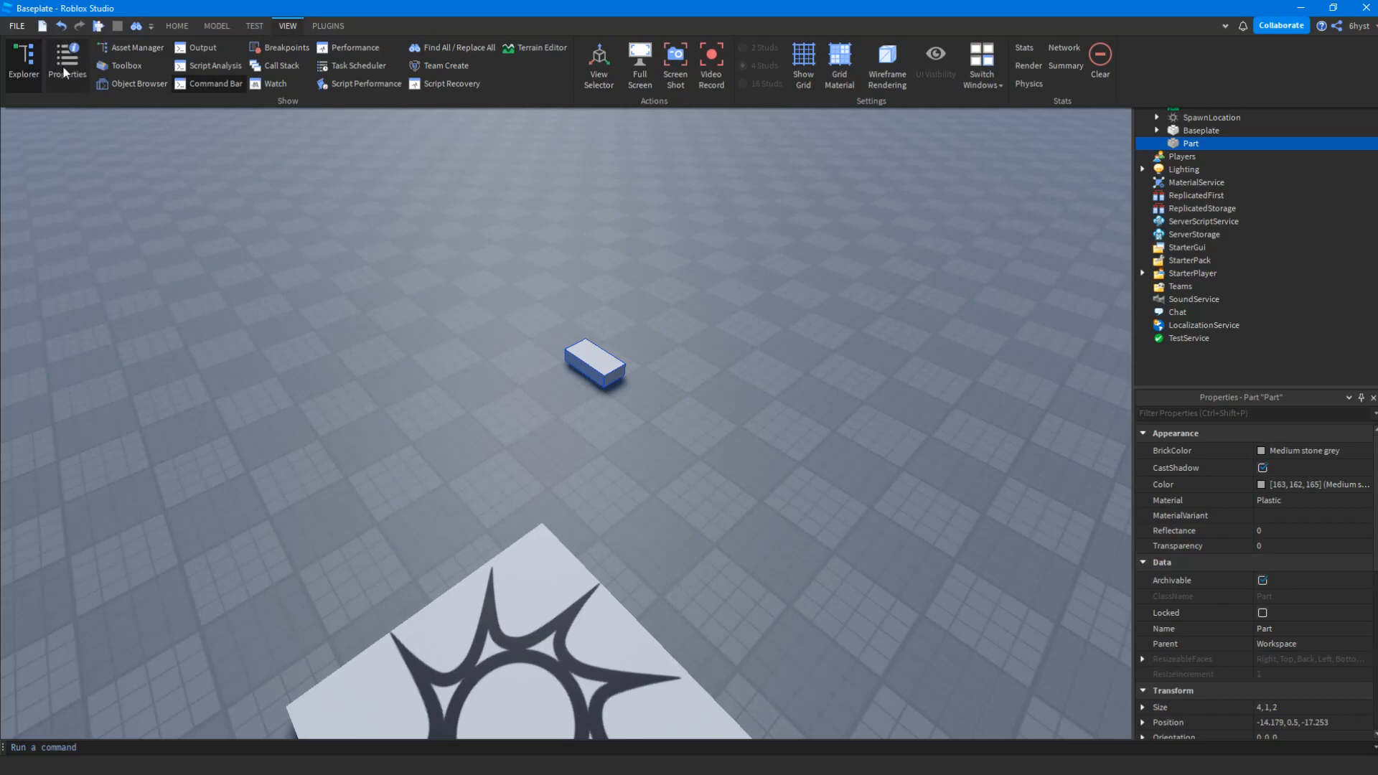
left_click(1052, 501)
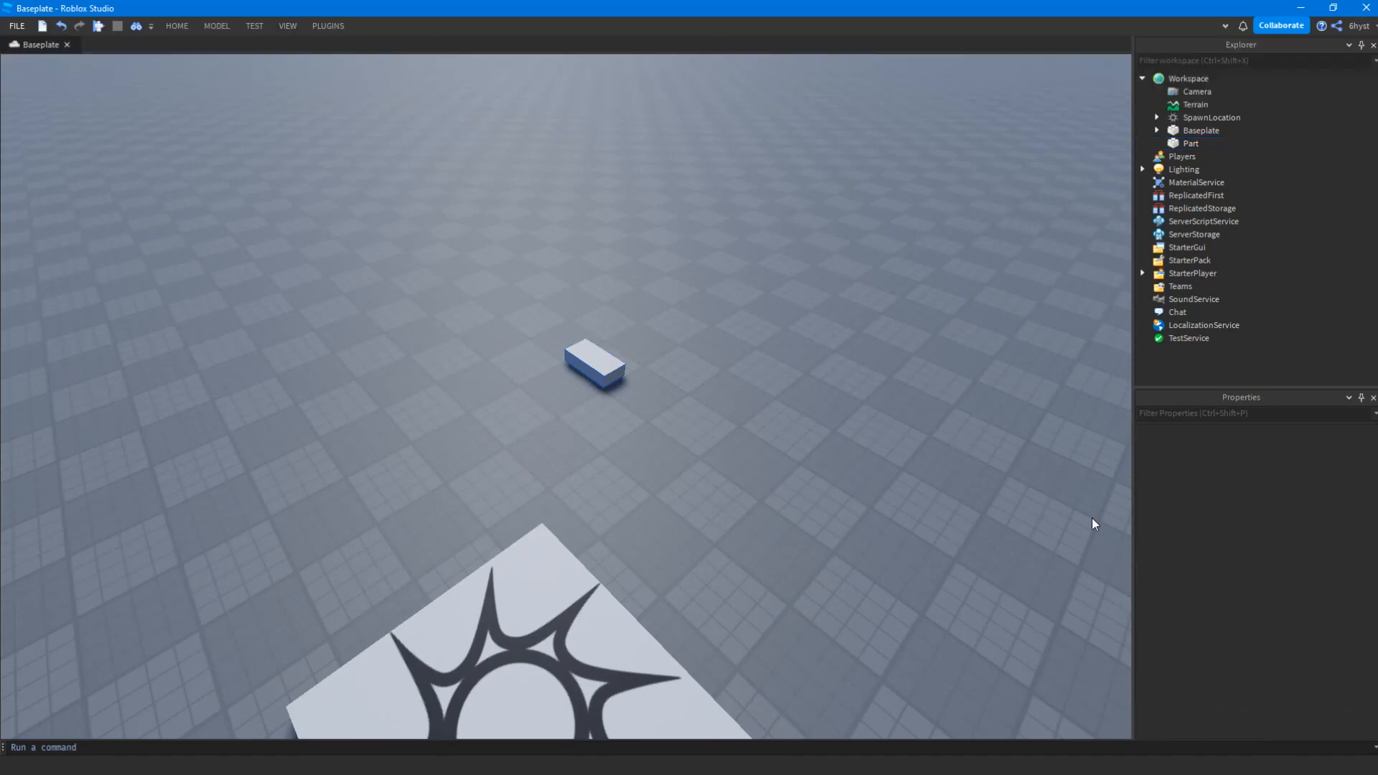
left_click(594, 362)
left_click(546, 553)
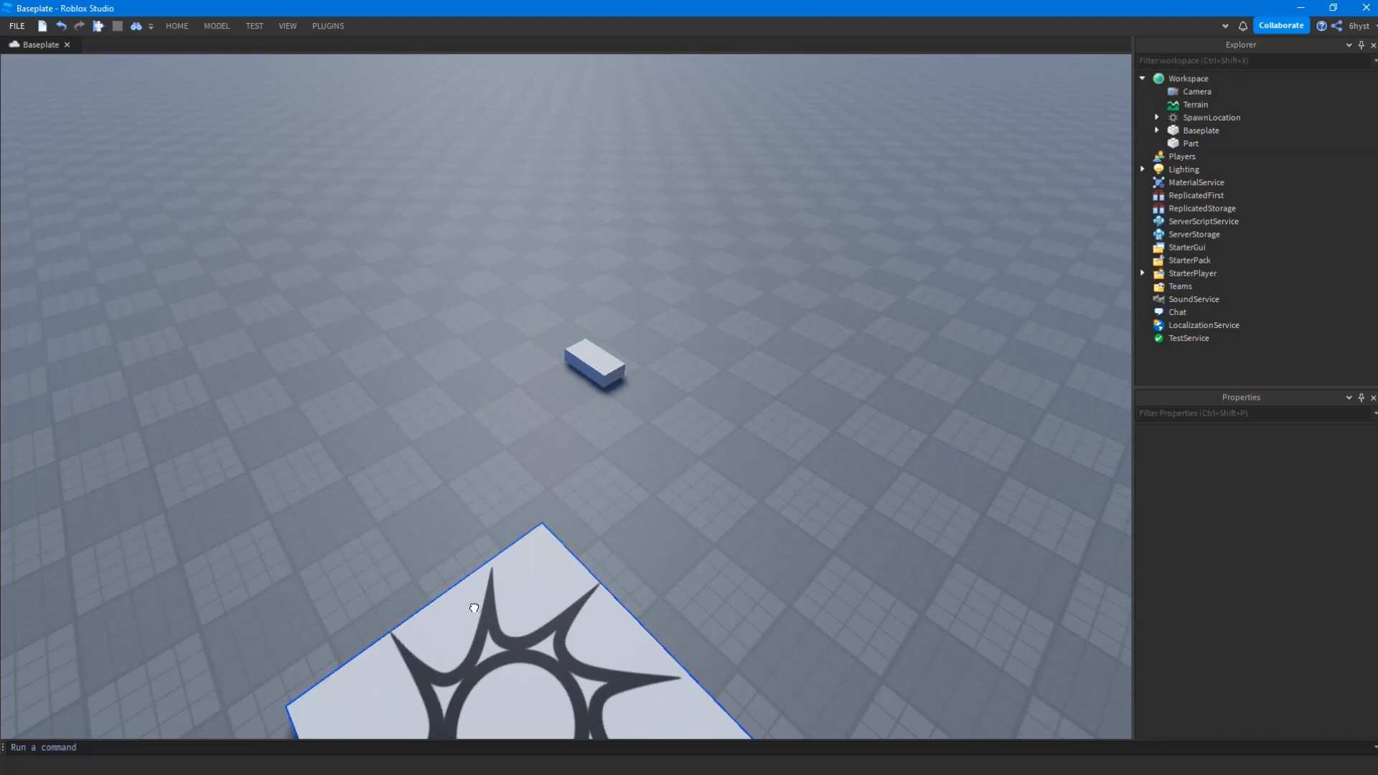
right_click_drag(721, 498, 719, 496)
left_click(719, 497)
left_click(611, 367)
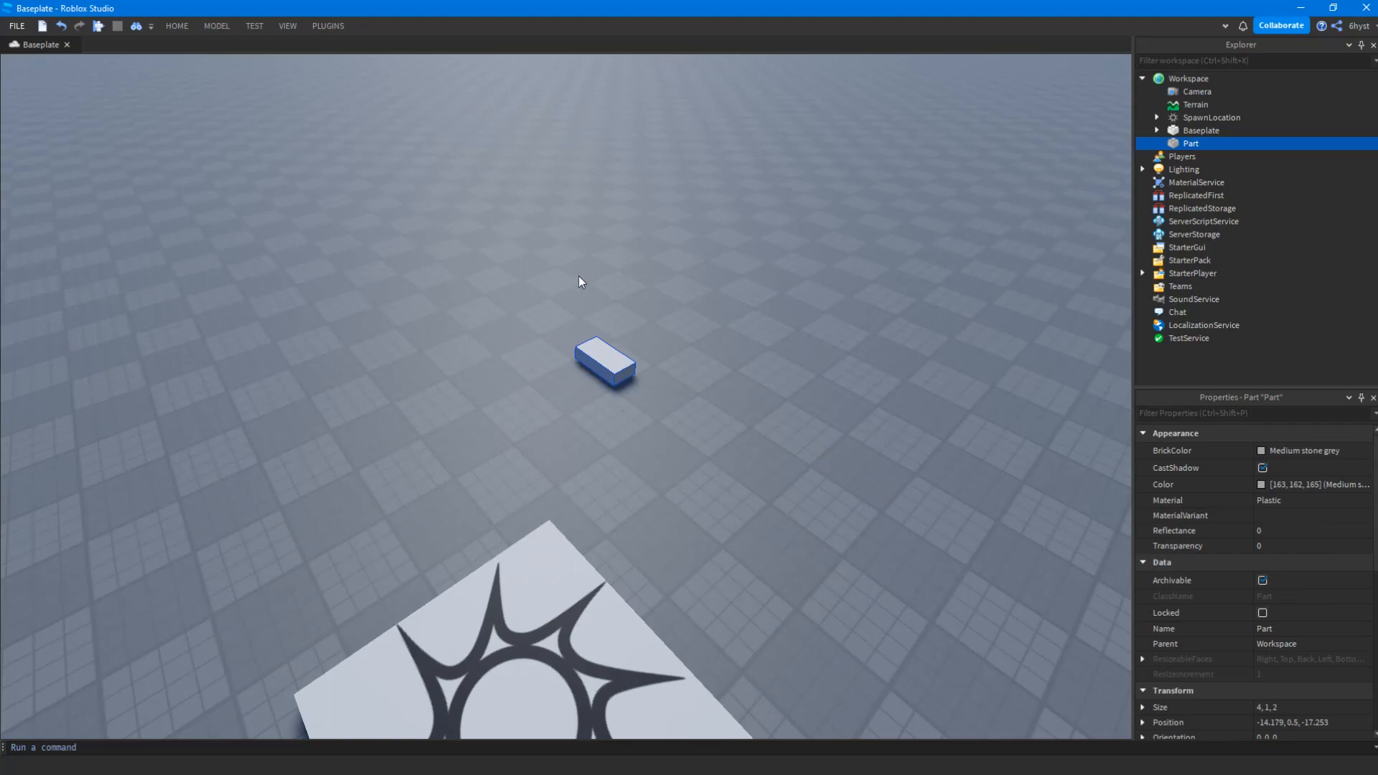
Review the selected part's properties from Appearance through Data, Transform, Pivot, Collision and Part to Attributes
scroll(1256, 514, "down", 6)
scroll(1259, 512, "up", 6)
mouse_move(751, 456)
left_mouse_down()
mouse_move(501, 306)
mouse_move(523, 298)
mouse_move(741, 516)
mouse_move(458, 257)
mouse_move(803, 424)
left_mouse_up()
scroll(1220, 503, "down", 5)
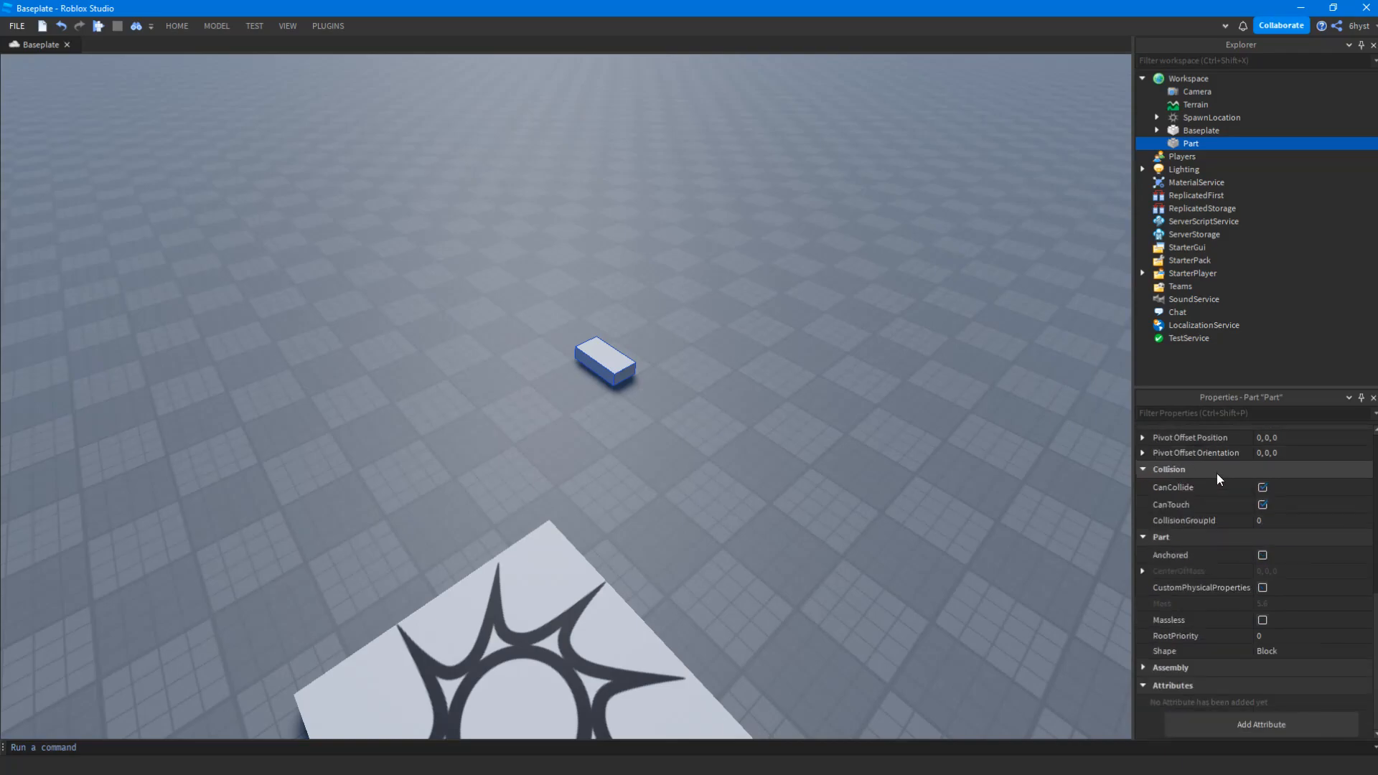
scroll(1230, 587, "up", 5)
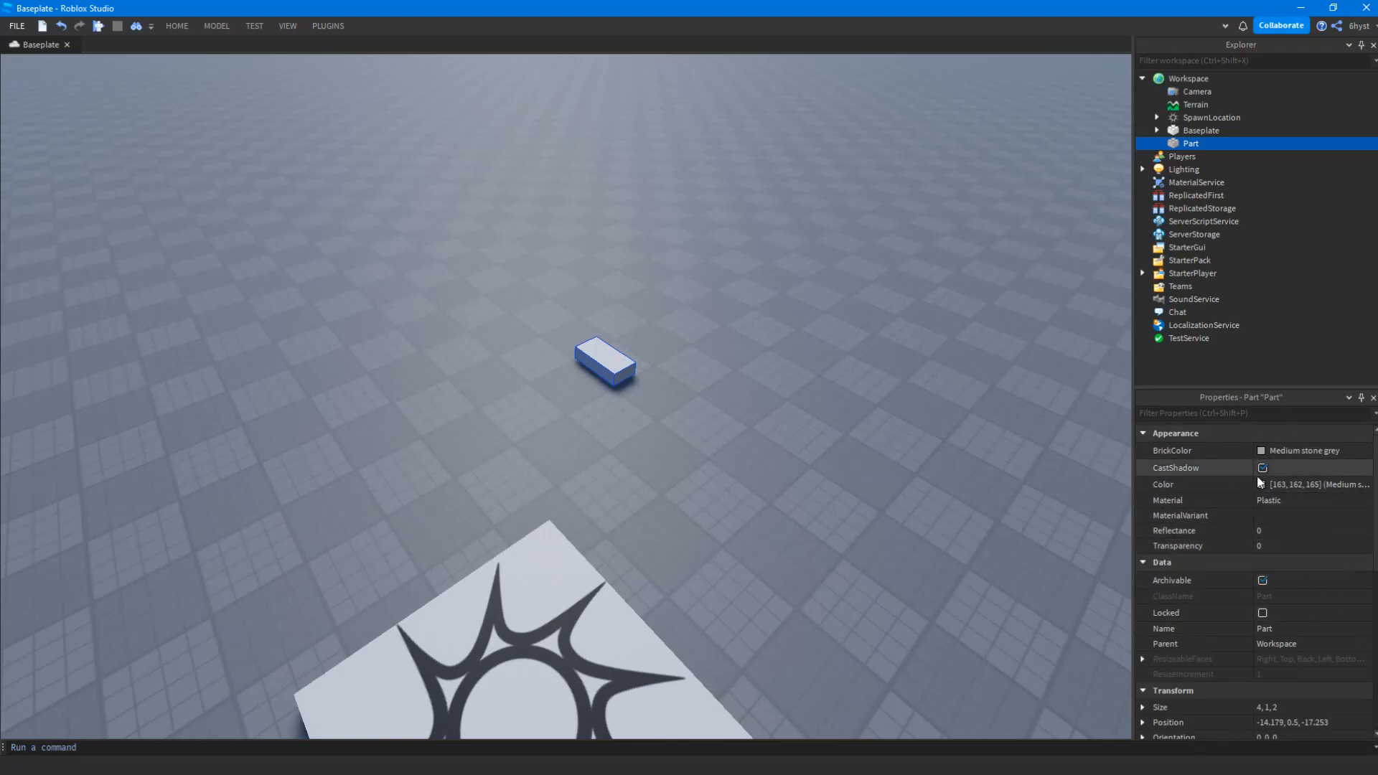
scroll(1282, 454, "down", 8)
scroll(1266, 613, "up", 8)
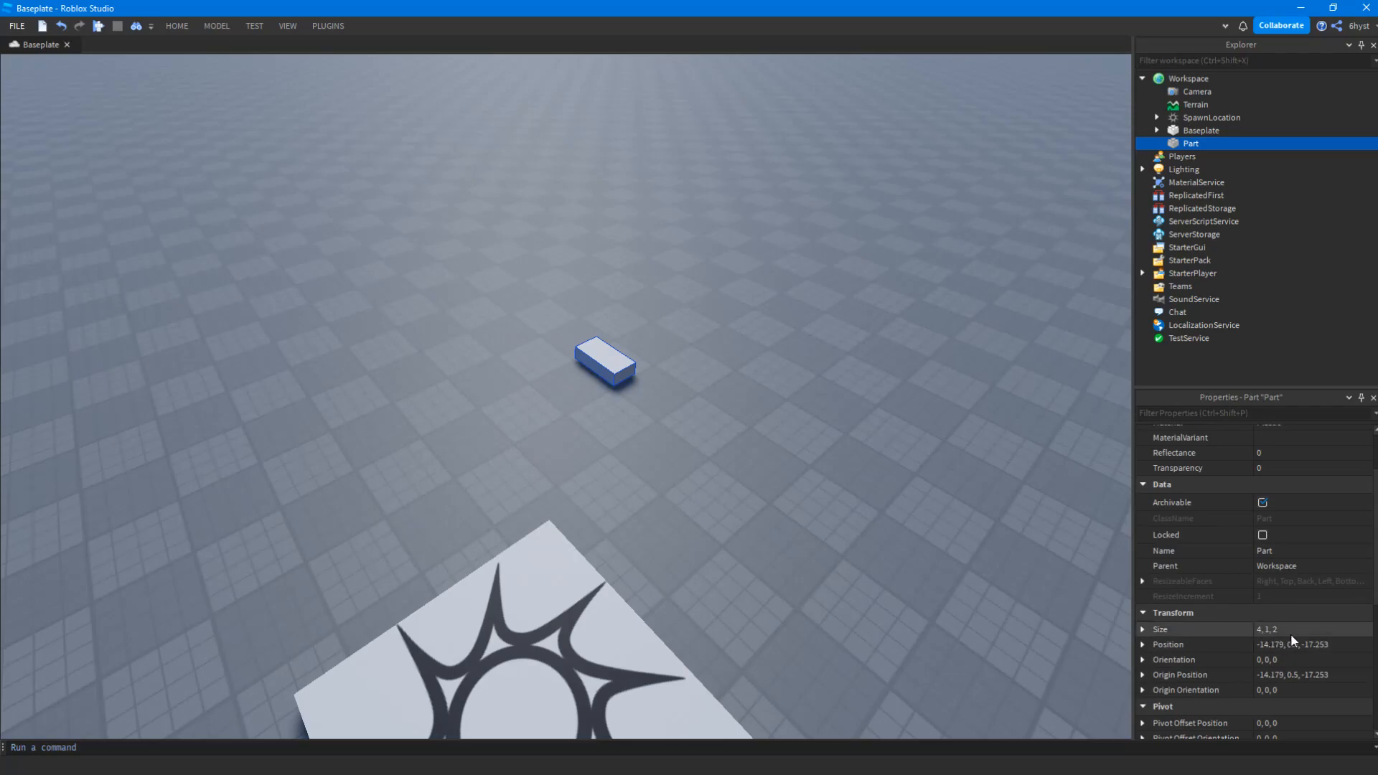
scroll(1270, 567, "up", 3)
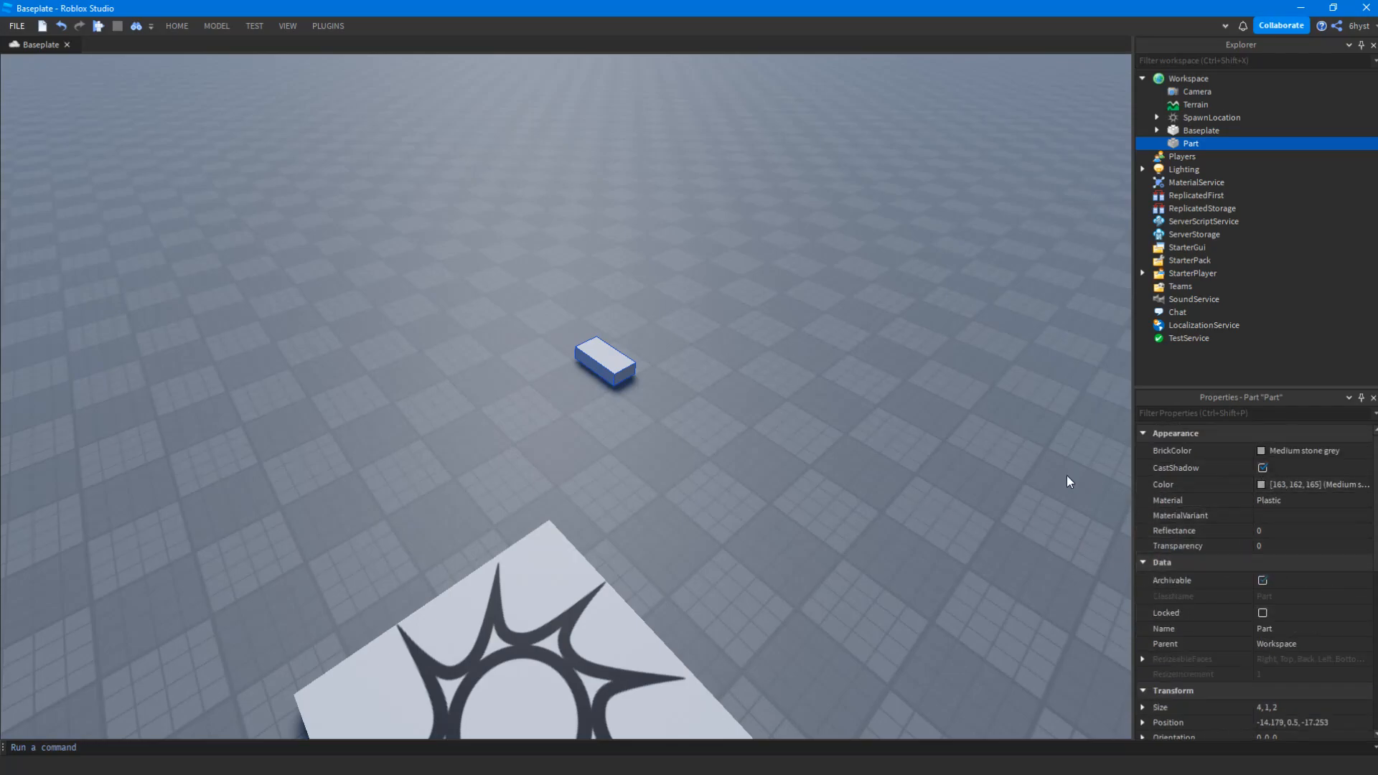
Set the selected part's Color to green, [24, 165, 45]
left_click(1261, 483)
left_click(713, 309)
left_click(741, 285)
left_click_drag(741, 241, 479, 389)
left_click(481, 622)
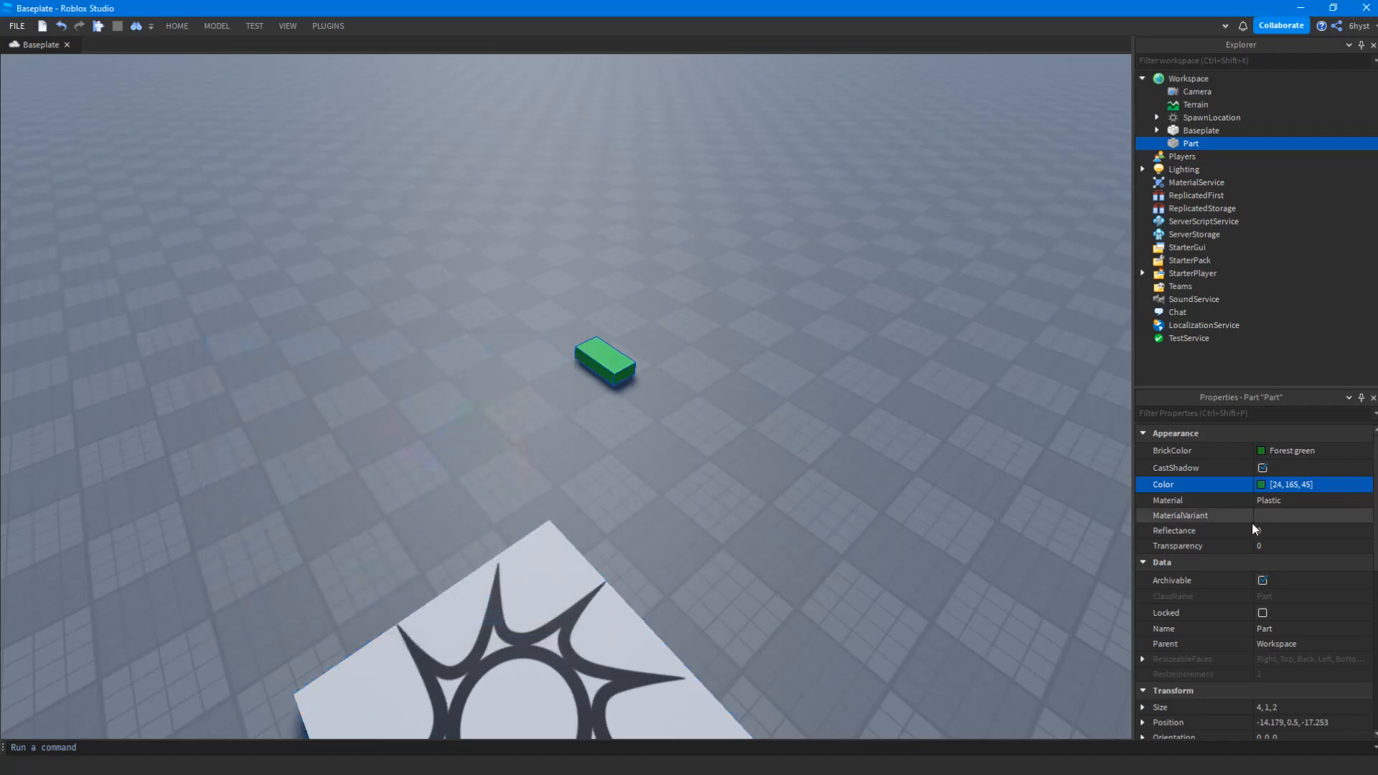
Set the green part's Material to Metal and view its surface up close
left_click(1285, 499)
left_click(1284, 499)
left_click(1267, 557)
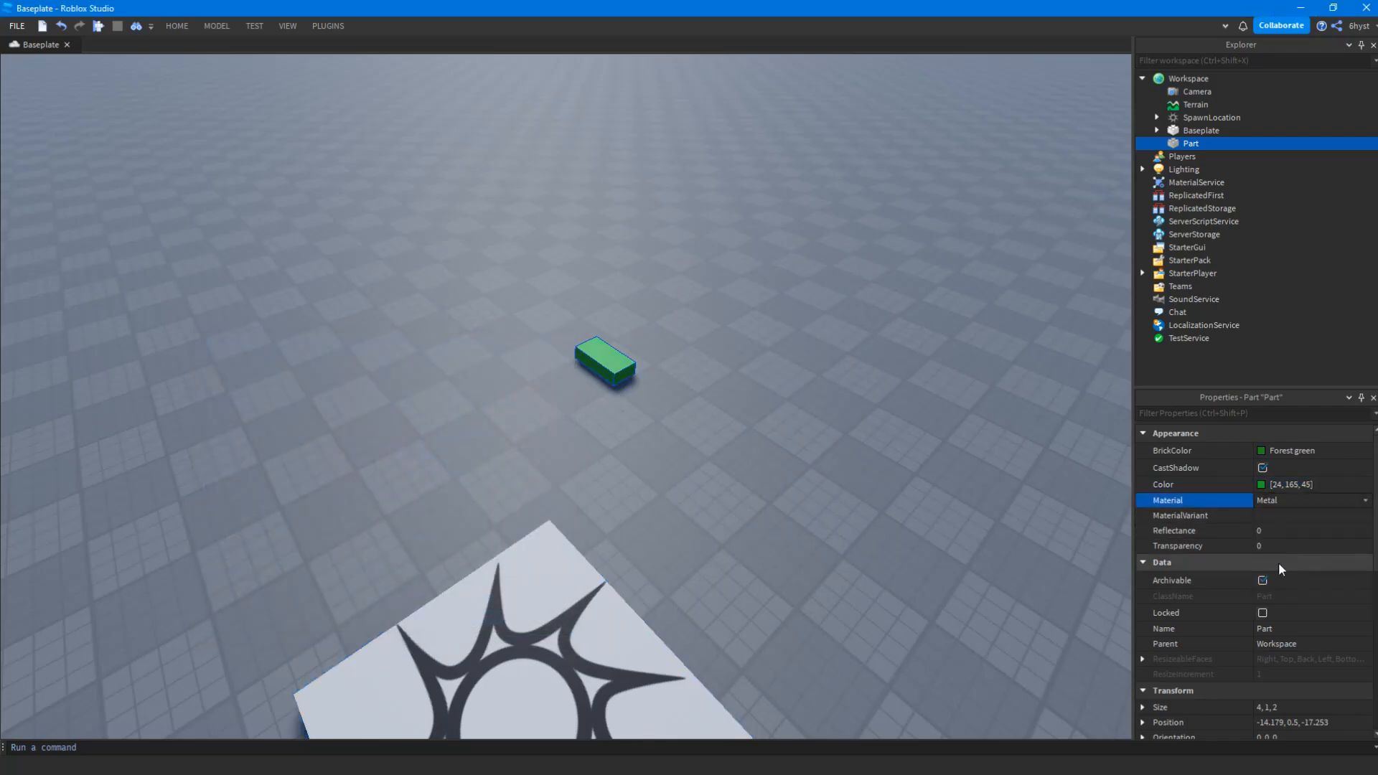
right_click_drag(787, 352, 787, 352)
key("w")
key("a")
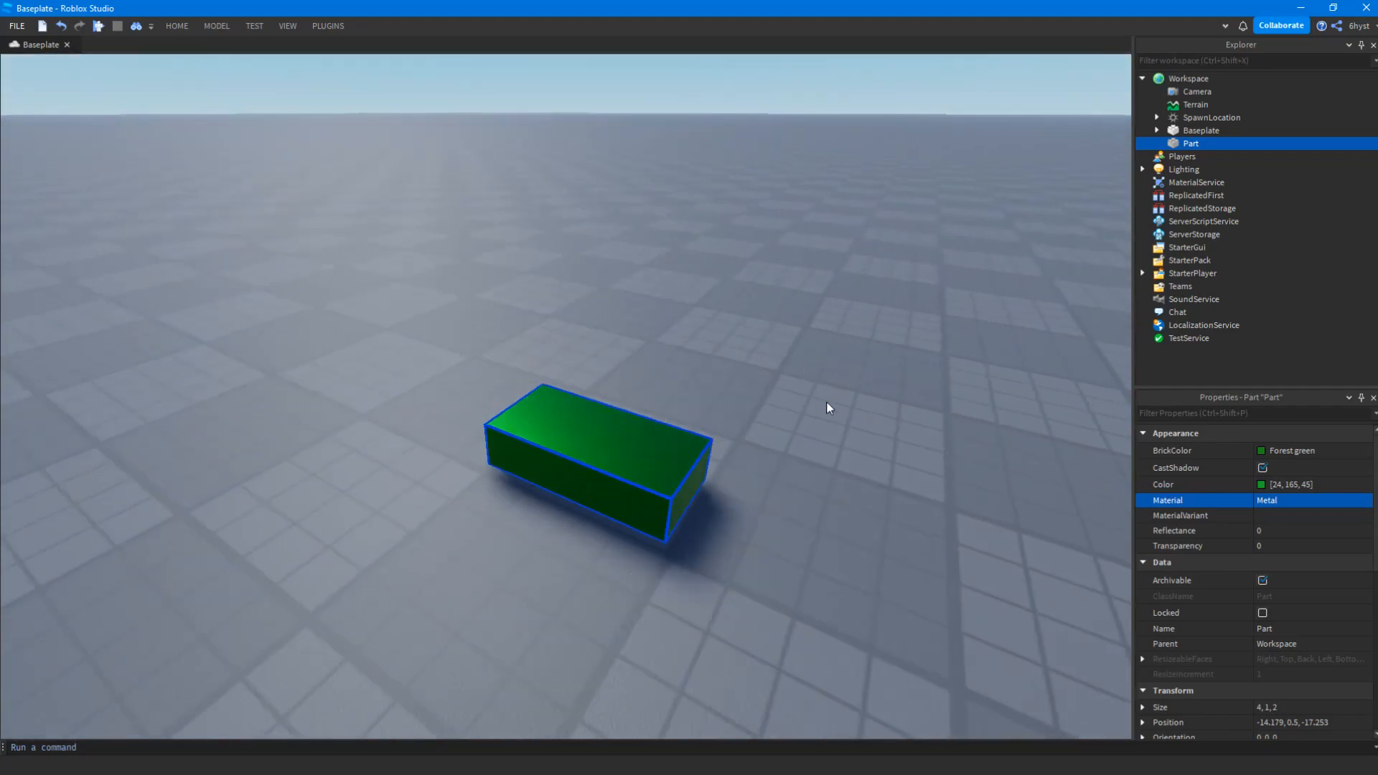
Look through the Material options for the green part and view the part from another angle
left_click(1273, 499)
left_click(1293, 499)
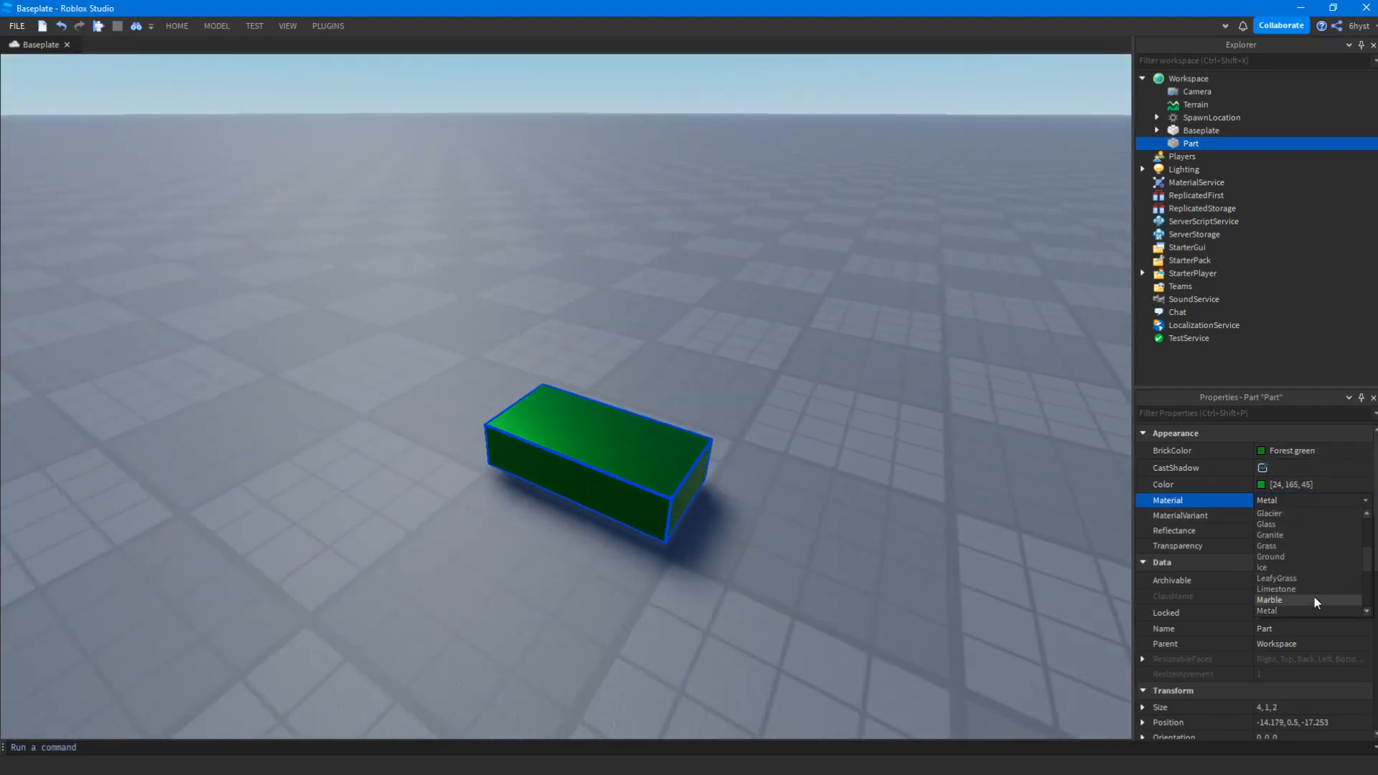
left_click(789, 531)
left_click(646, 473)
right_click_drag(850, 428, 850, 428)
key("d")
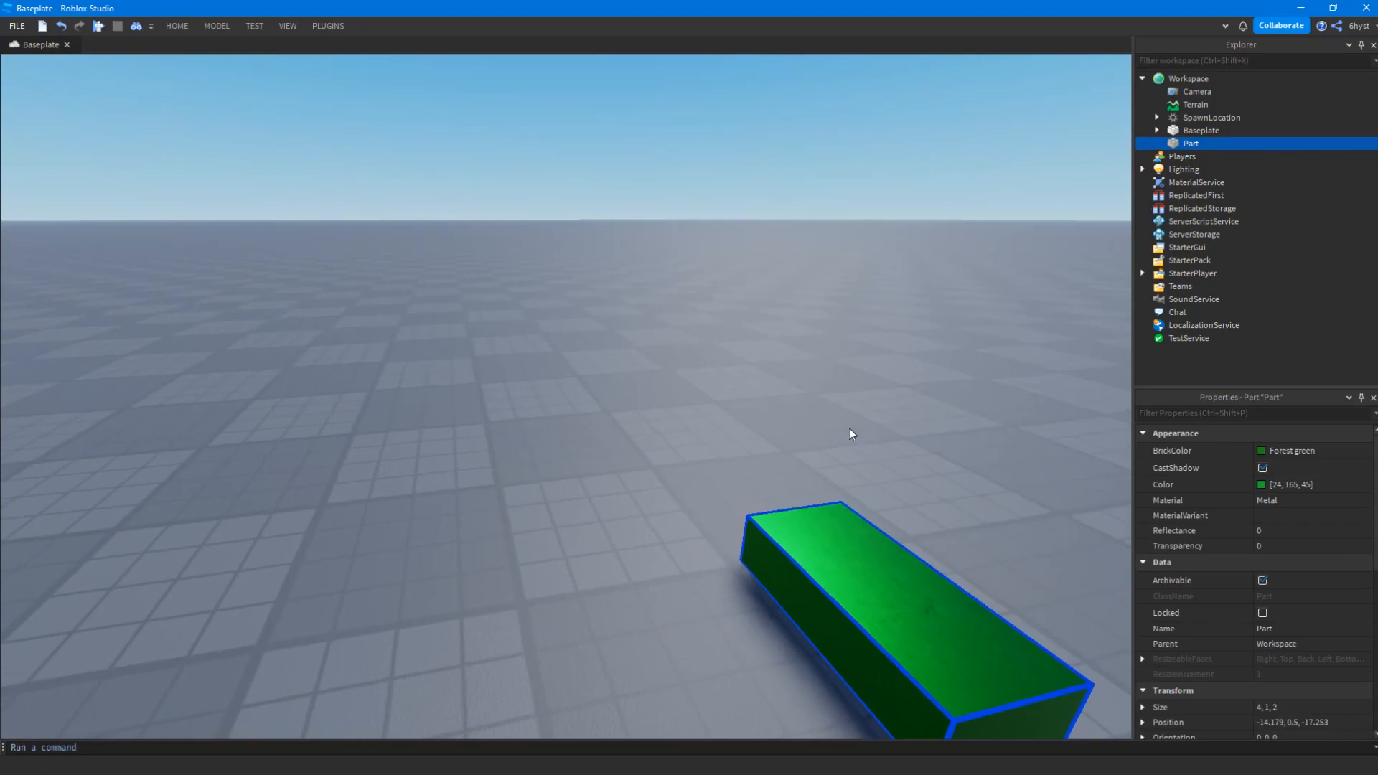
Duplicate the green metal part and move the copy beside the original along the blue axis
left_click(648, 551)
right_click_drag(648, 548, 648, 549)
key("w")
left_click(609, 429)
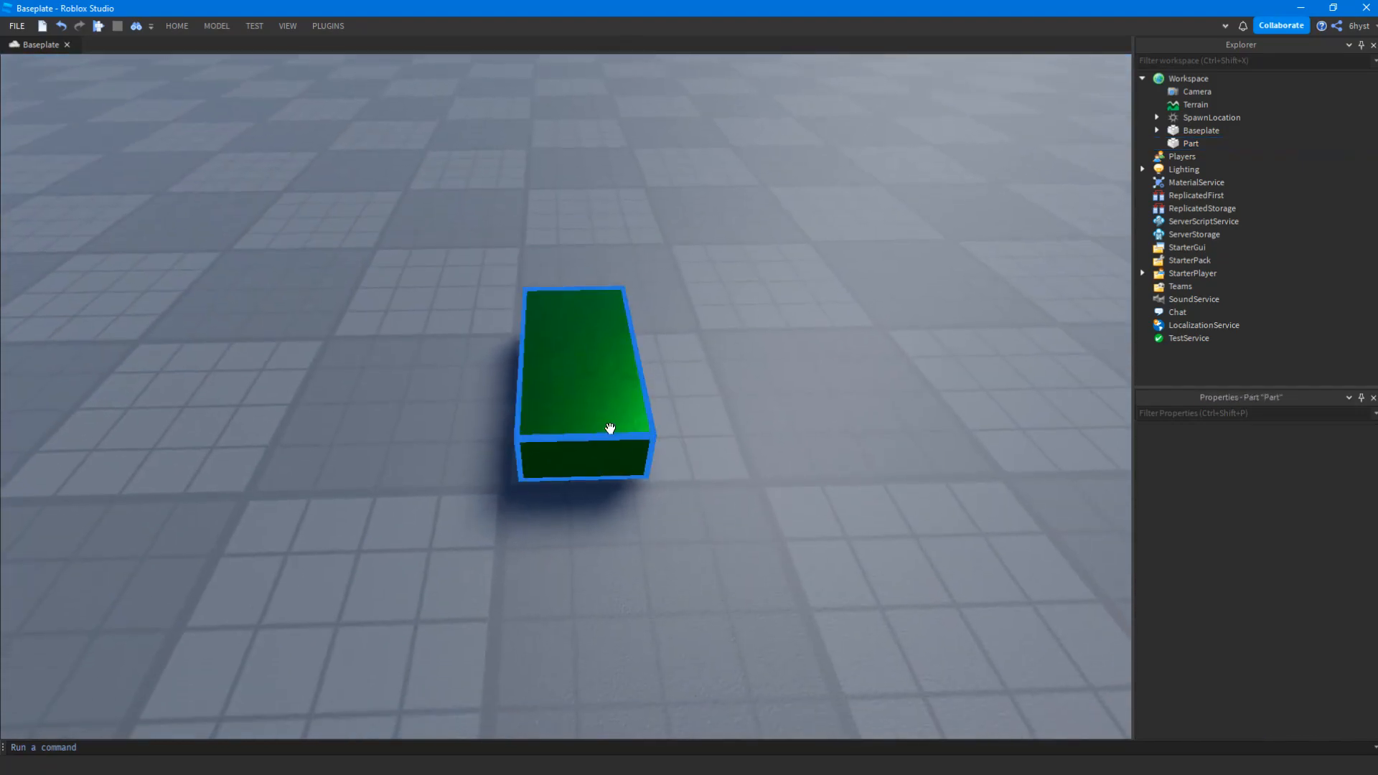
key("ctrl+d")
key("ctrl+2")
left_click_drag(652, 368, 815, 367)
Select both green parts together in the viewport and check the commands available for the selection
left_click_drag(831, 585, 631, 377)
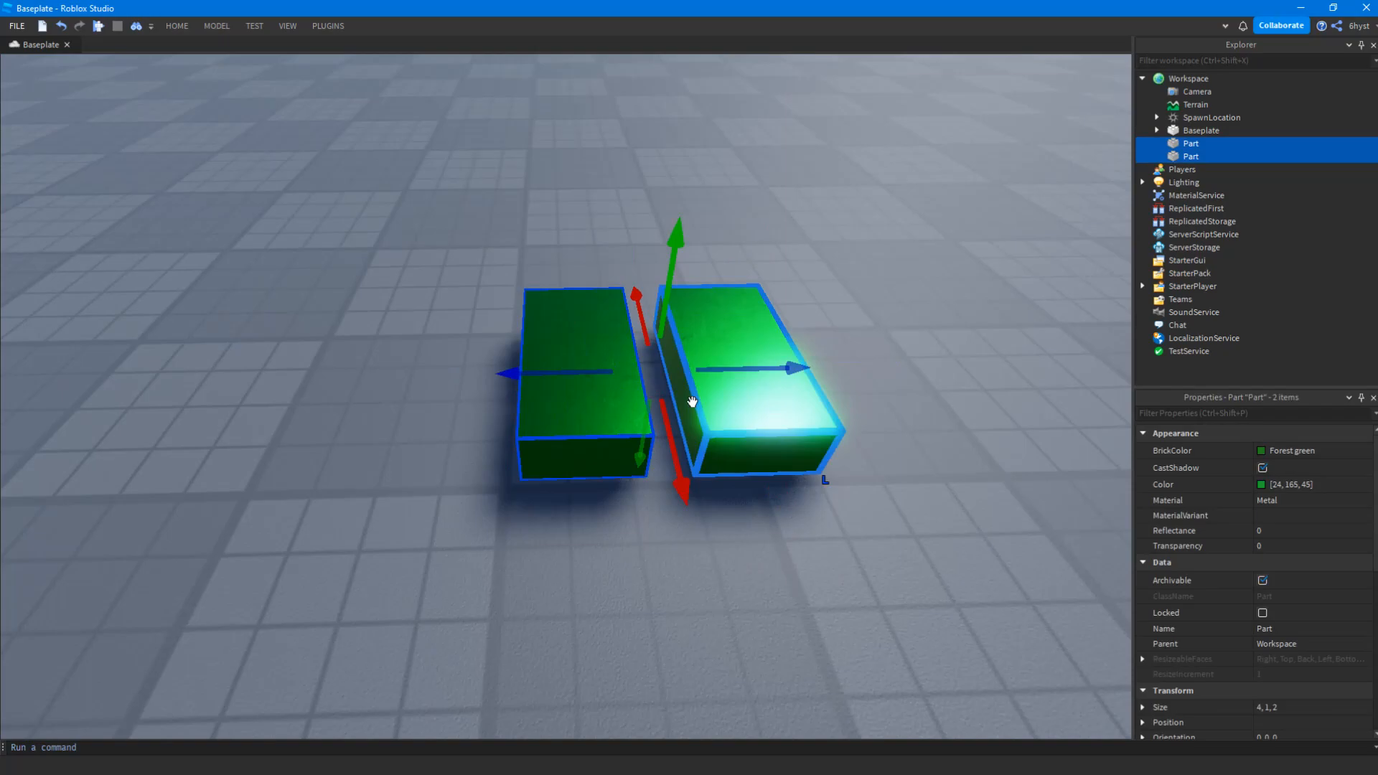
right_click(1192, 148)
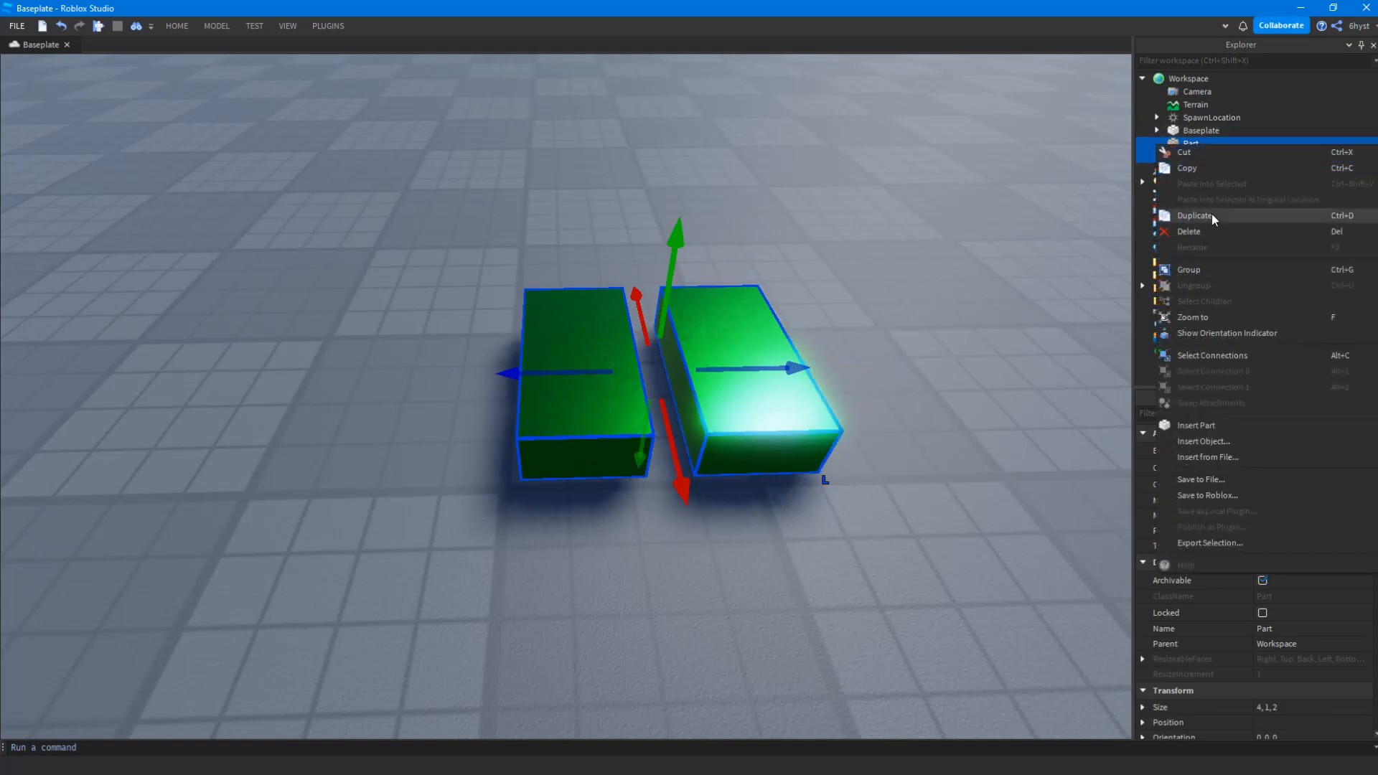
left_click(1082, 110)
left_click_drag(901, 483, 923, 579)
left_click_drag(382, 159, 900, 524)
left_click_drag(938, 607, 429, 198)
Select both parts in the Workspace tree, group them into a model, and undo the grouping
left_click(1173, 157)
left_click(1184, 145, "ctrl")
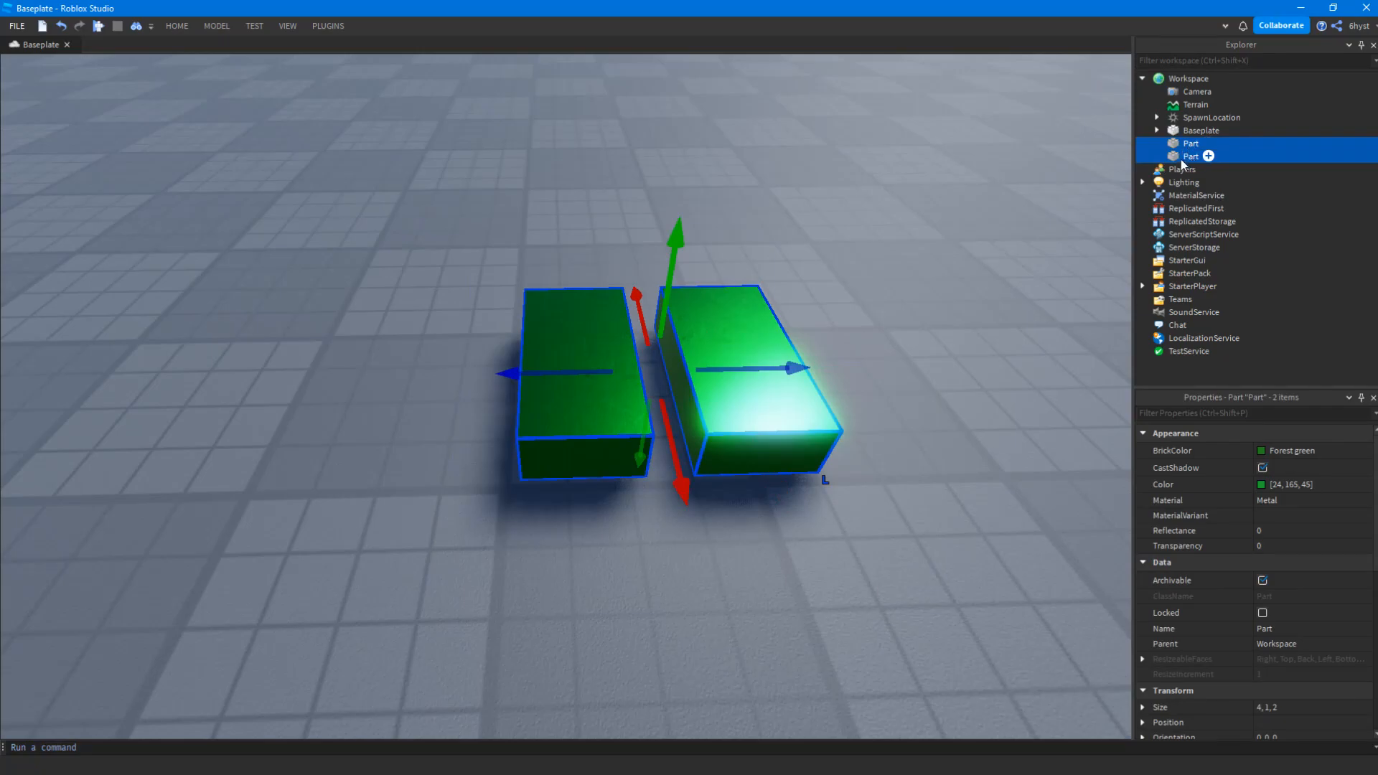
right_click(1193, 147)
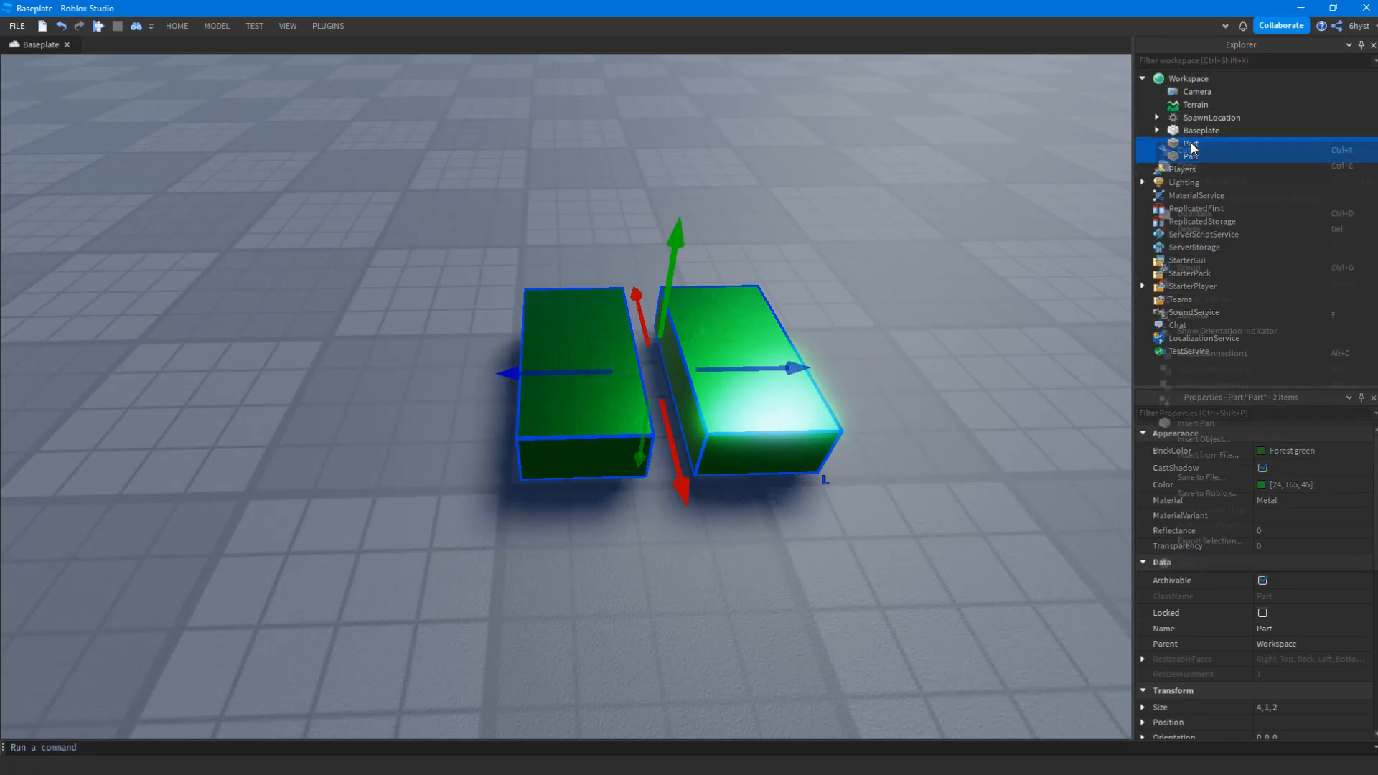
left_click(1192, 268)
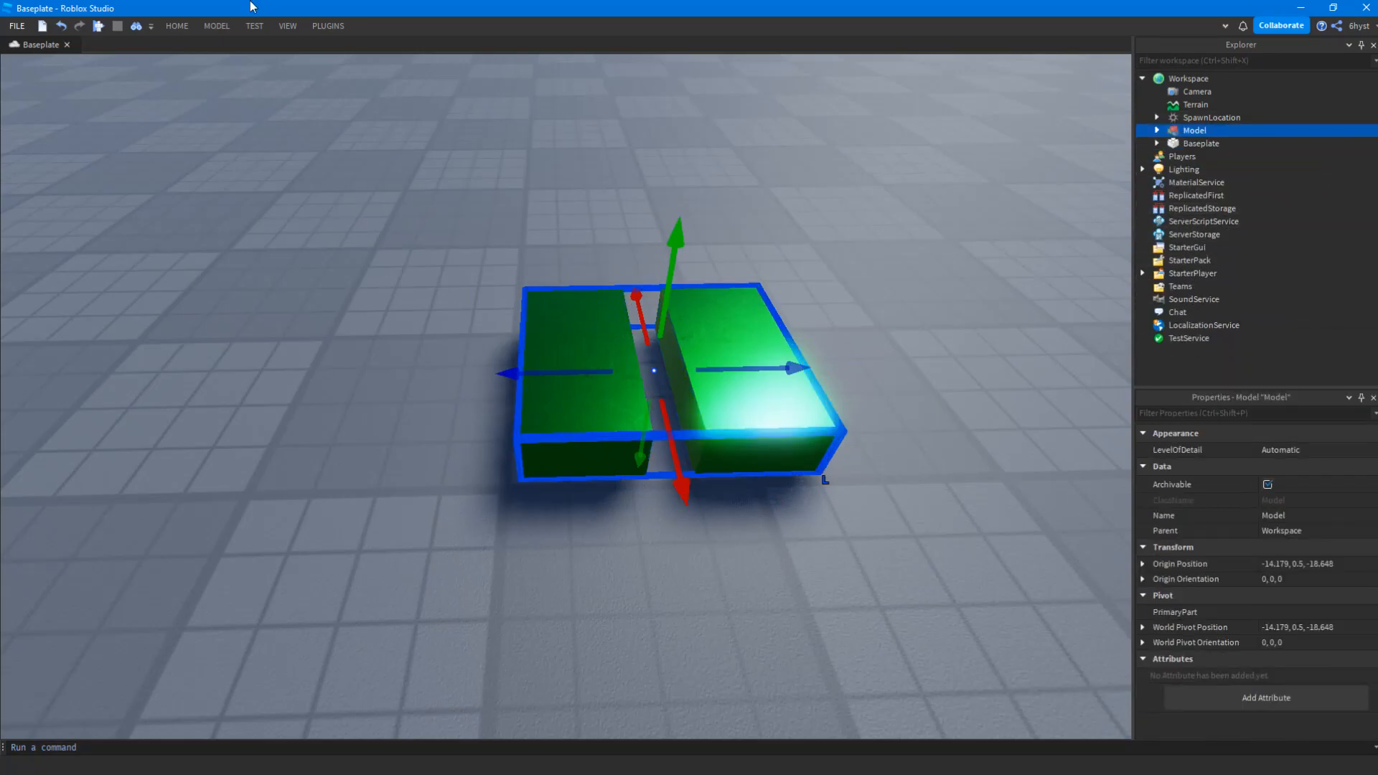
key("ctrl+z")
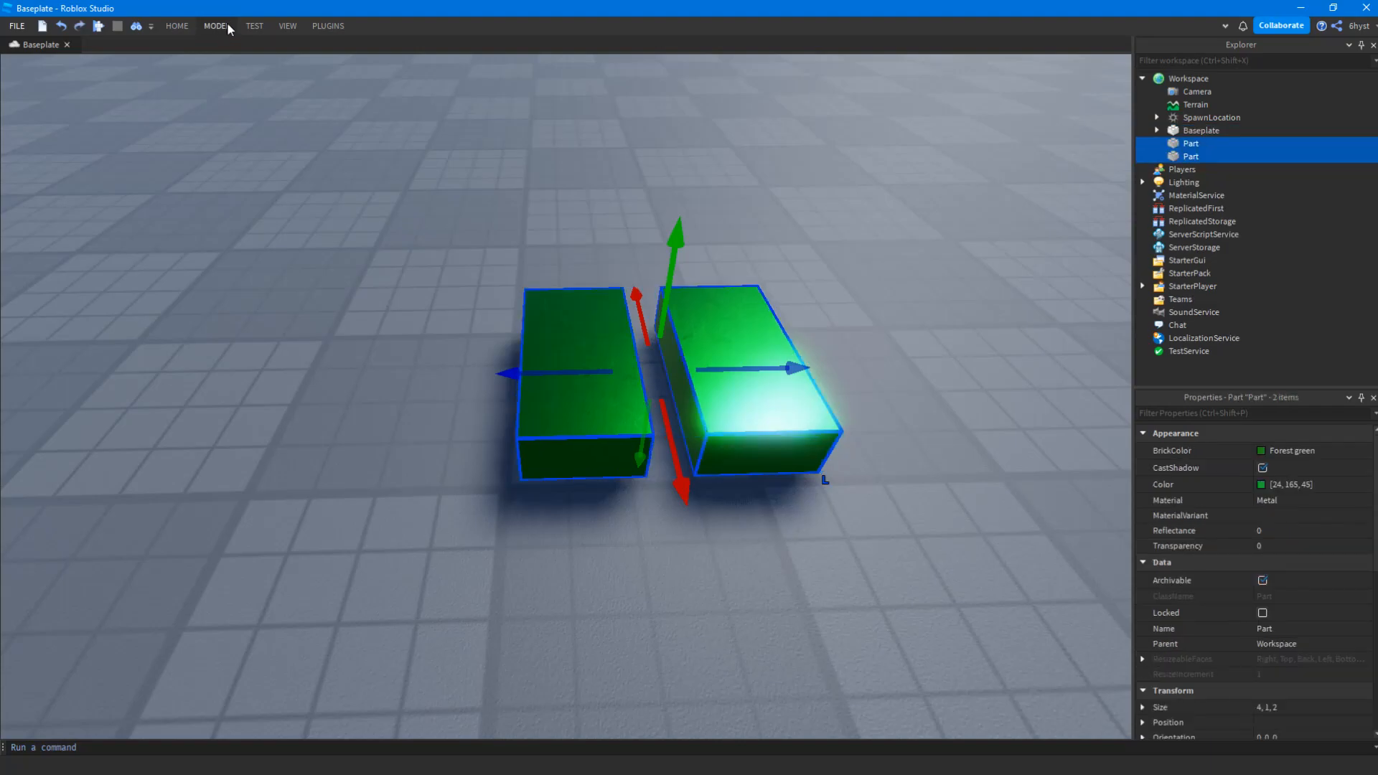
Group the two selected green parts into a model
left_click(227, 23)
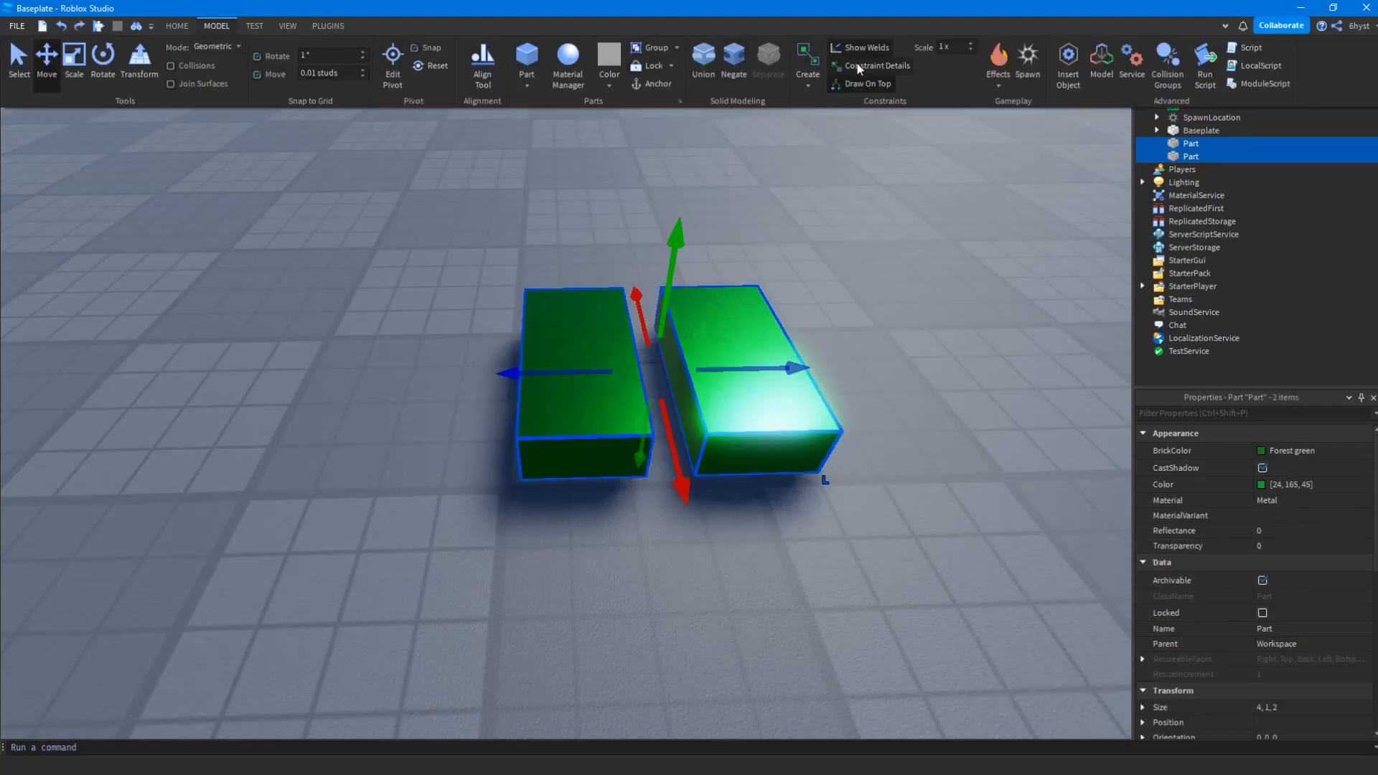
left_click(651, 50)
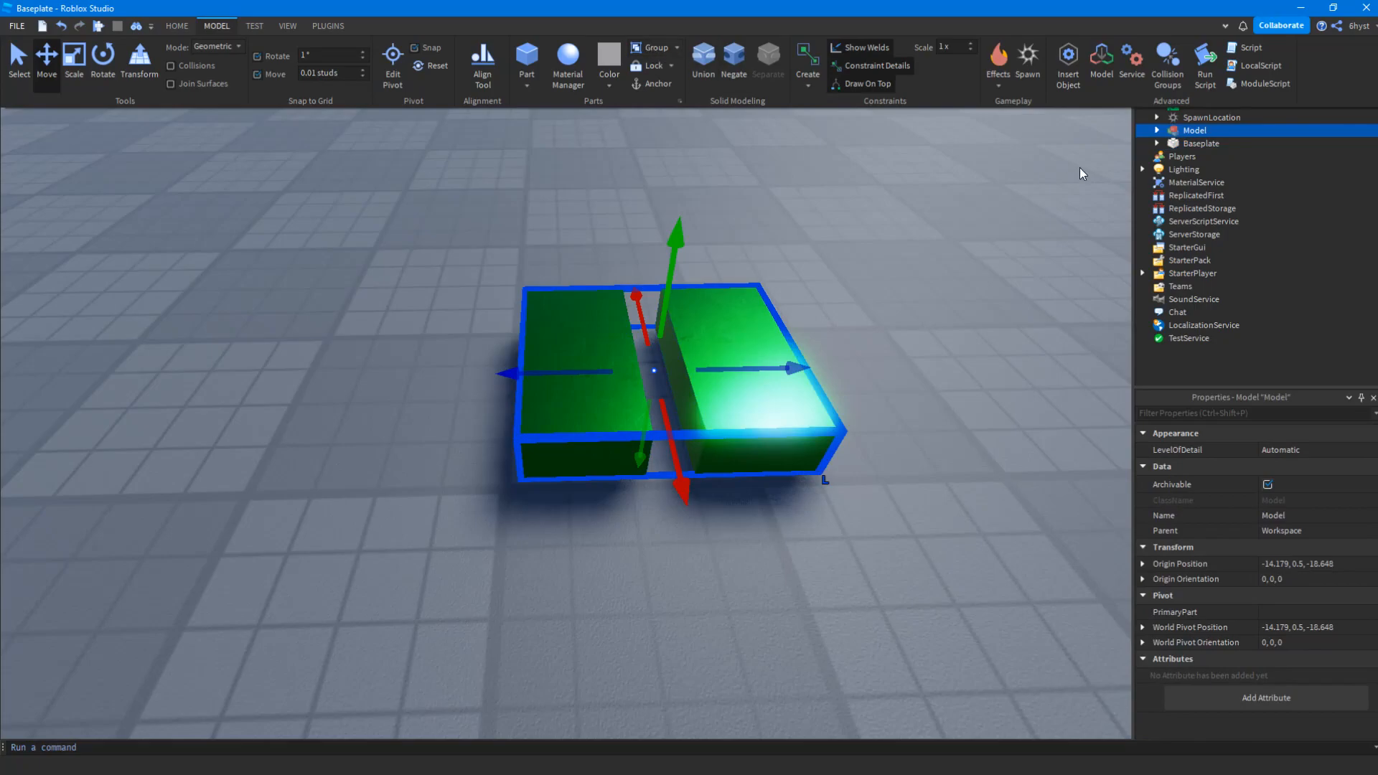
left_click_drag(983, 535, 621, 362)
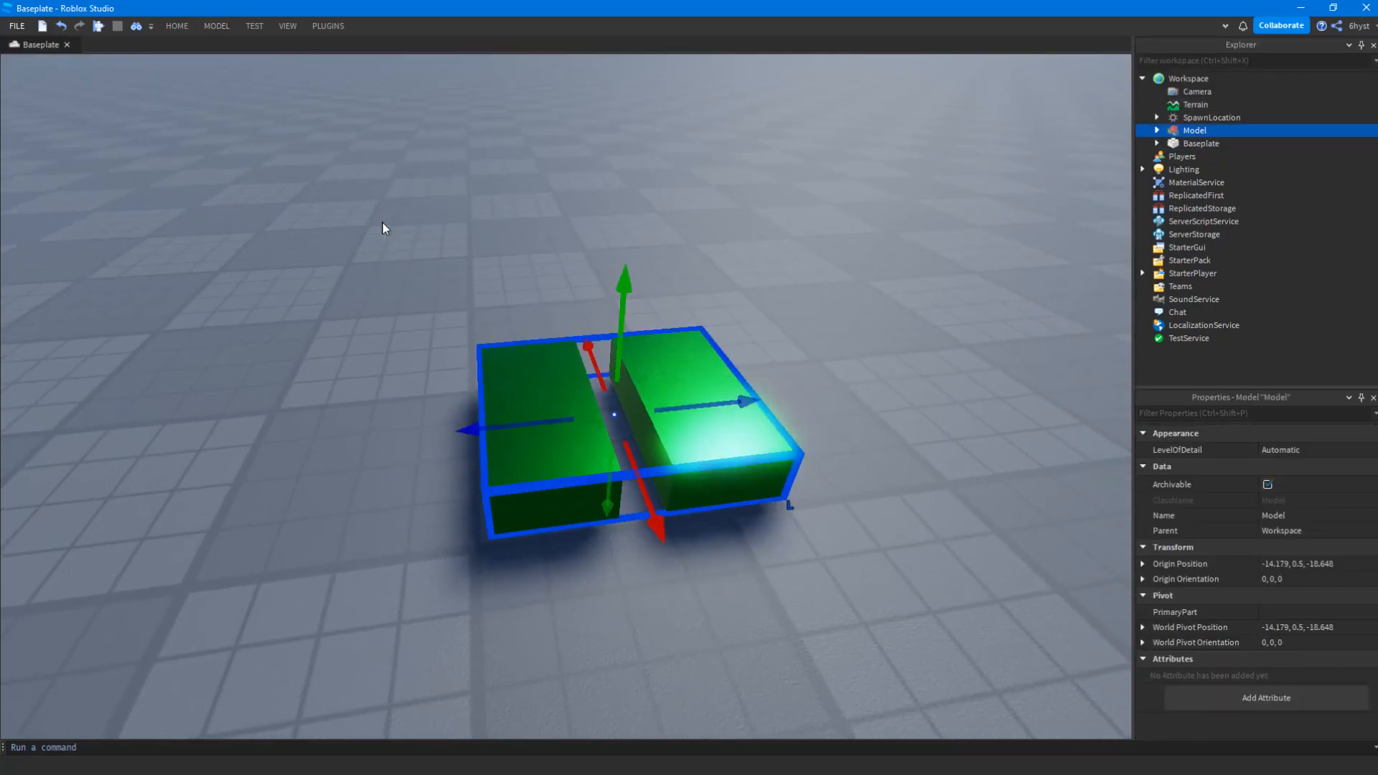
Deselect the grouped model and inspect its two parts from several sides and distances
left_click(415, 240)
scroll(415, 239, "down", 2)
scroll(590, 336, "up", 5)
key("s")
right_click_drag(588, 342, 589, 340)
key("w")
key("a")
key("s")
key("d")
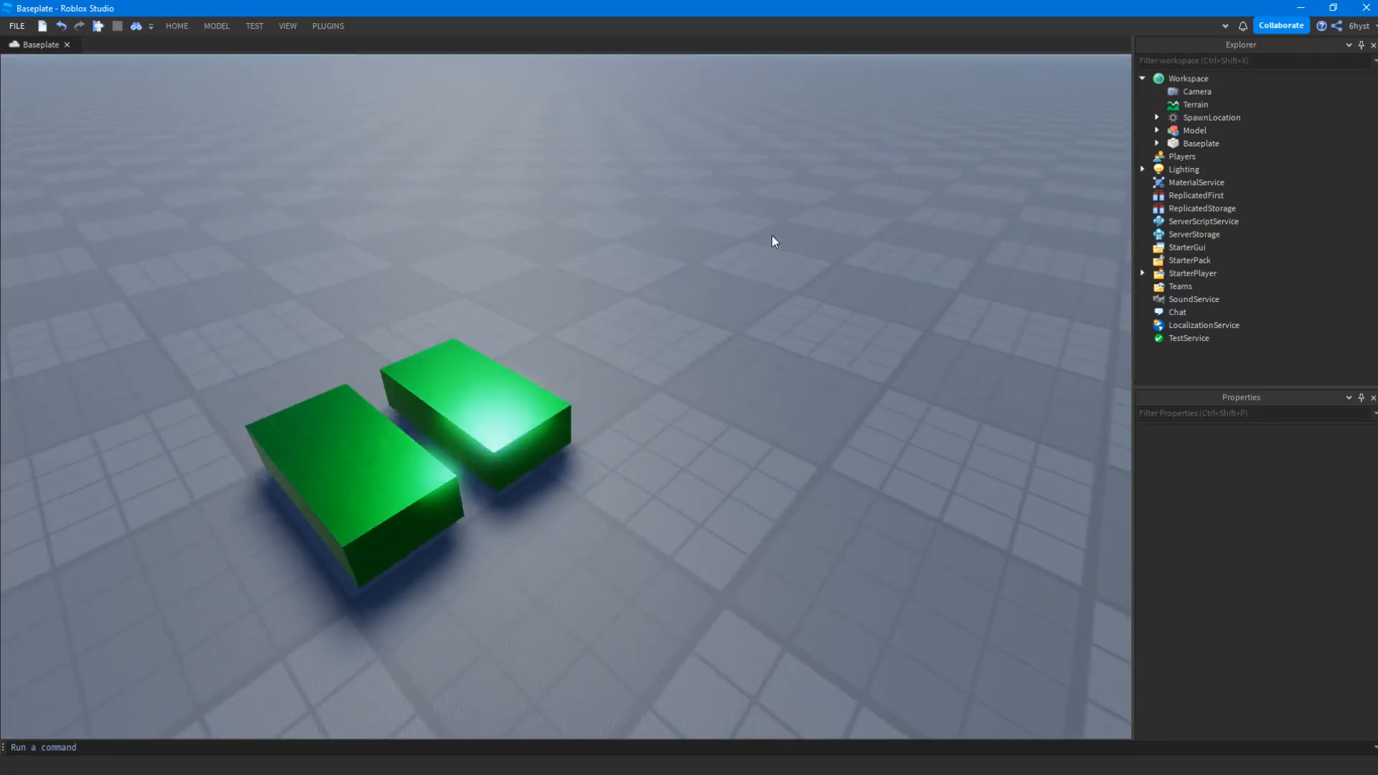
right_click_drag(618, 286, 618, 286)
key("w")
right_click_drag(716, 404, 717, 404)
key("s")
Move the grouped model as one object across the baseplate to about -14.93, 0.5, -15.50
left_click(614, 355)
left_click_drag(658, 335, 511, 357)
scroll(489, 332, "down", 3)
left_click(665, 450)
right_click_drag(665, 450, 663, 436)
scroll(663, 436, "up", 4)
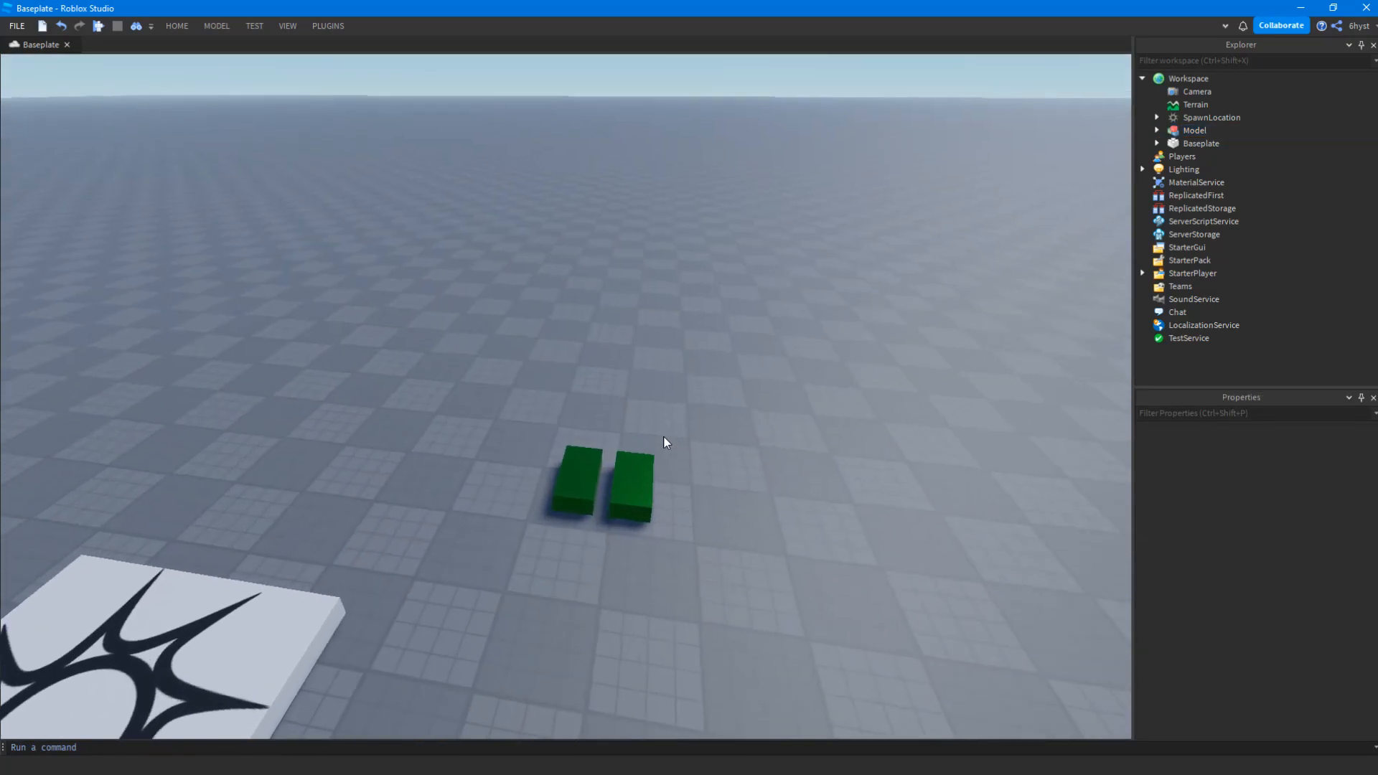
Expand the model's contents in the Workspace tree and select its two parts alternately to identify each one
scroll(702, 508, "down", 2)
right_click_drag(702, 509, 694, 524)
left_click(694, 523)
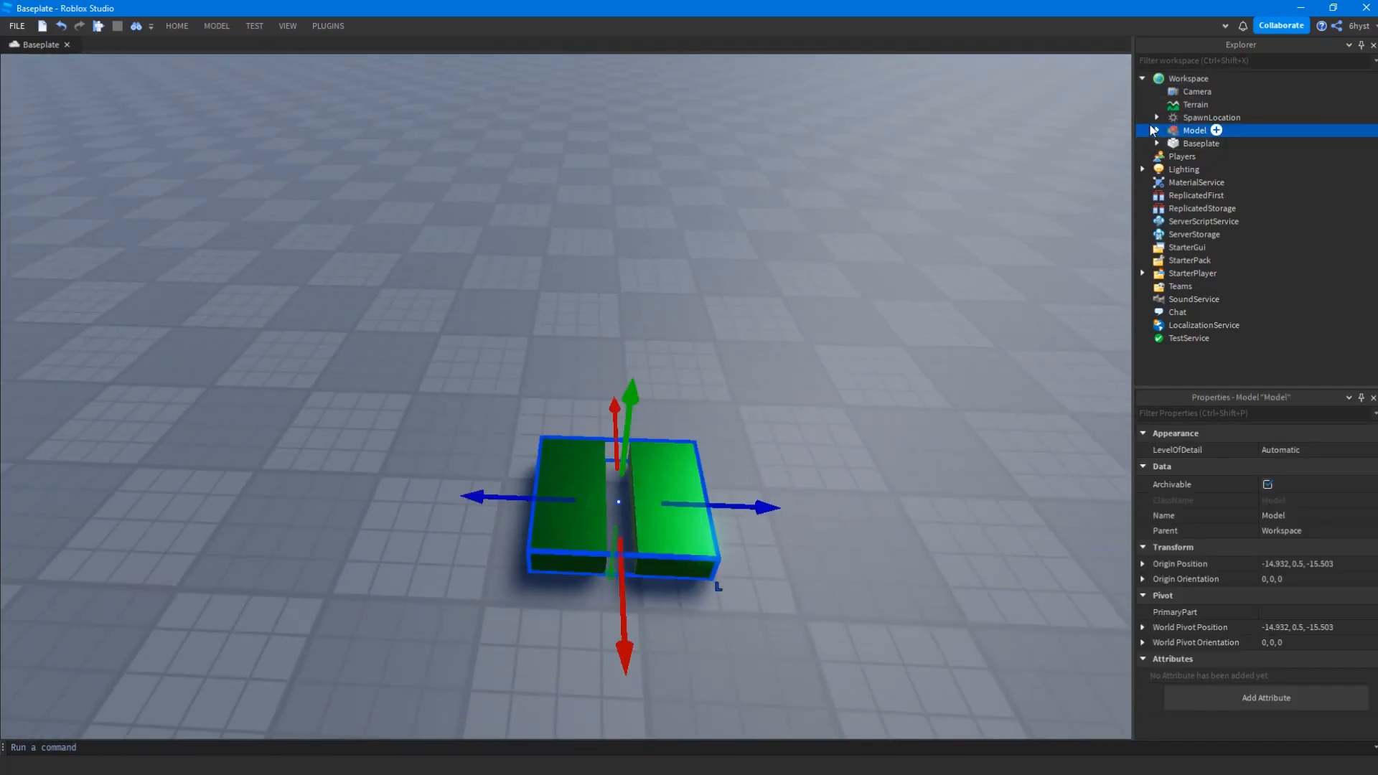
double_click(1195, 129)
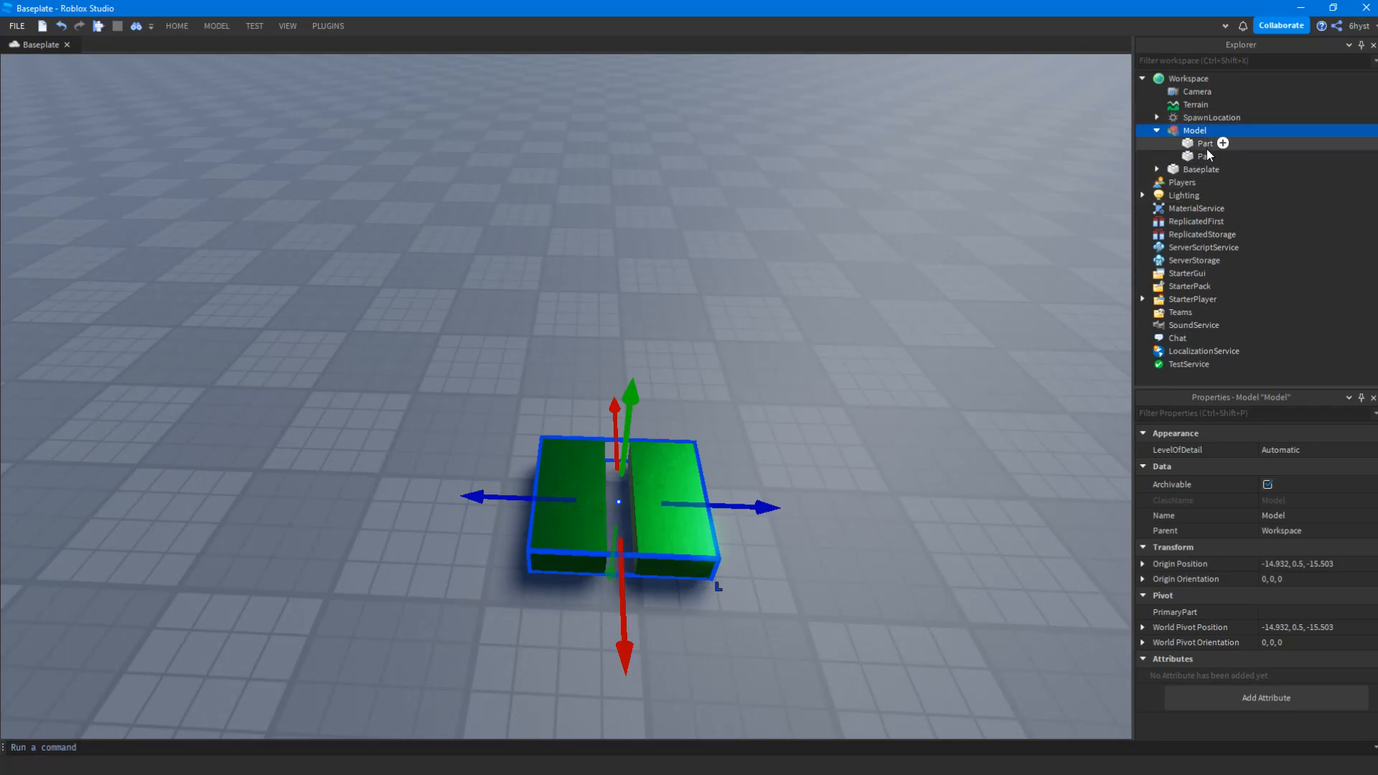
left_click(1205, 141)
left_click(1195, 156)
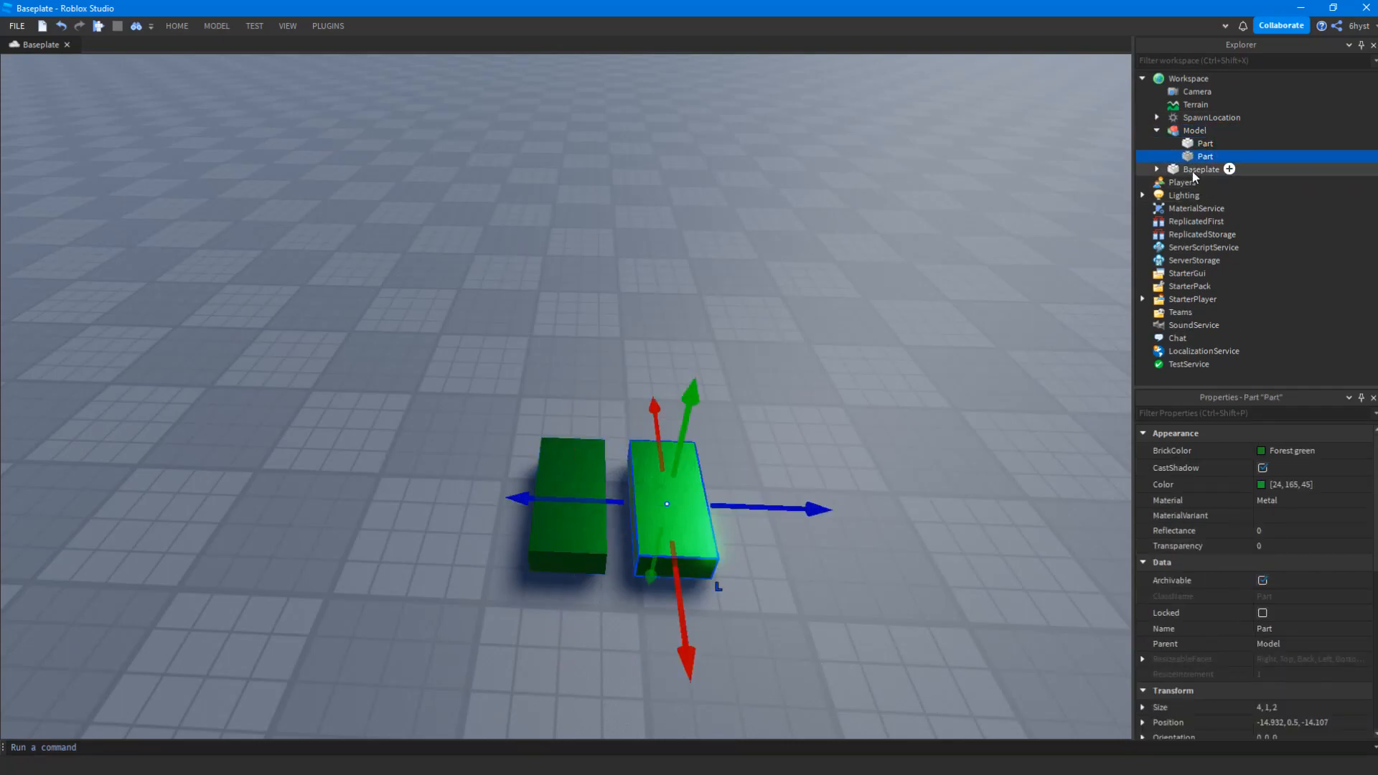
left_click(1198, 145)
left_click(1198, 157)
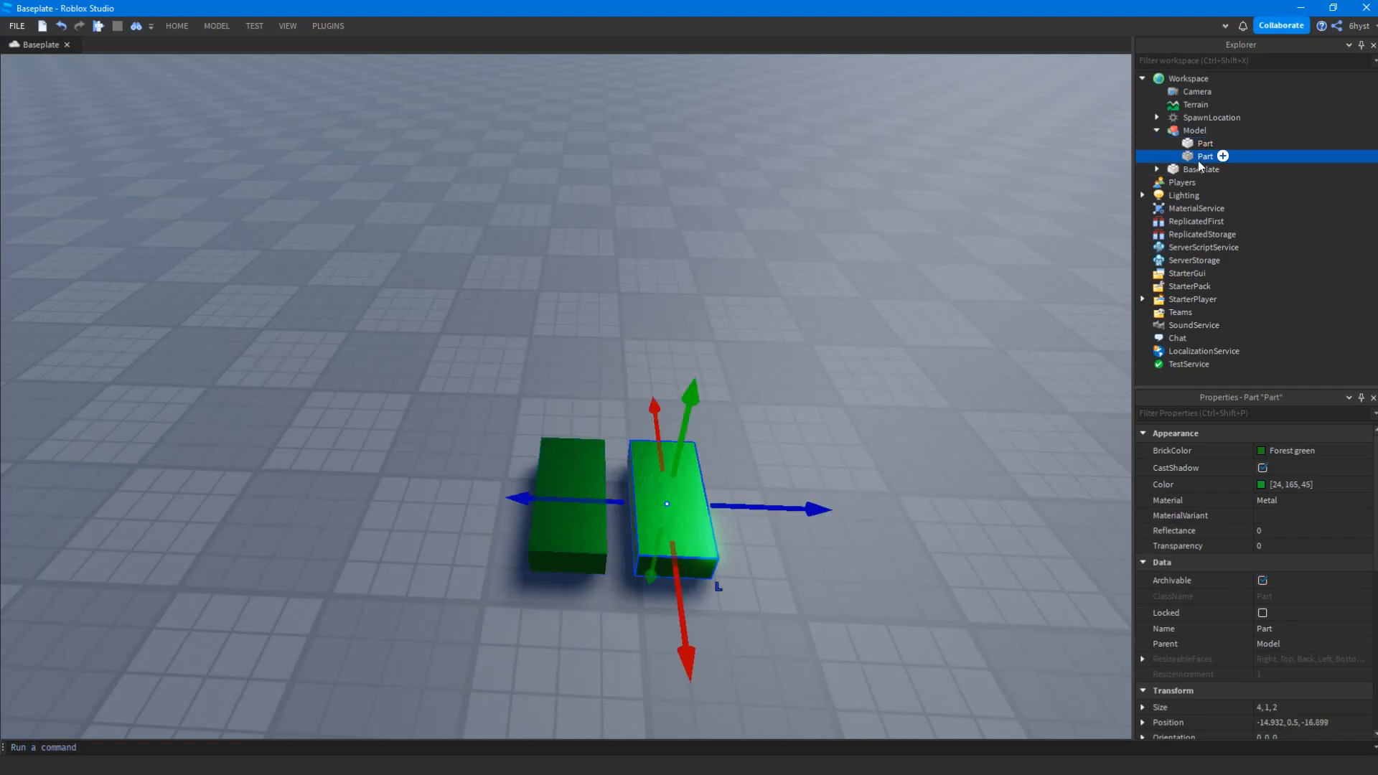
left_click(1199, 143)
Move only the model's second listed part to about -15.77, 0.5, -16.44, keeping it inside the model
left_click(1200, 154)
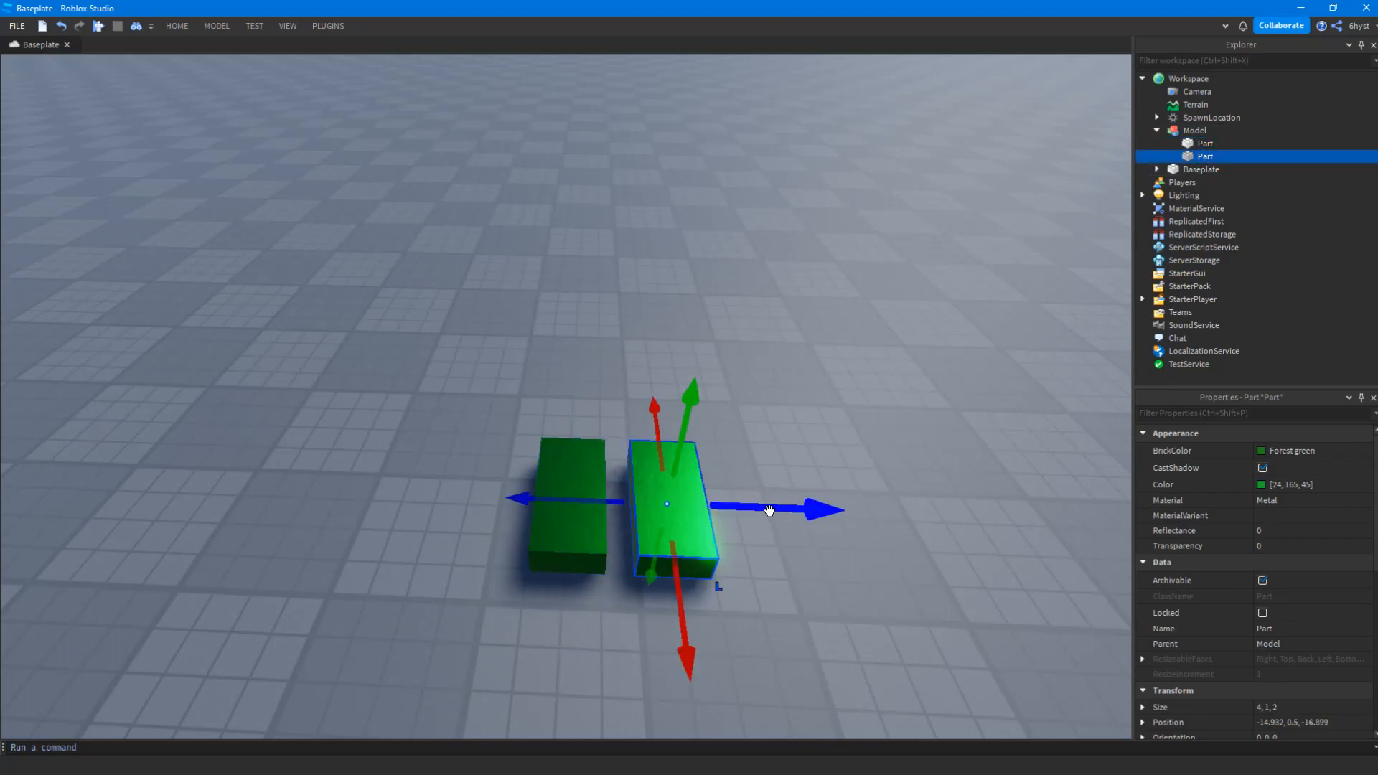
left_click_drag(768, 511, 886, 514)
left_click_drag(858, 592, 831, 465)
left_click_drag(658, 376, 553, 375)
left_click_drag(644, 455, 746, 567)
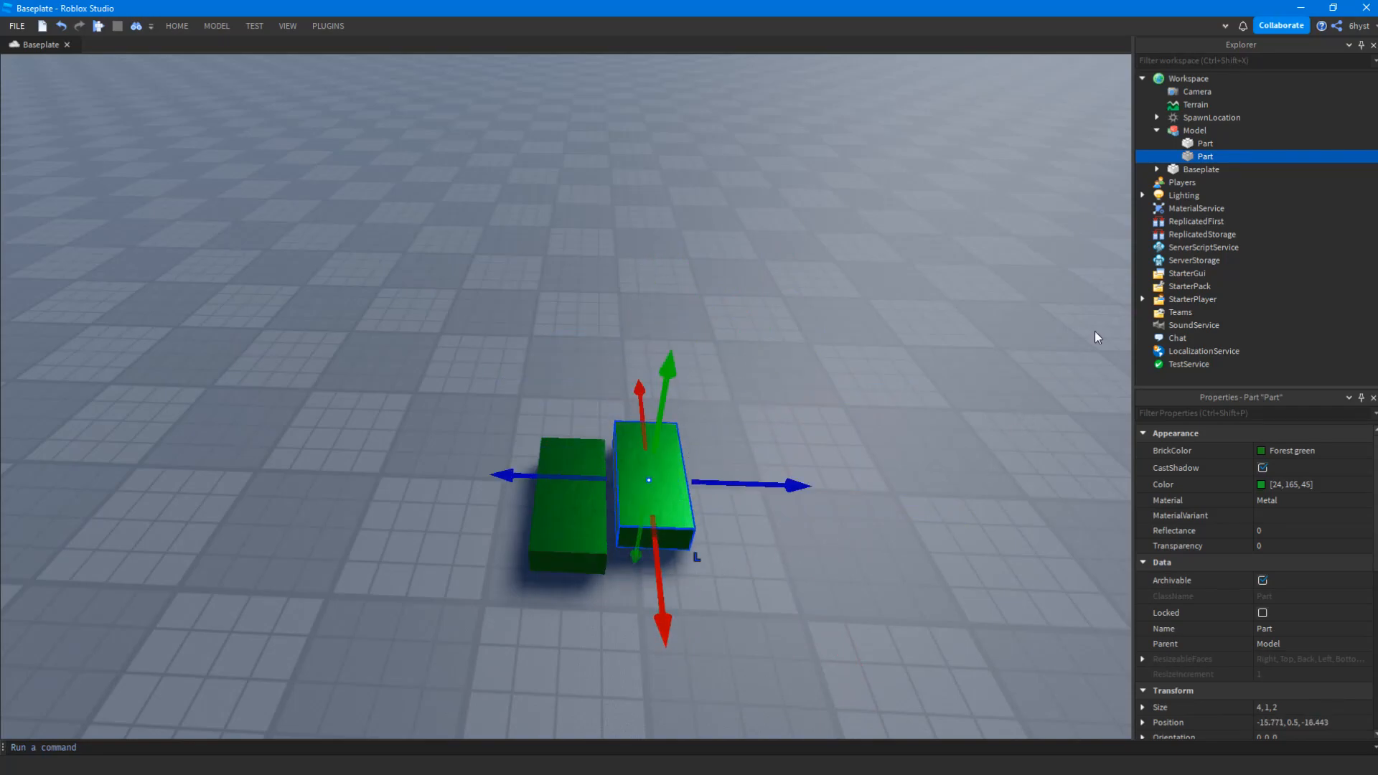
Select the whole model and move both parts together to about -16.91, 0.5, -16.75
left_click(1197, 143)
left_click(1193, 131)
left_click(733, 578)
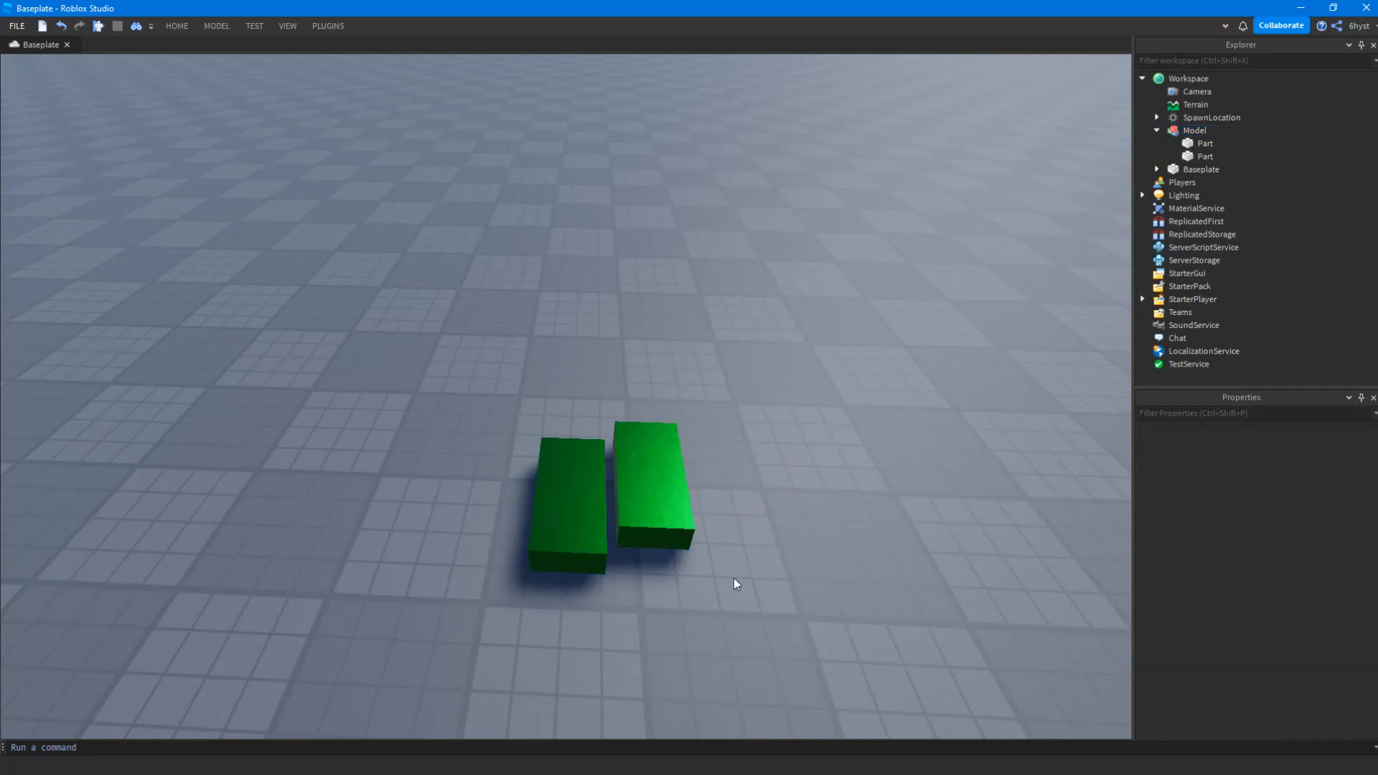
left_click(645, 539)
left_click_drag(640, 508, 675, 467)
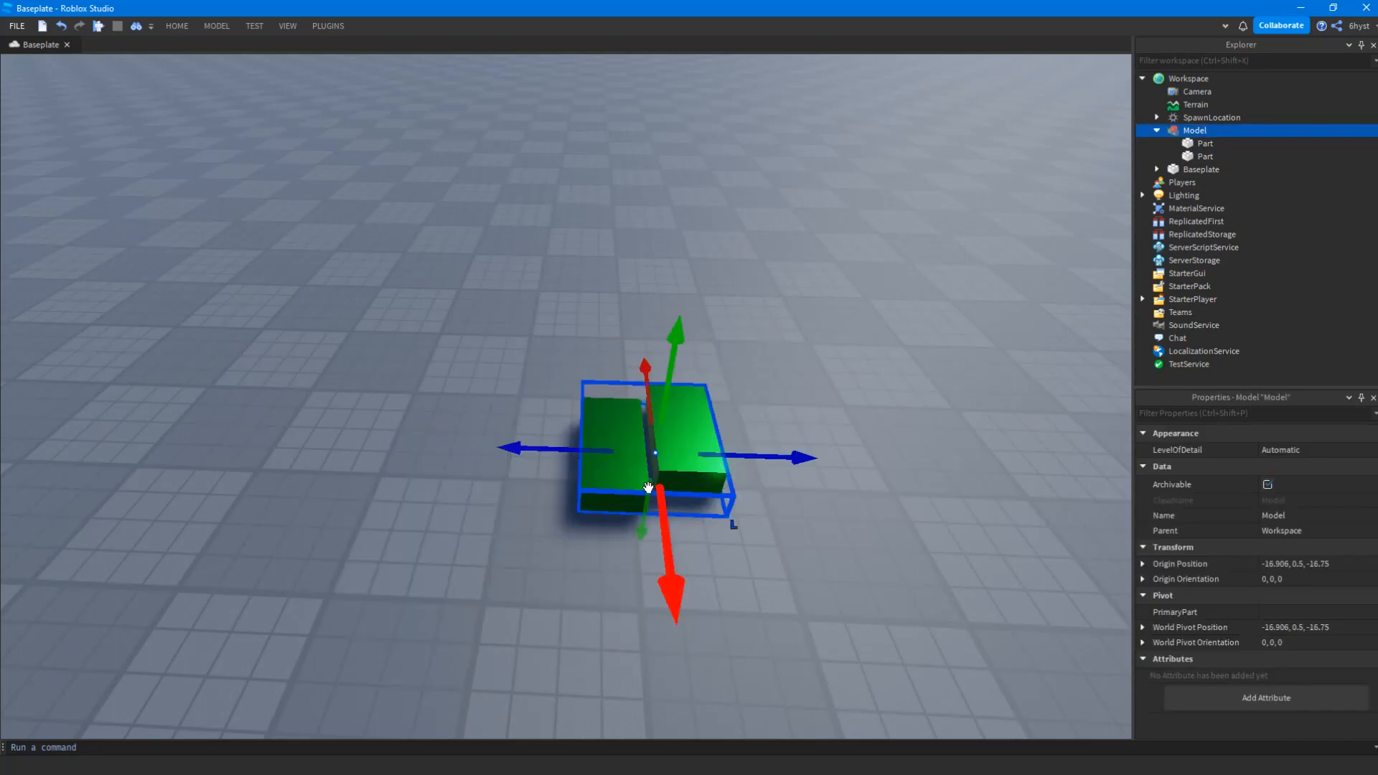
left_click(722, 592)
left_click(653, 455)
scroll(631, 500, "down", 5)
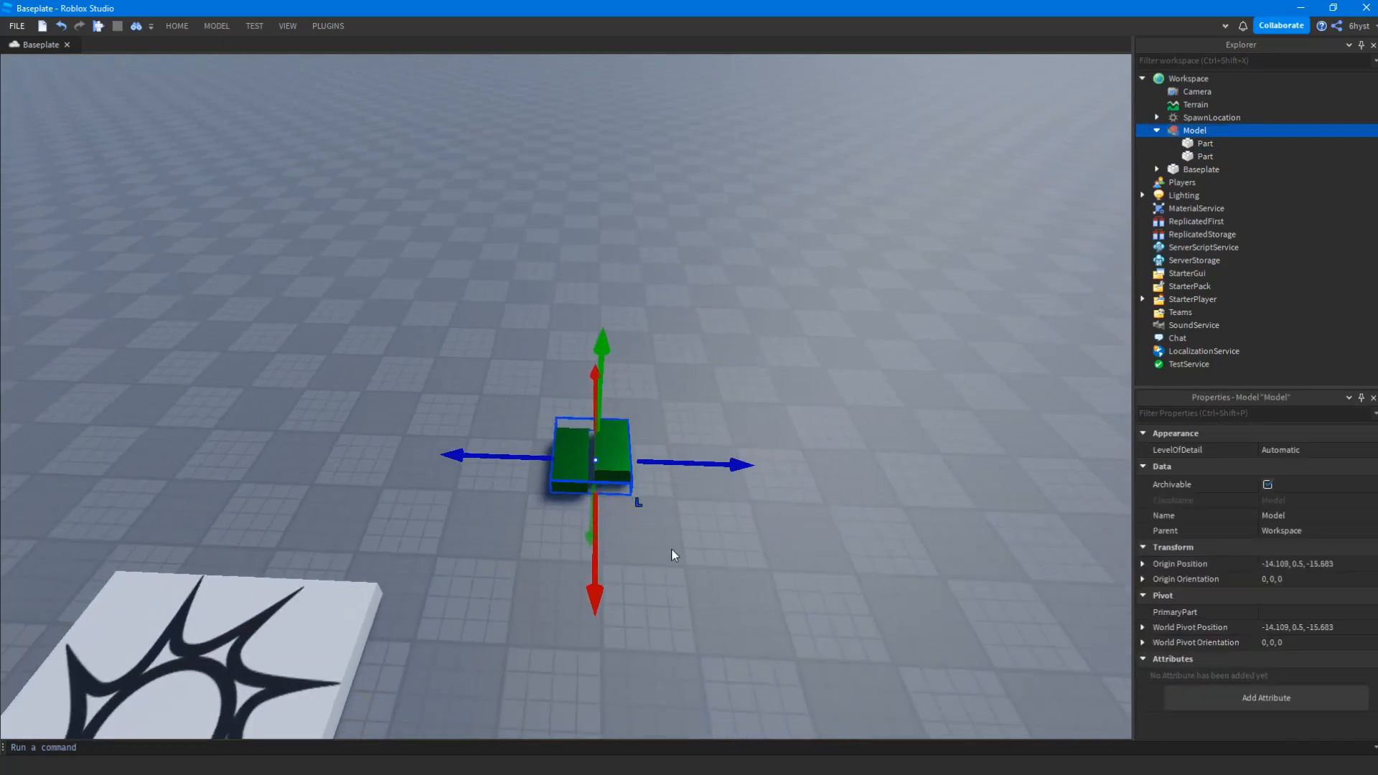
left_click(747, 578)
scroll(754, 570, "up", 5)
left_click(747, 551)
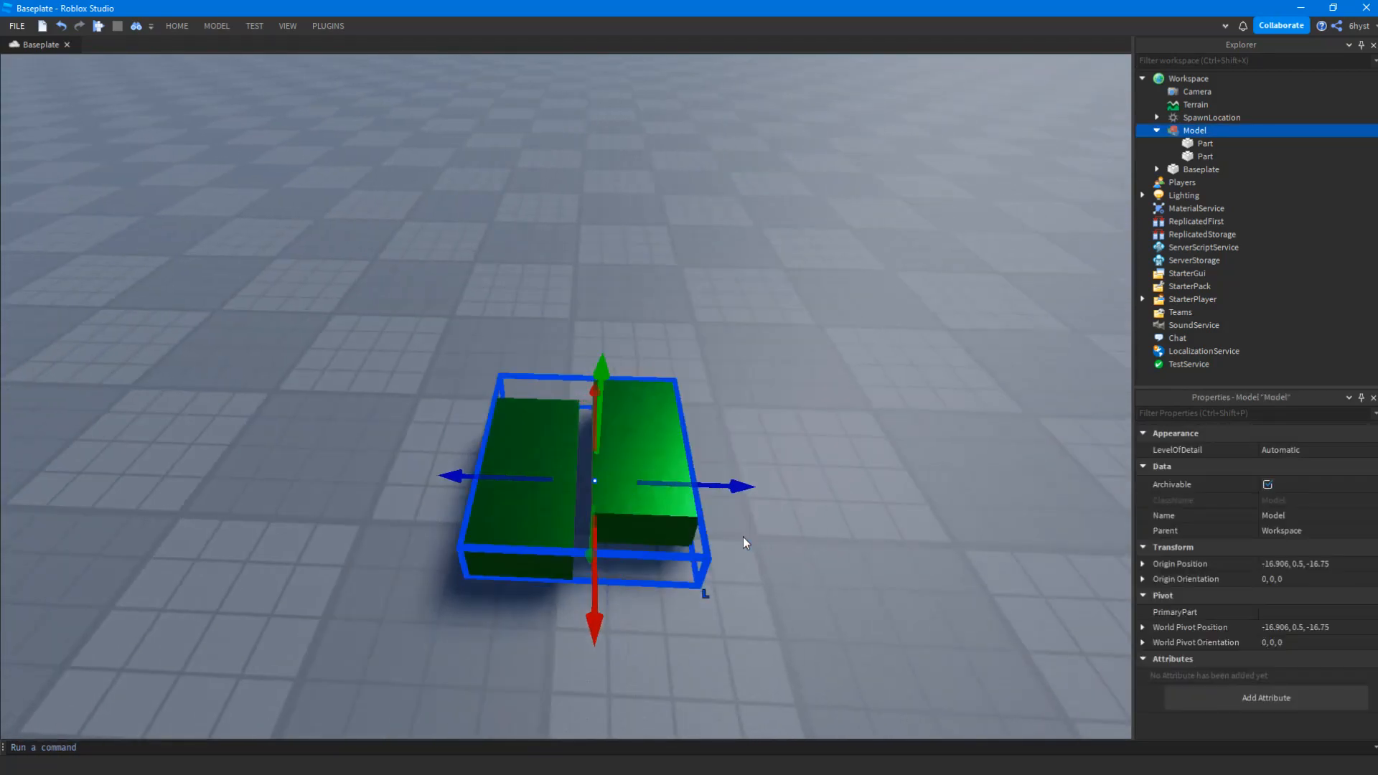
Review the editing tools and cycle through Select, Move, Scale, Rotate and Transform on the model, ending with Move
left_click(177, 26)
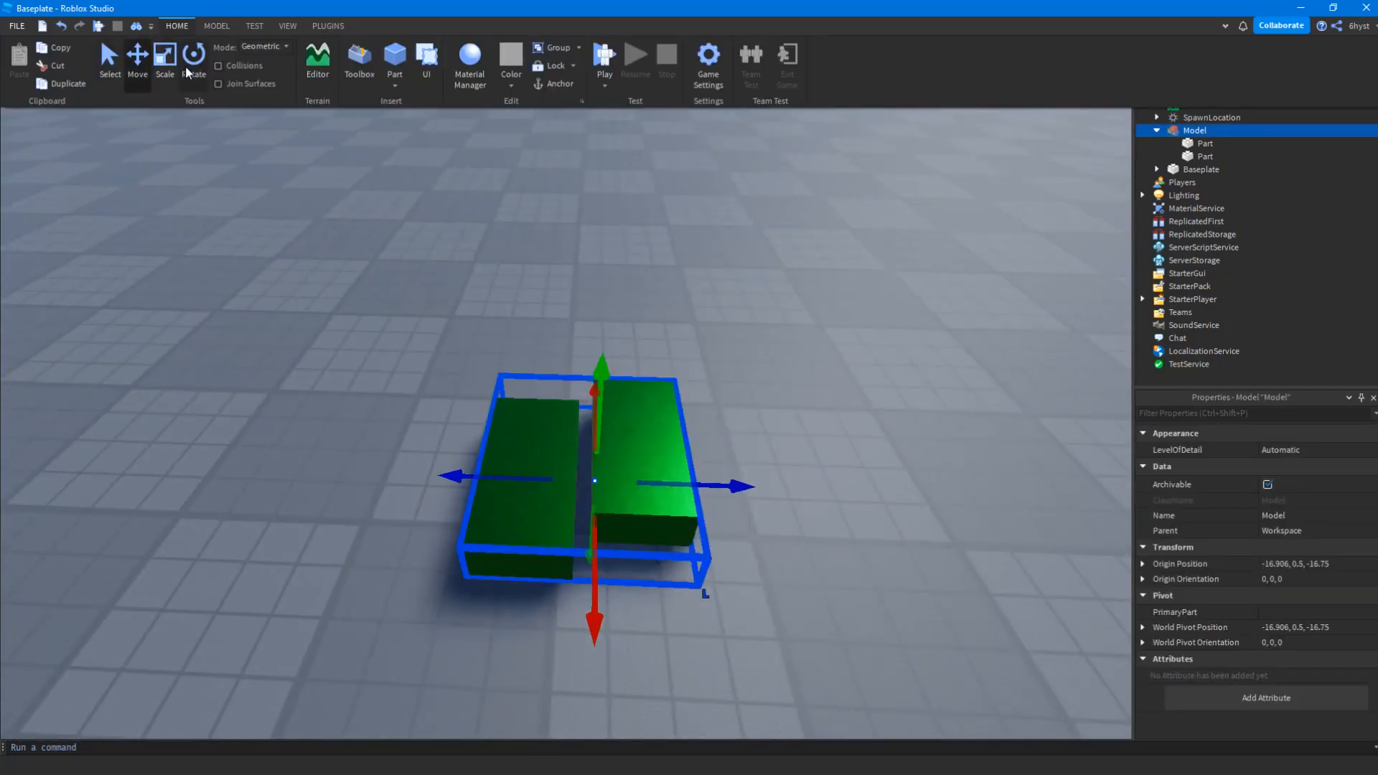
left_click(502, 255)
left_click(570, 529)
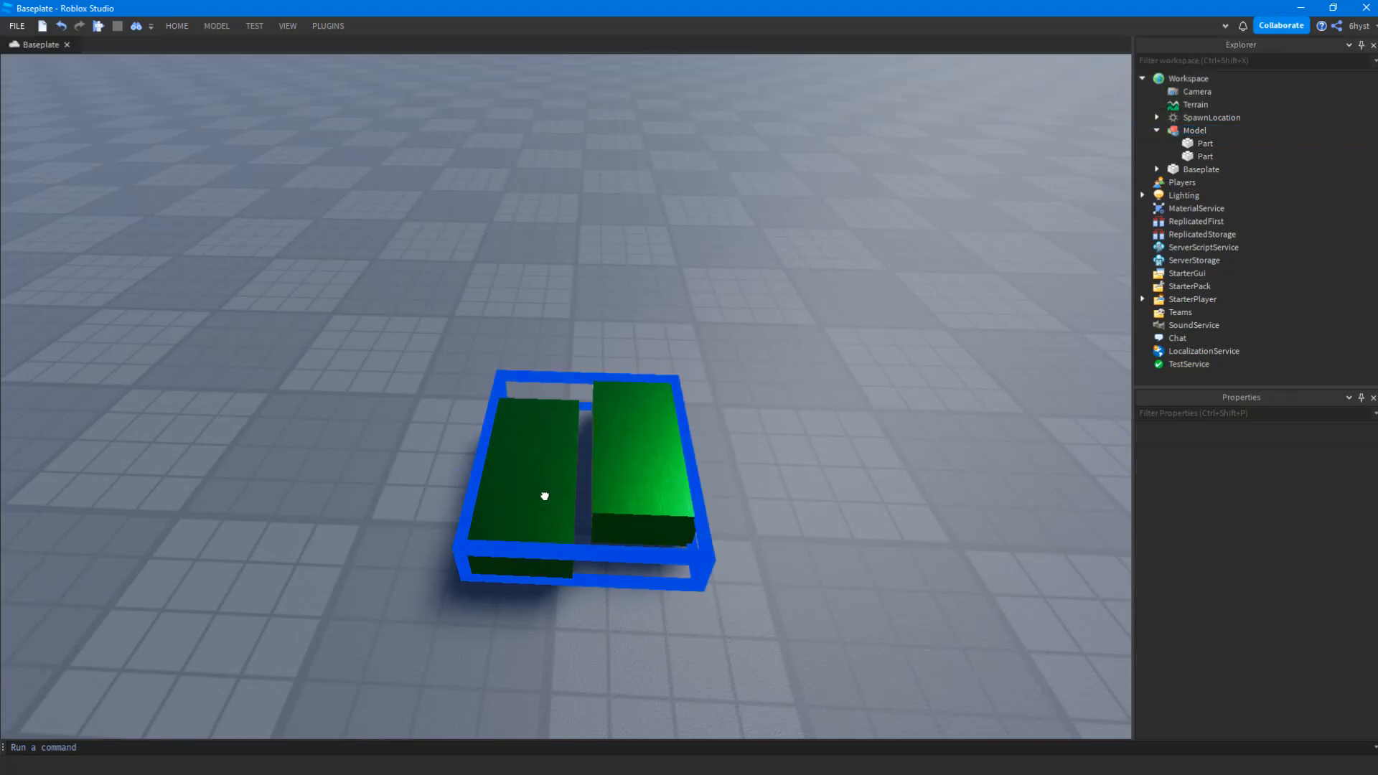
key("ctrl+1")
key("ctrl+2")
key("ctrl+3")
key("ctrl+4")
key("ctrl+5")
key("ctrl+2")
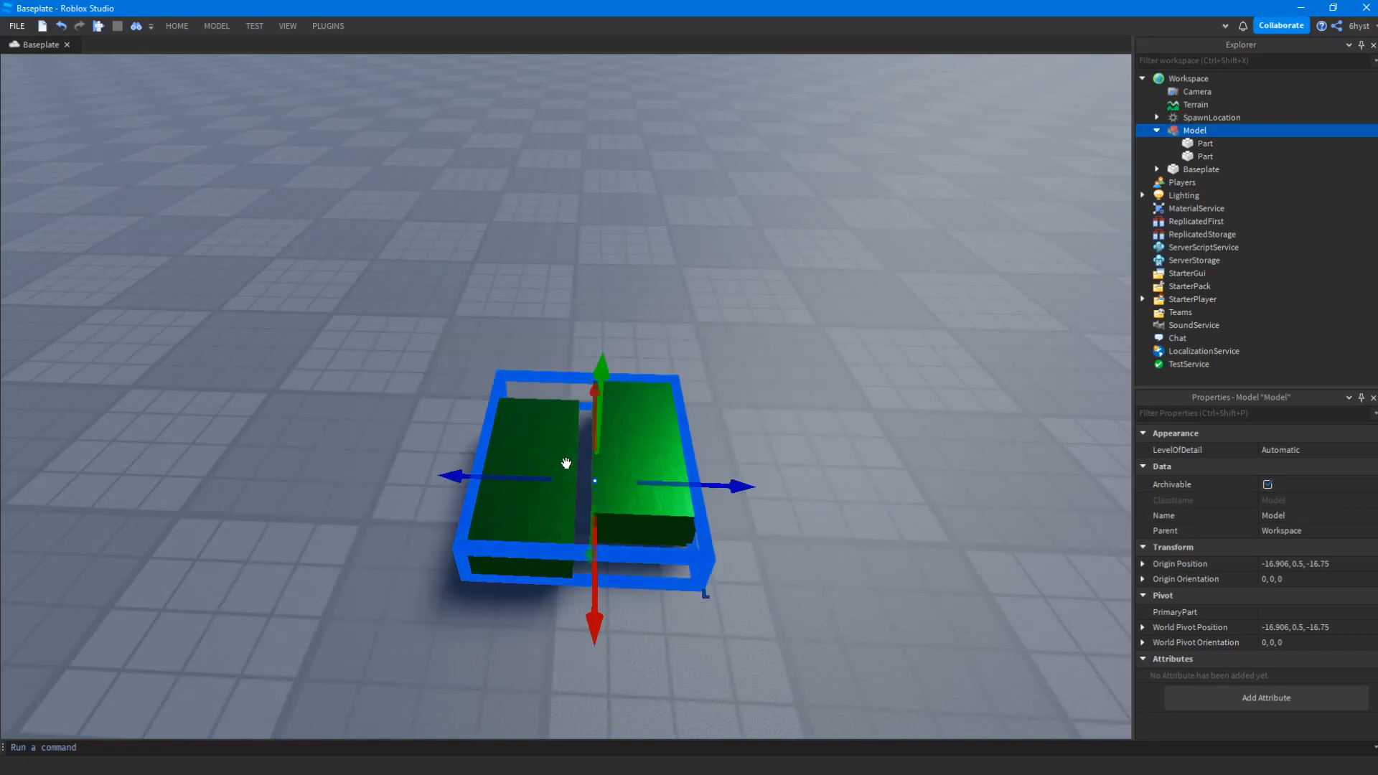
Move the model along the baseplate to about -15.08, 0.5, -15.94 and deselect it
left_click(797, 492)
scroll(797, 492, "down", 2)
left_click(617, 424)
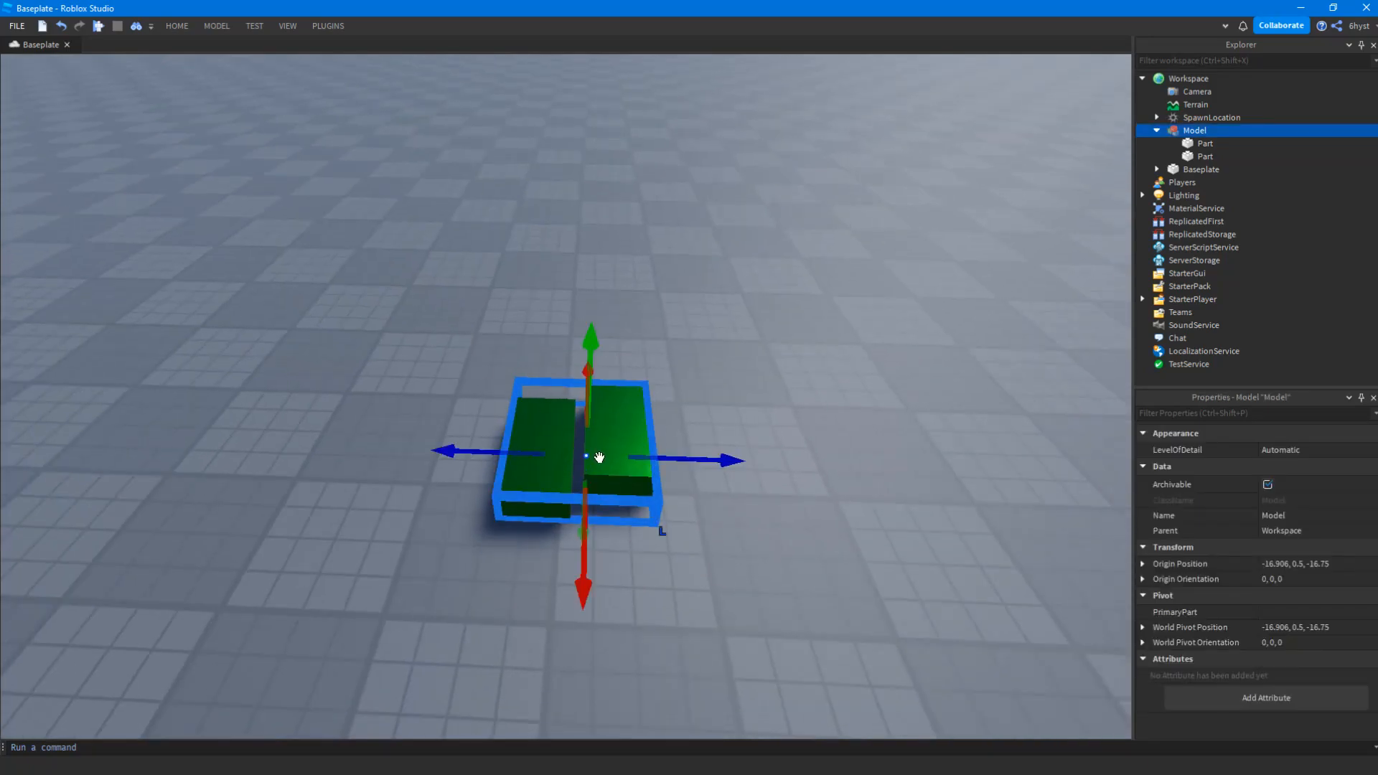
left_click_drag(681, 464, 527, 558)
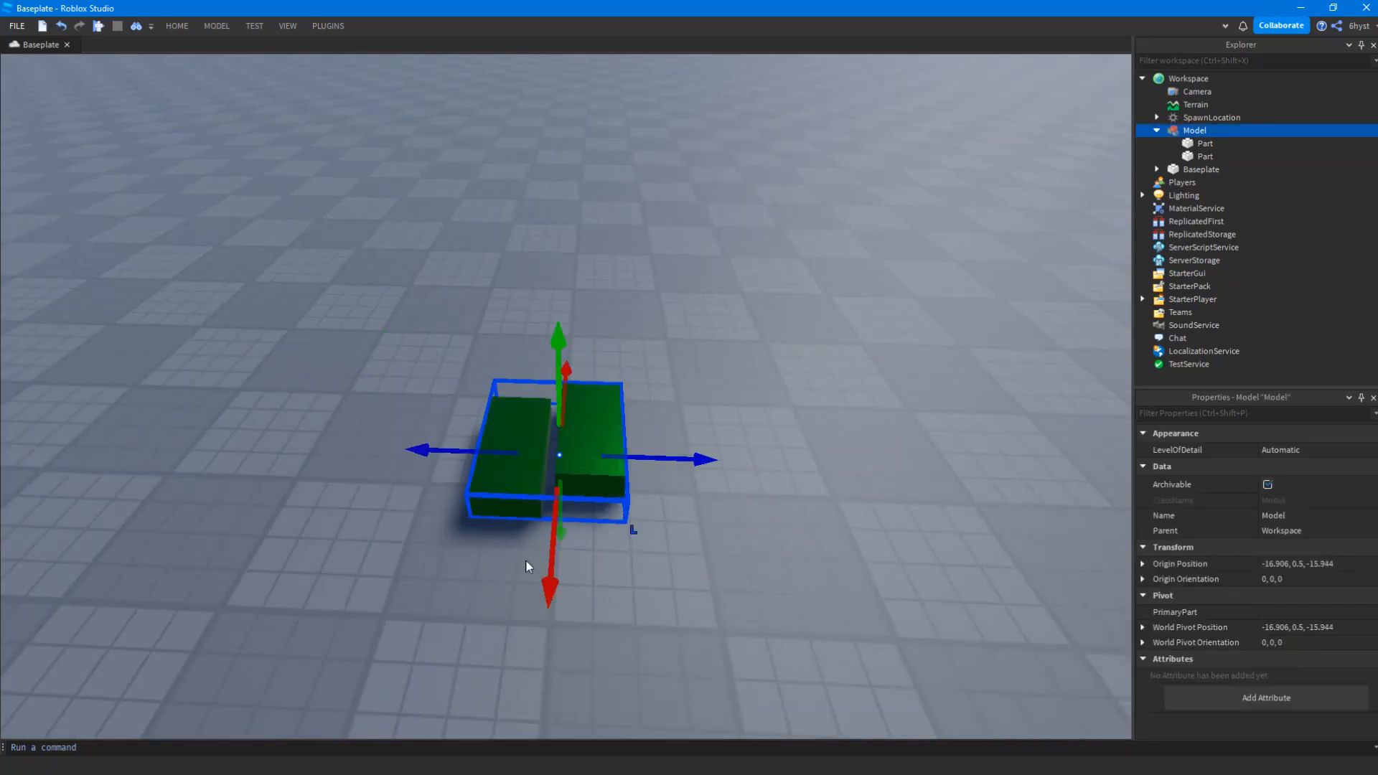
left_click(699, 581)
scroll(701, 578, "down", 2)
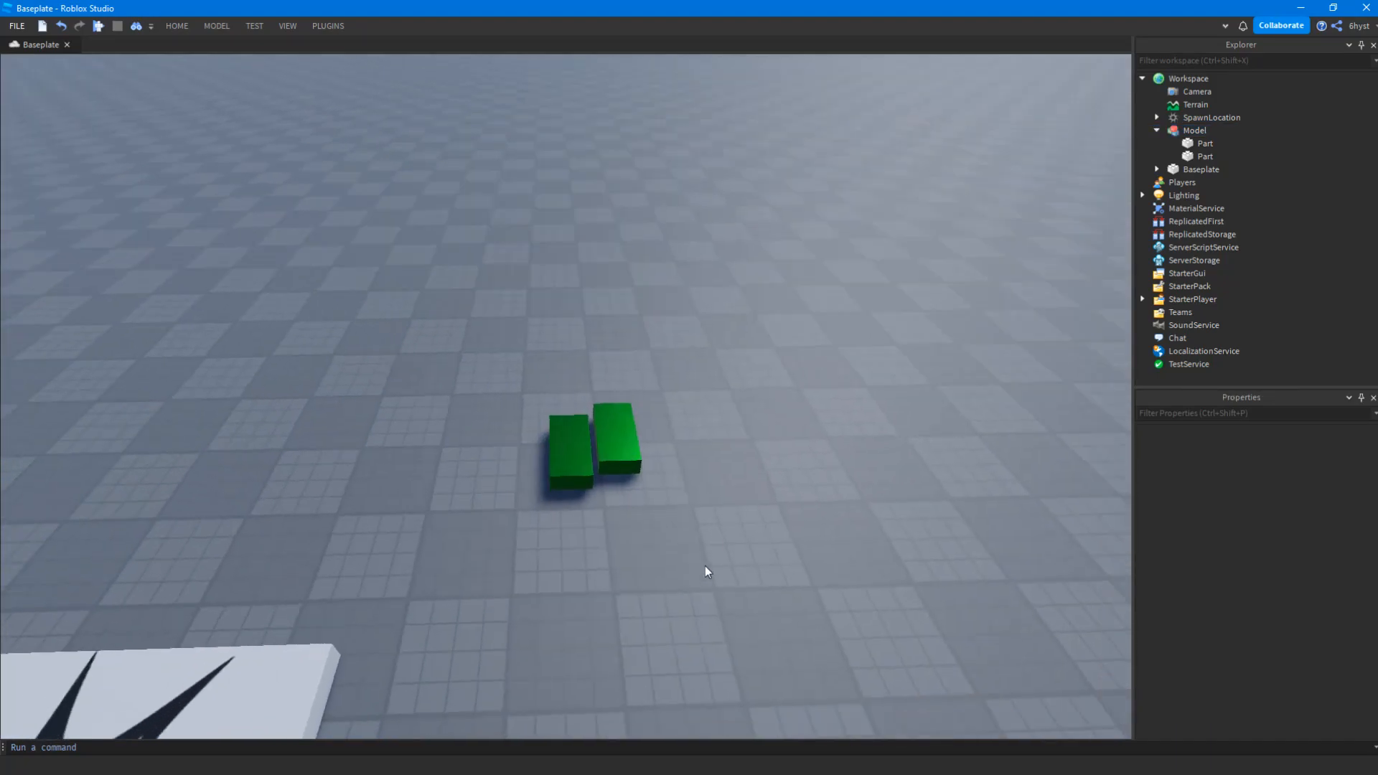
Insert a Folder object into the Workspace
left_click(1192, 136)
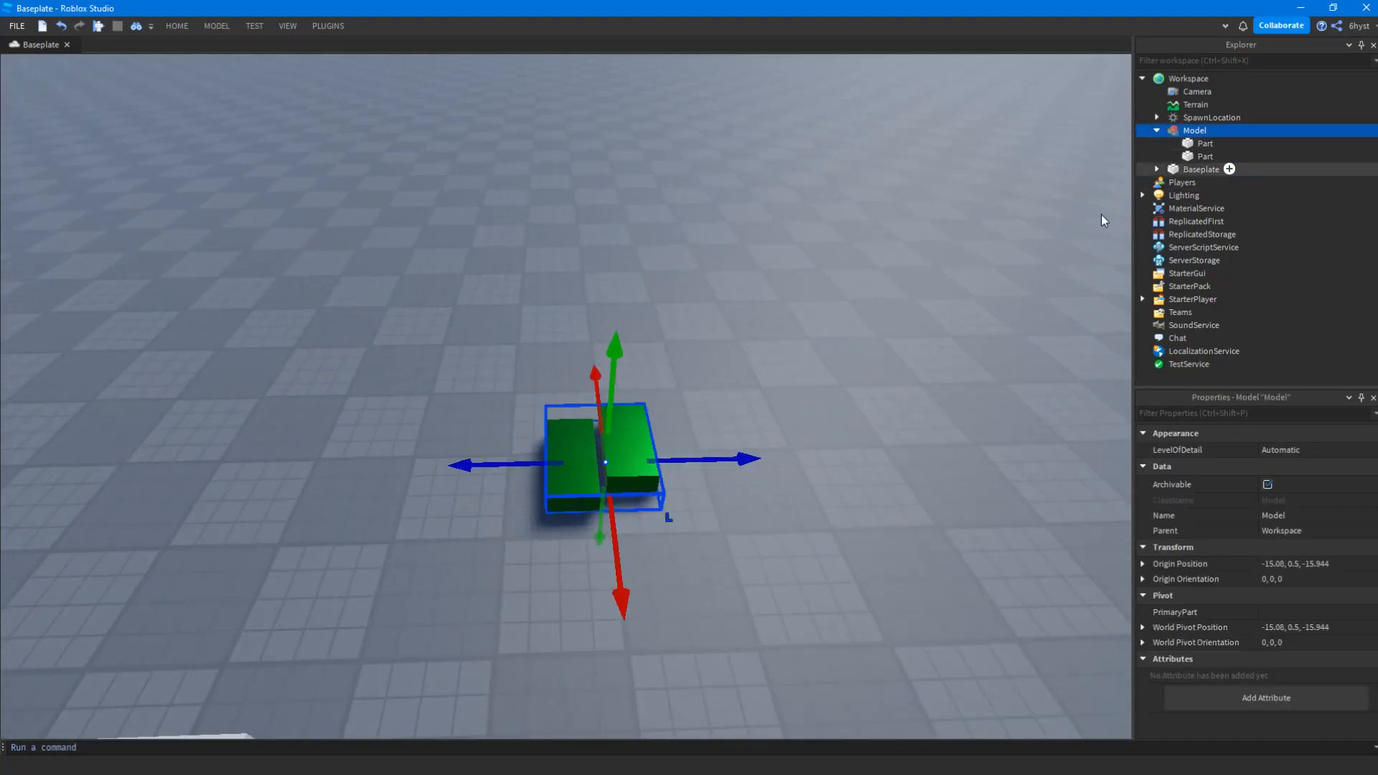
left_click_drag(797, 580, 732, 552)
left_click_drag(775, 640, 310, 274)
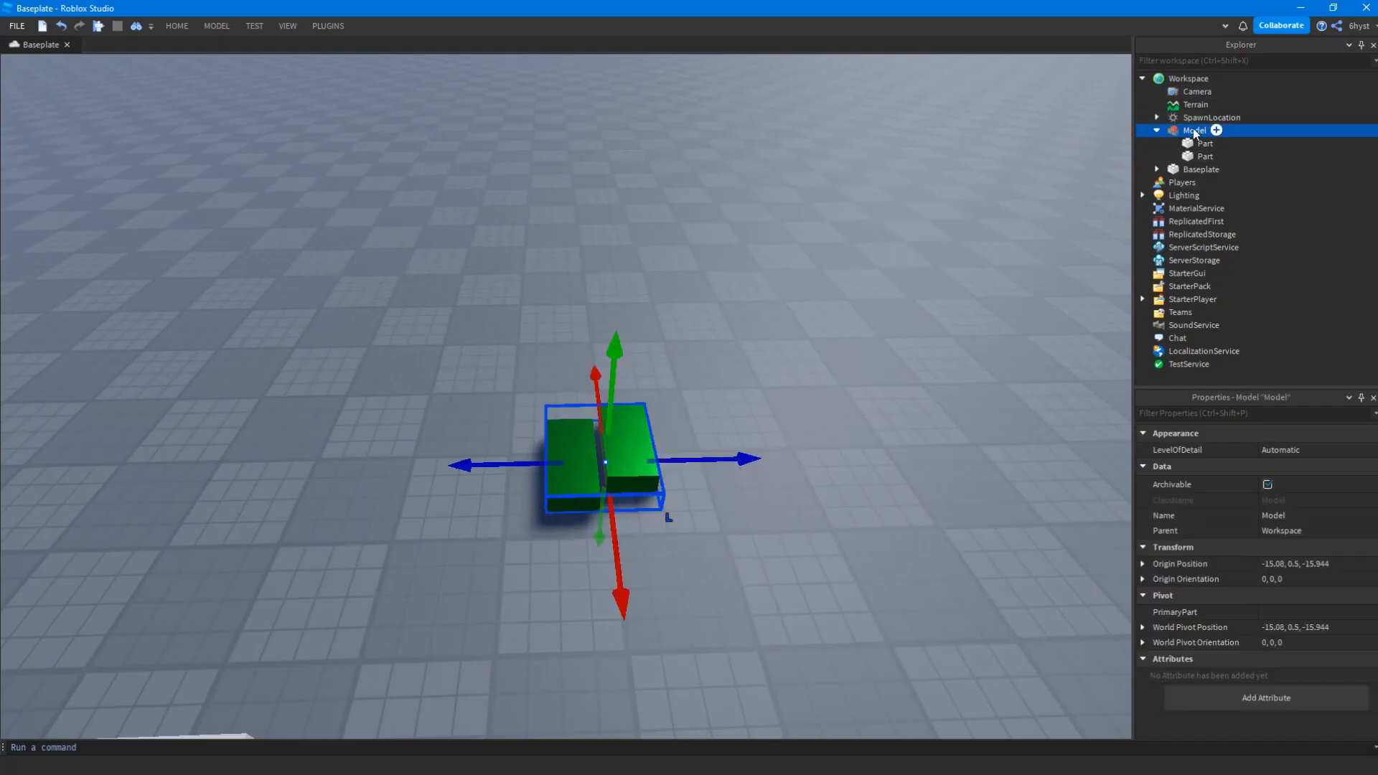
left_click(1219, 79)
left_click(1165, 193)
Ungroup the model so that both green parts sit directly in the Workspace, and clear the selection
left_click(1198, 168)
left_click(1195, 158, "ctrl")
right_click(1192, 150)
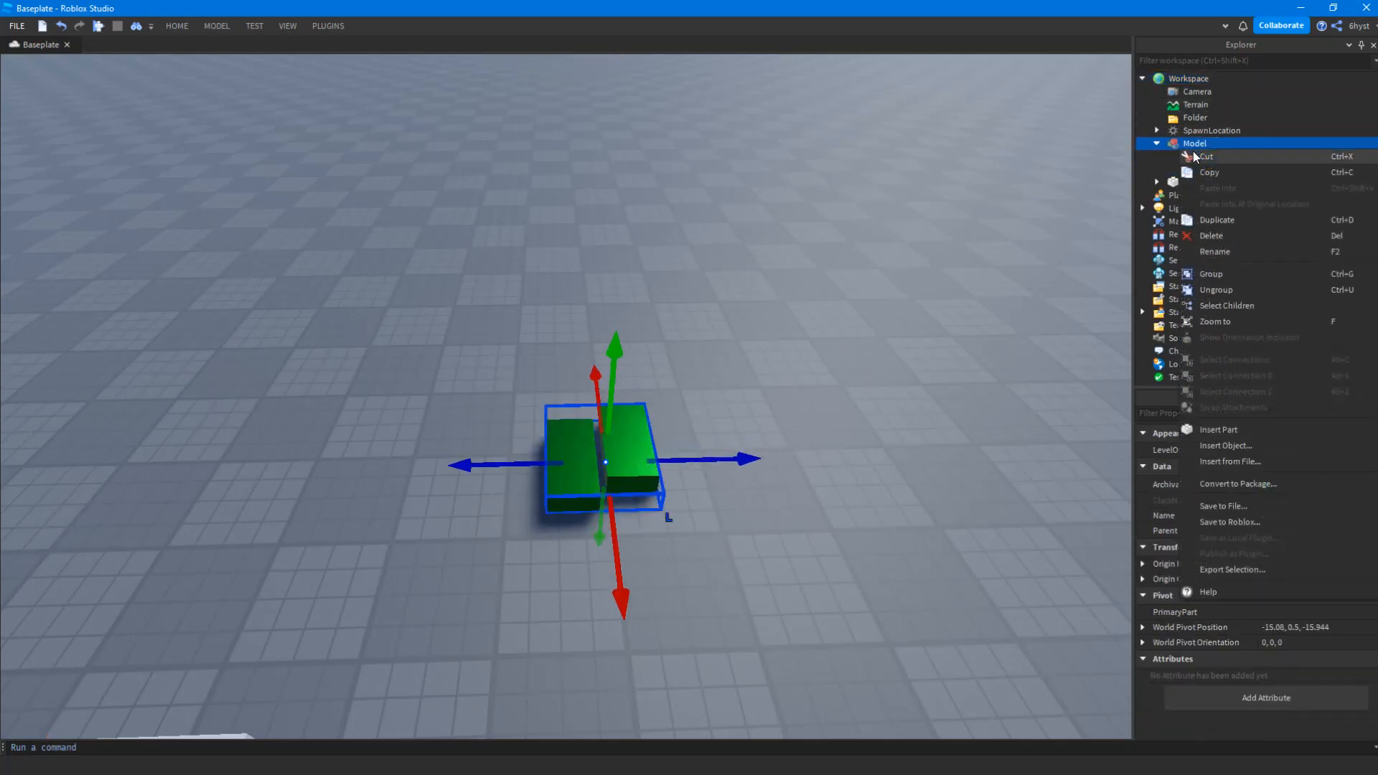
left_click(1228, 288)
left_click(721, 264)
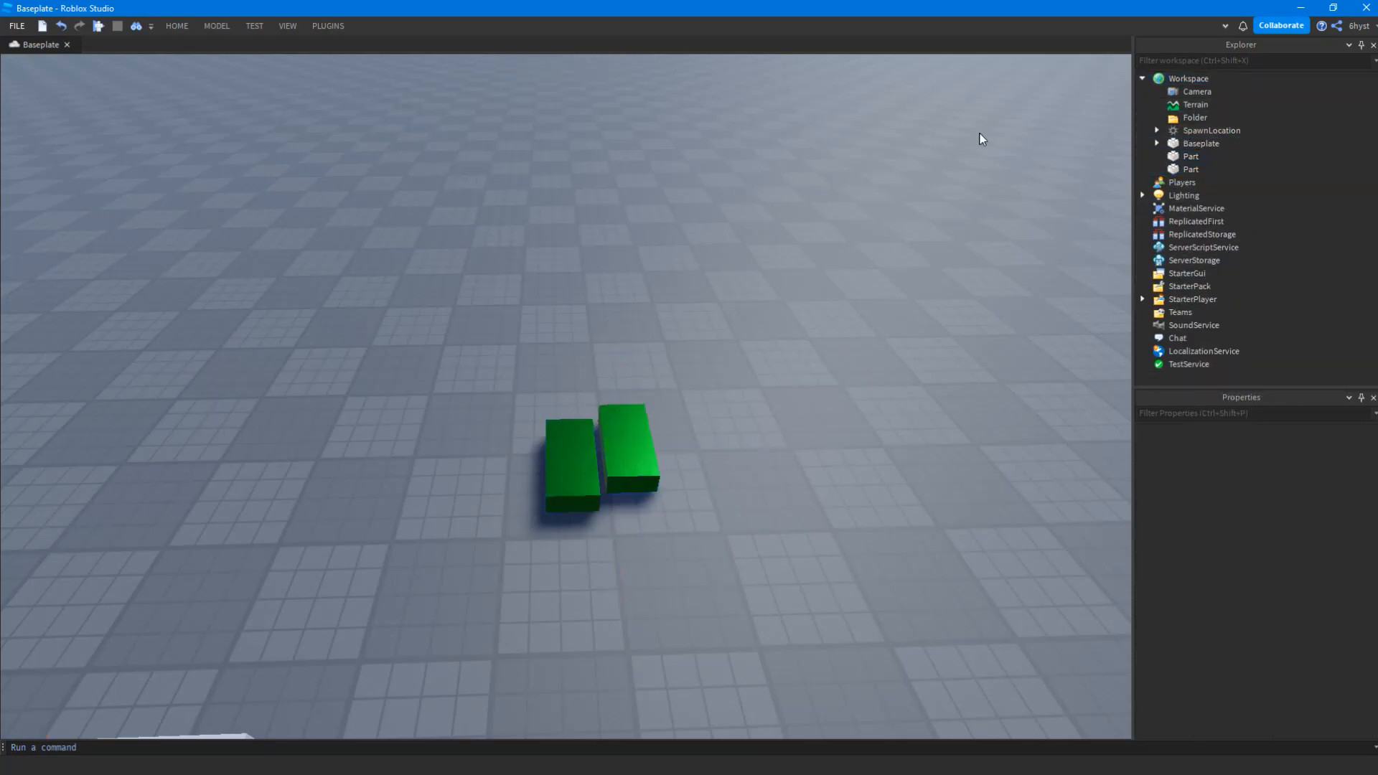
Move both green parts from the Workspace into the Folder, and clear the selection
left_click(1188, 170)
left_click(1181, 158)
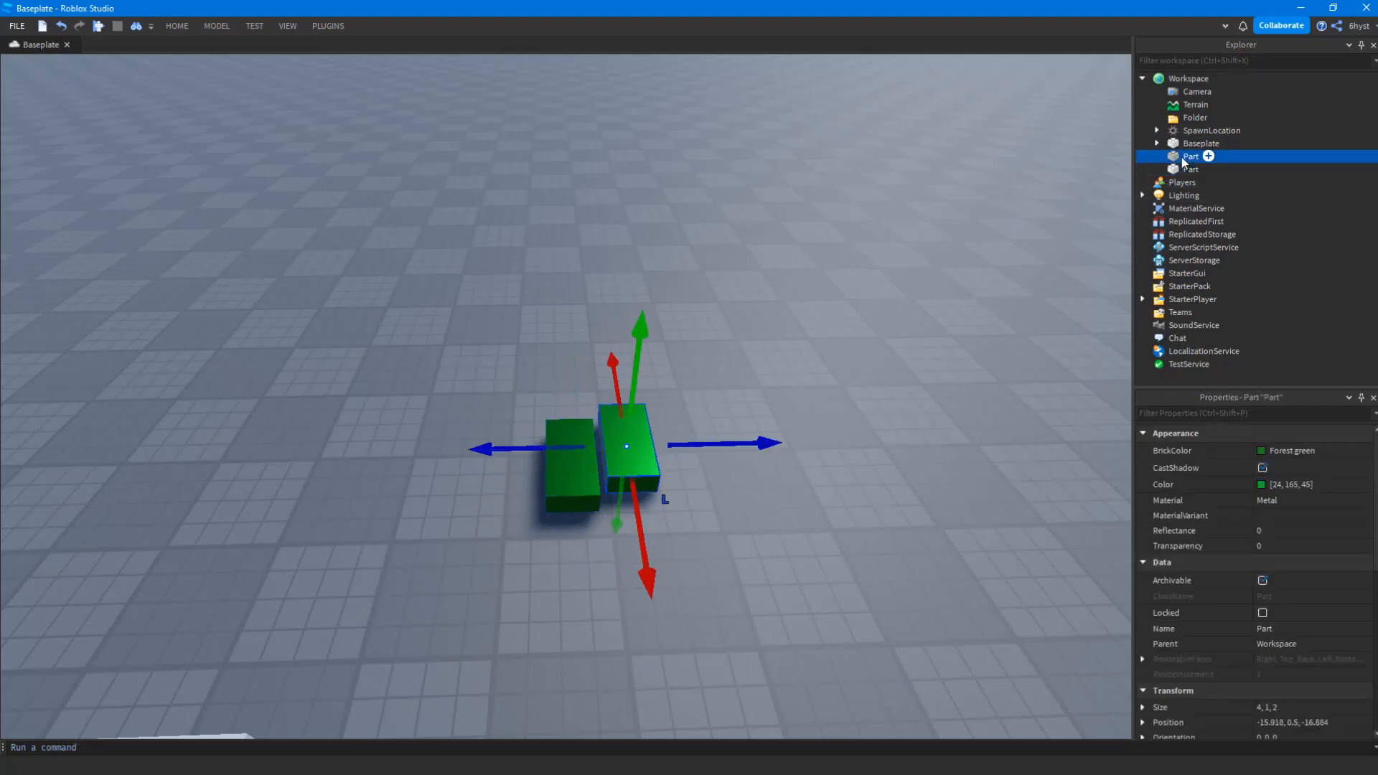
left_click(1186, 169, "ctrl")
left_click_drag(1187, 170, 1207, 119)
left_click(695, 179)
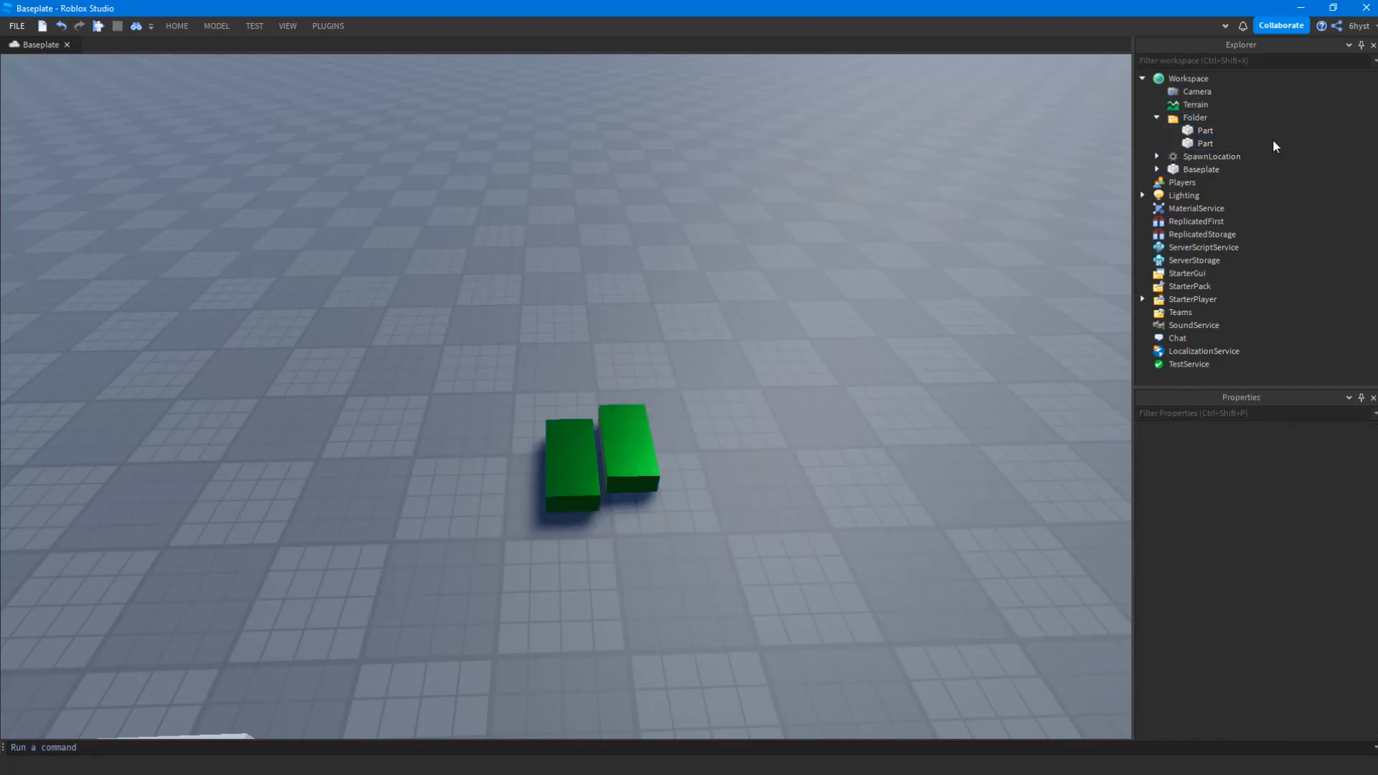
Select each part inside the Folder in turn, clear the selection, and select the Folder itself to examine its handles
left_click(1211, 143)
left_click(1193, 131)
left_click(909, 296)
left_click(1190, 120)
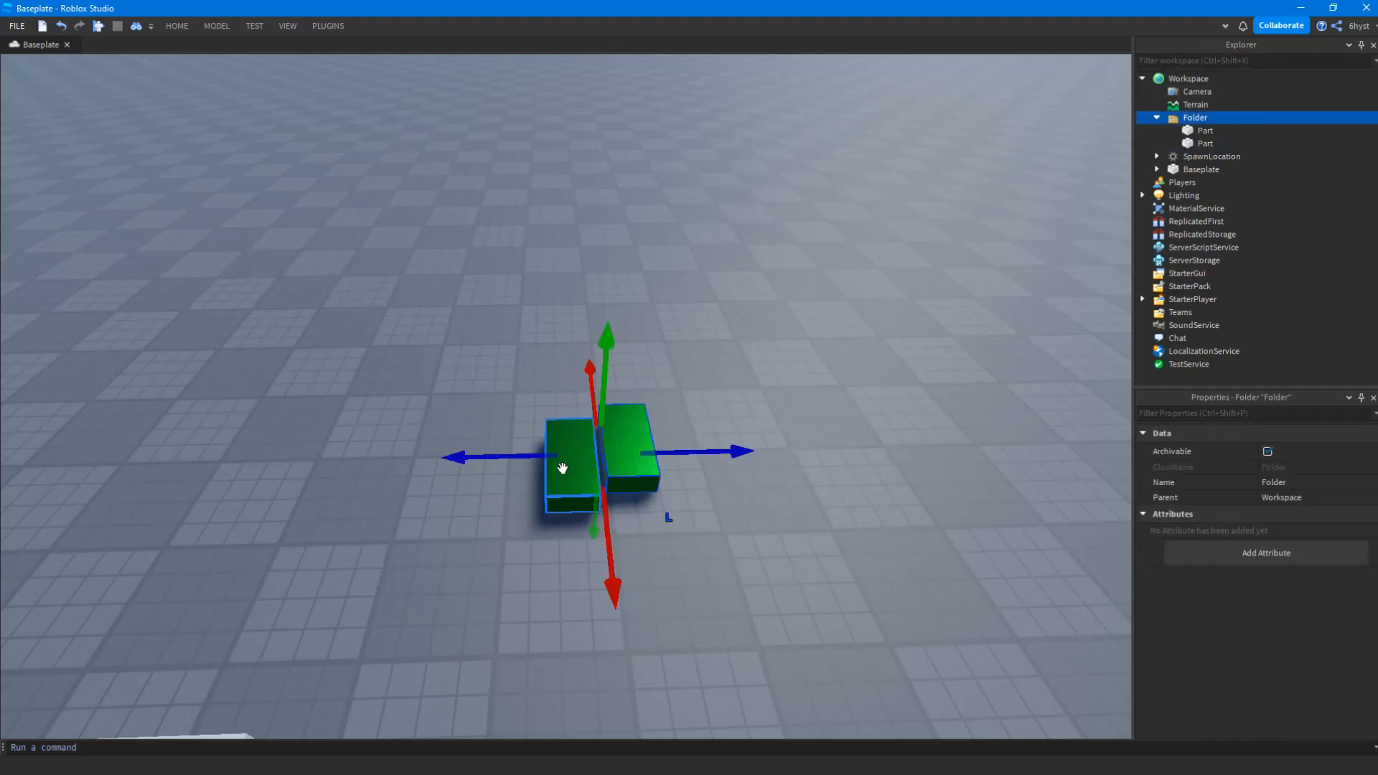
Move the green parts individually along the baseplate so that a wider gap separates them, and clear the selection
left_click_drag(677, 455, 554, 415)
left_click(589, 508)
left_click(725, 537)
left_click(664, 424)
scroll(664, 423, "up", 2)
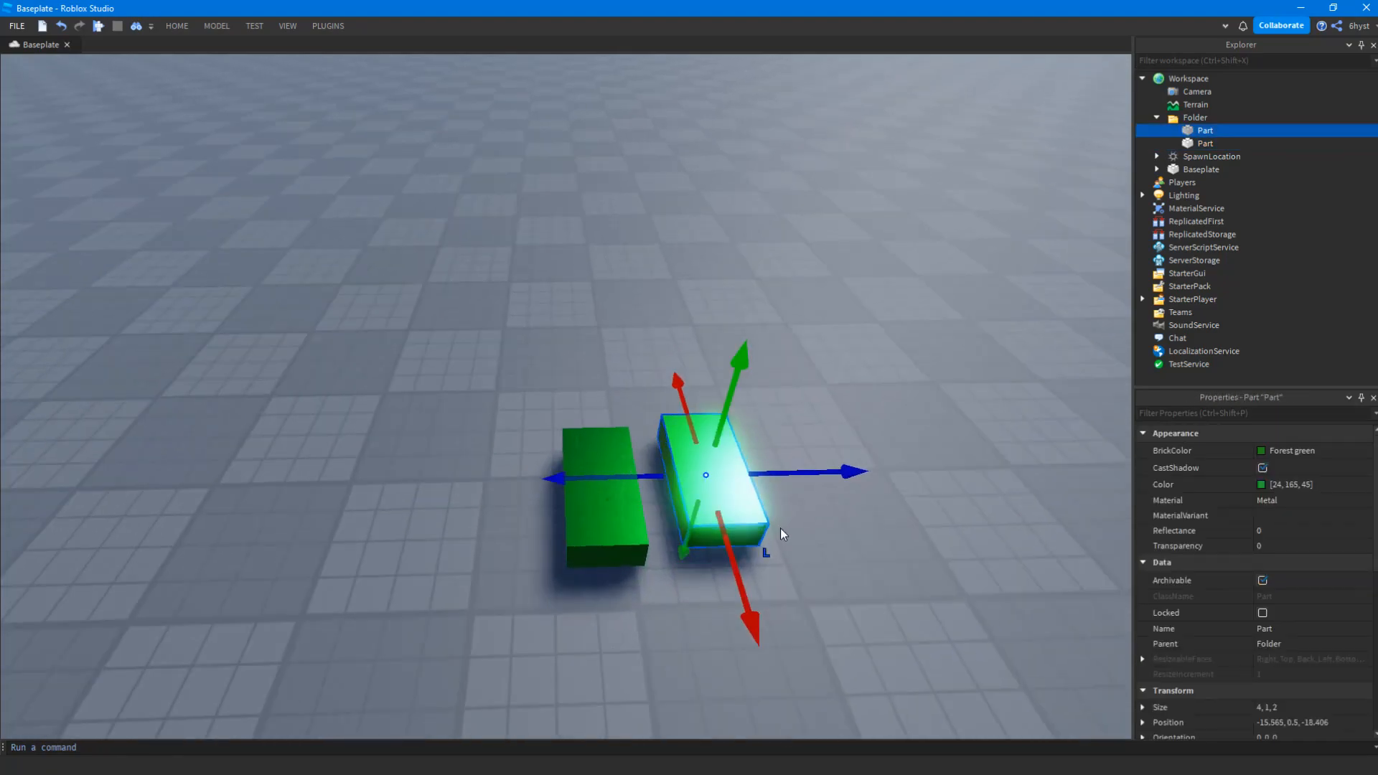
left_click(812, 433)
left_click_drag(726, 492, 733, 553)
left_click_drag(614, 630, 448, 308)
left_click(420, 231)
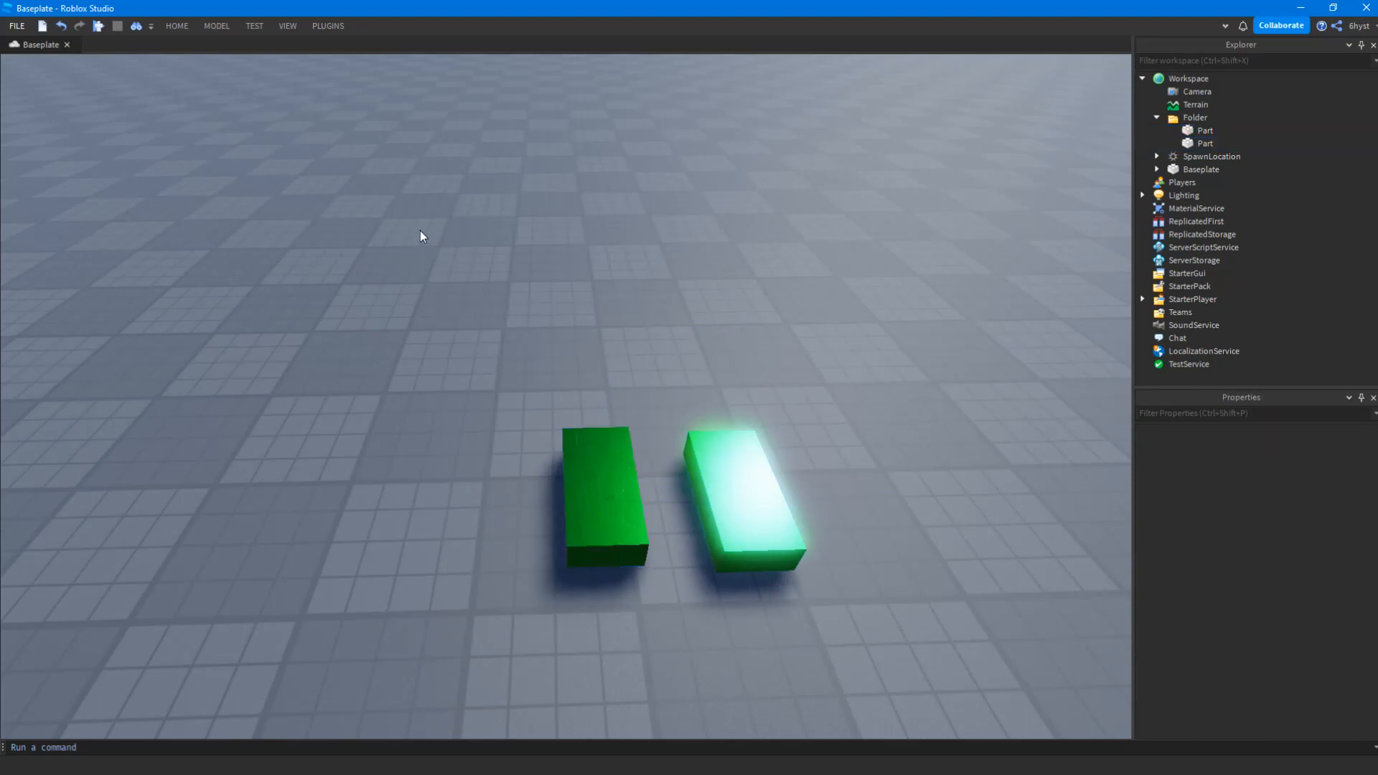
Collapse the Folder's contents, box-select the two green parts in the scene, and clear the selection
left_click(1156, 120)
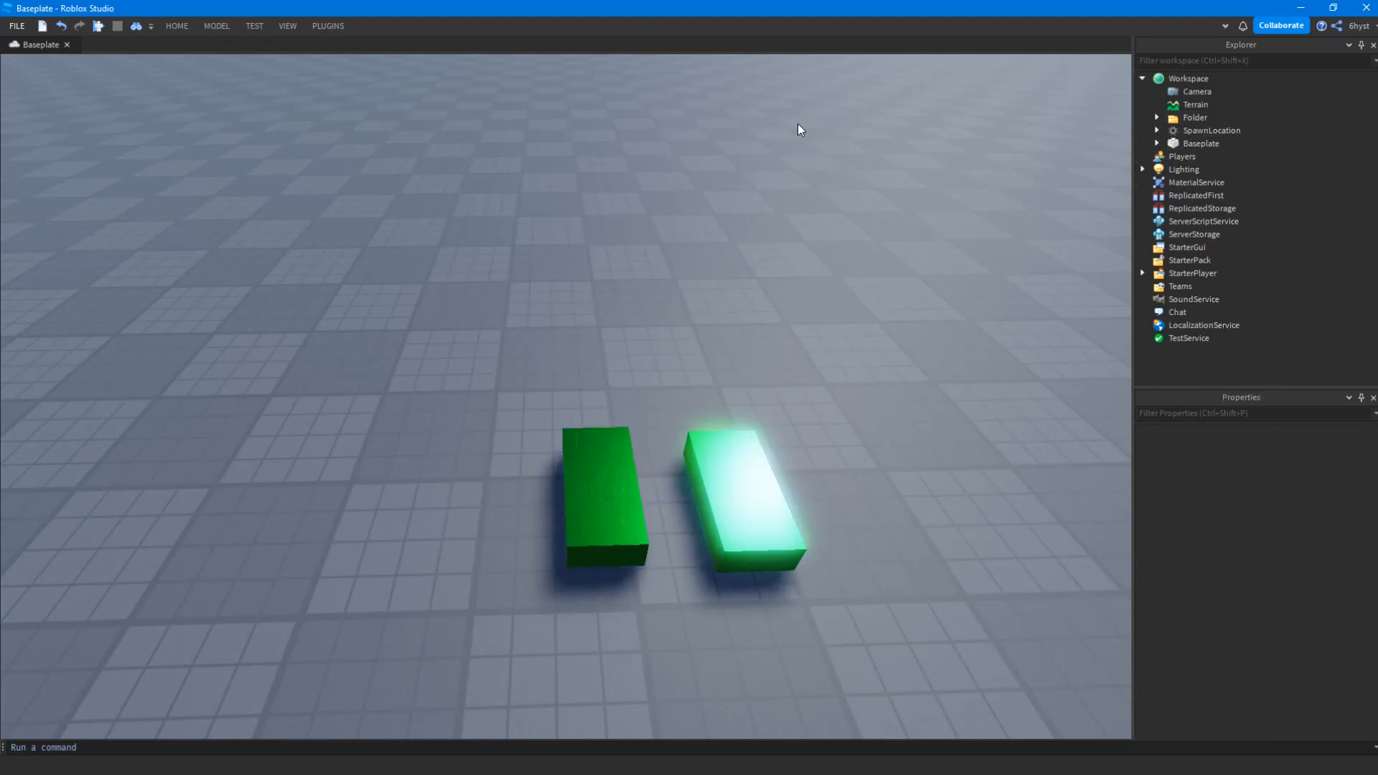
left_click_drag(359, 332, 668, 498)
scroll(627, 490, "down", 3)
middle_click_drag(628, 491, 569, 481)
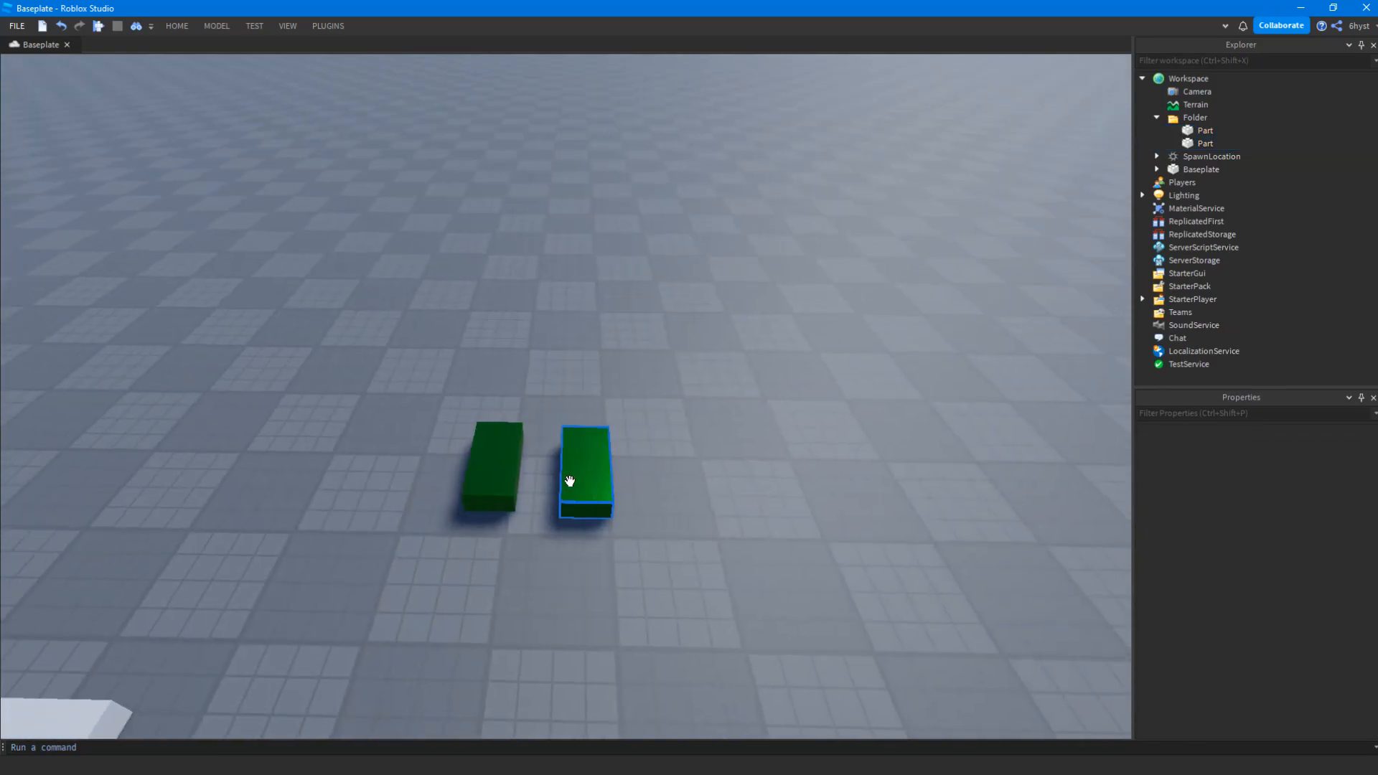
left_click_drag(390, 363, 656, 550)
left_click(768, 607)
scroll(768, 607, "up", 4)
right_click_drag(768, 607, 751, 600)
scroll(751, 600, "down", 3)
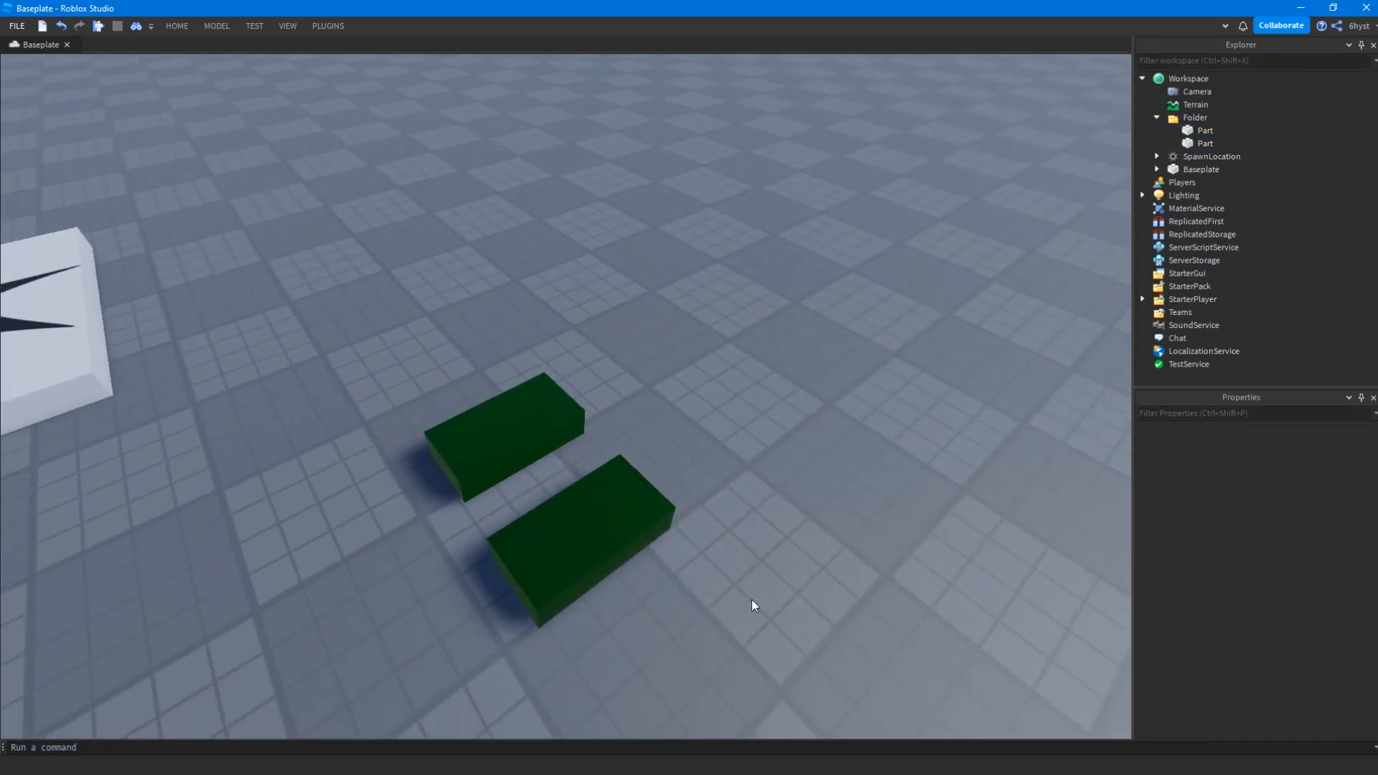
scroll(446, 422, "down", 4)
right_click_drag(445, 422, 445, 422)
scroll(445, 422, "up", 4)
right_click_drag(628, 437, 514, 461)
scroll(628, 437, "up", 3)
scroll(634, 446, "down", 4)
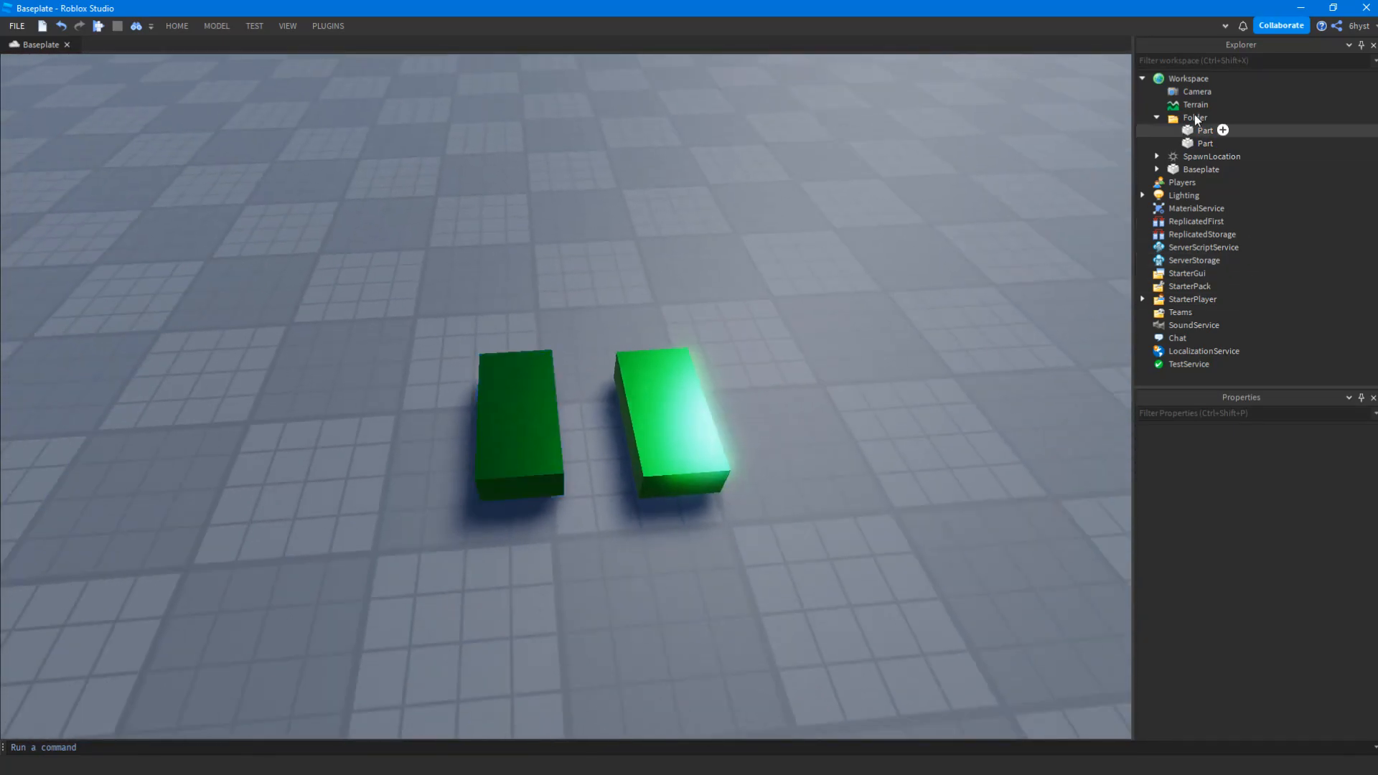
Box-select both green parts in the scene to check how the Folder's contents are selected, and deselect them
mouse_move(1202, 119)
left_click_drag(861, 543, 402, 355)
left_click_drag(379, 184, 786, 546)
left_click_drag(840, 612, 388, 342)
left_click_drag(226, 101, 933, 616)
left_click_drag(825, 635, 370, 245)
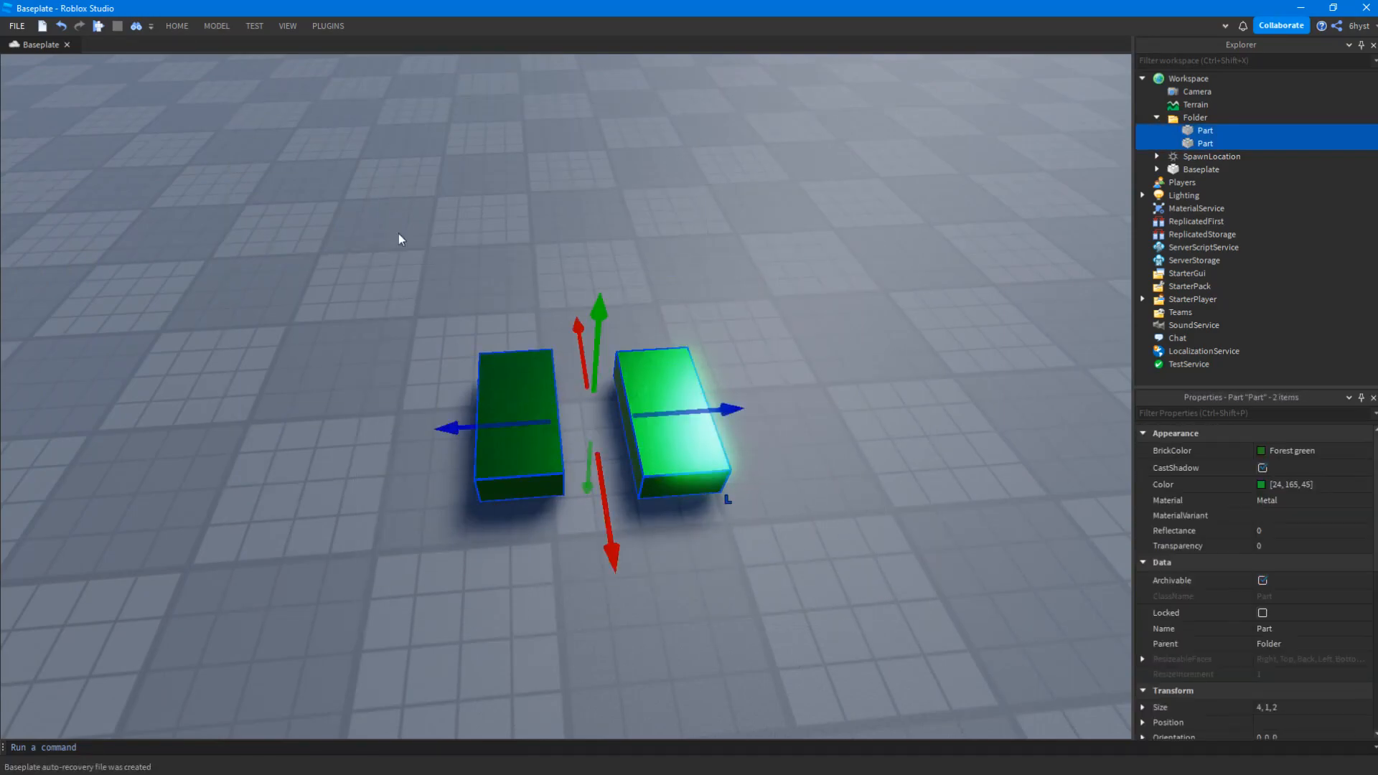
left_click(634, 209)
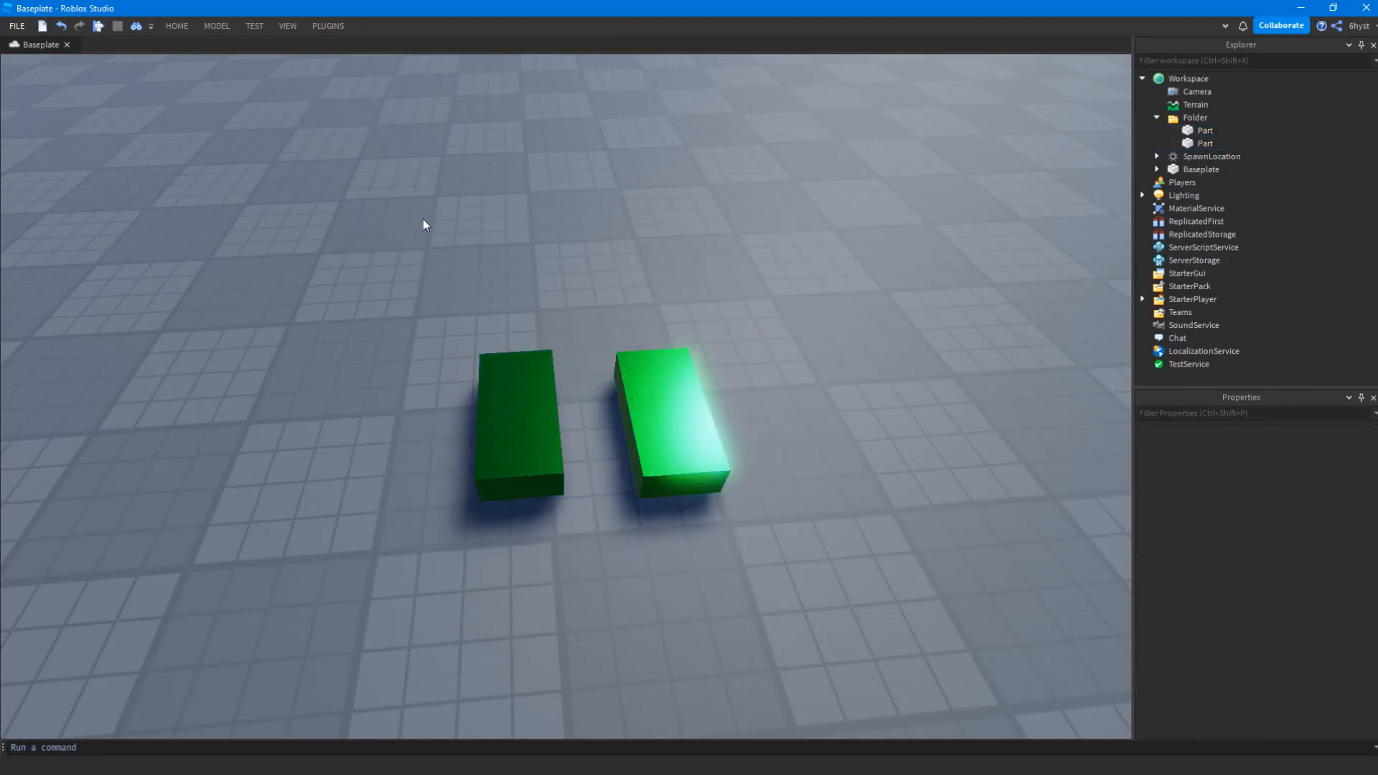
Select the Folder's two parts one after the other to match each entry to its object, and deselect
left_click_drag(397, 203, 888, 515)
left_click_drag(884, 632, 412, 236)
mouse_move(1206, 137)
left_mouse_down()
mouse_move(1235, 163)
mouse_move(1195, 128)
left_mouse_up()
left_click(1195, 130)
left_click(1196, 143)
left_click(1198, 130)
left_click(1197, 143)
left_click(1200, 130)
left_click(1195, 143)
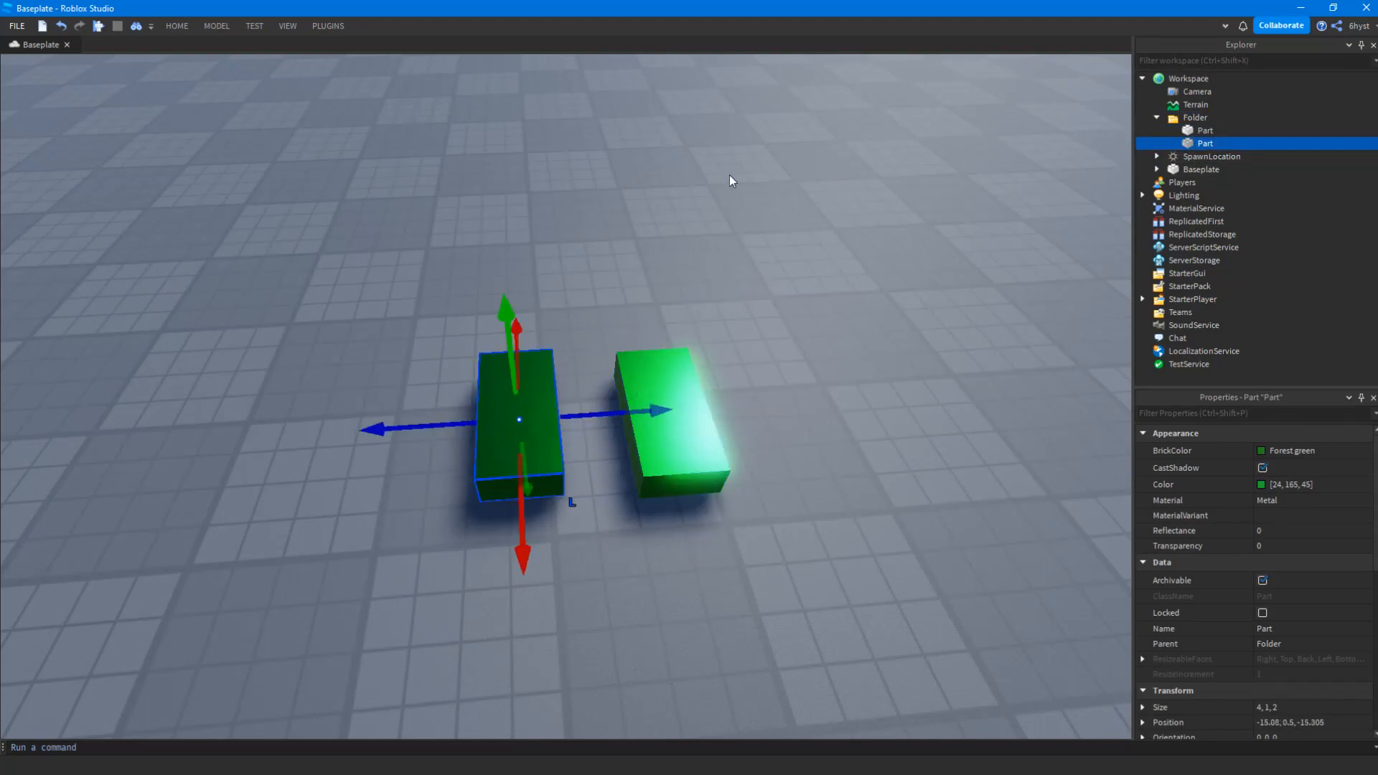
left_click(729, 176)
scroll(614, 171, "up", 3)
scroll(615, 171, "down", 5)
scroll(597, 303, "up", 8)
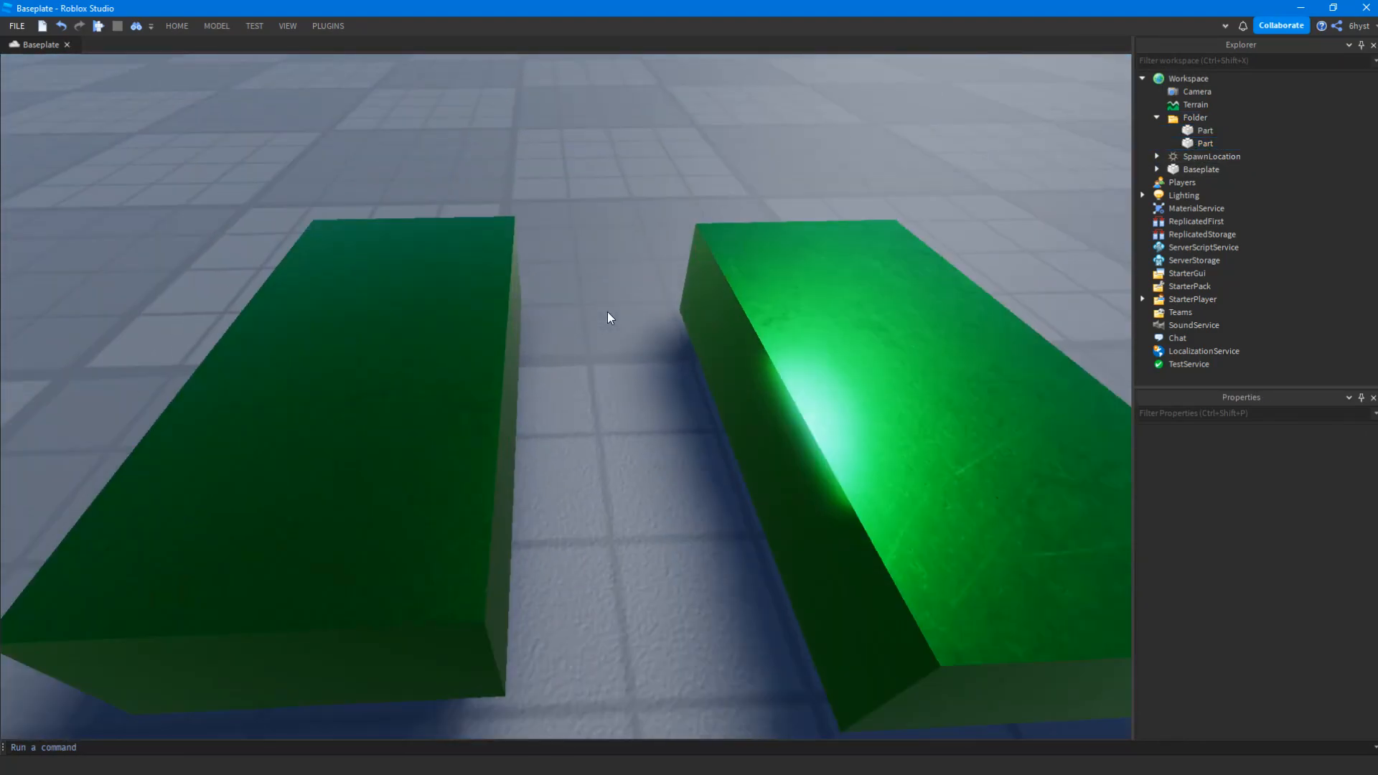
scroll(608, 313, "down", 8)
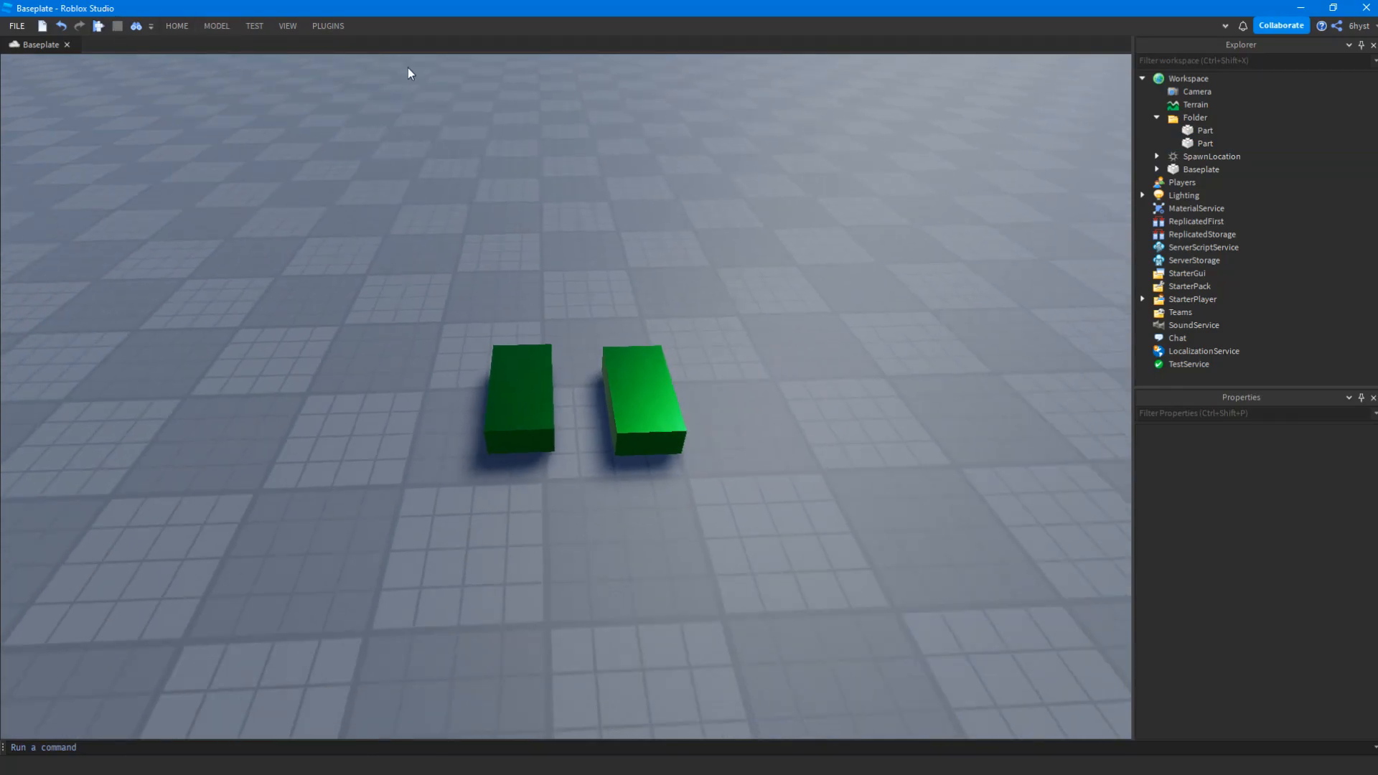
Review the simulation modes Play, Play Here and Run without starting any of them
left_click(254, 27)
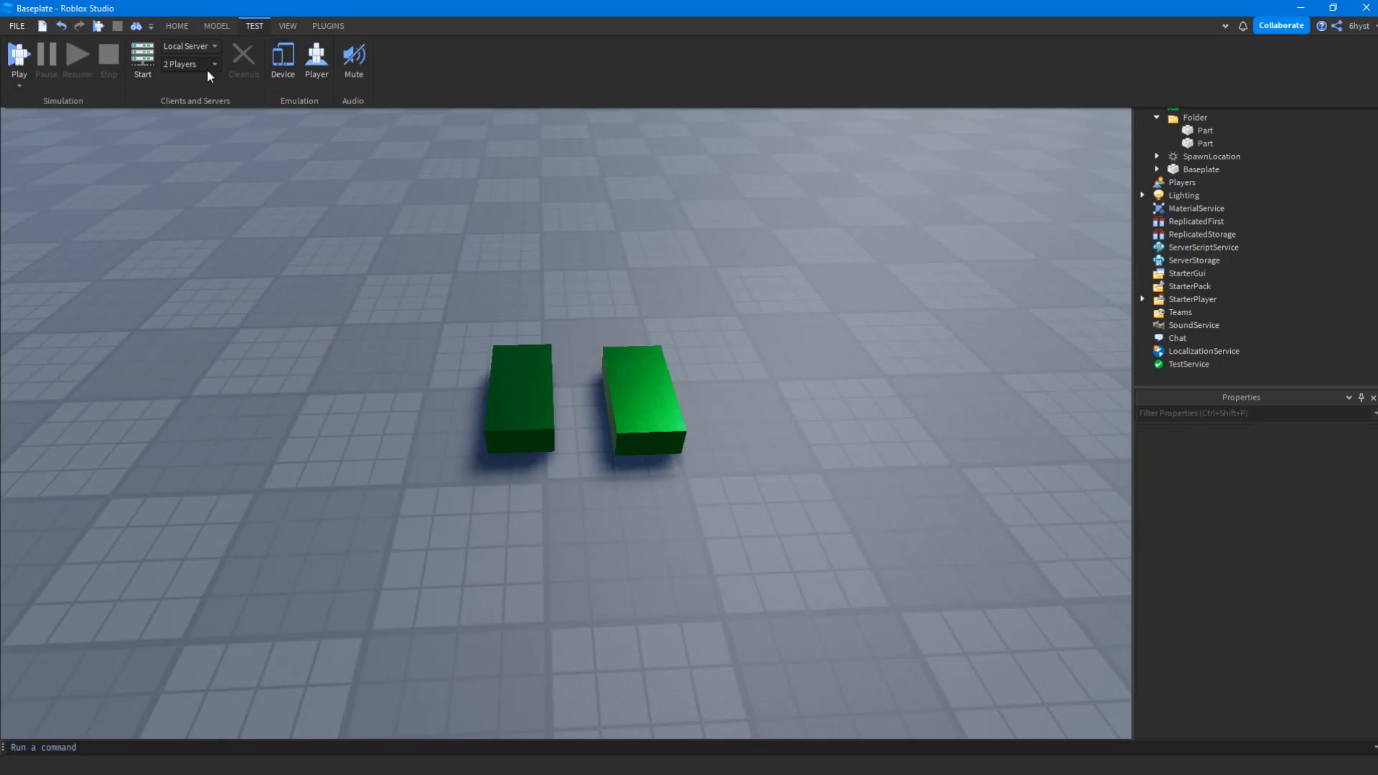
left_click(20, 85)
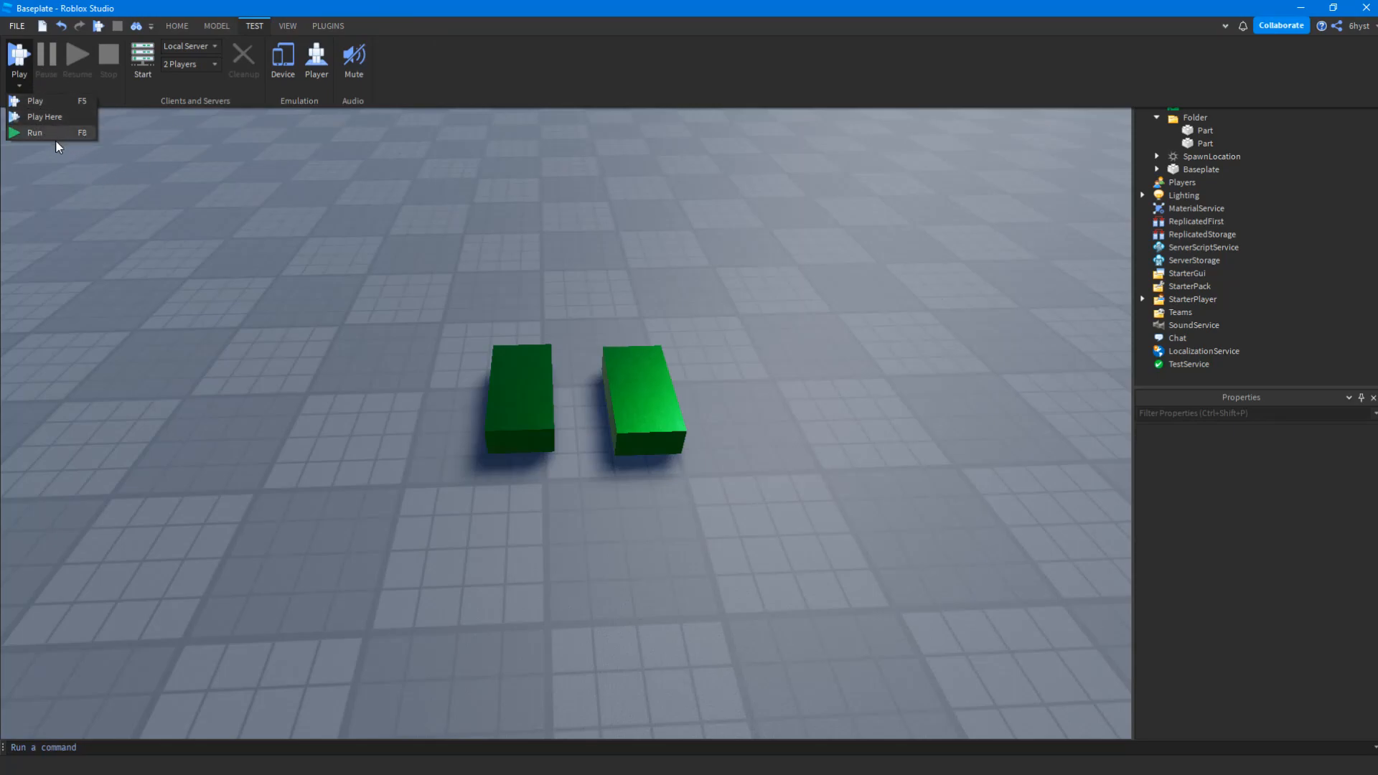
left_click(473, 229)
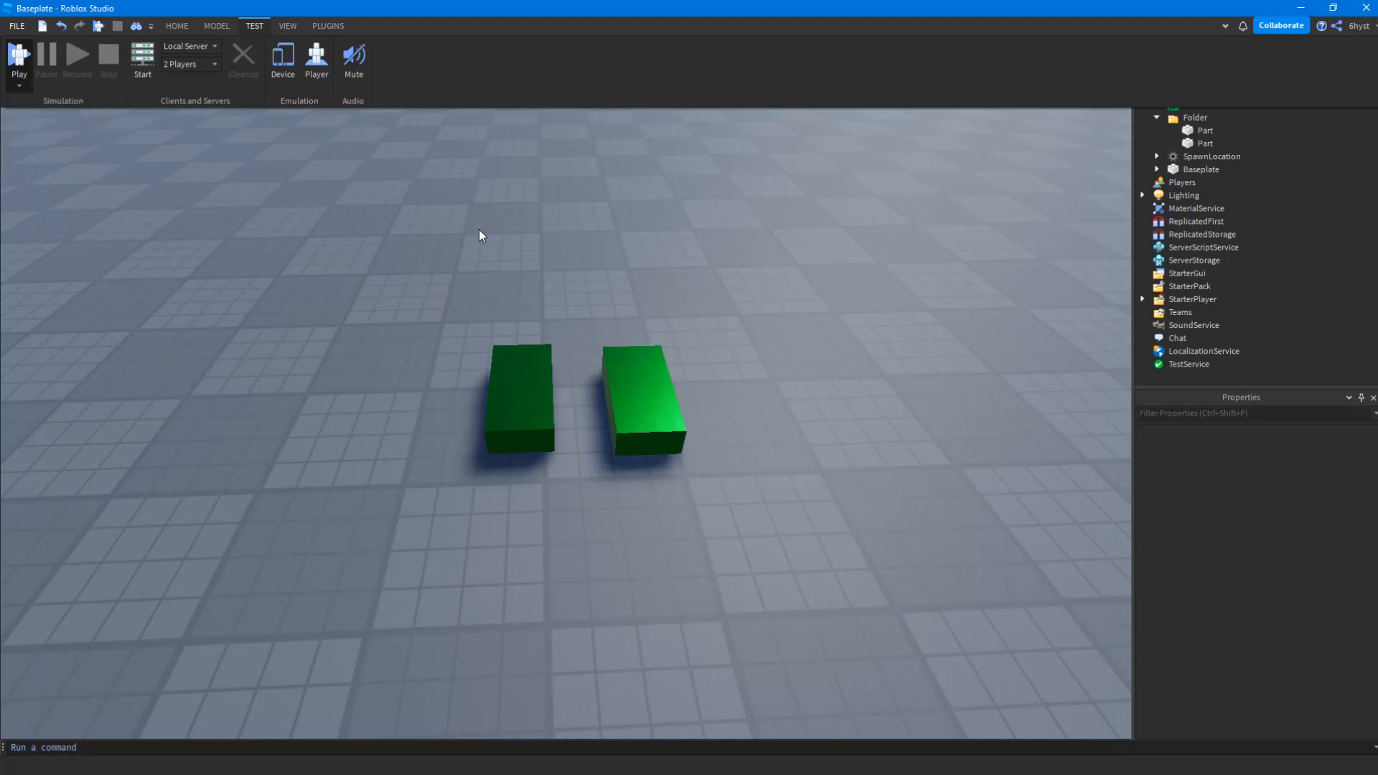
right_click_drag(504, 246, 510, 270)
left_click_drag(257, 215, 840, 603)
left_click_drag(755, 641, 549, 290)
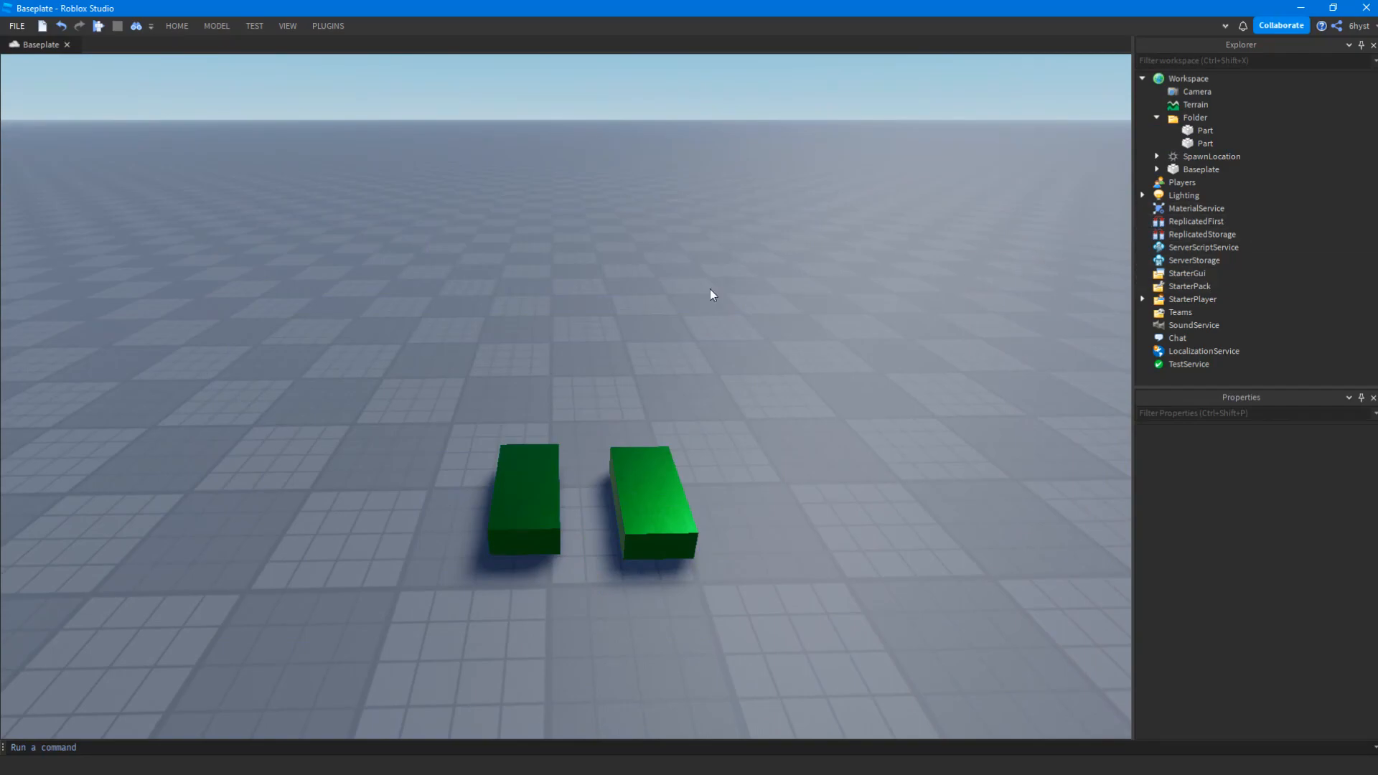
right_click_drag(484, 319, 483, 319)
left_click_drag(355, 328, 839, 630)
left_click_drag(831, 680, 364, 263)
left_click(524, 277)
right_click_drag(524, 282, 524, 283)
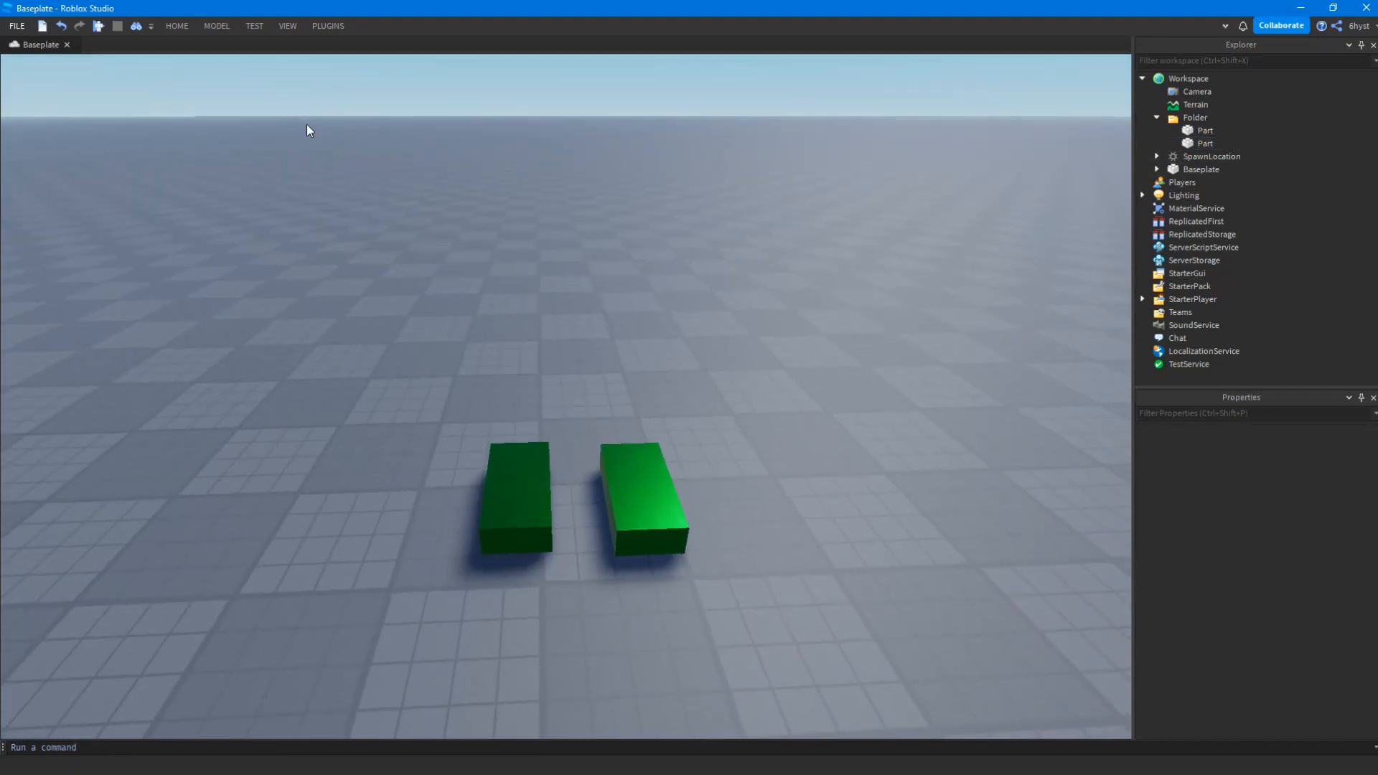
Review the player counts offered for a local server test, leaving the choice at 2 Players
left_click(274, 25)
left_click(254, 25)
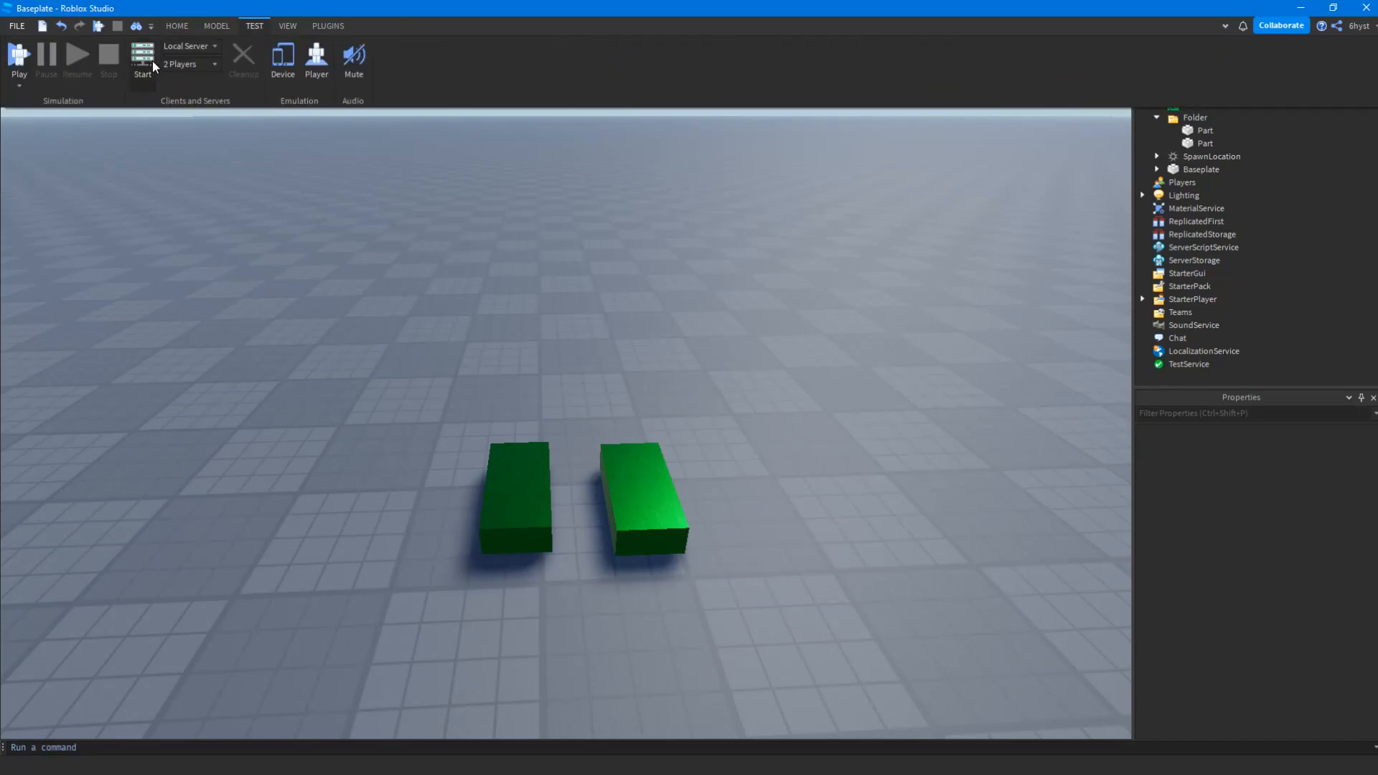
left_click(175, 64)
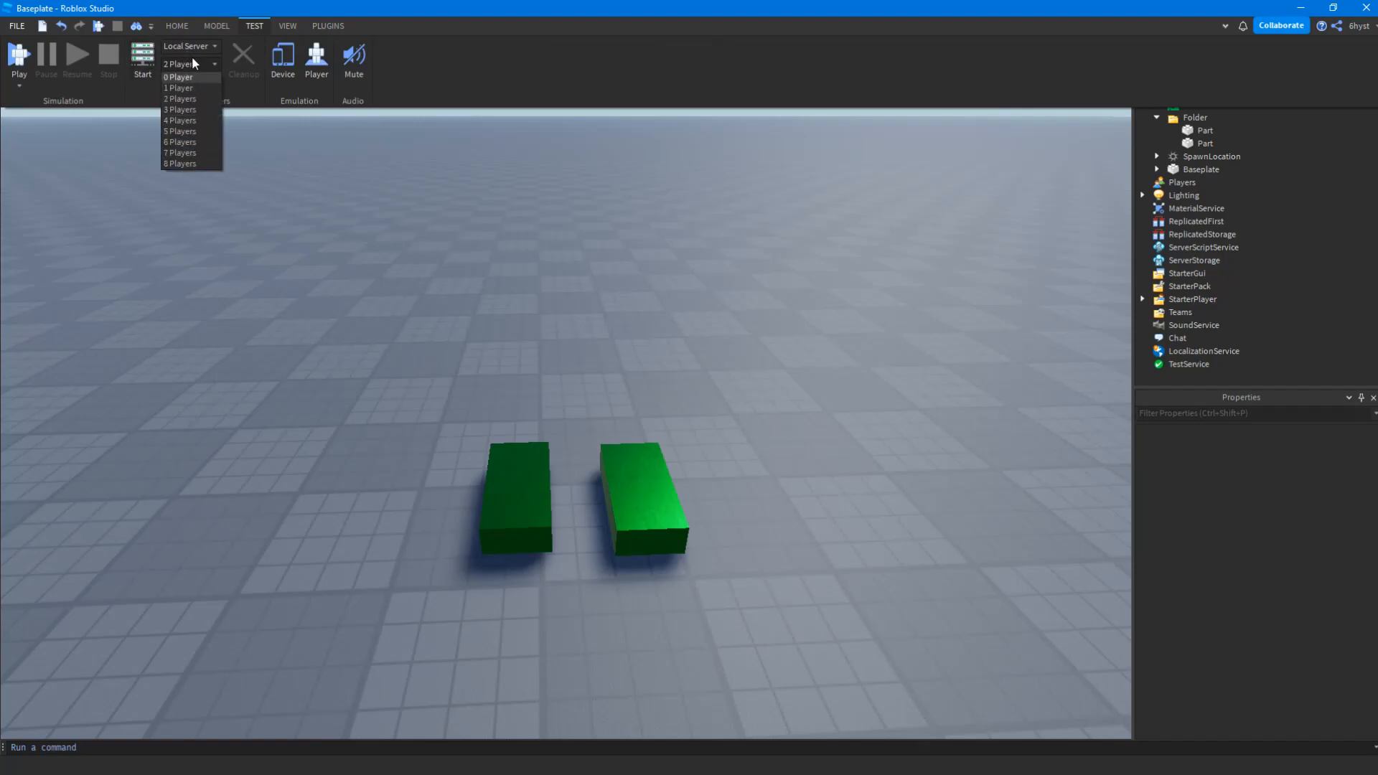
left_click(183, 65)
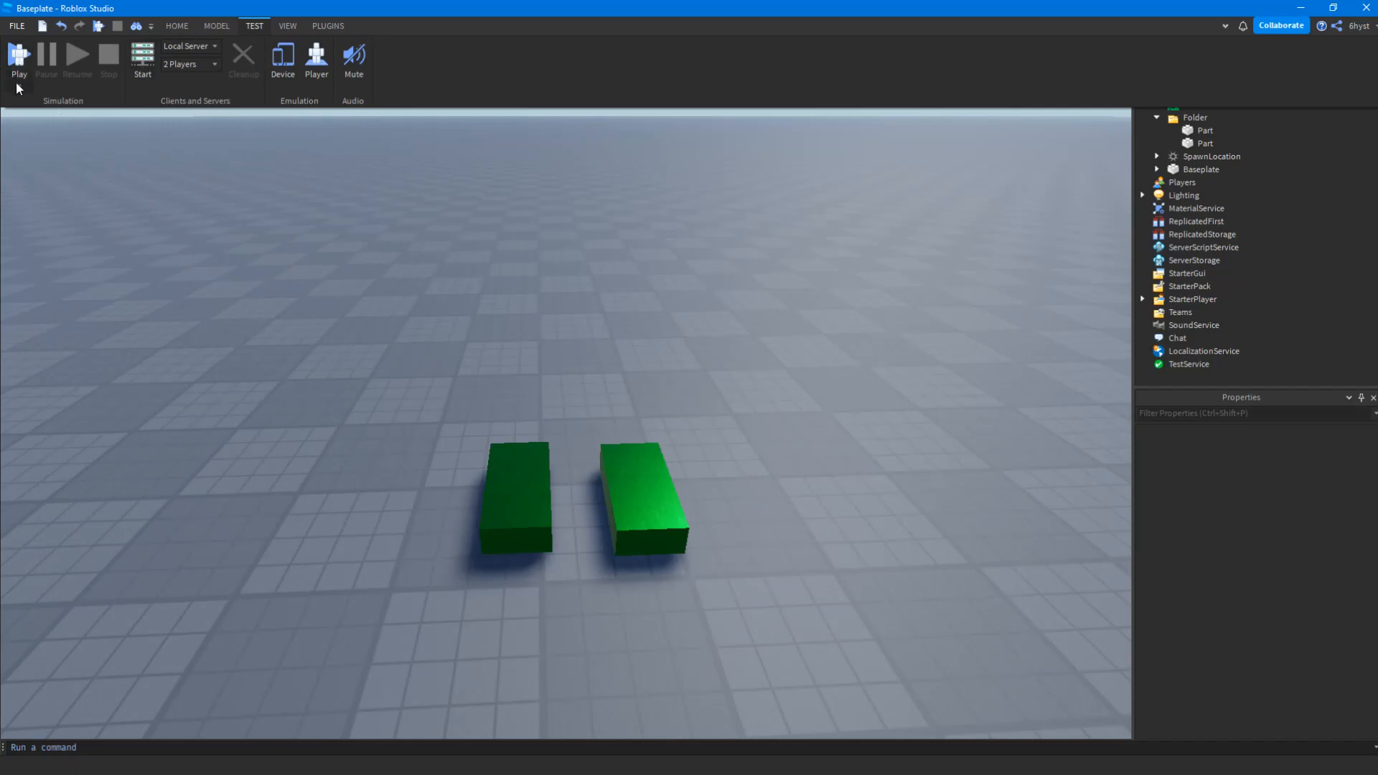
Start a Play simulation of the place
left_click(618, 246)
key("s")
right_click_drag(618, 246, 502, 251)
key("w")
left_click(177, 25)
left_click(254, 25)
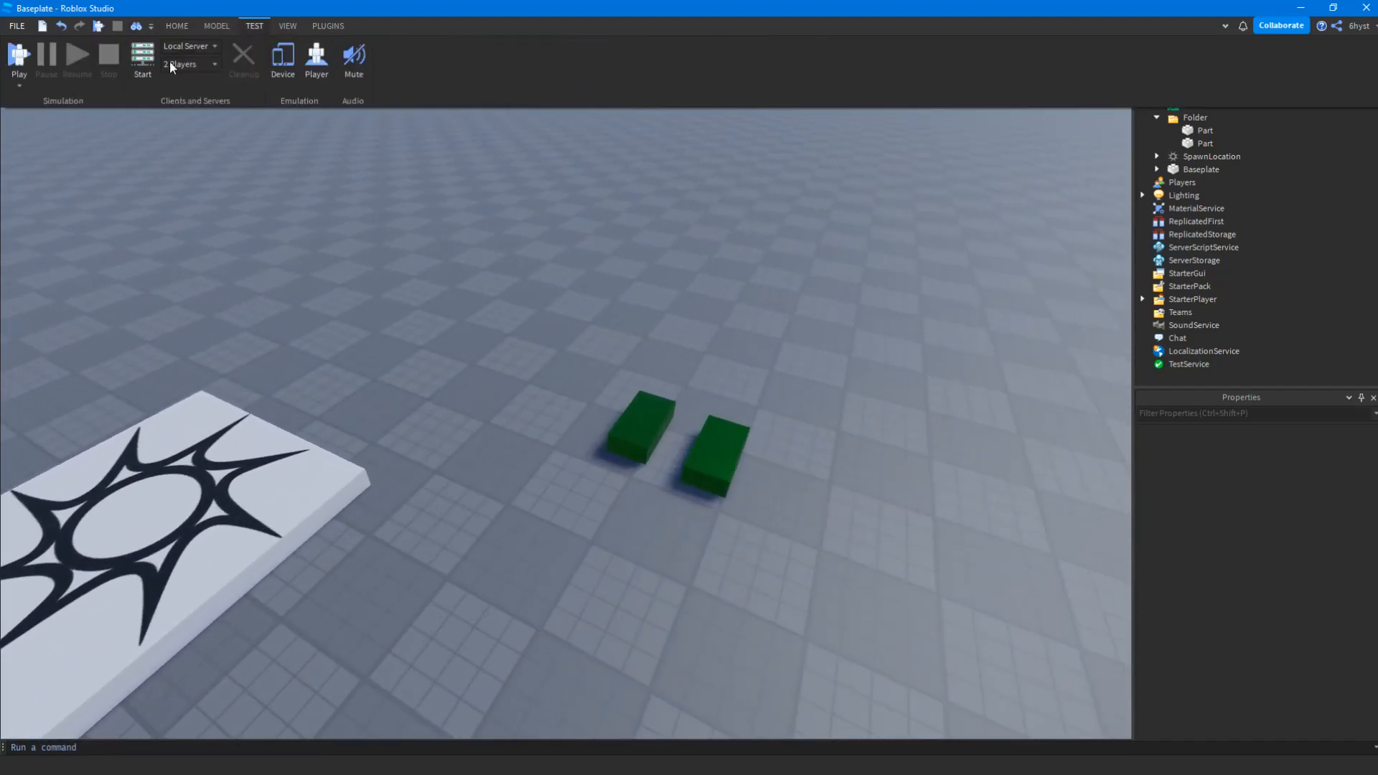
left_click(22, 55)
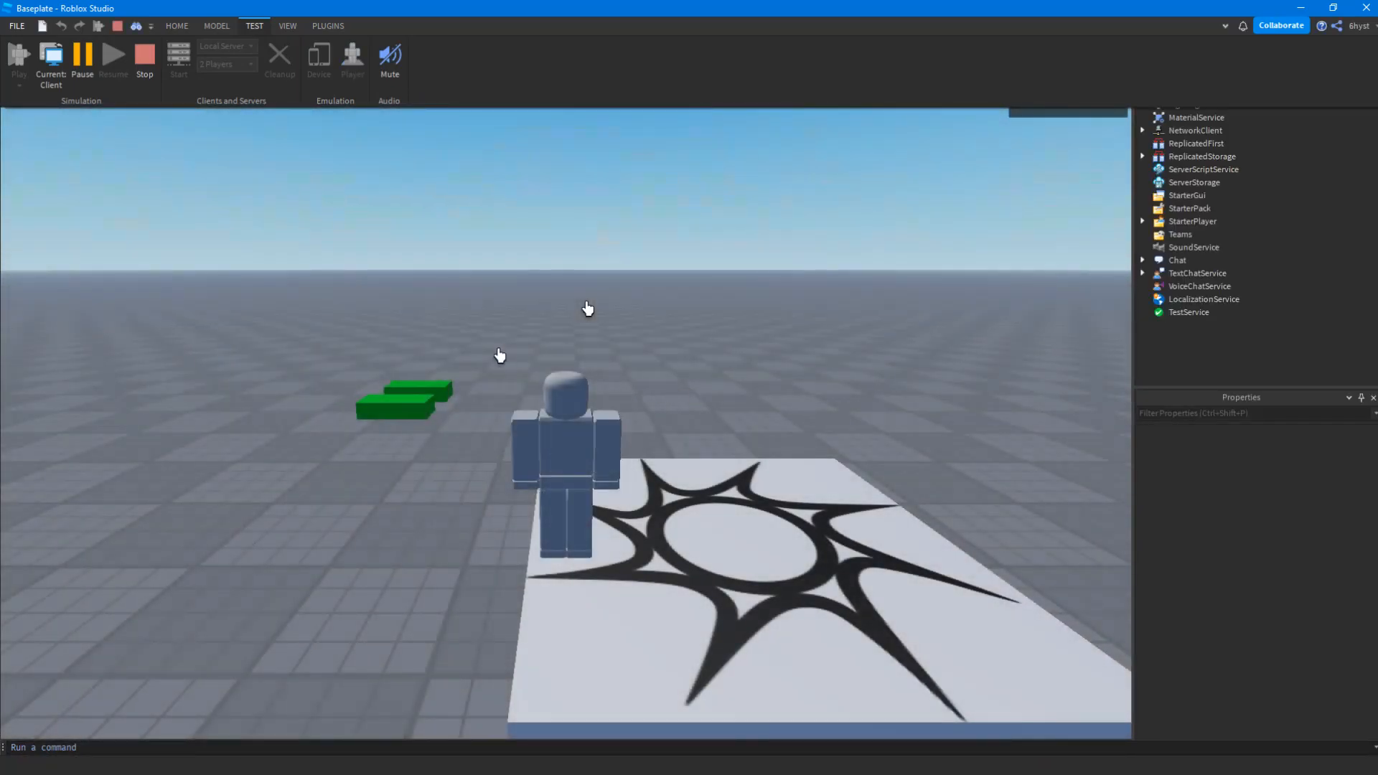
Walk the avatar off the spawn location onto the baseplate, facing the green parts
left_click(571, 315)
right_click_drag(570, 315, 571, 315)
key("w")
scroll(570, 315, "down", 3)
scroll(571, 315, "up", 3)
key("d")
key("a")
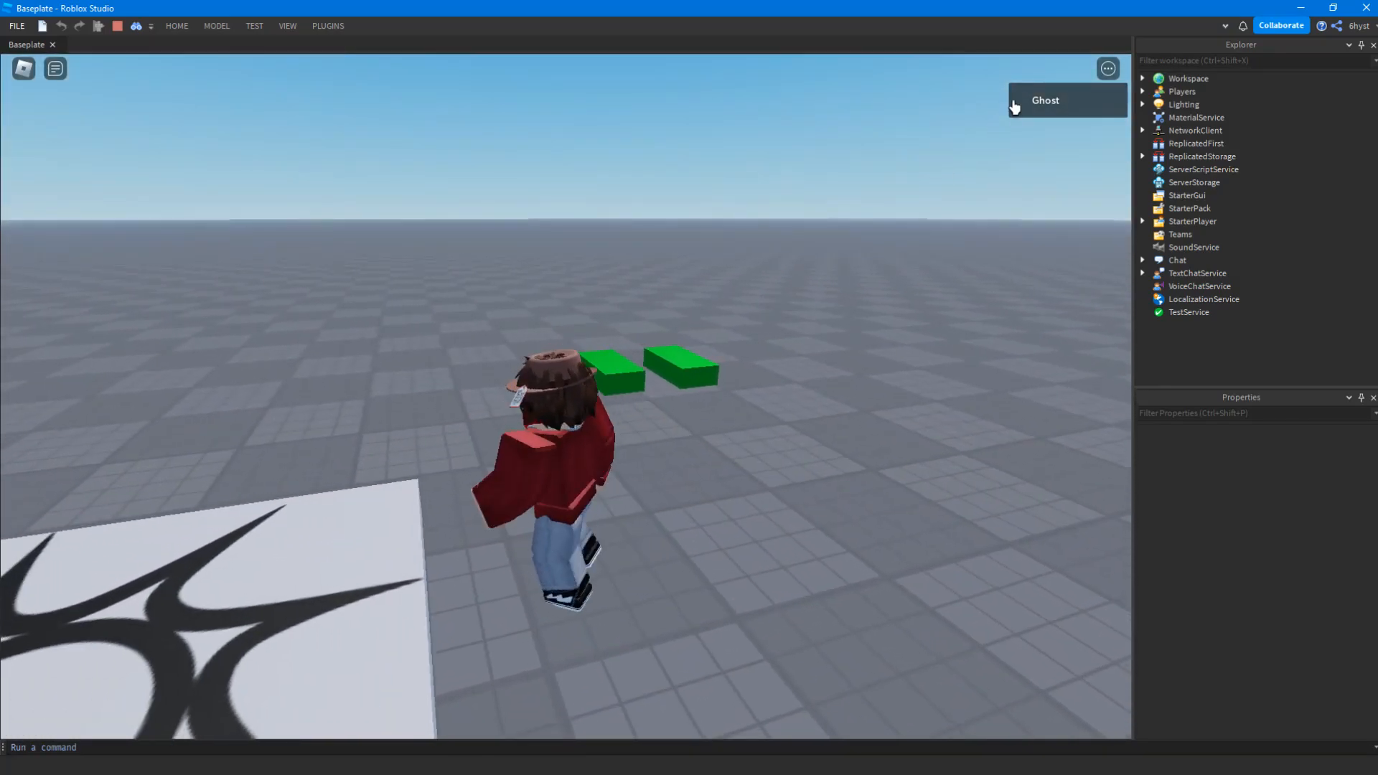
key("d")
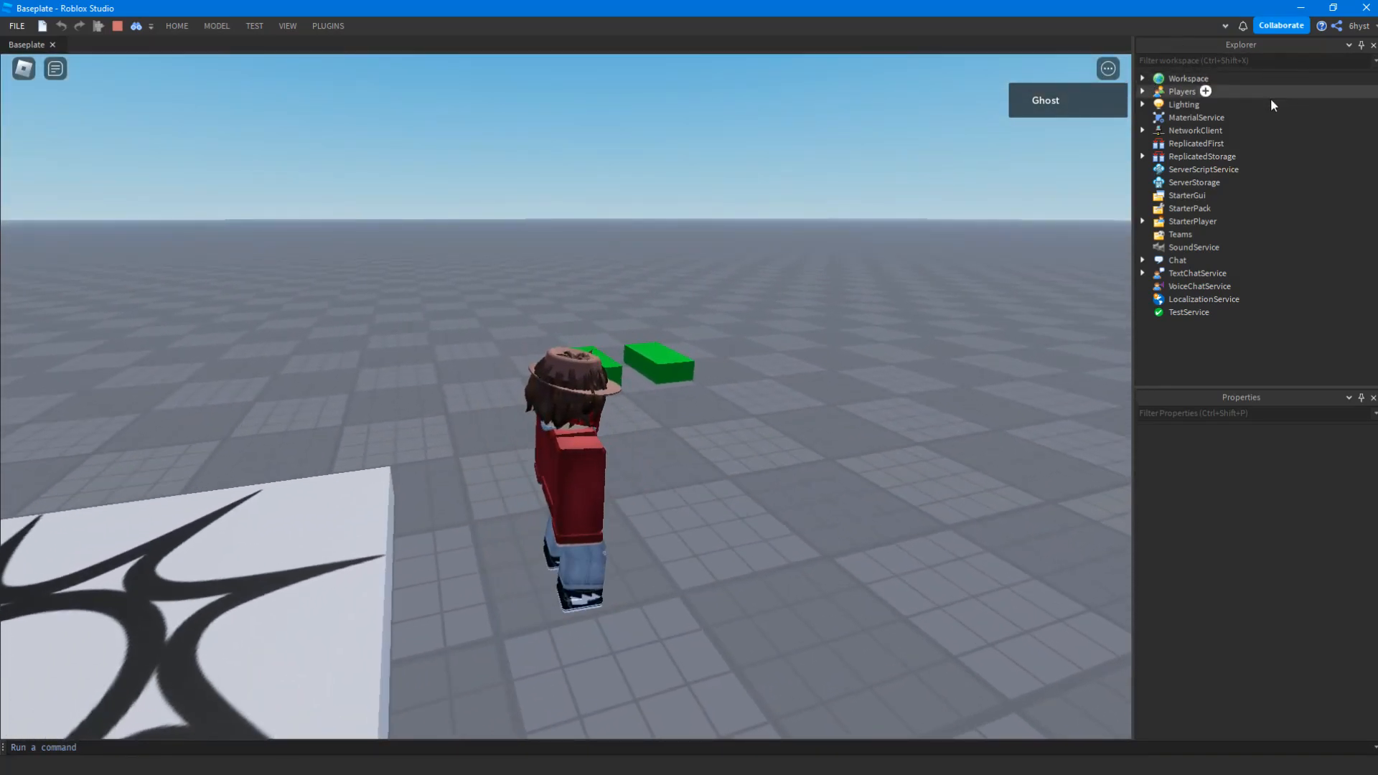
Expand the Players service and select the player object inside it to examine its properties
left_click(1142, 92)
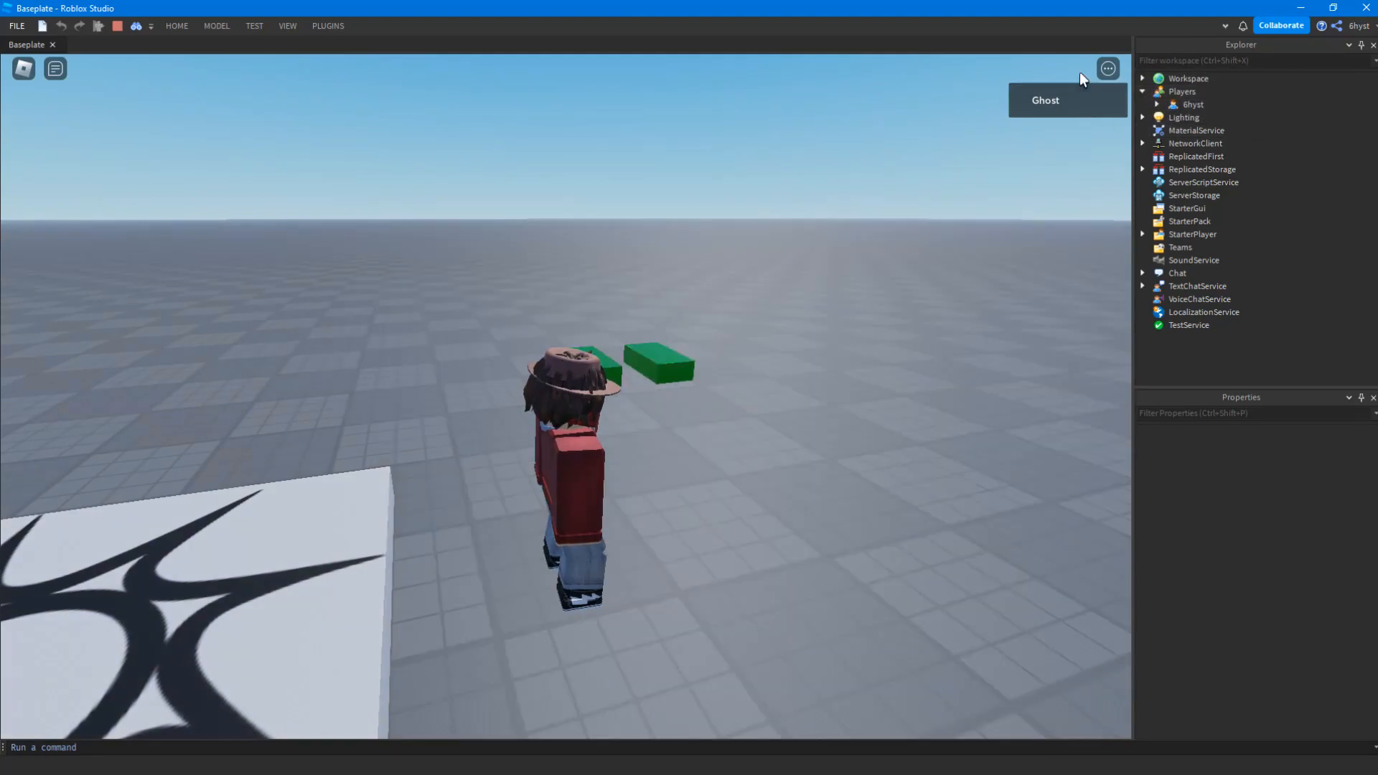
left_click(1183, 92)
left_click(1188, 104)
left_click(1183, 93)
left_click(1184, 104)
left_click(1172, 92)
left_click(1188, 105)
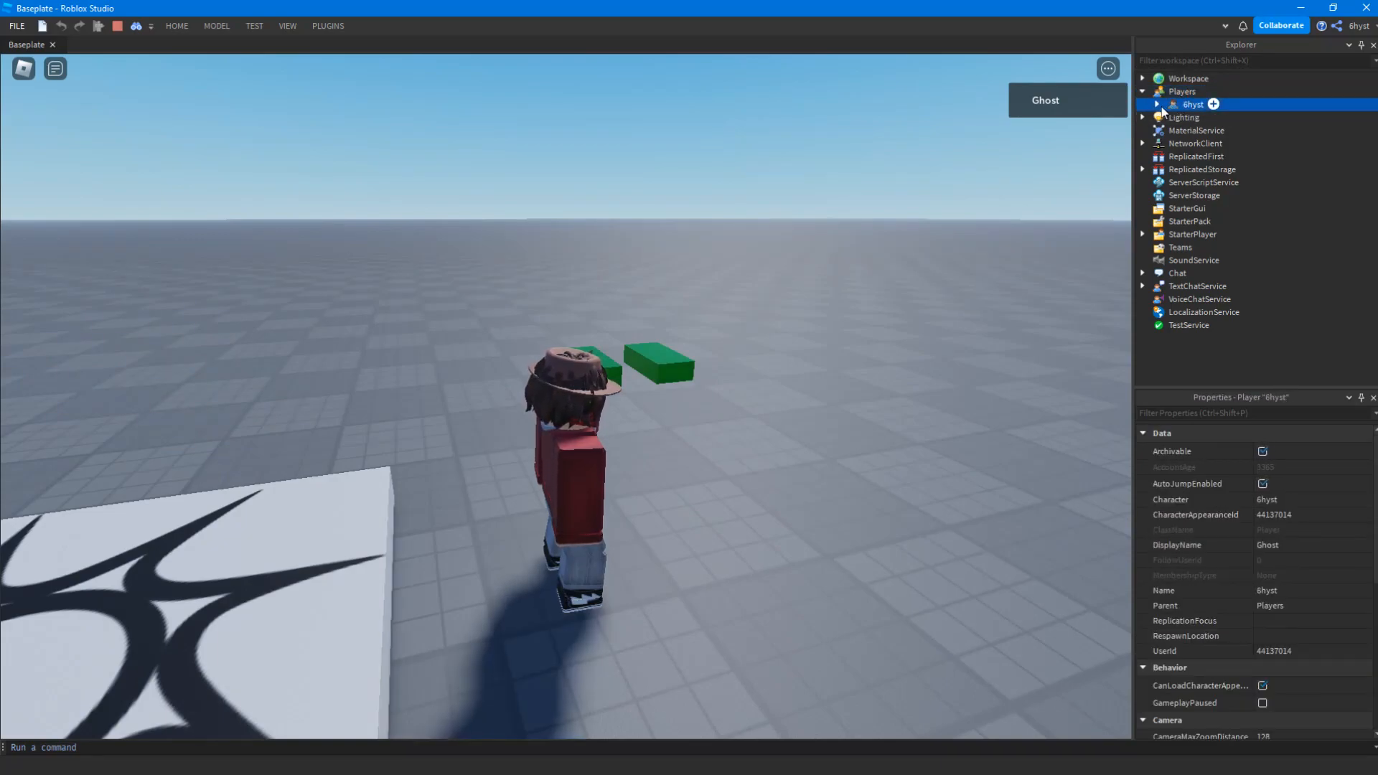
Expand the player object, examine its Backpack and StarterGear, and compare its PlayerGui with StarterGui
left_click(1158, 105)
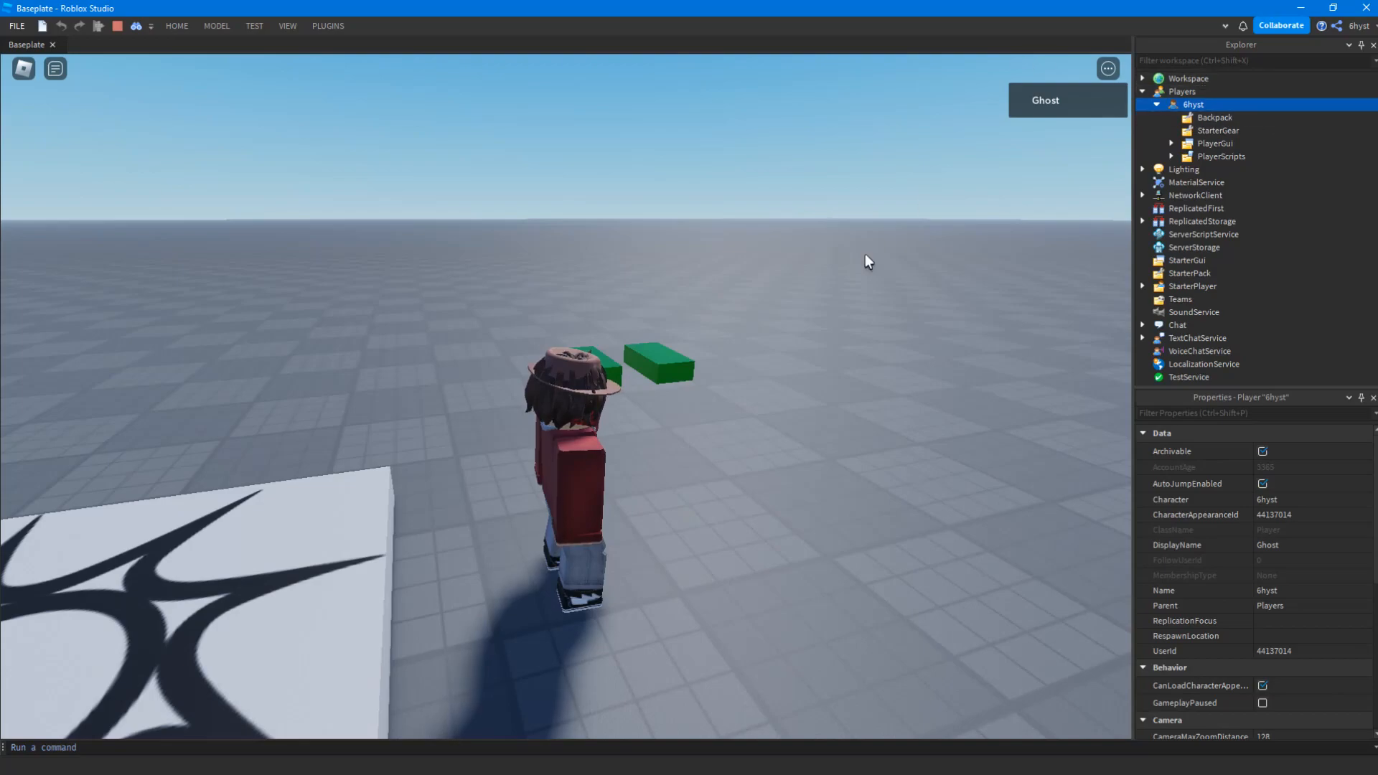
left_click(1209, 119)
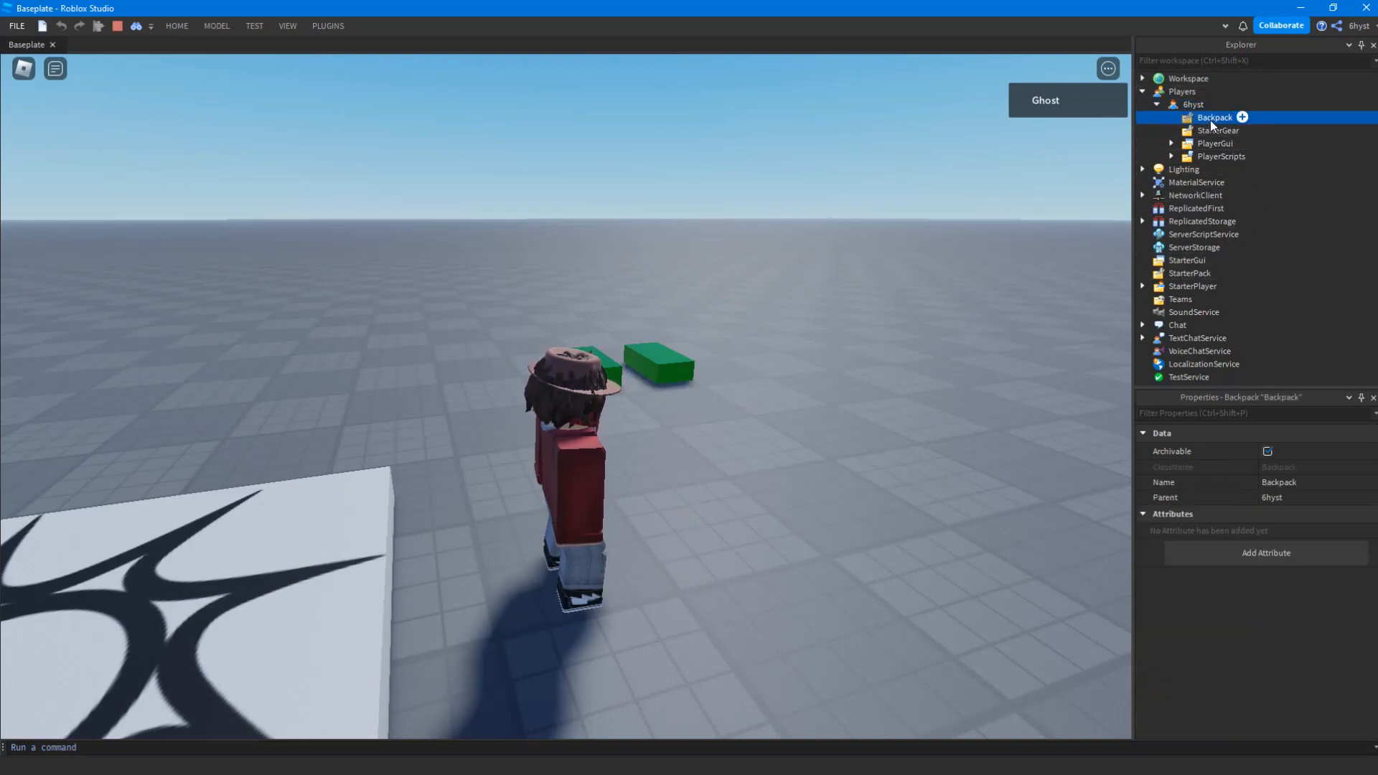
left_click(1213, 132)
left_click(1202, 145)
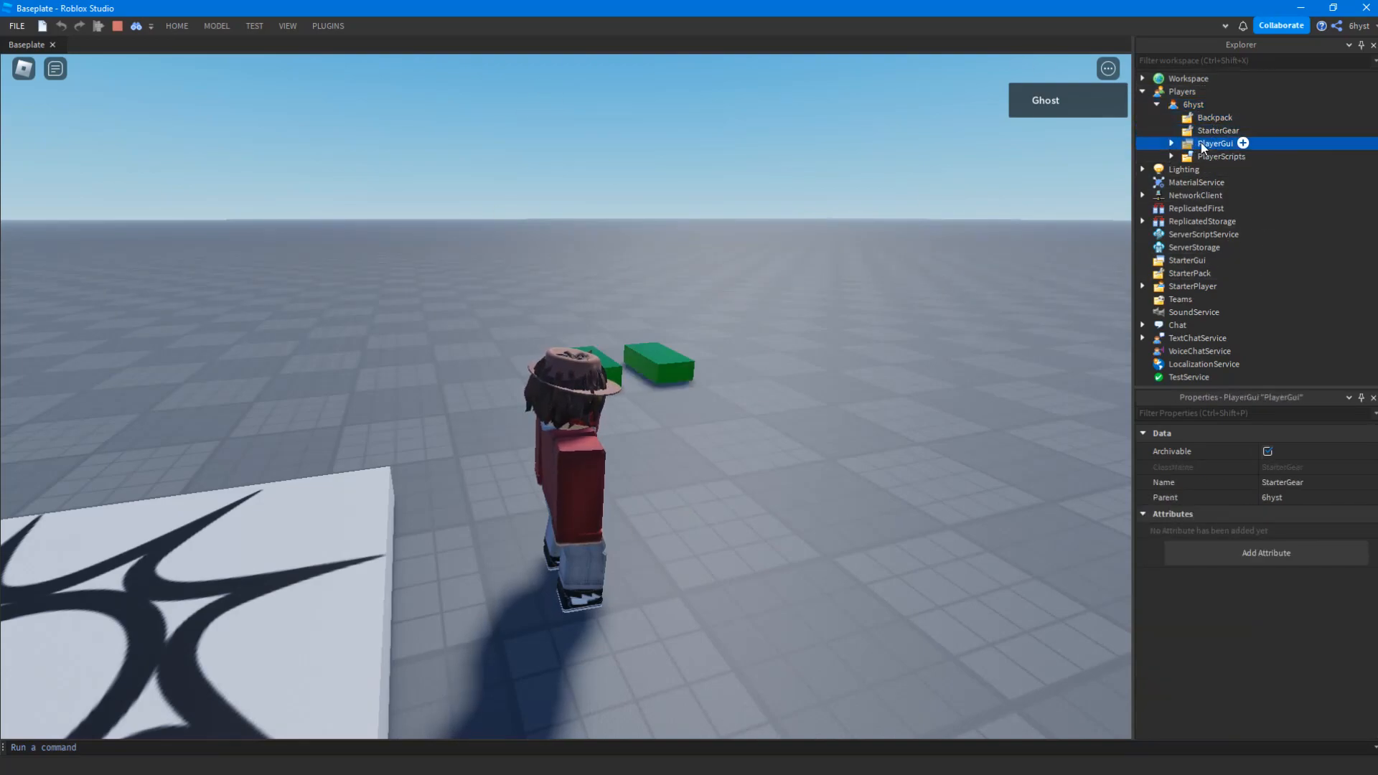
left_click(1185, 263)
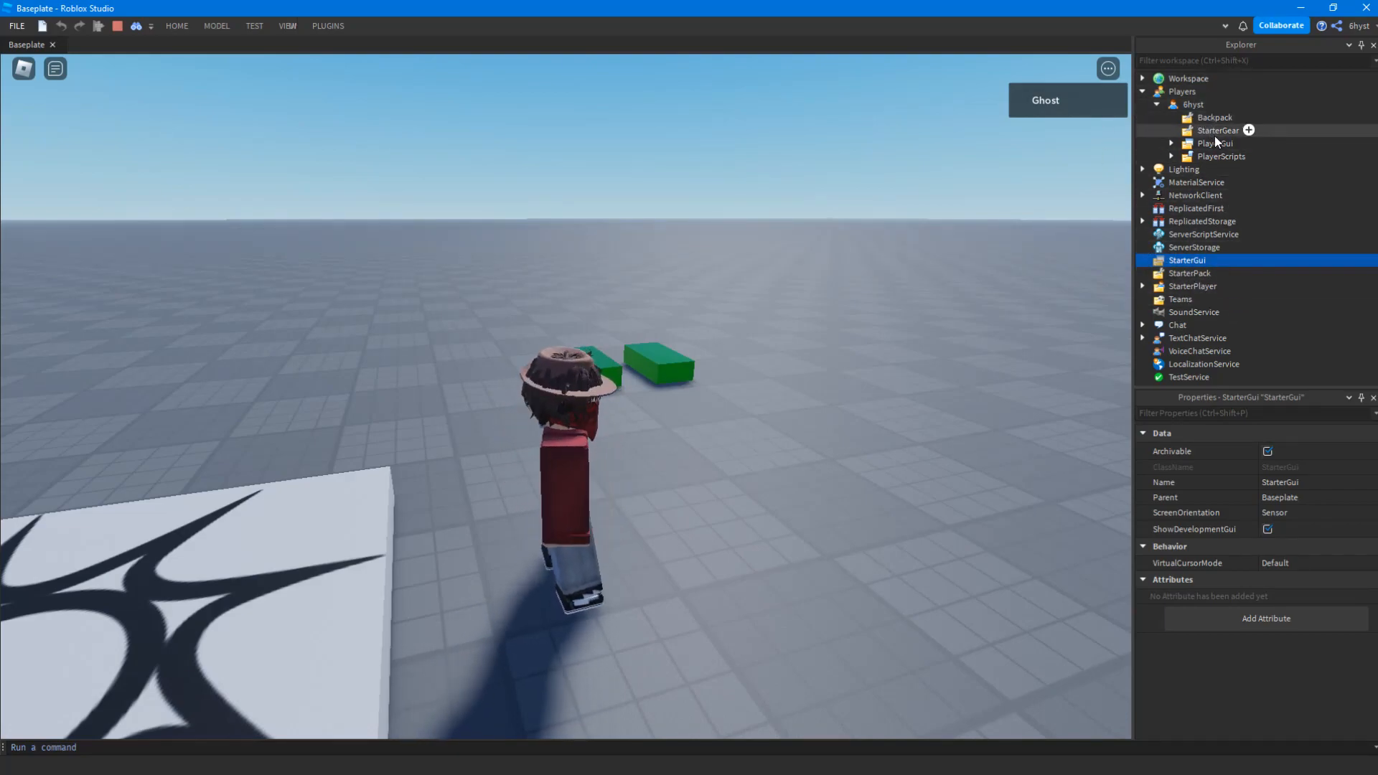
left_click(1172, 143)
left_click(1172, 144)
Compare StarterPack with the player's Backpack, and StarterPlayer's script containers with the player's PlayerScripts
left_click(1185, 273)
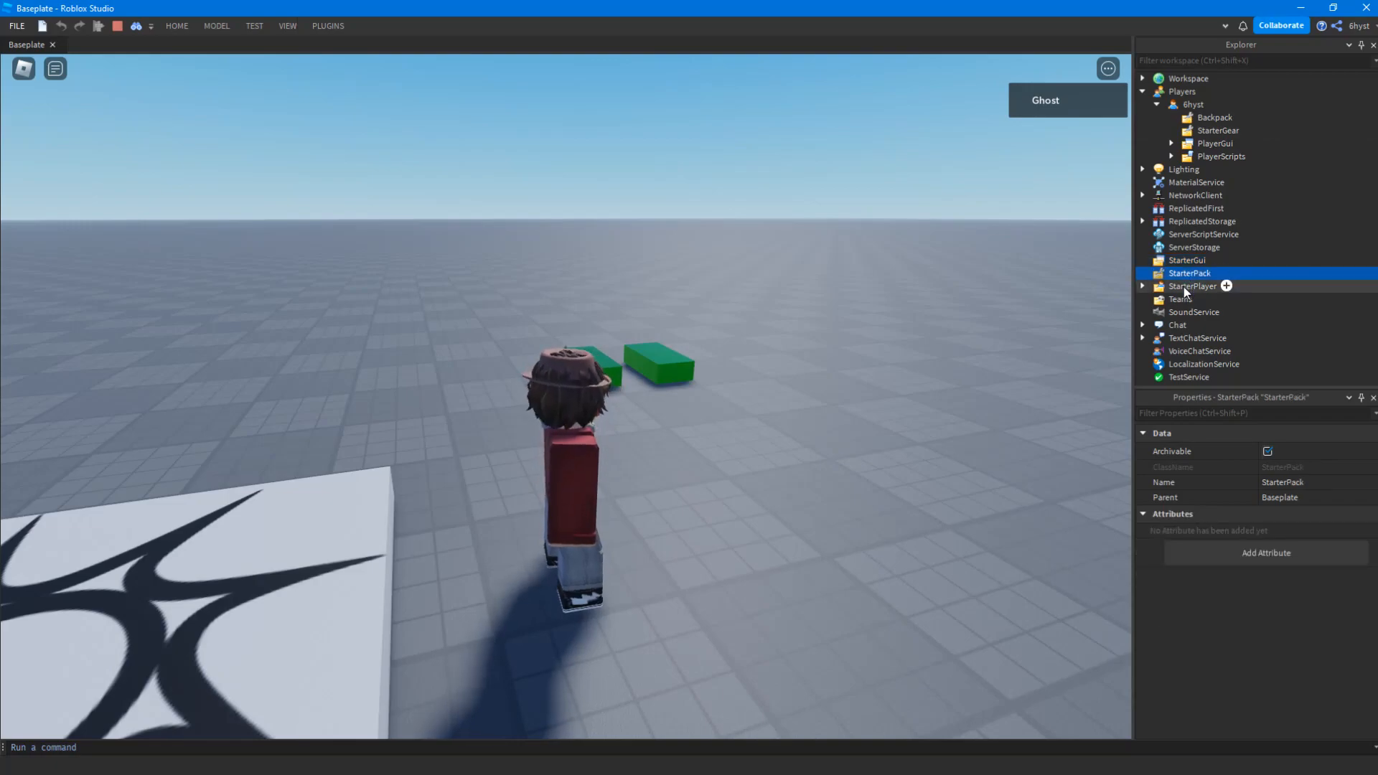
left_click(1200, 118)
left_click(1206, 154)
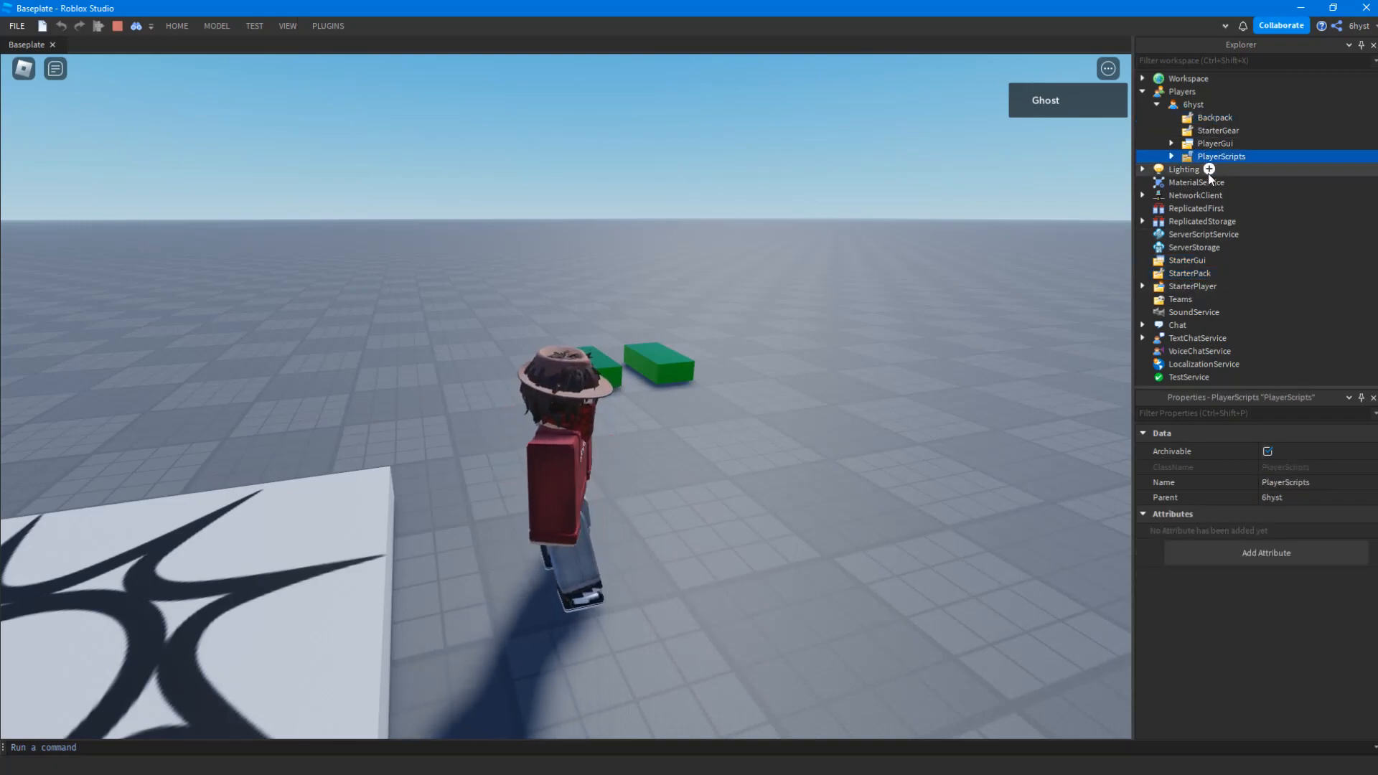
left_click(1143, 286)
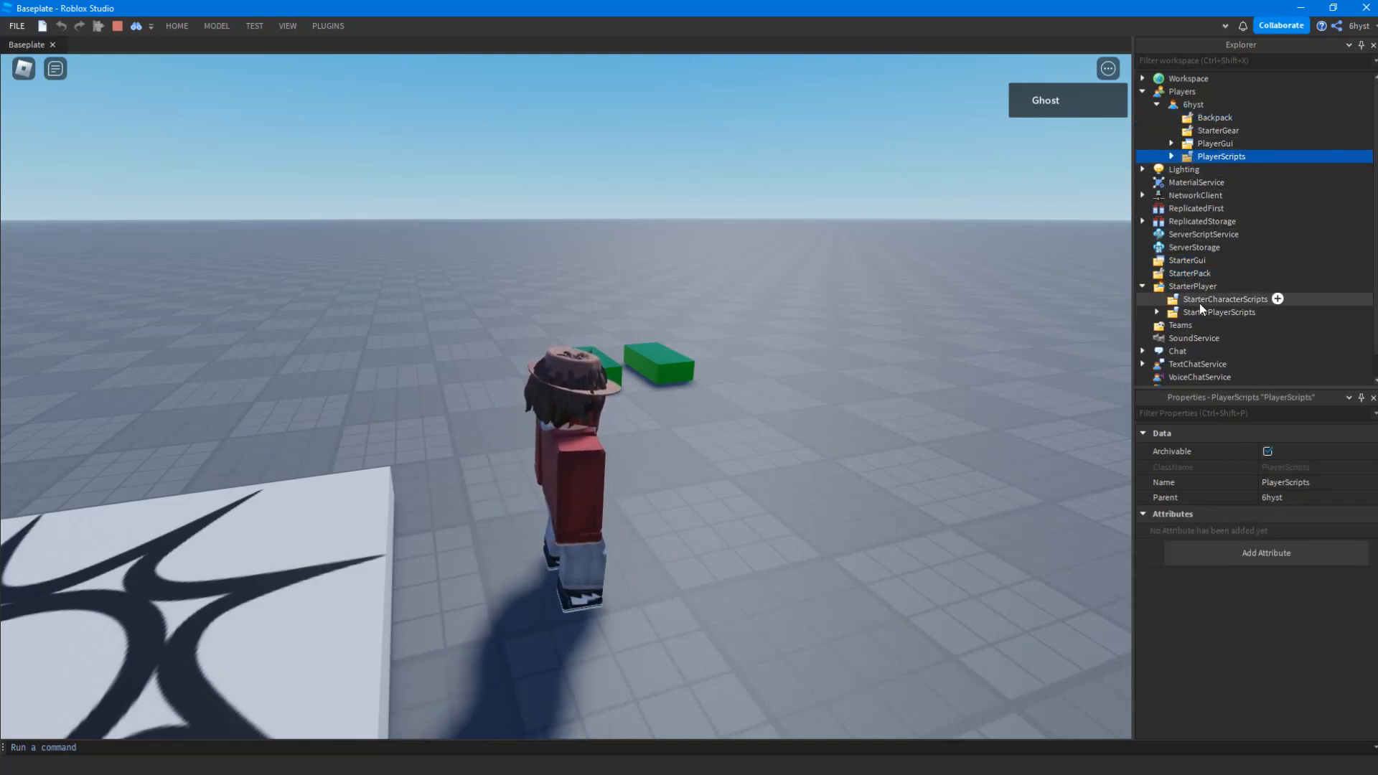
left_click(1171, 156)
left_click(1171, 157)
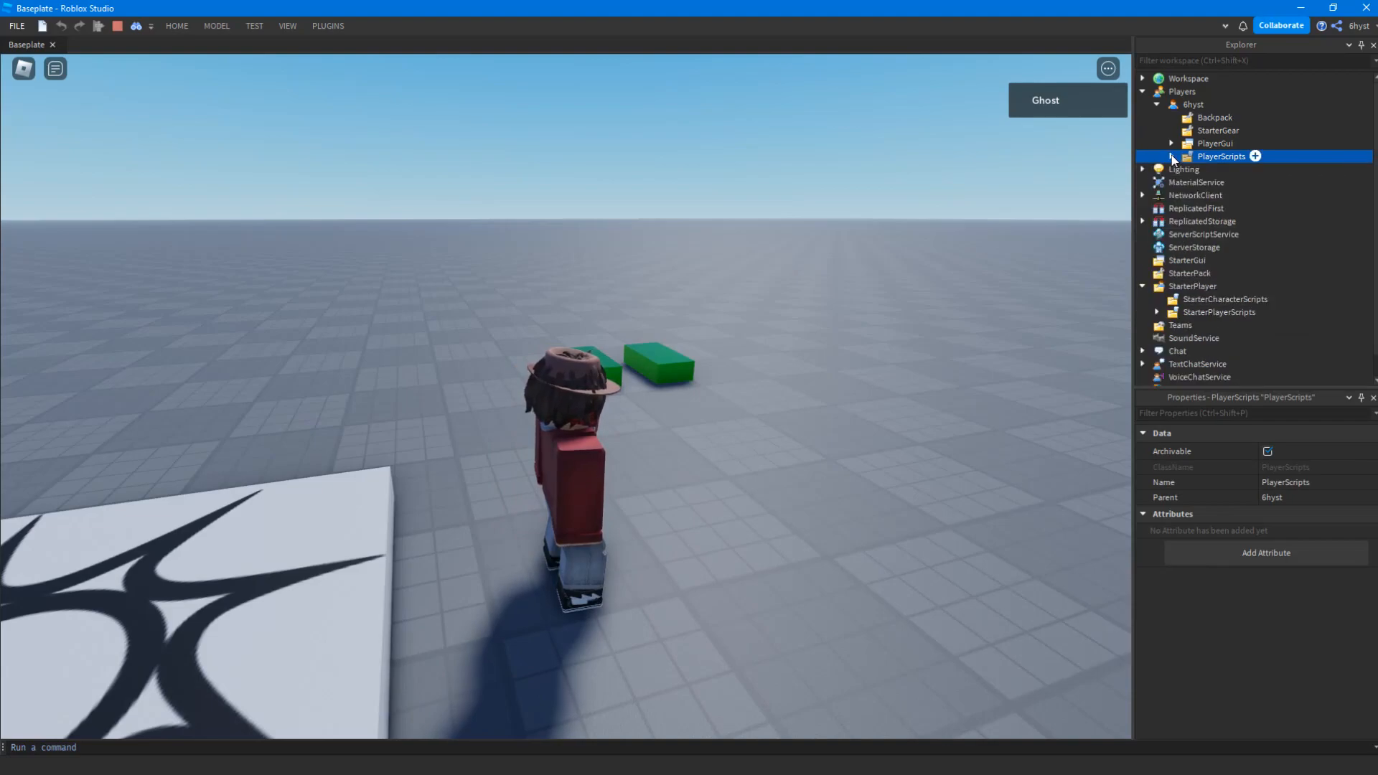
Collapse the player object, examine its properties alongside the avatar in the scene, and collapse the Players service
left_click(1157, 106)
left_click(1195, 105)
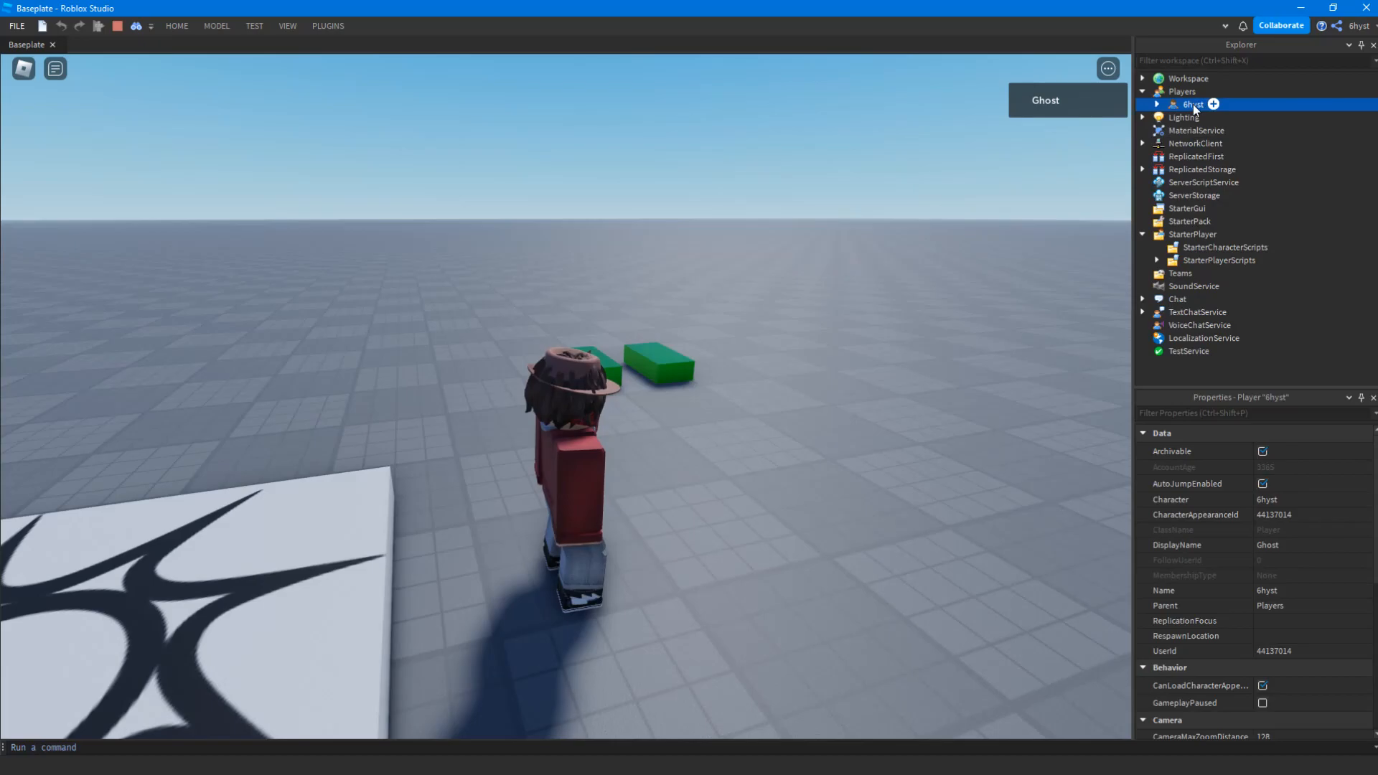
left_click(1186, 117)
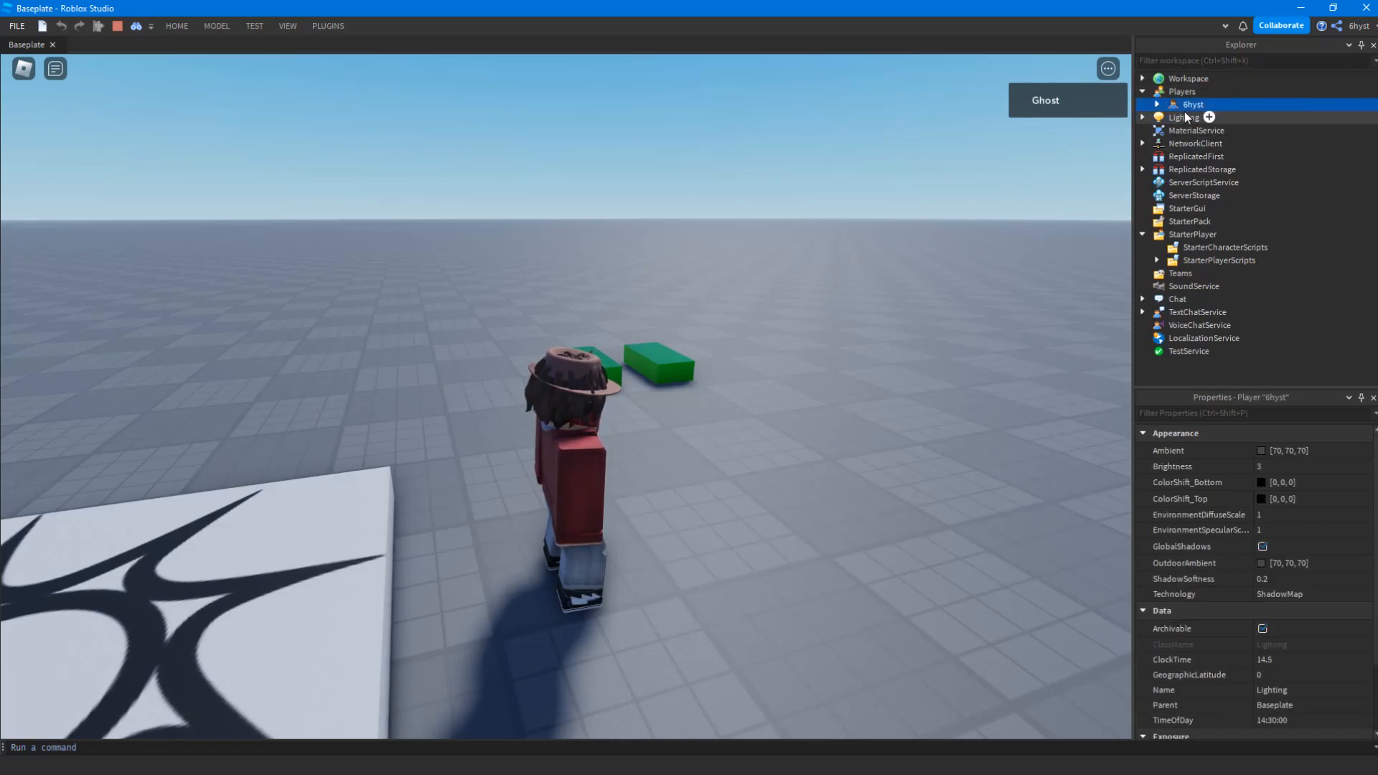
right_click_drag(861, 228, 730, 216)
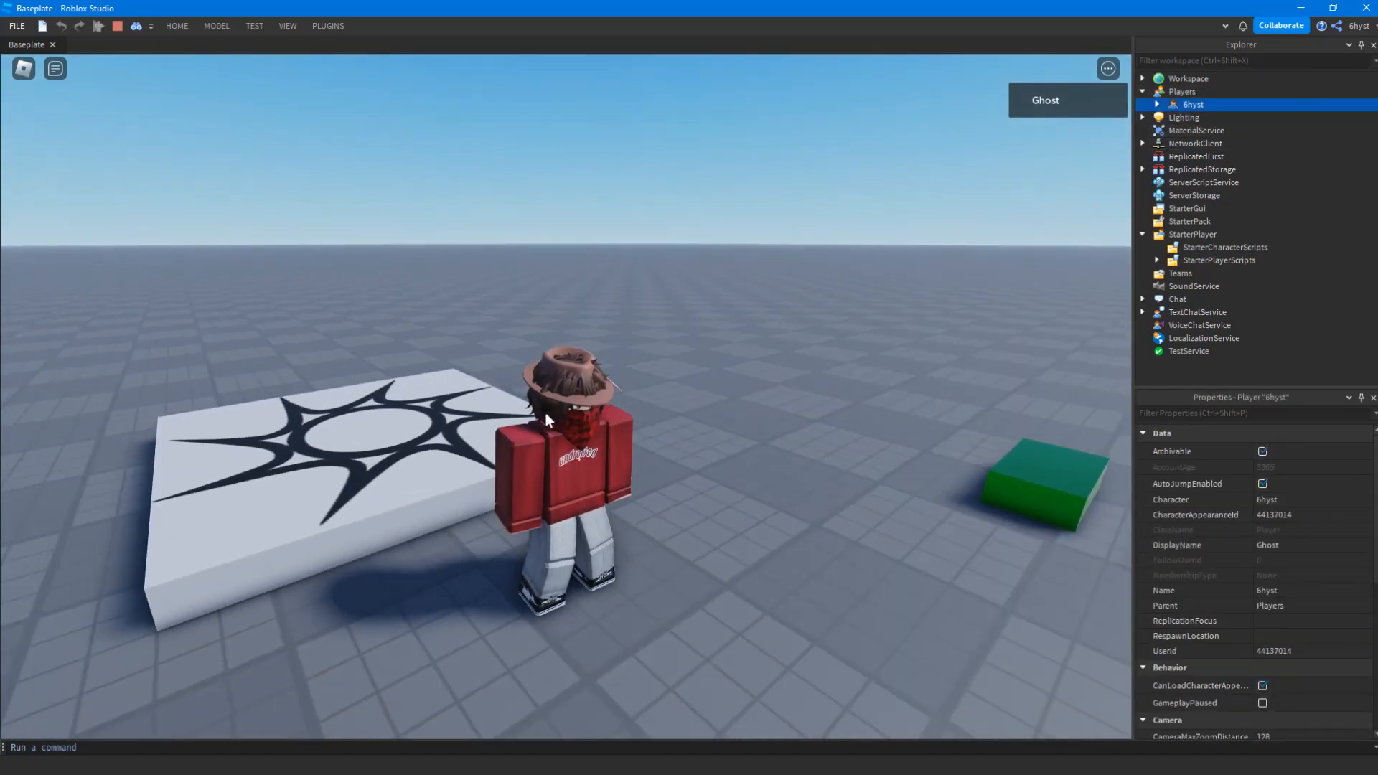
right_click_drag(688, 354, 683, 350)
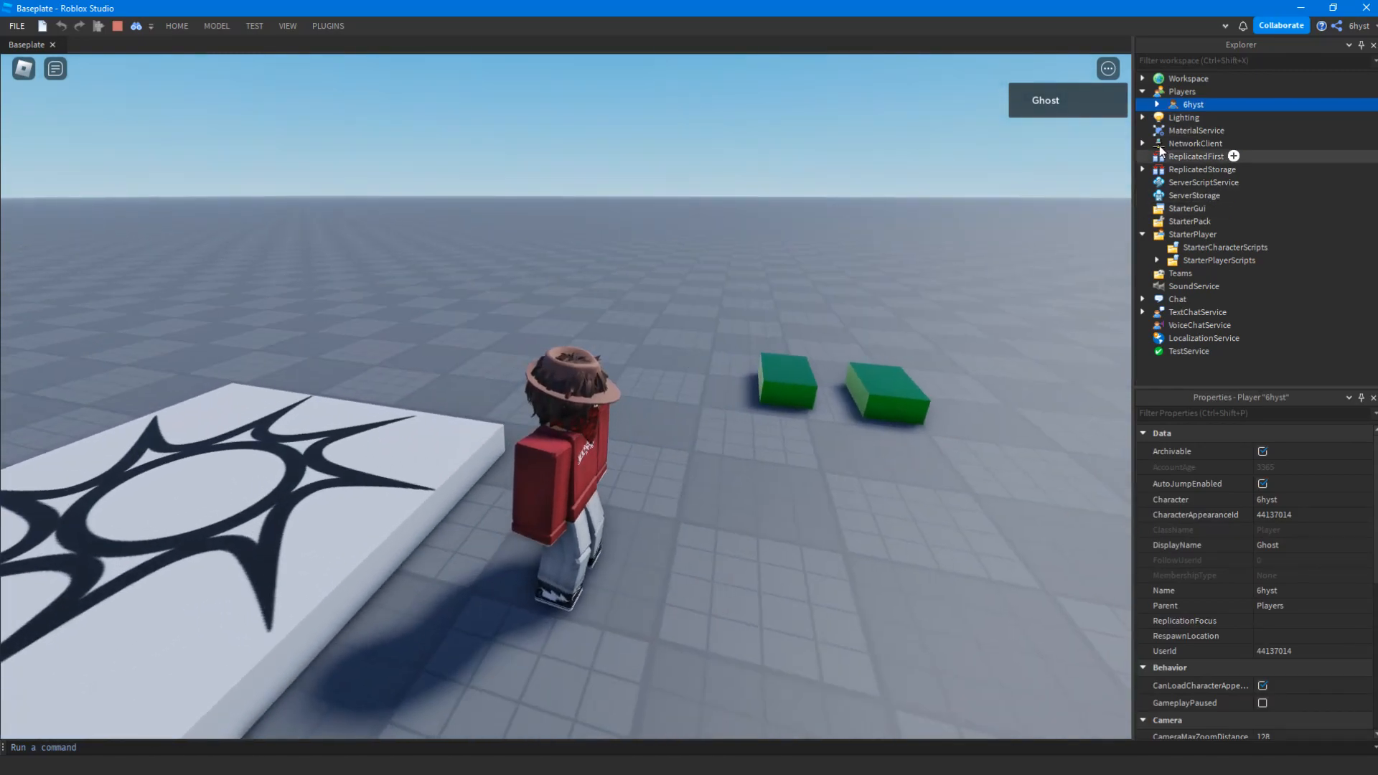
left_click(1143, 92)
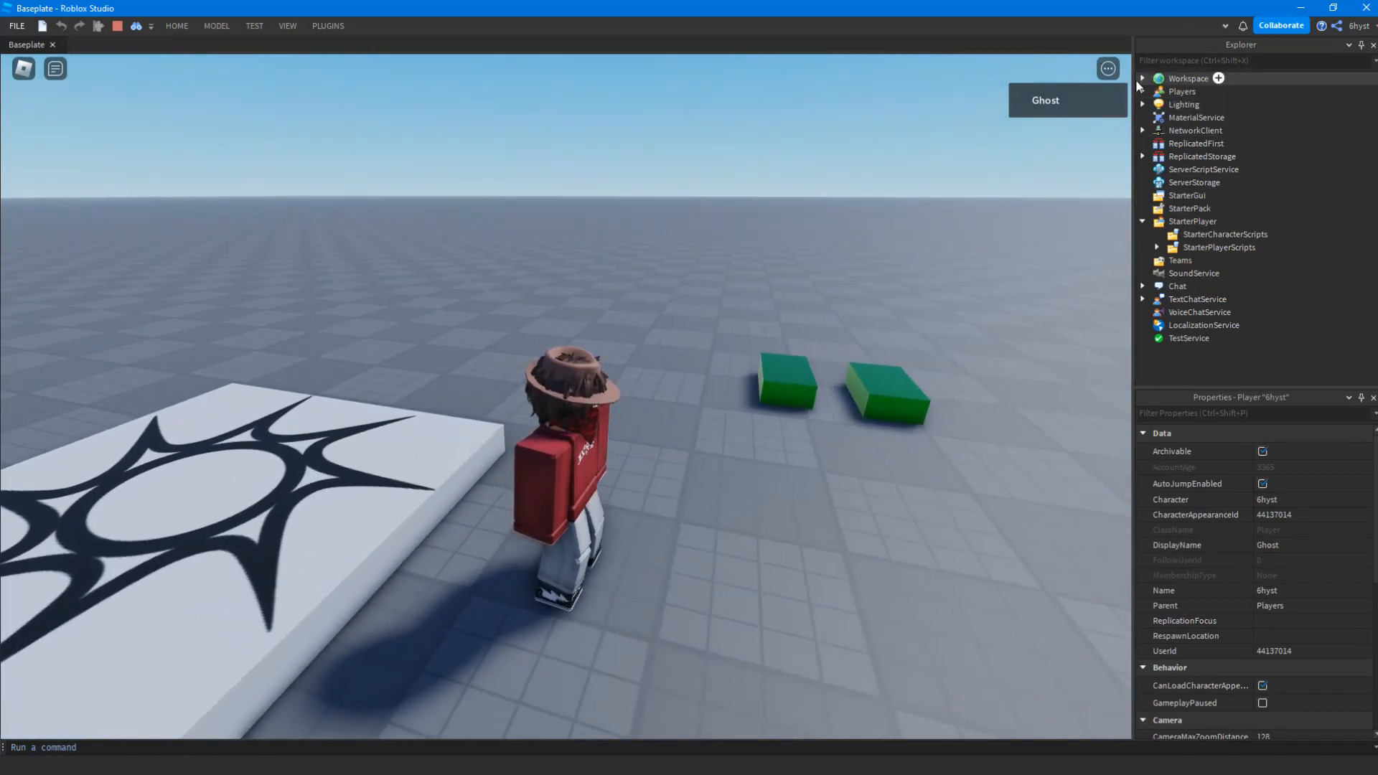
Expand Workspace, select the avatar's character model, and expand it to examine its contents
left_click(1143, 79)
left_click(1167, 144)
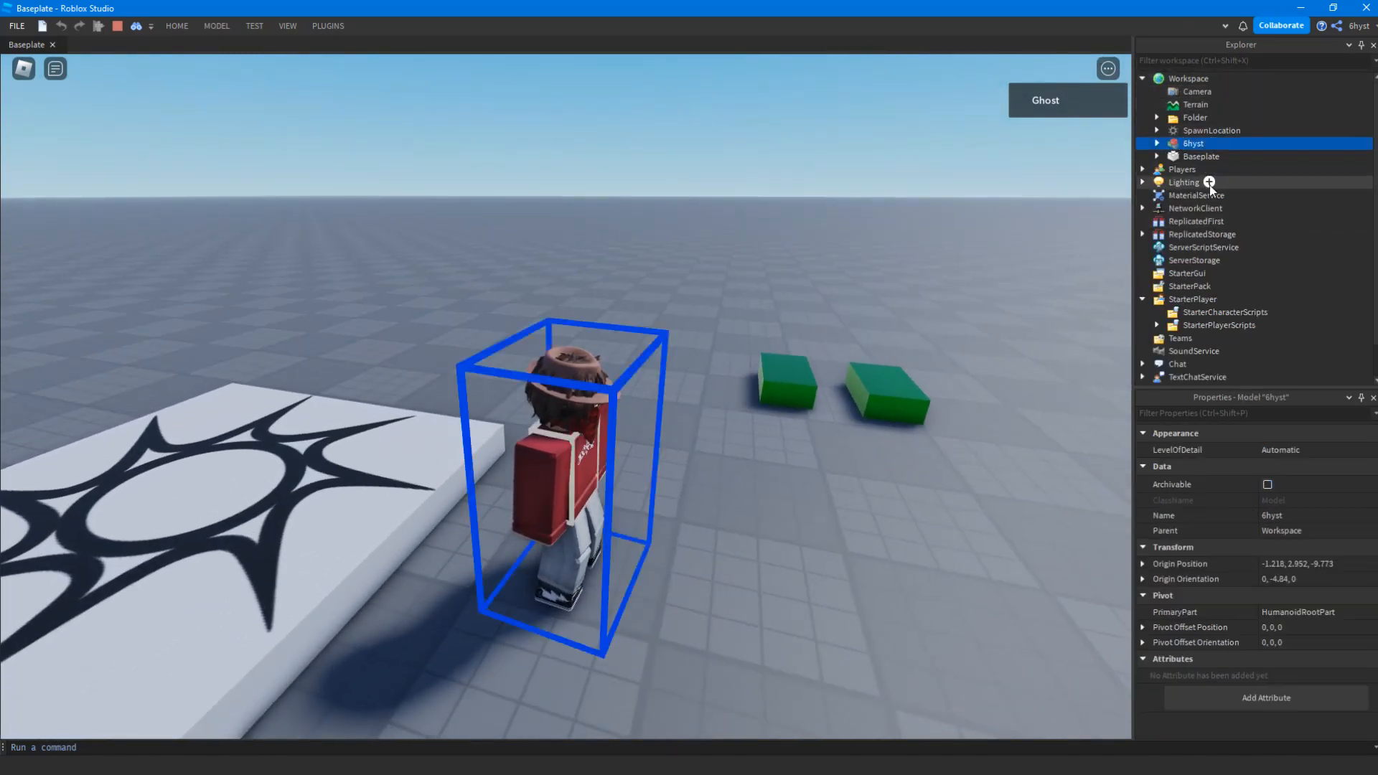
left_click(1157, 144)
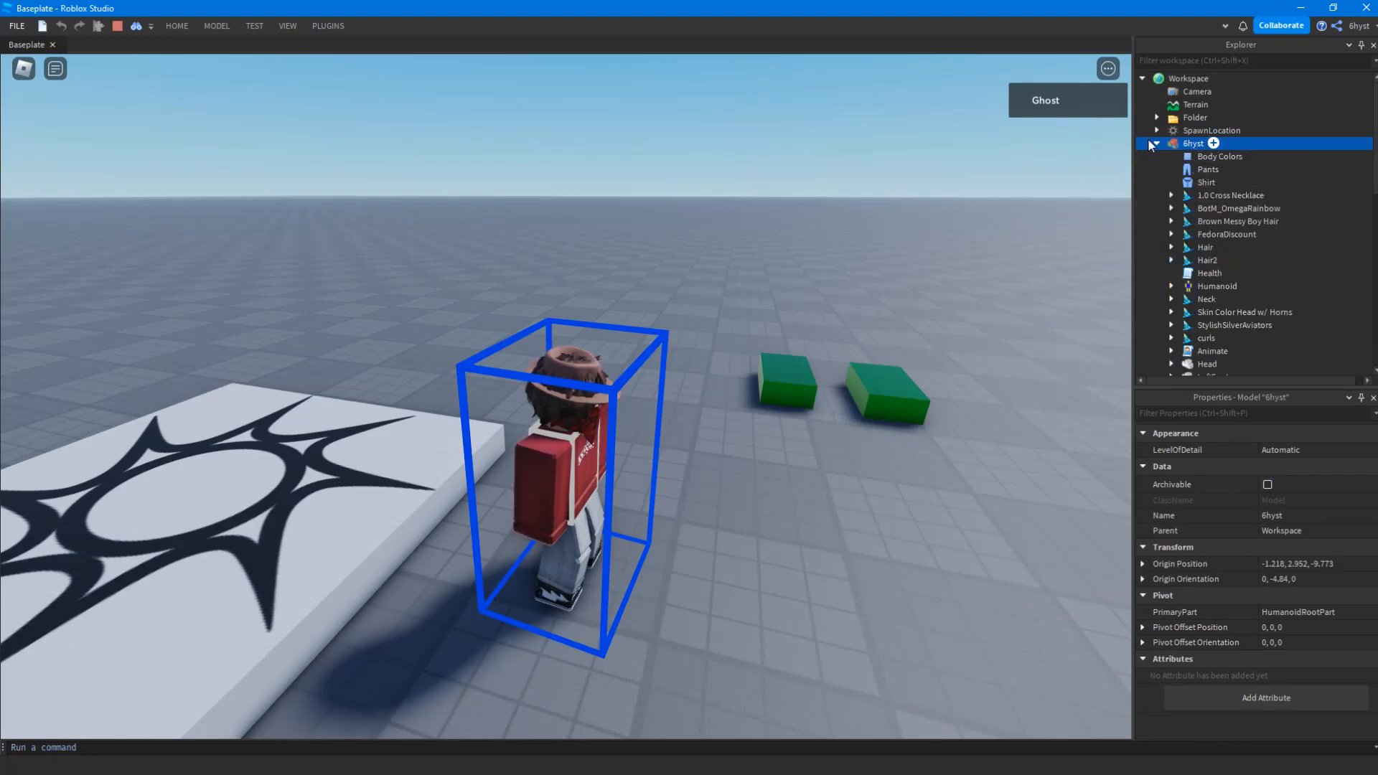
left_click(1157, 145)
left_click(1157, 144)
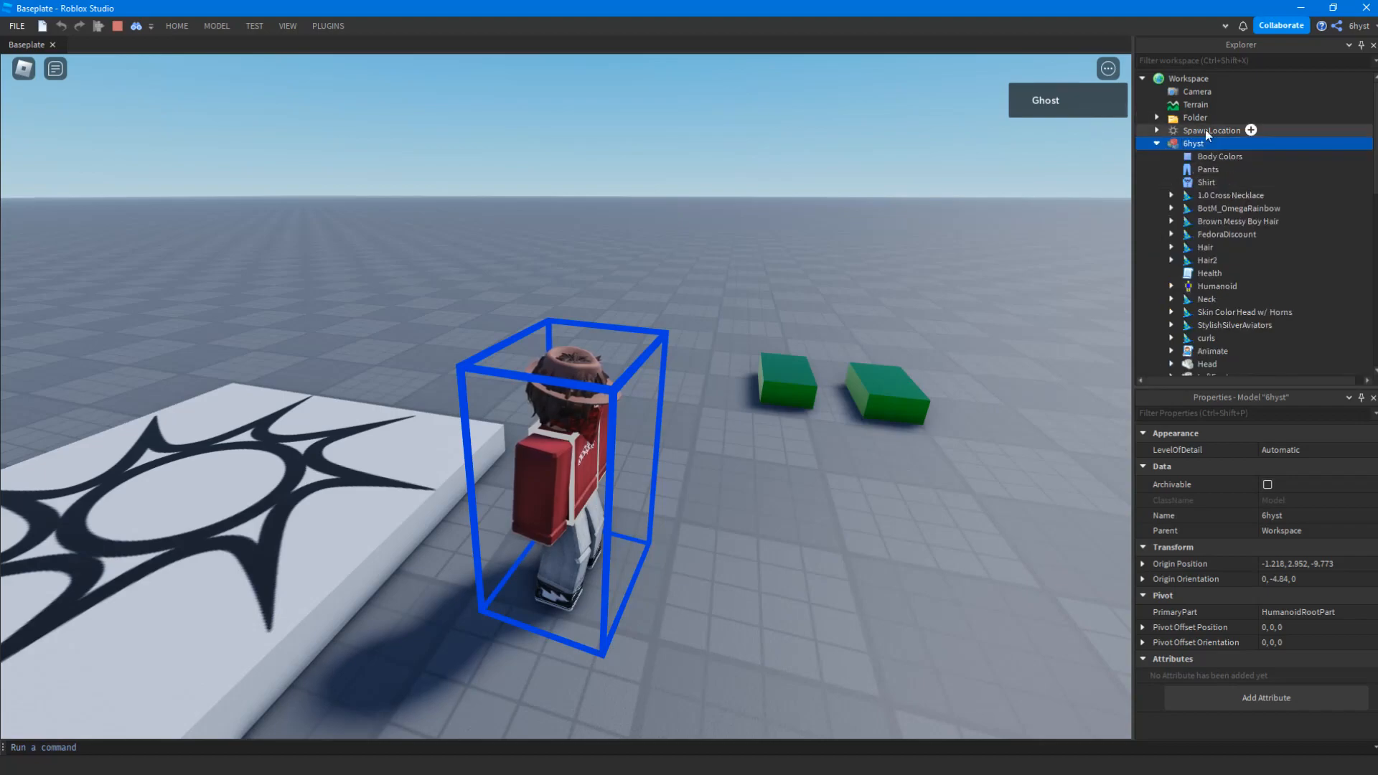
Examine the Humanoid and HumanoidRootPart objects inside the character model
left_click(1192, 287)
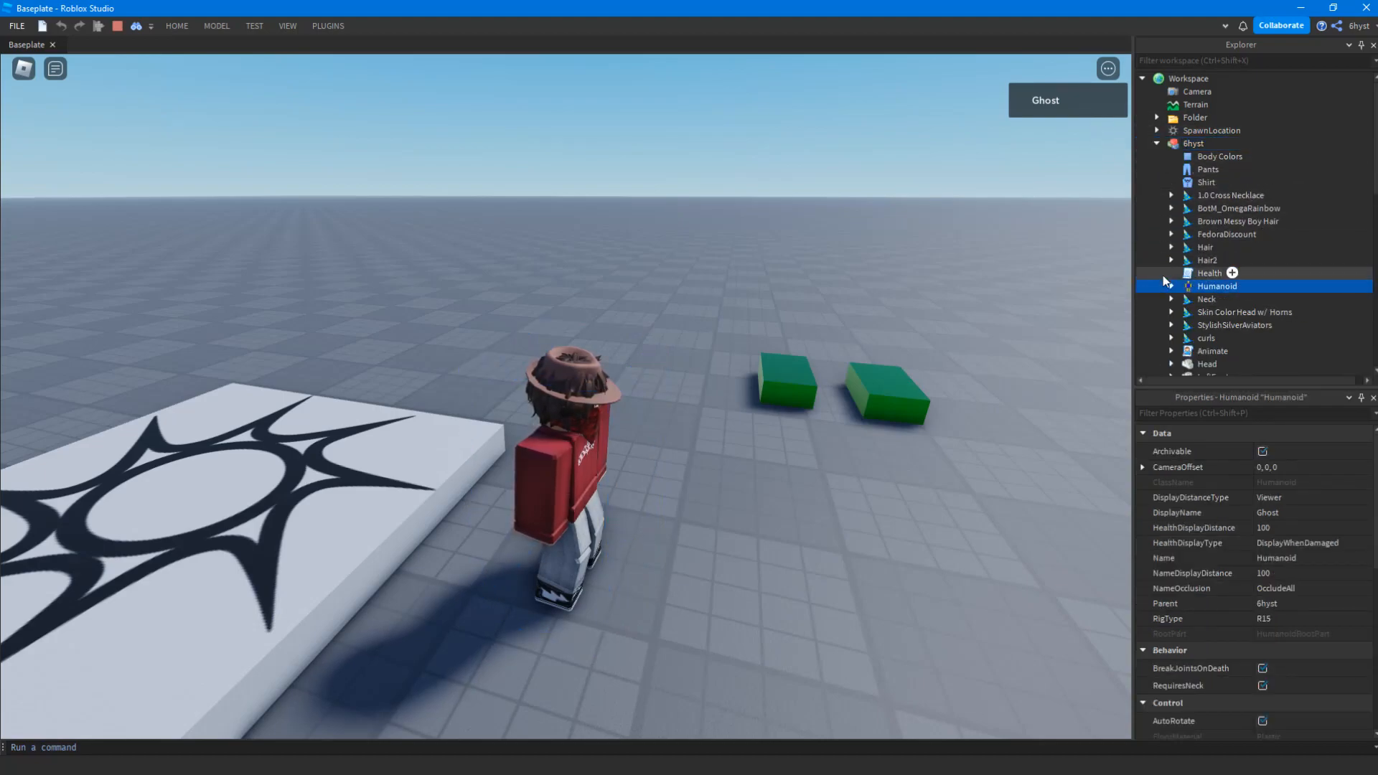
scroll(1178, 287, "down", 2)
scroll(1230, 243, "down", 5)
left_click(1220, 302)
scroll(1226, 287, "up", 6)
scroll(1226, 287, "up", 1)
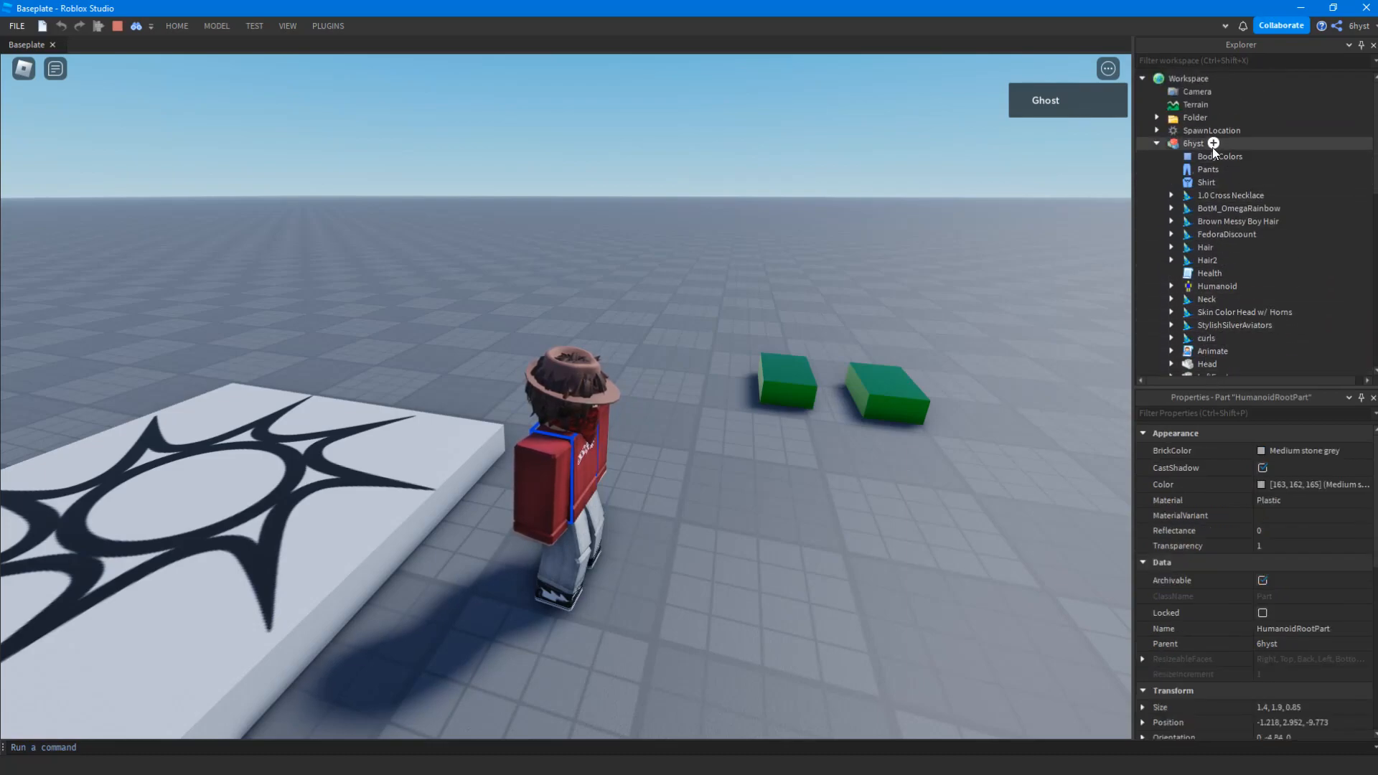
Examine the Humanoid's properties, including Health, MaxHealth, WalkSpeed and JumpHeight
left_click(1207, 284)
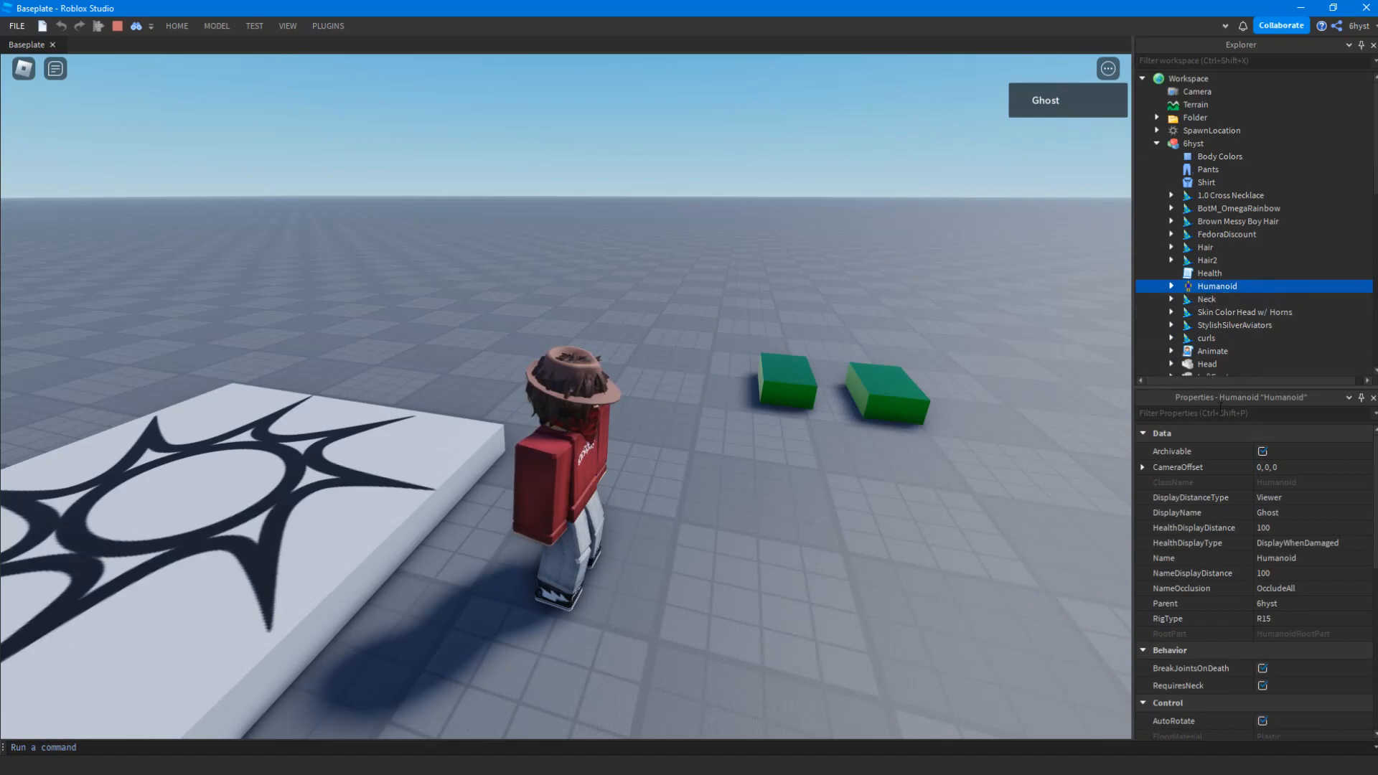
scroll(1268, 472, "down", 8)
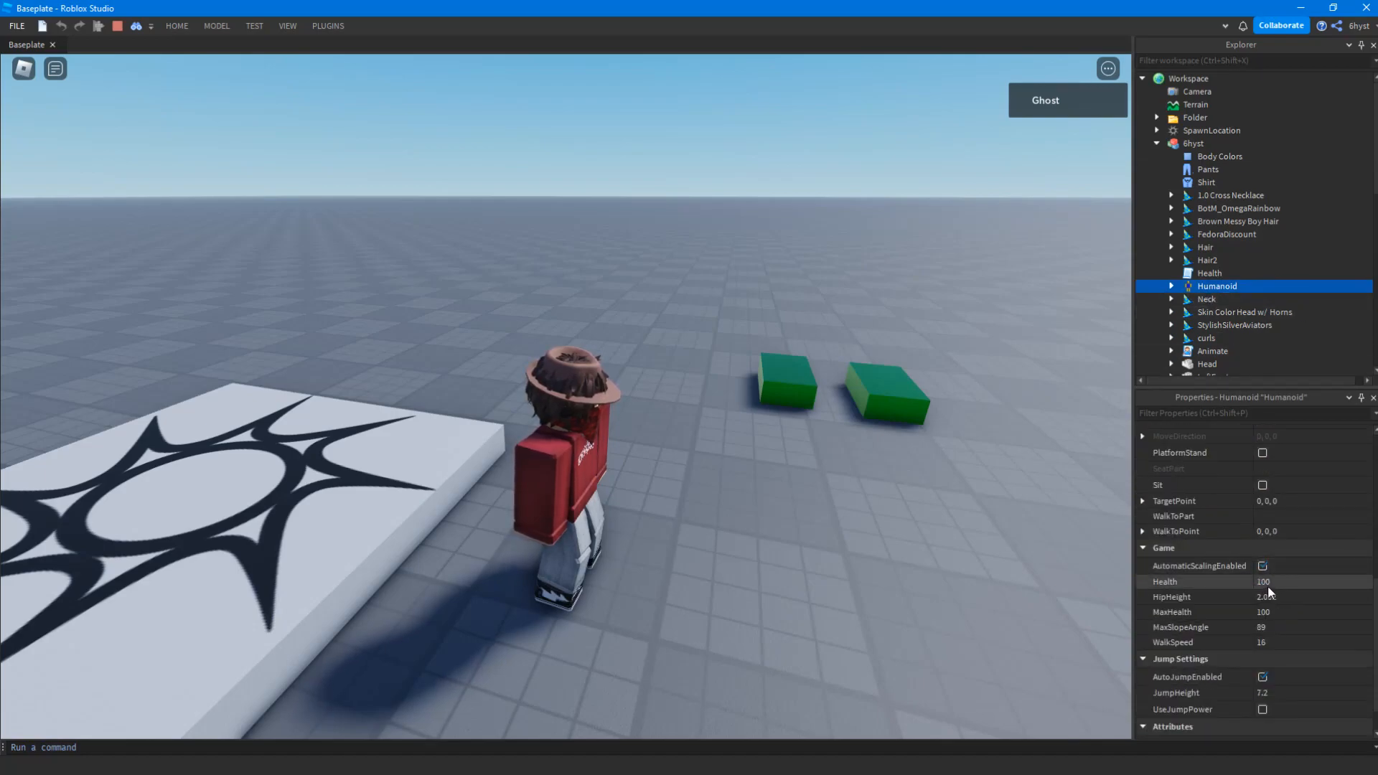
scroll(1268, 586, "down", 2)
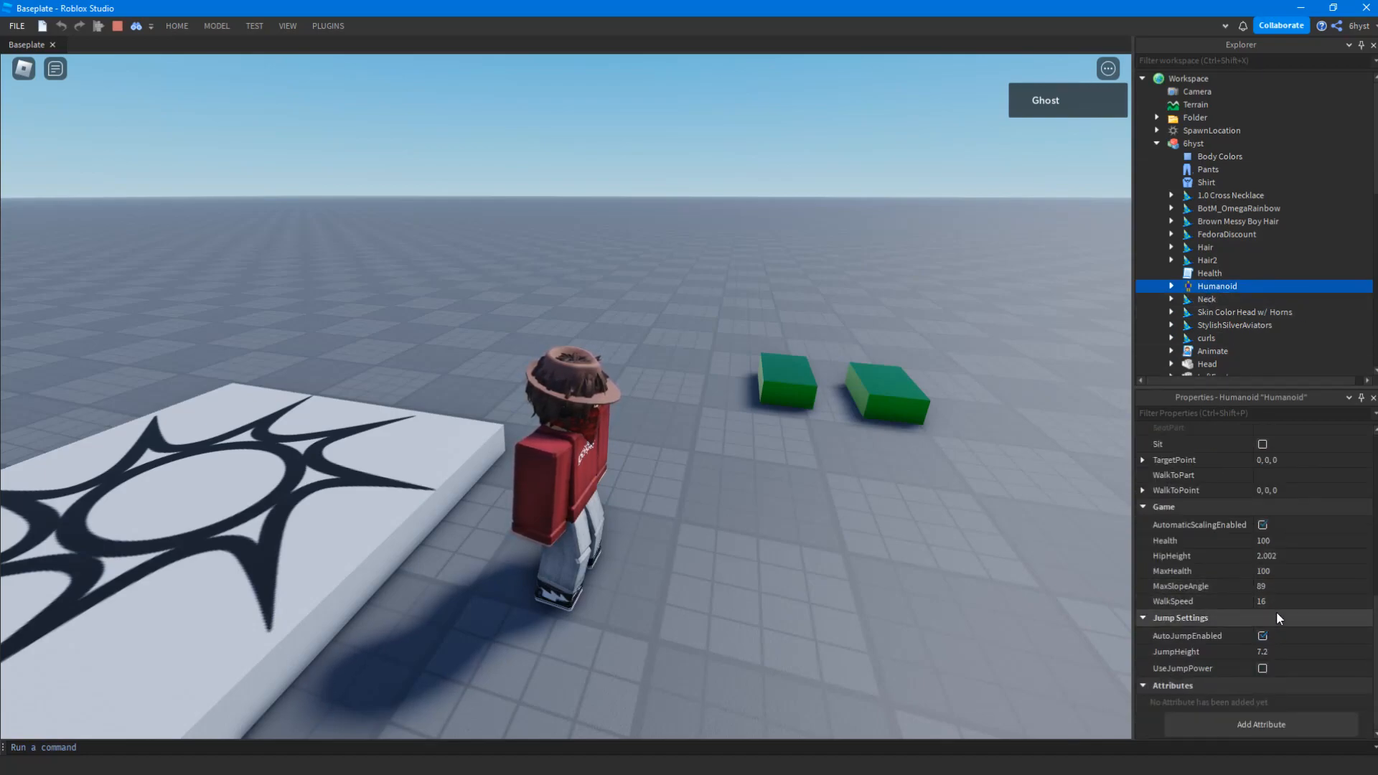
scroll(1276, 612, "up", 5)
scroll(1295, 612, "up", 3)
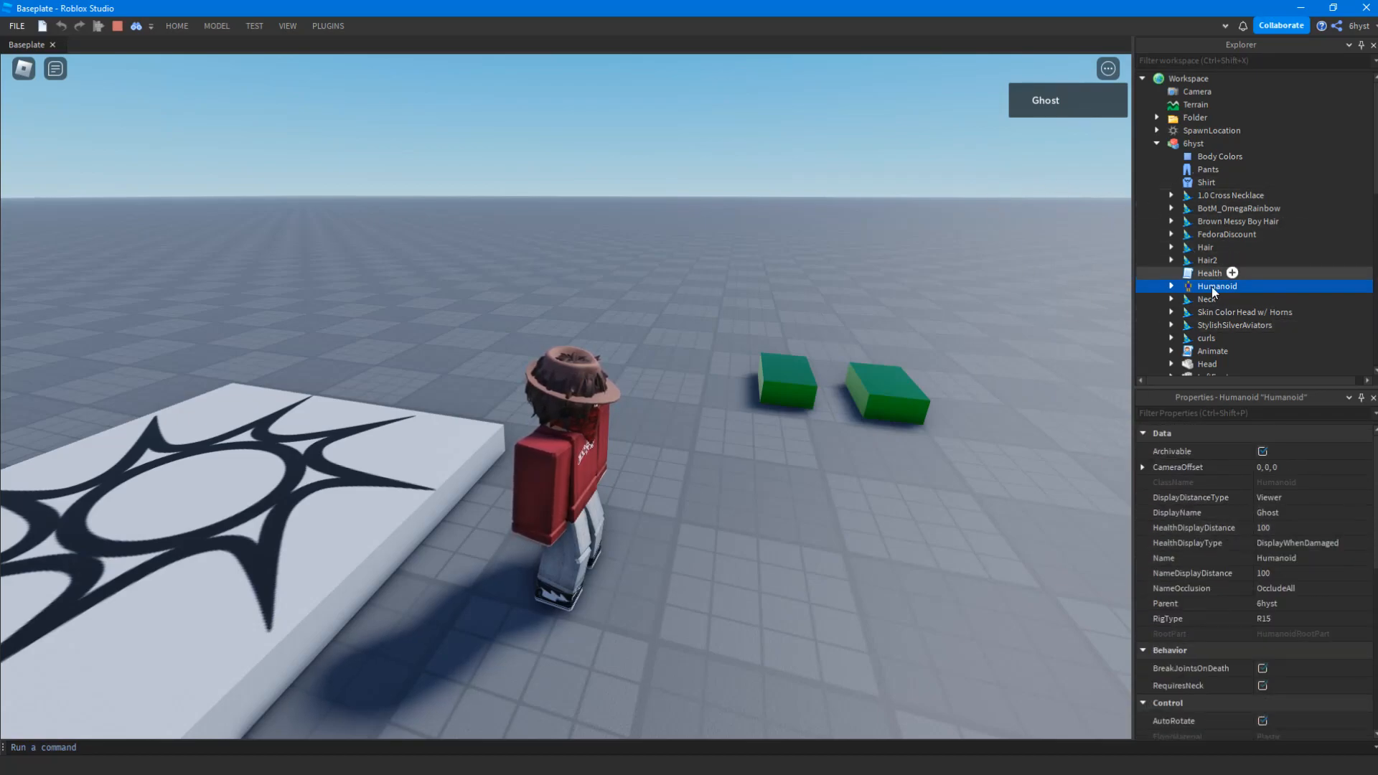
scroll(1198, 527, "down", 8)
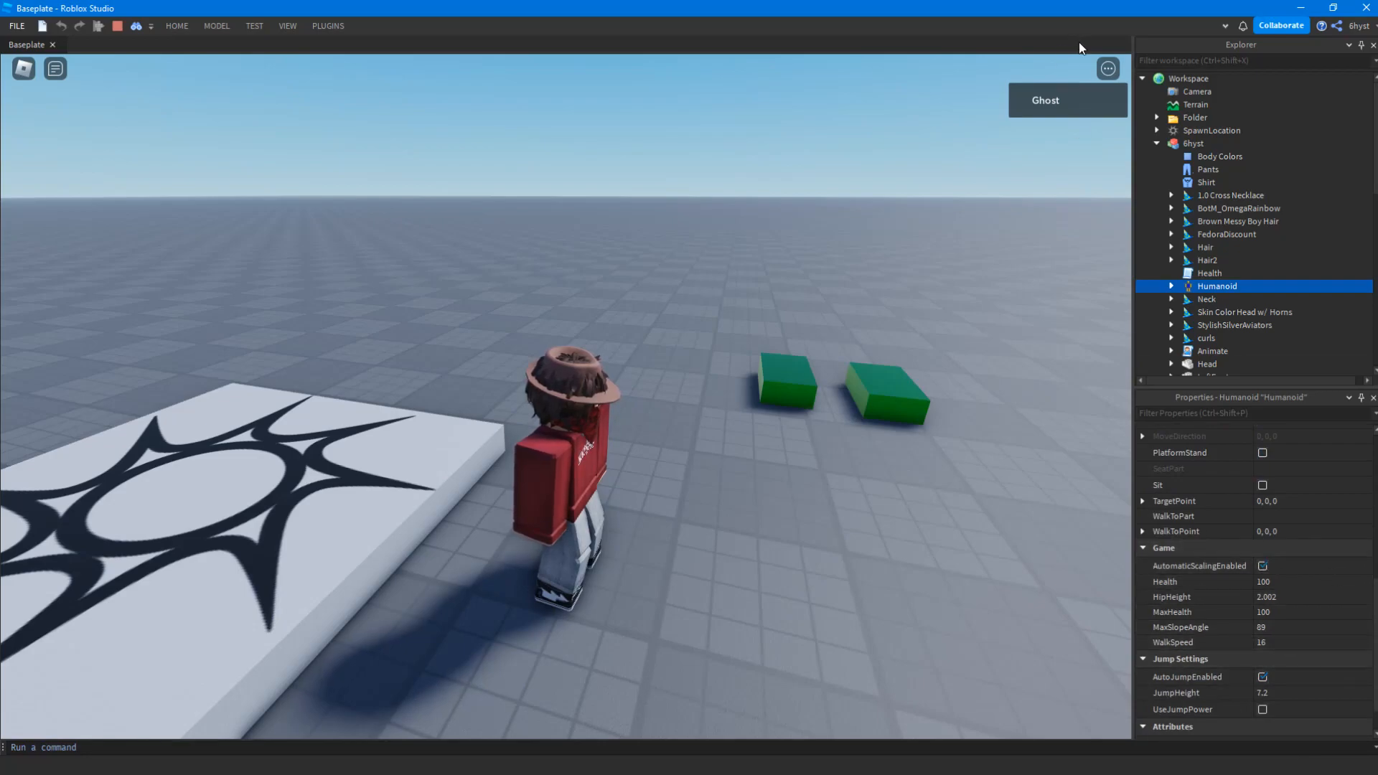
Select the character model in Workspace, review its child objects, and collapse it
mouse_move(1246, 286)
left_click(1191, 144)
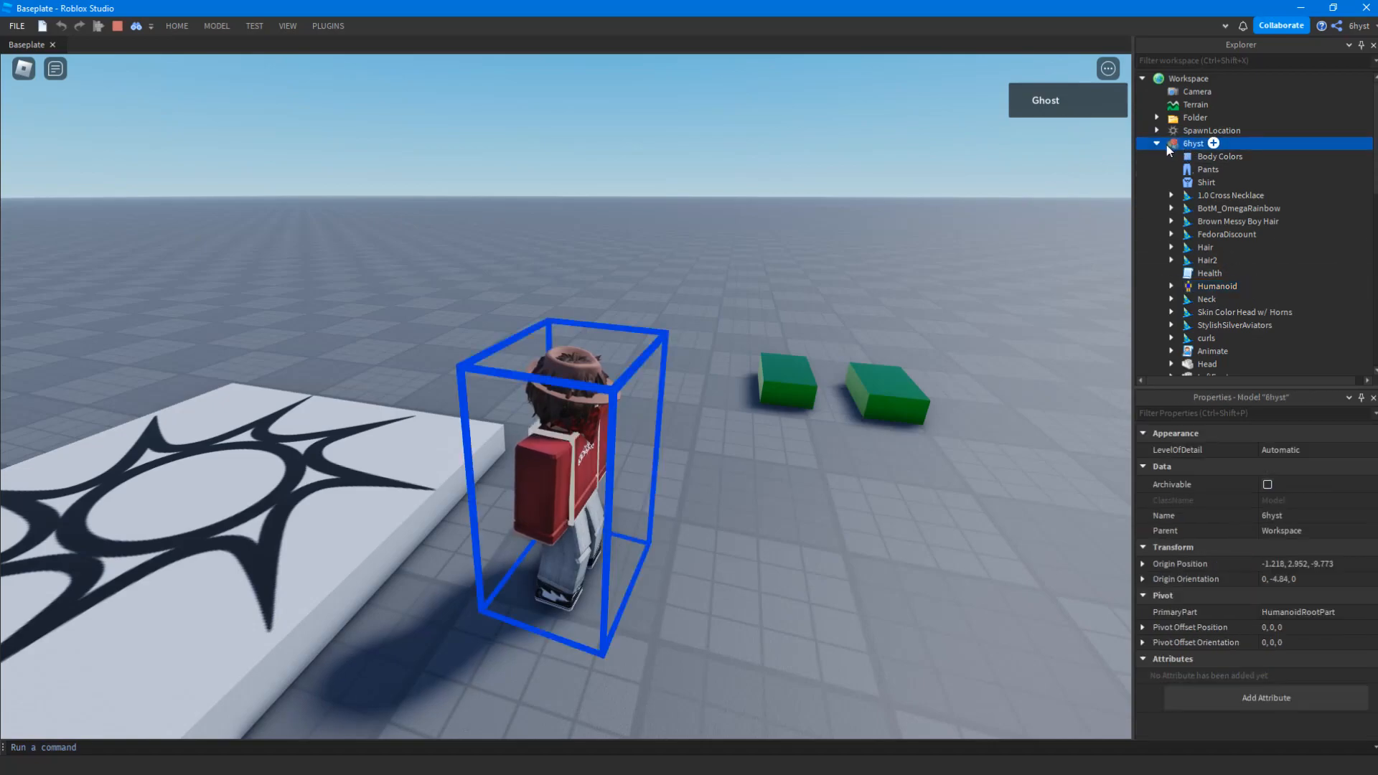
left_click(1157, 143)
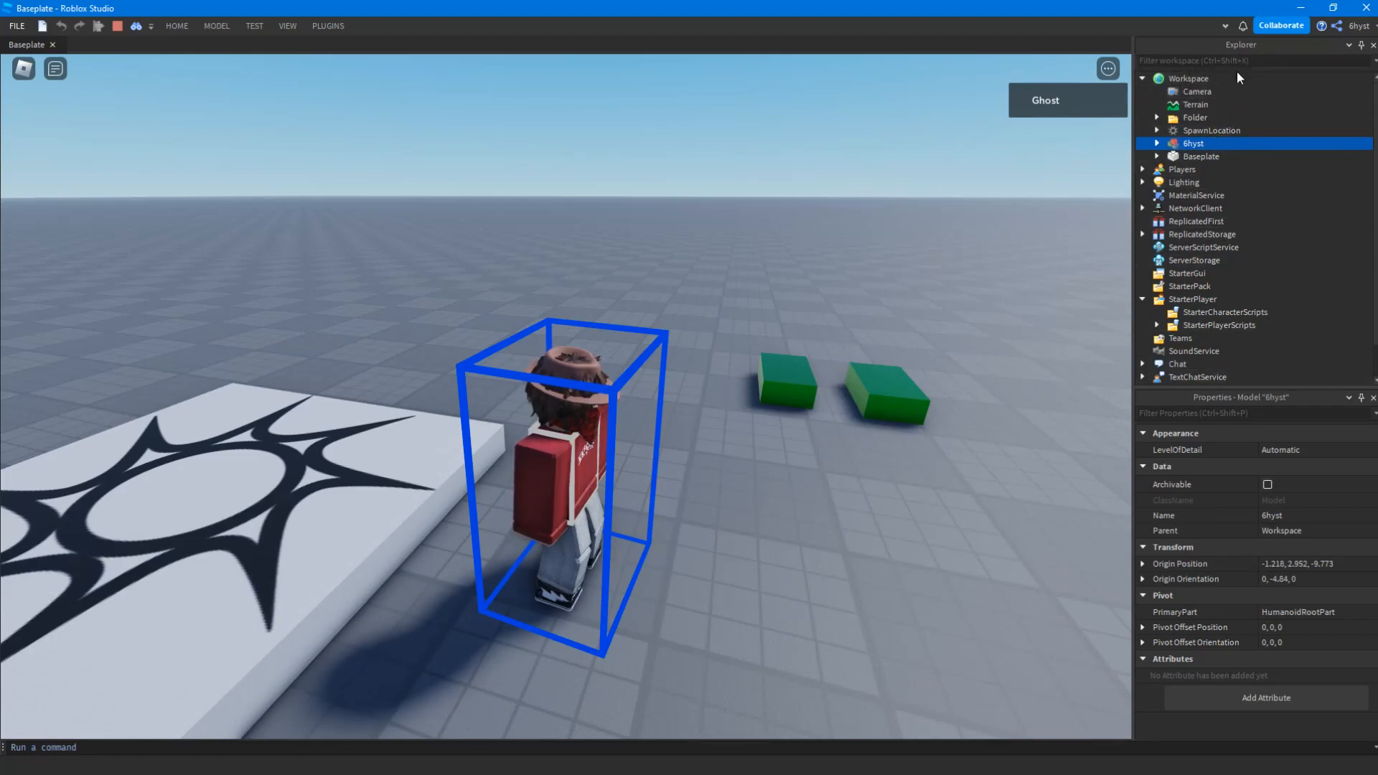
left_click(1156, 143)
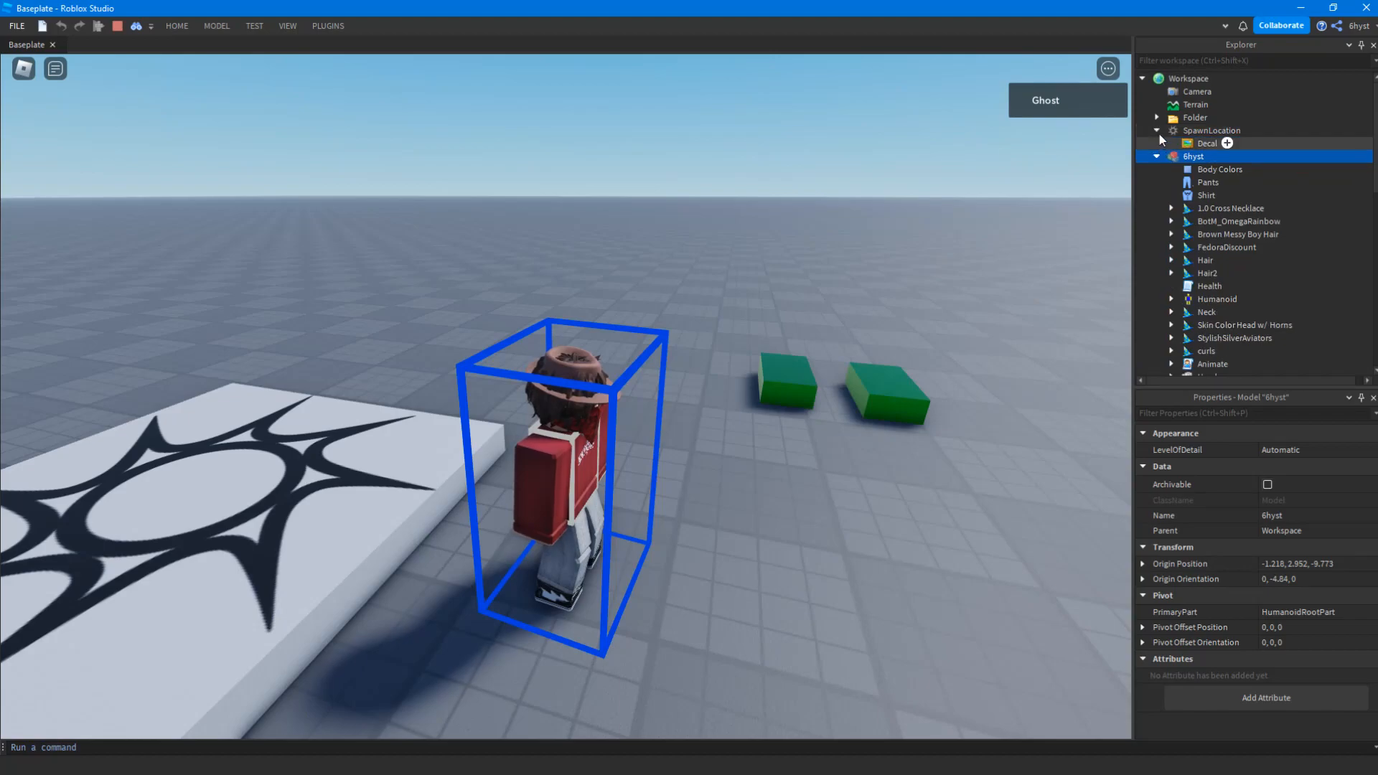
left_click(1156, 145)
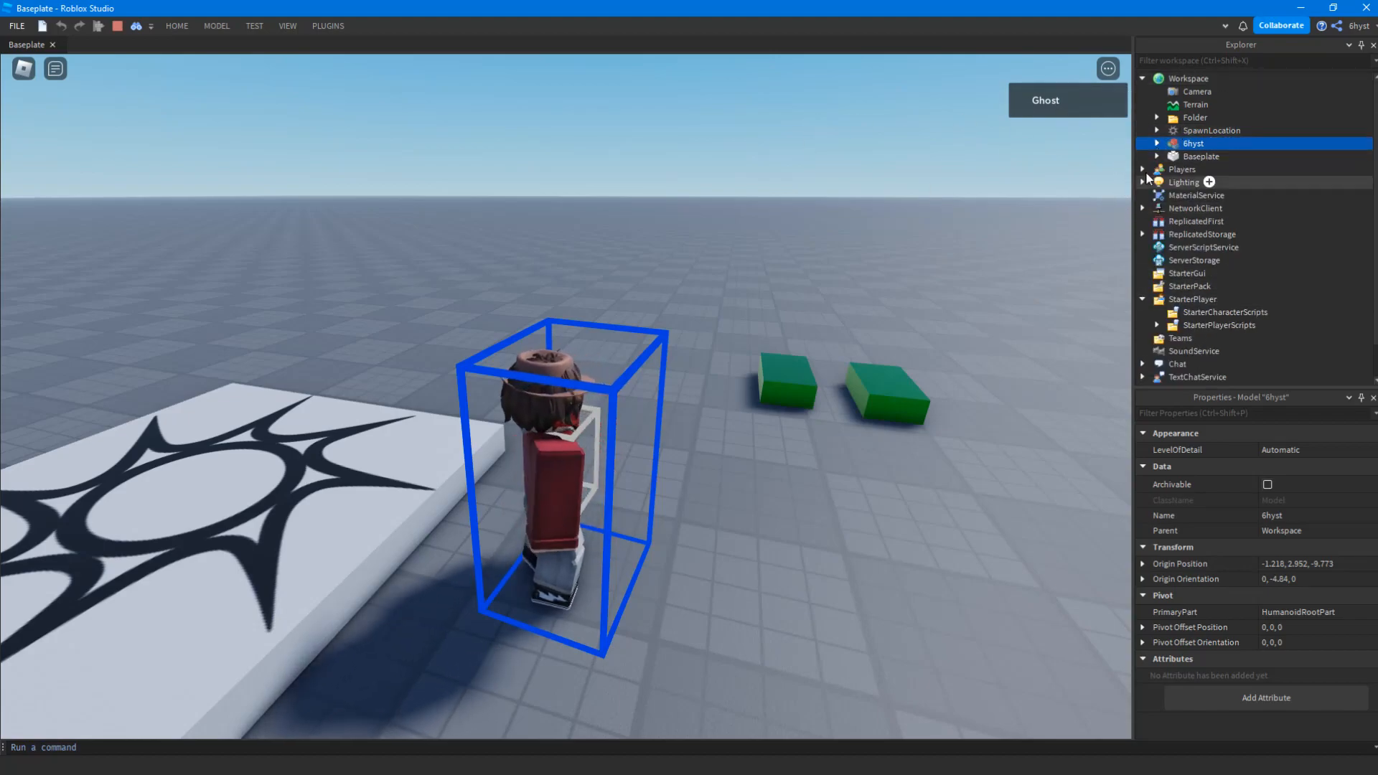
Expand Players and inspect the player object and its containers to compare it with the character model, leaving Players collapsed
left_click(1143, 170)
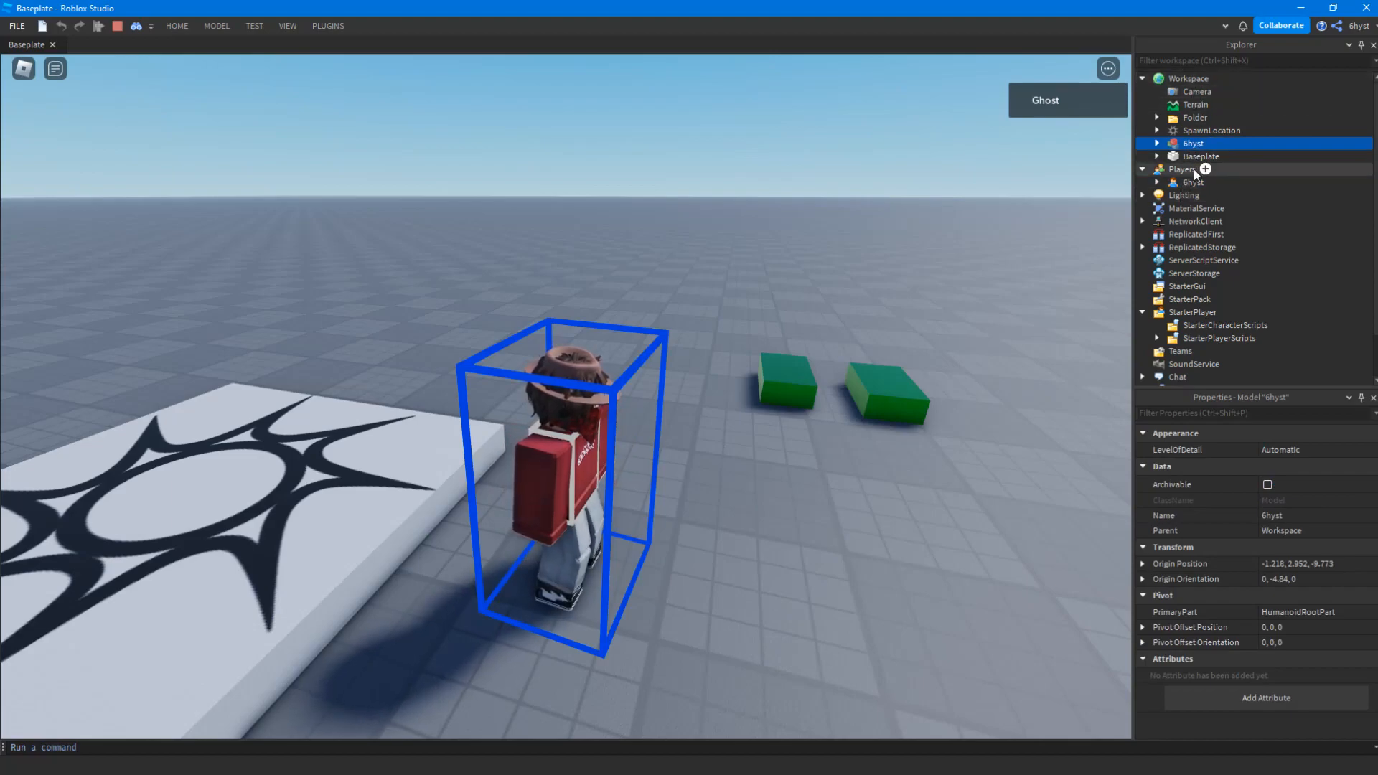
left_click(1190, 183)
left_click(1156, 183)
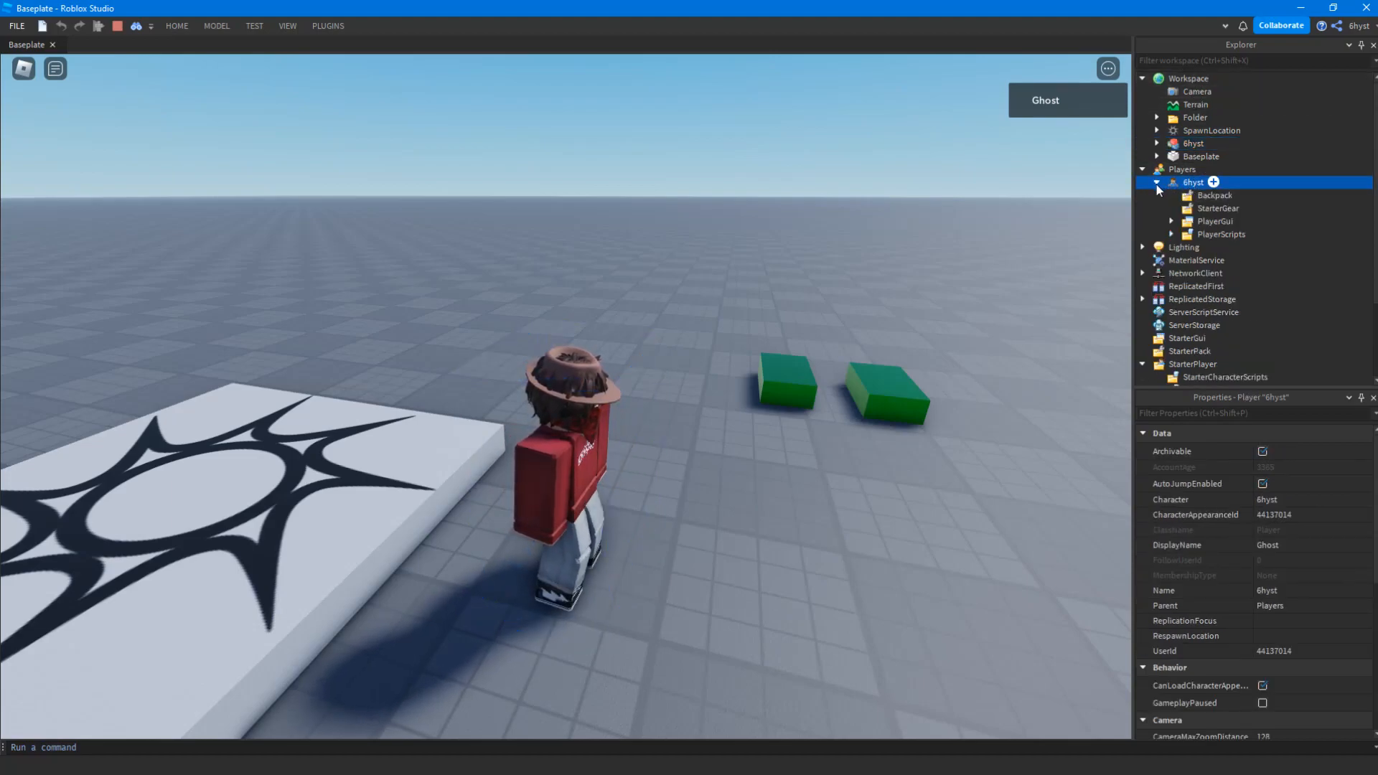
left_click(1156, 183)
left_click(1171, 169)
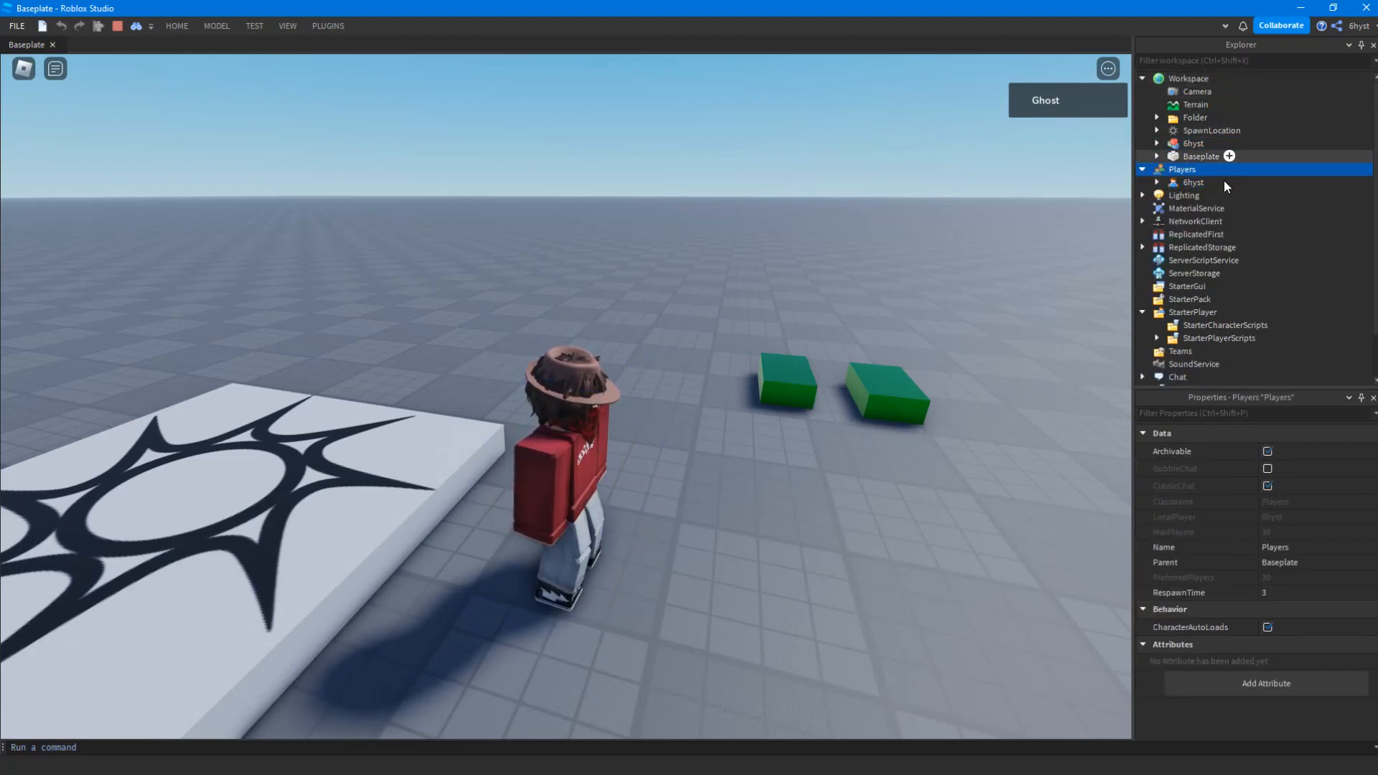
left_click(1143, 170)
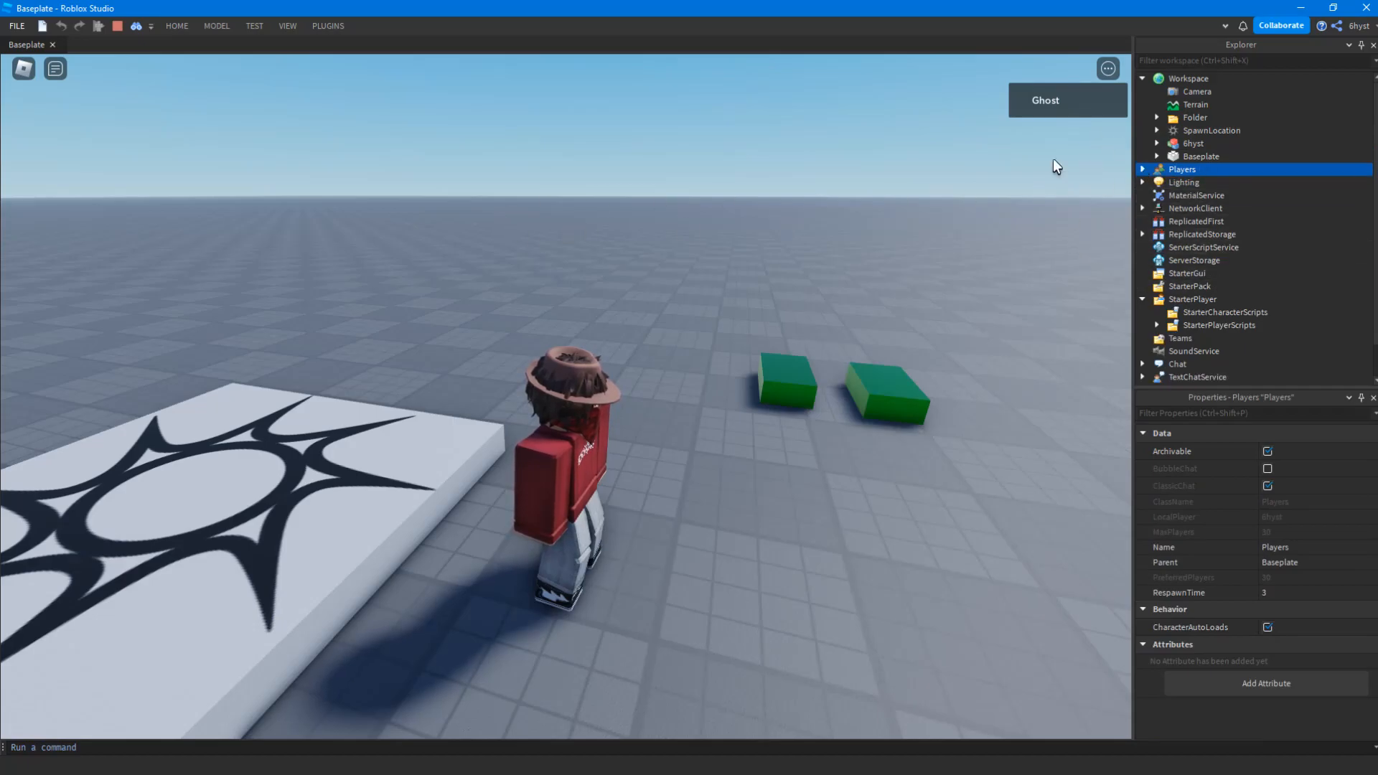
View the avatar from several angles, walk it a short way across the baseplate, and collapse StarterPlayer
right_click_drag(782, 230, 419, 221)
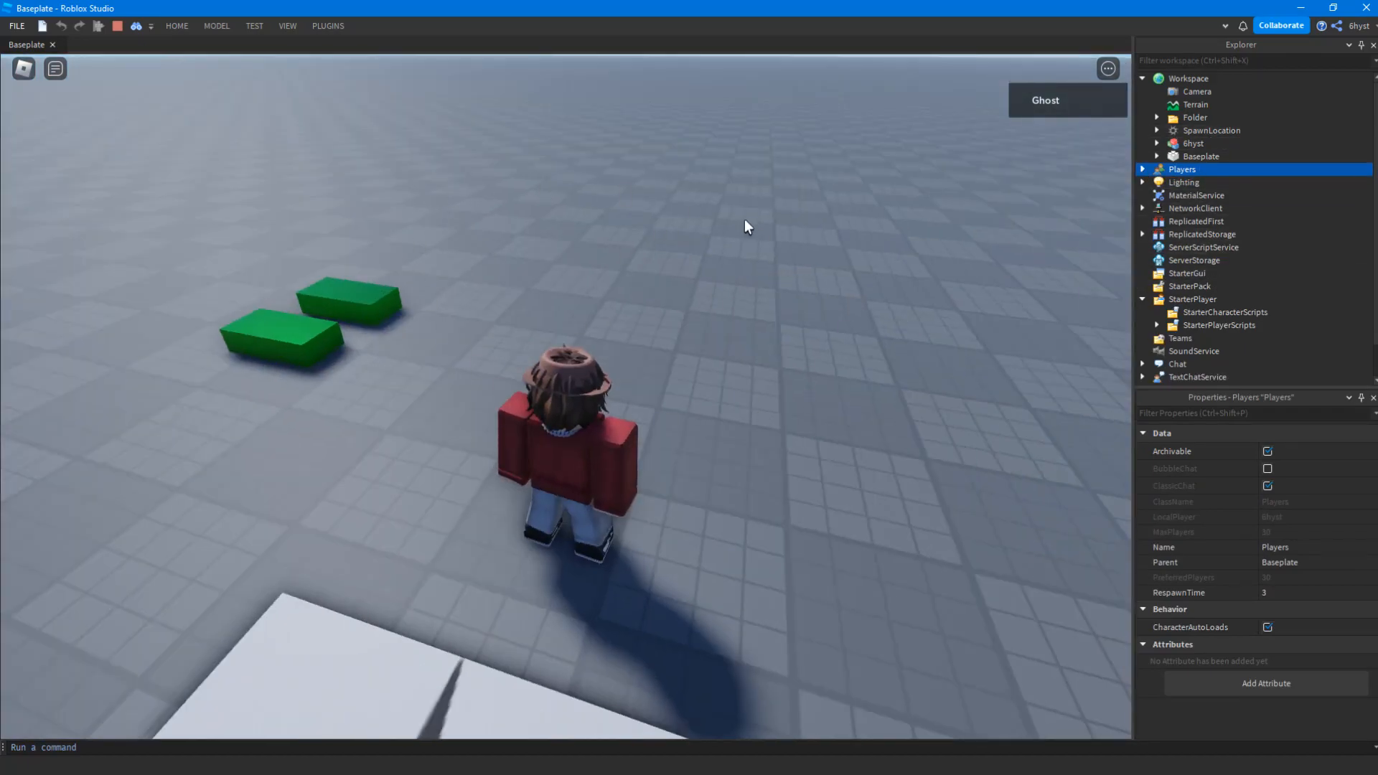
right_click_drag(748, 227, 1229, 217)
right_click_drag(993, 278, 1175, 299)
key("d")
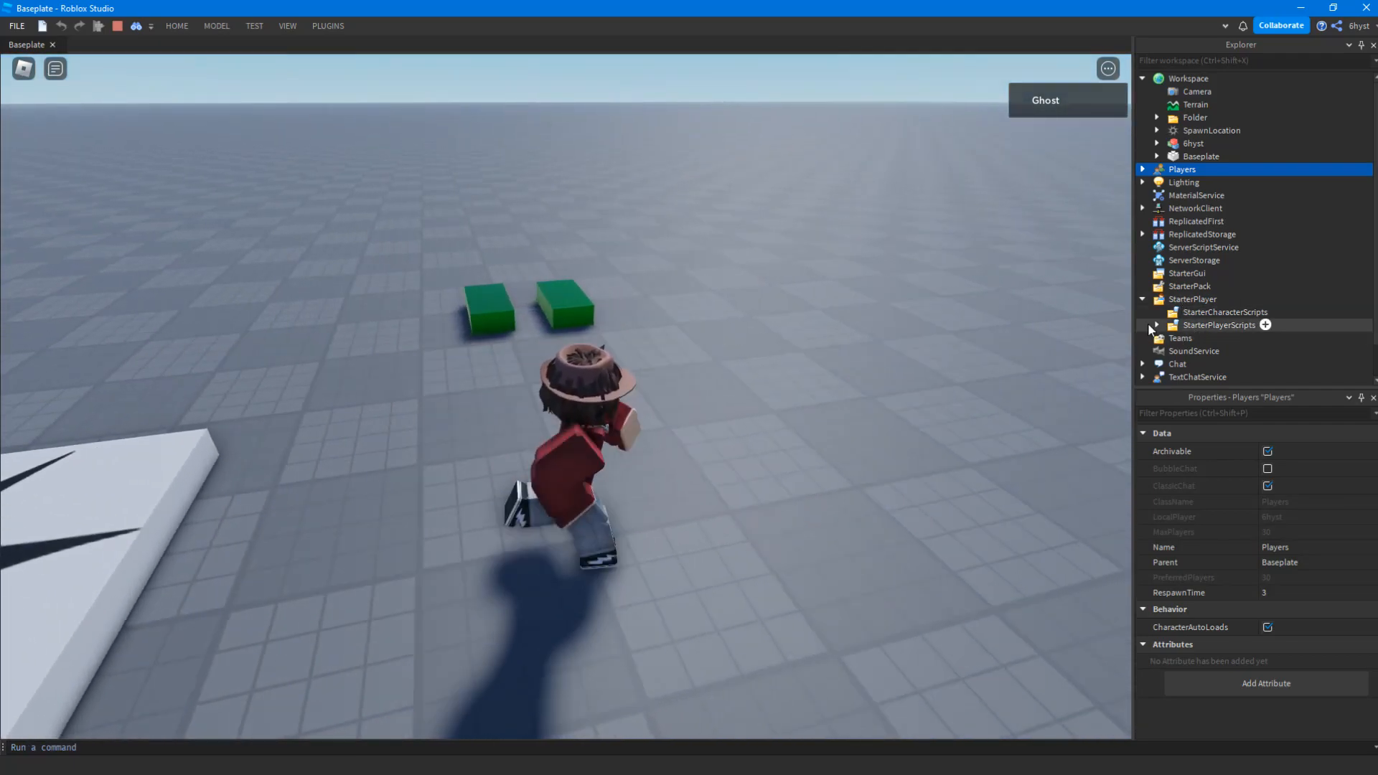
left_click(1143, 299)
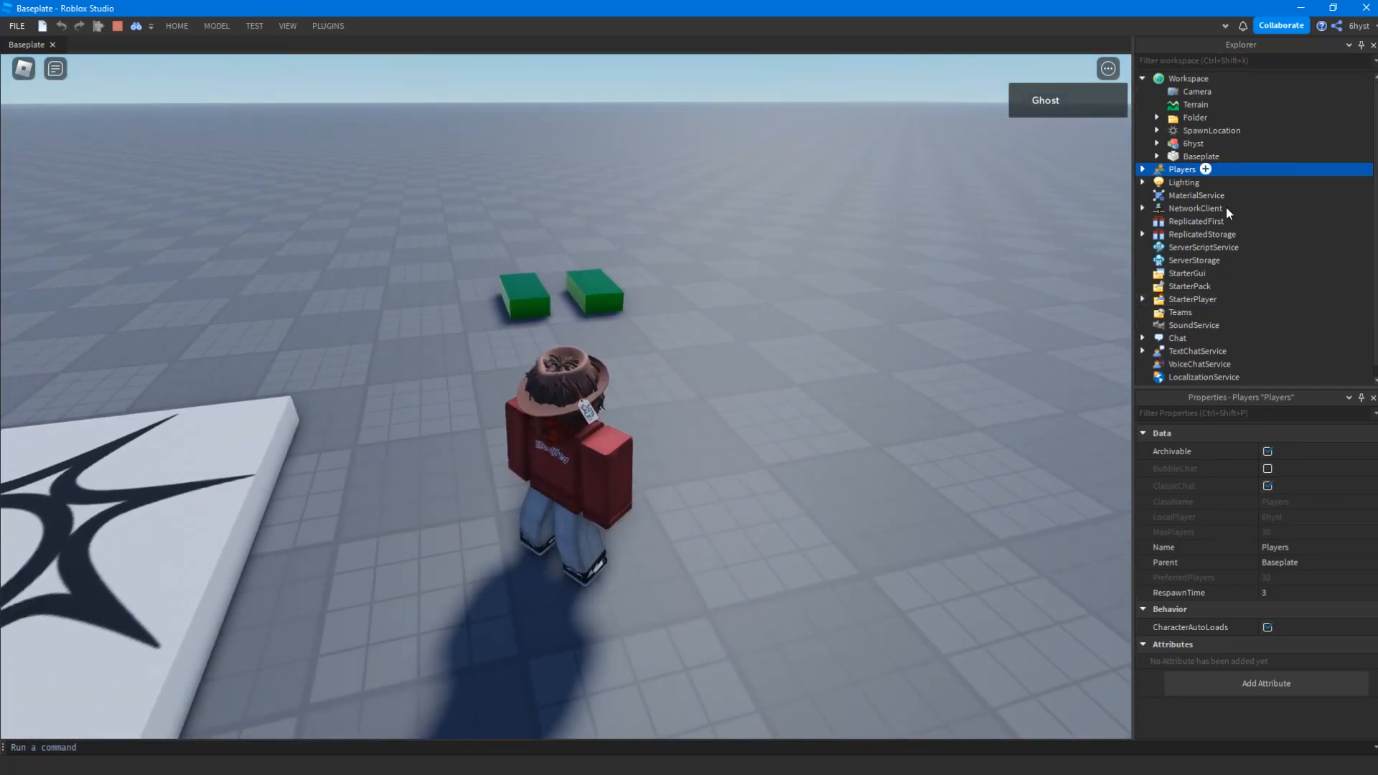
Select the character model in Workspace and walk the avatar around the baseplate to see which object it represents
left_click(1188, 143)
key("d")
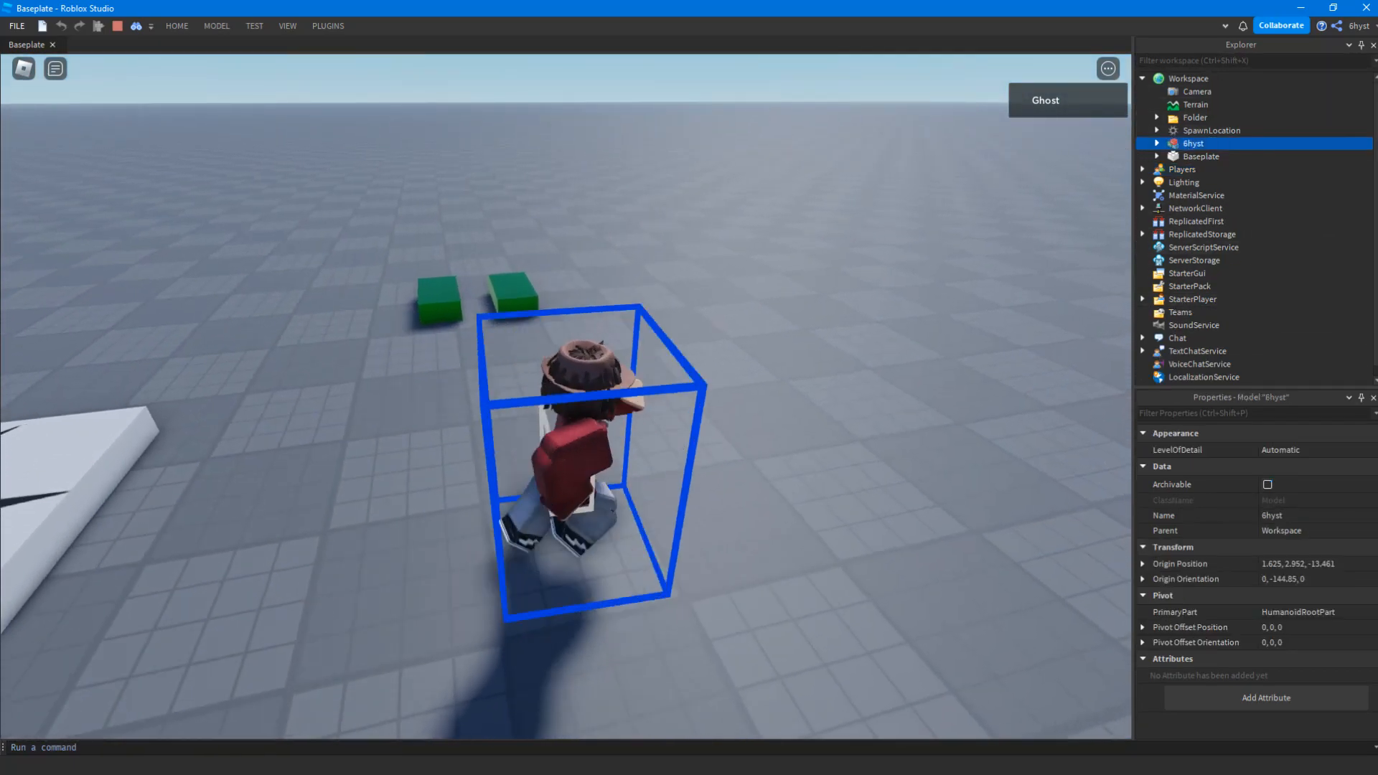
key("w")
key("d")
key("s")
key("a")
key("w")
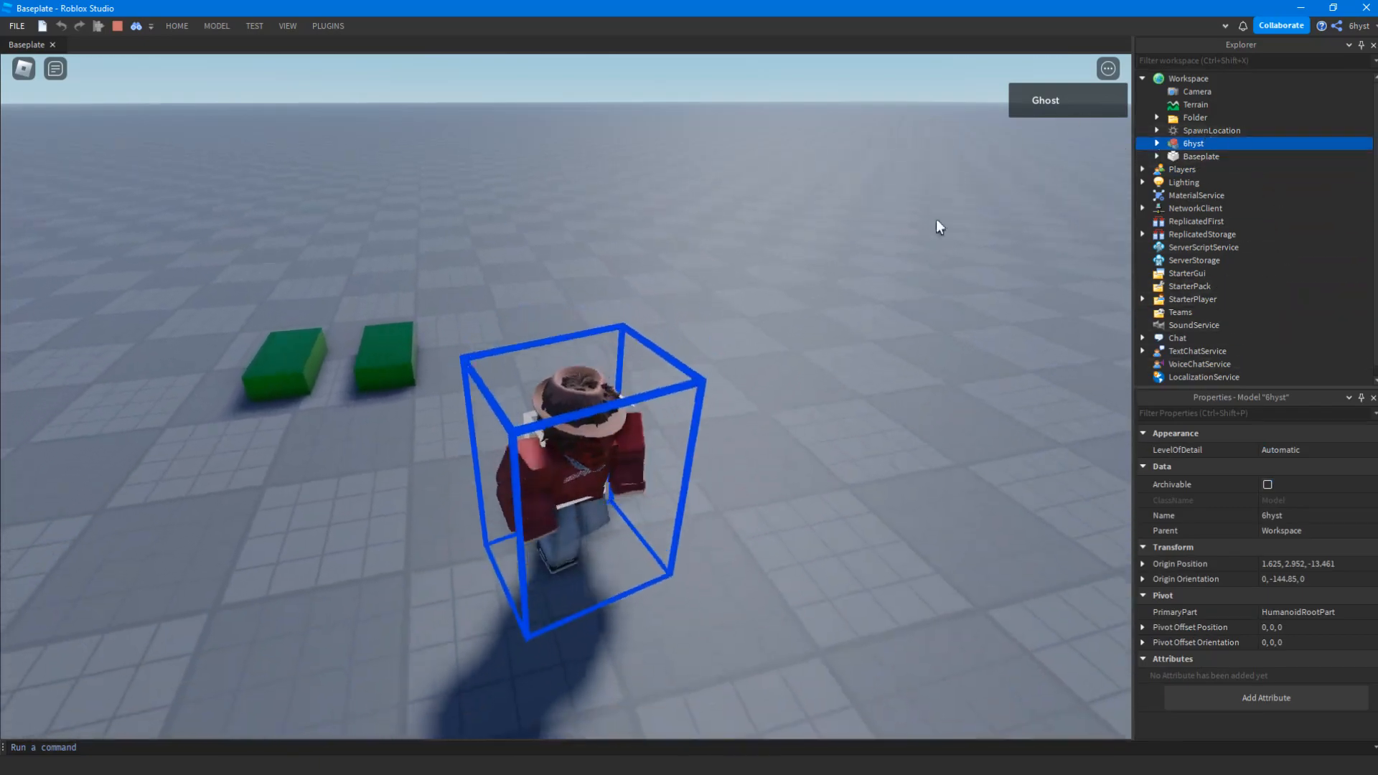
right_click_drag(659, 354, 789, 298)
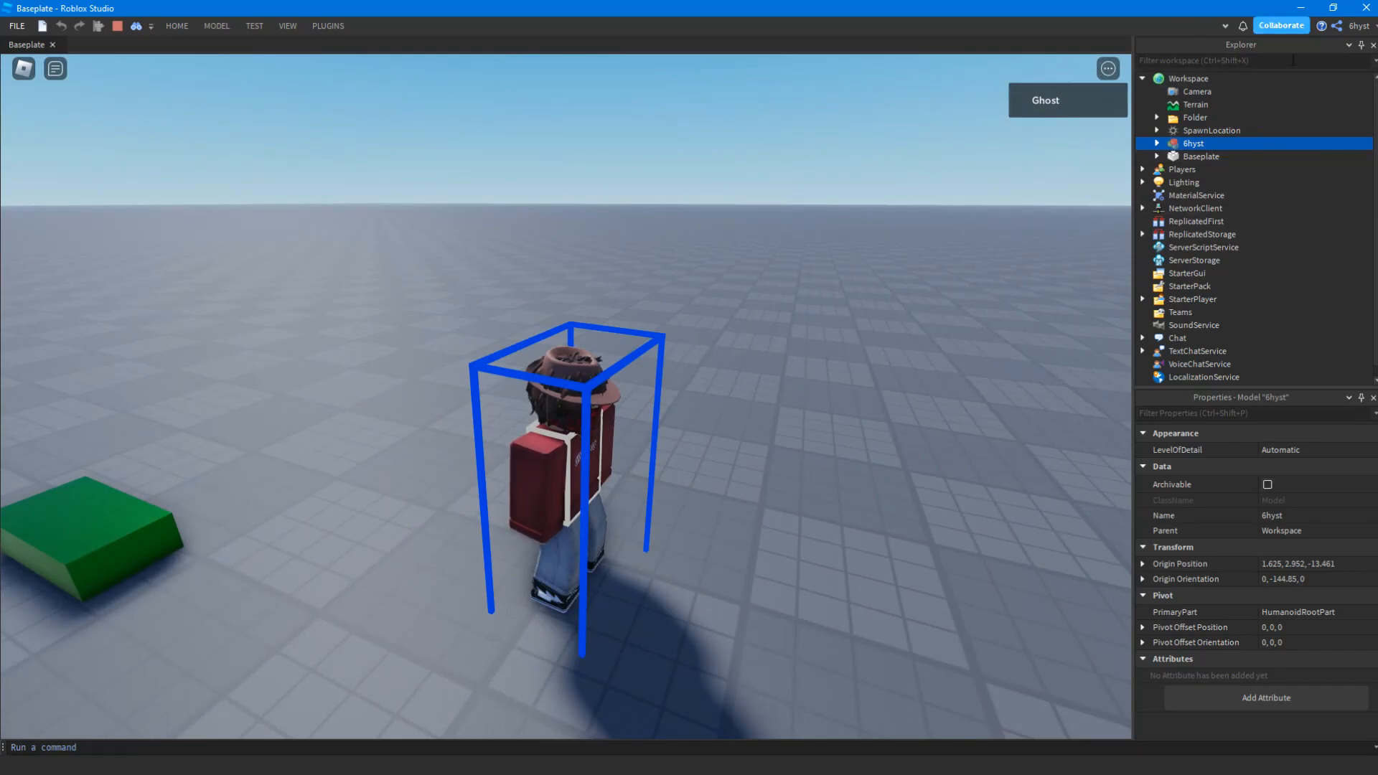
Review the character model's contents once more, collapse it, and walk the avatar forward
left_click(1157, 144)
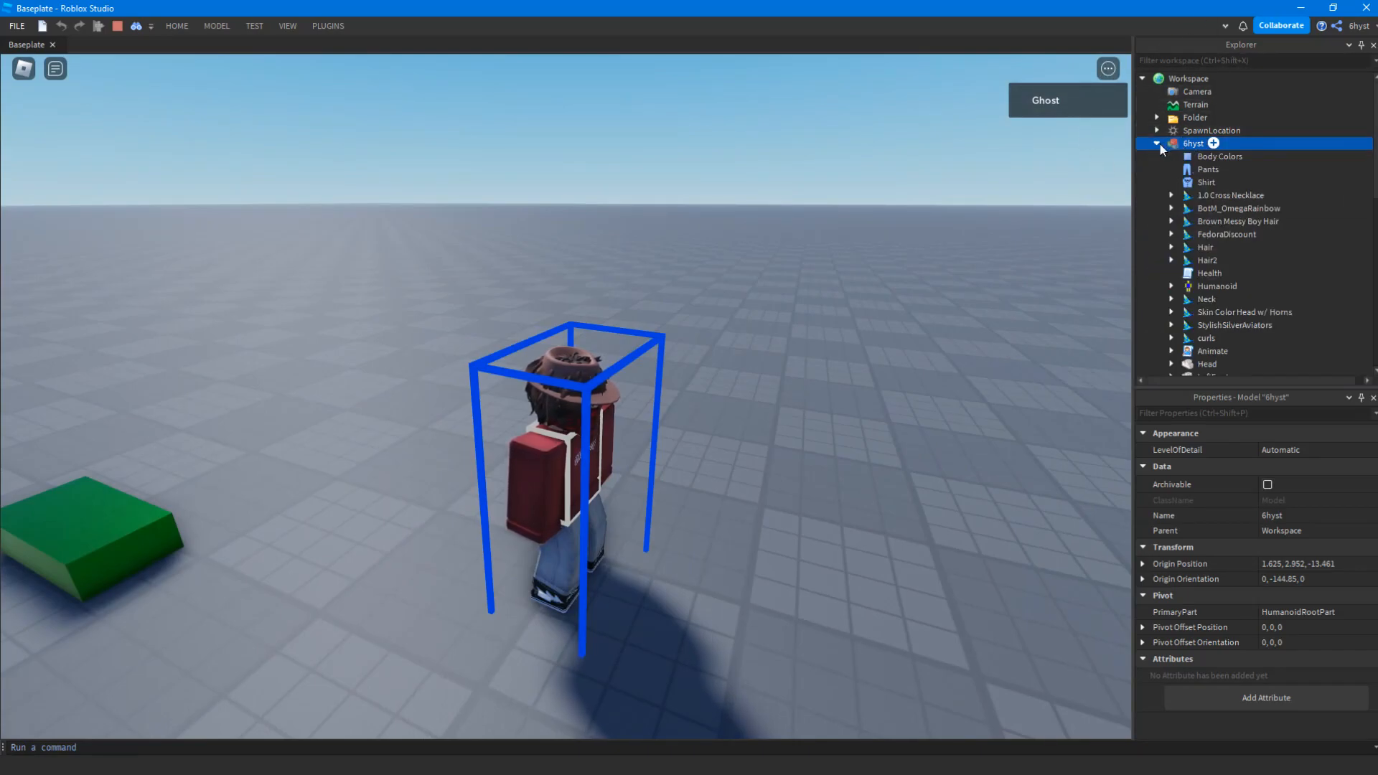
left_click(1157, 143)
right_click_drag(780, 262, 732, 346)
key("w")
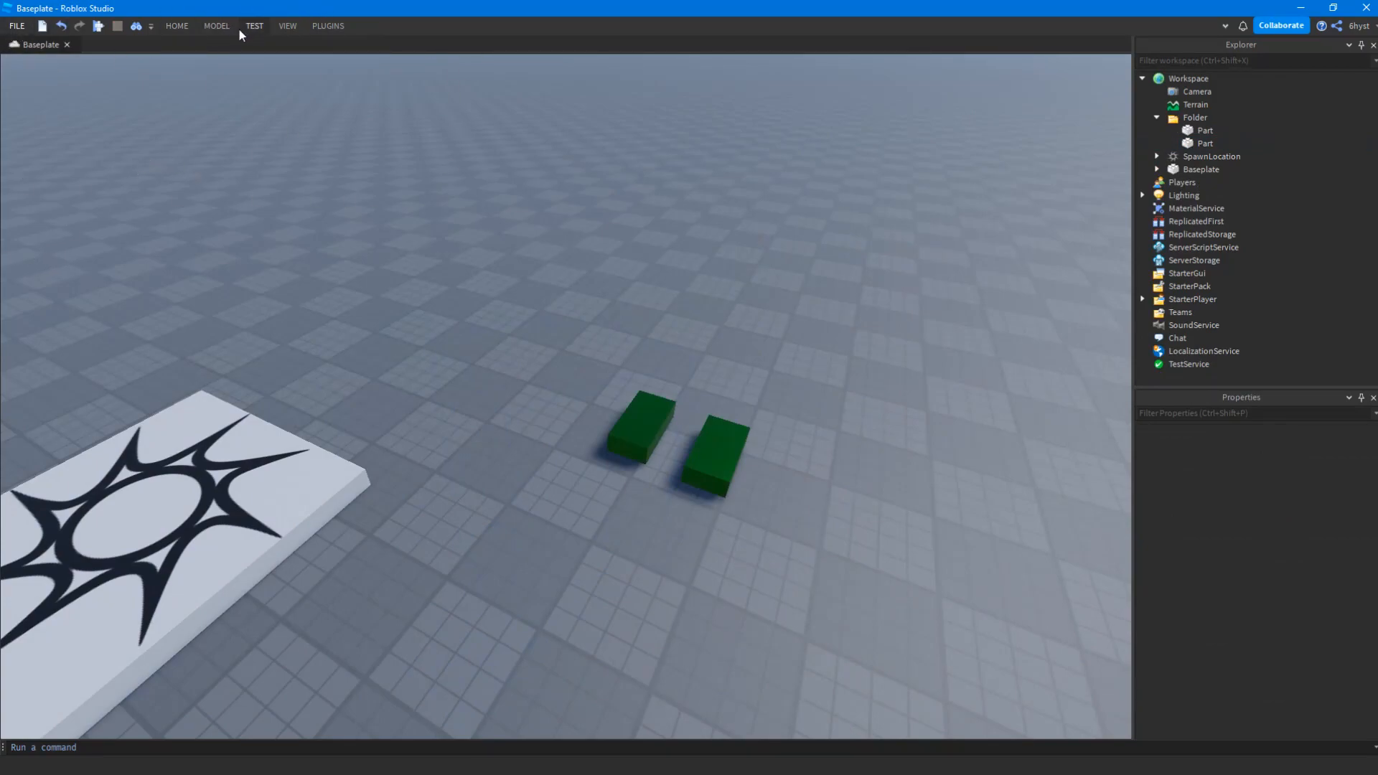
Open Game Settings and save the place to Roblox as Untitled Game, closing the save dialog
left_click(191, 25)
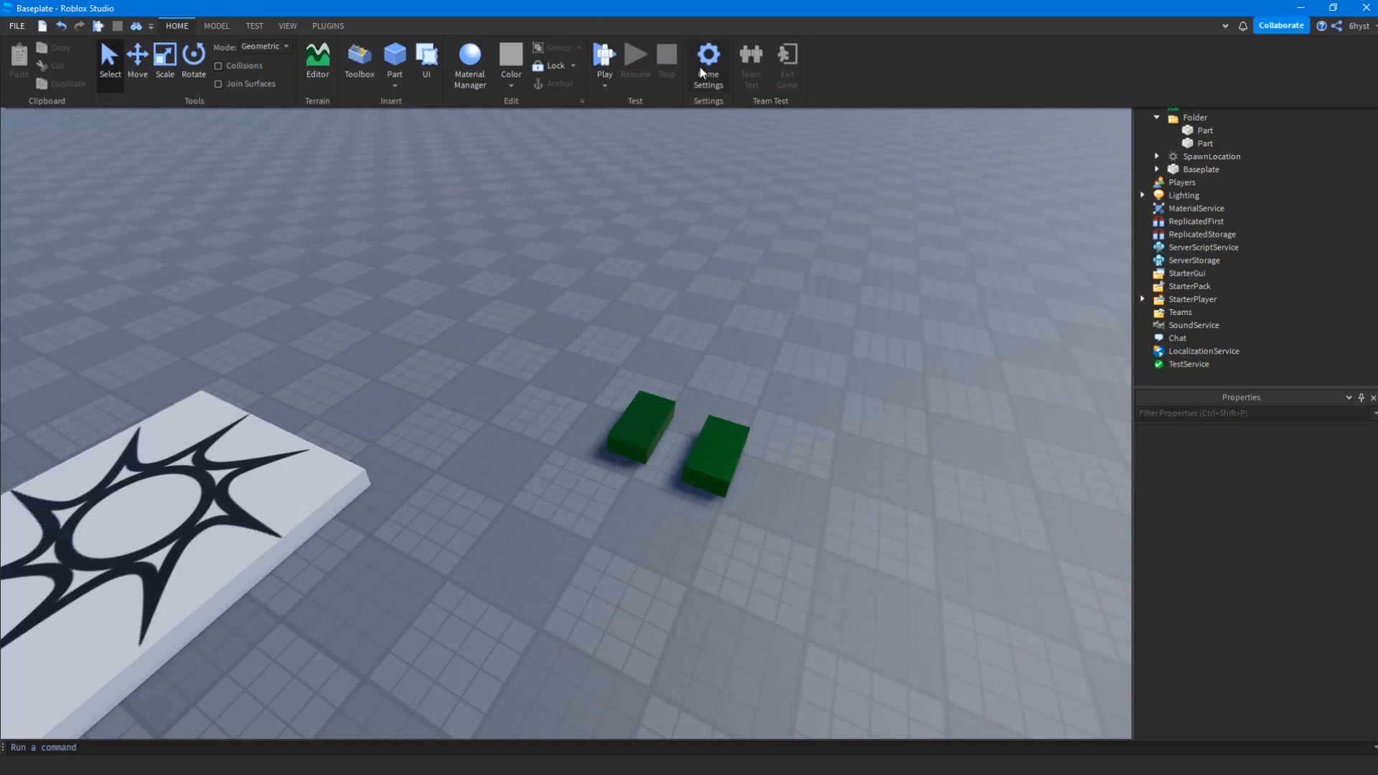
left_click(707, 68)
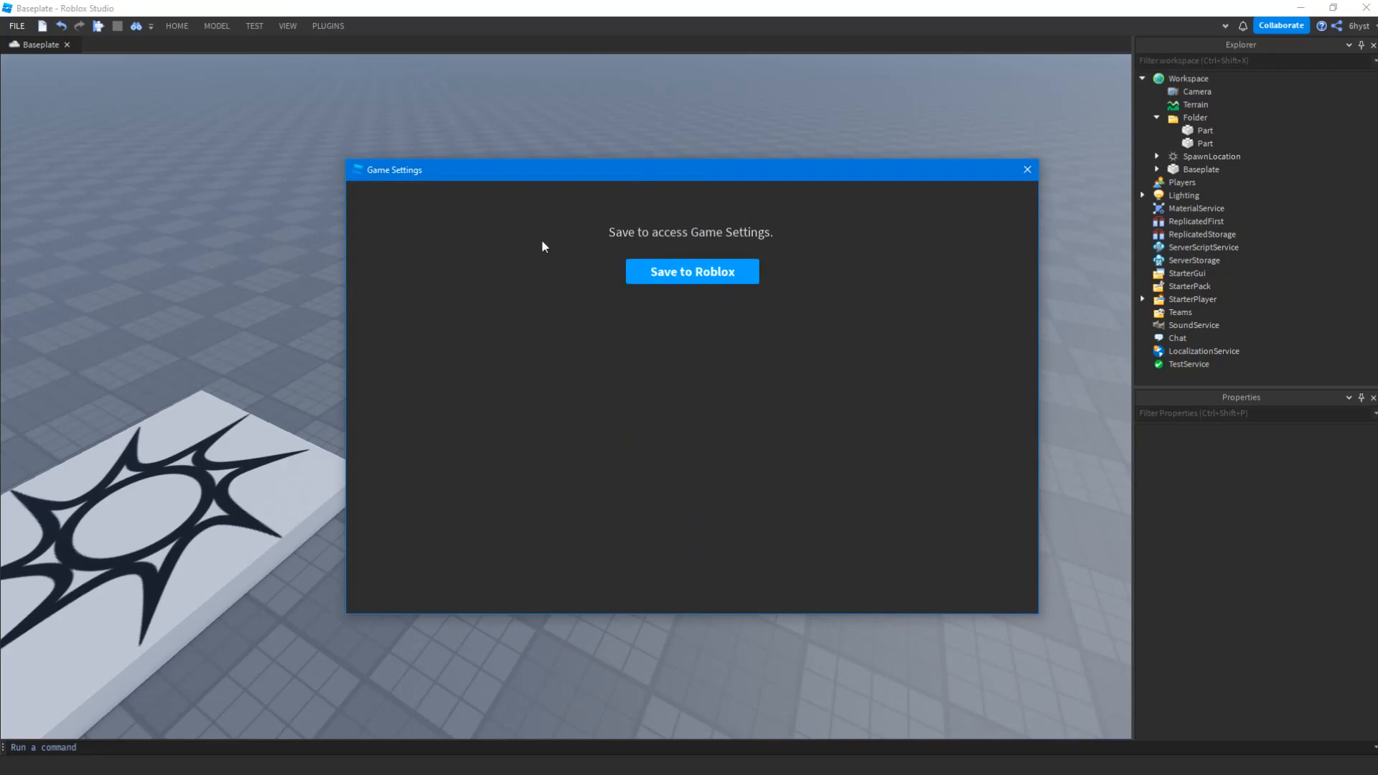
left_click(693, 263)
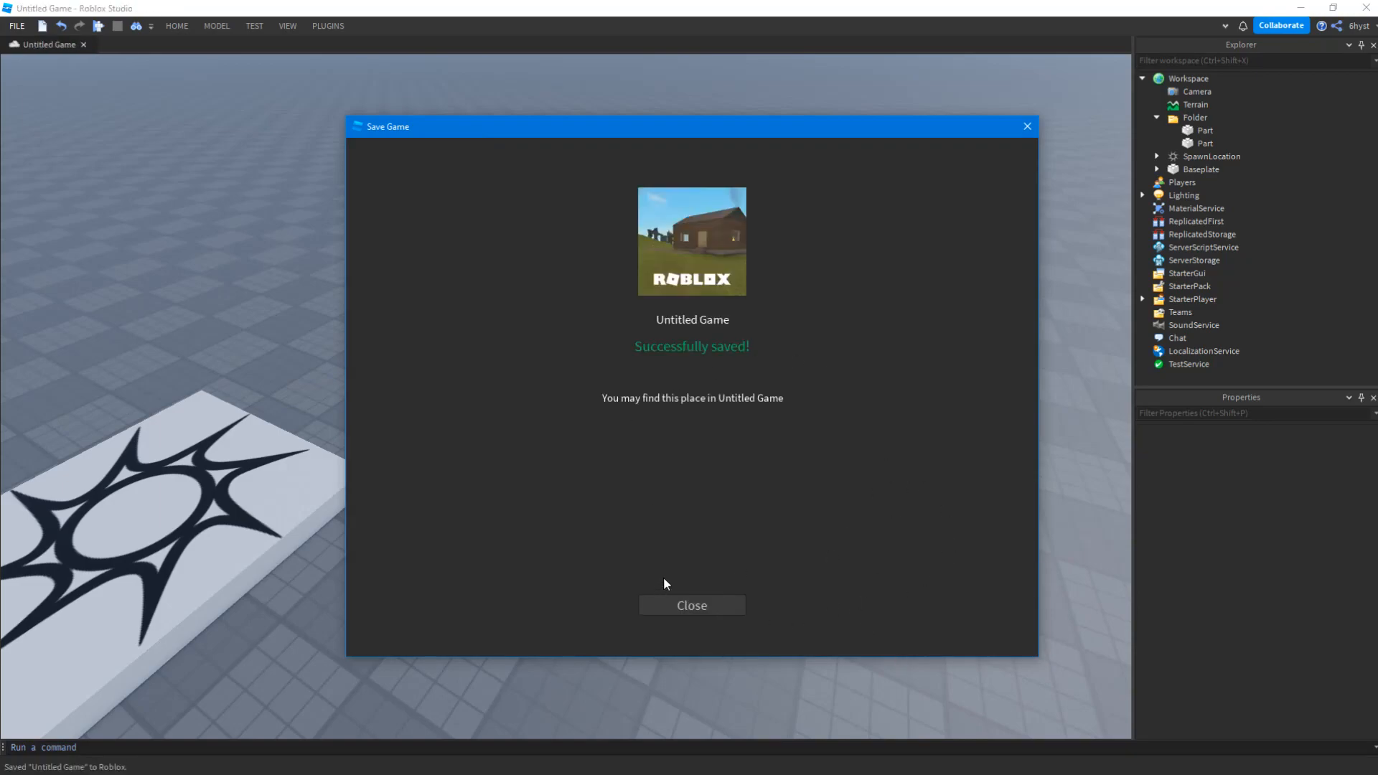
left_click(702, 603)
Open Game Settings and review the Basic Info page from the name and description down to genre and playable devices
left_click(178, 26)
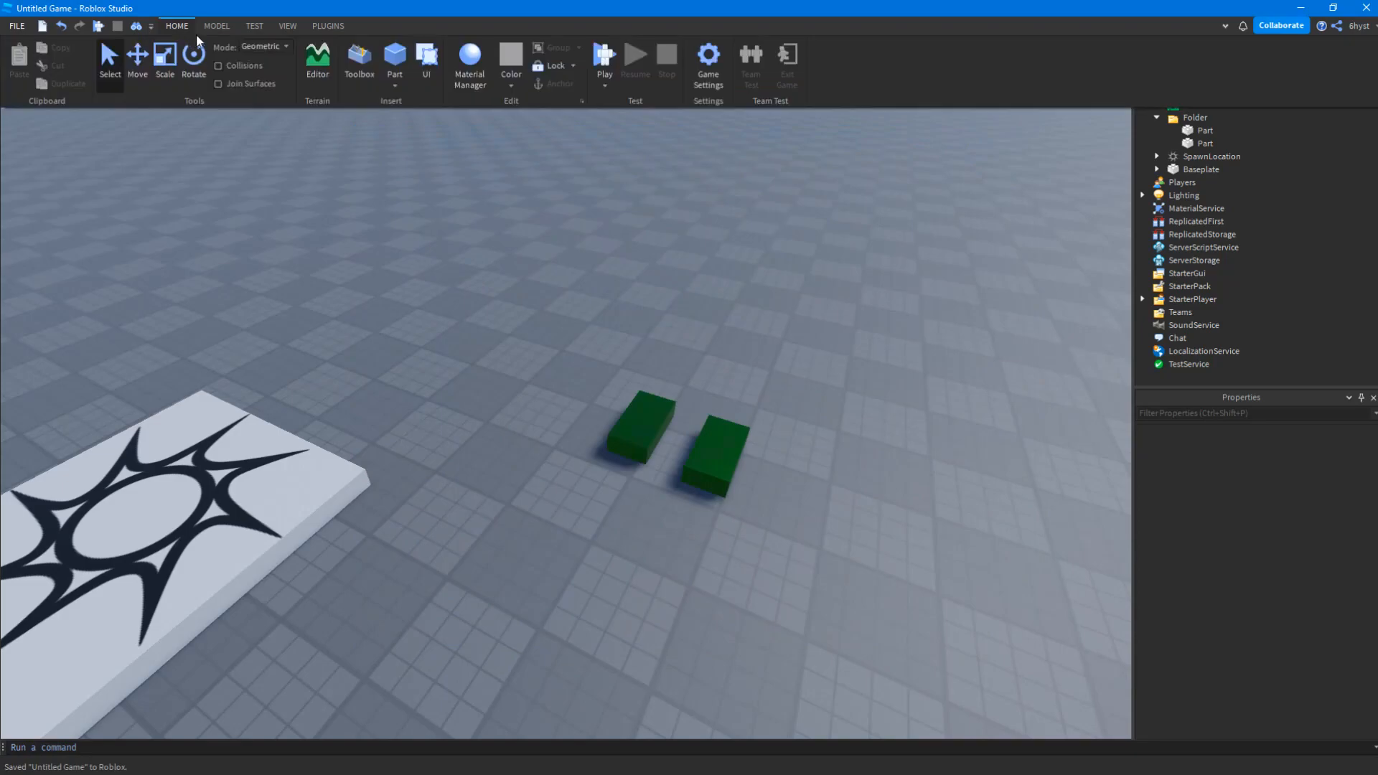
left_click(709, 65)
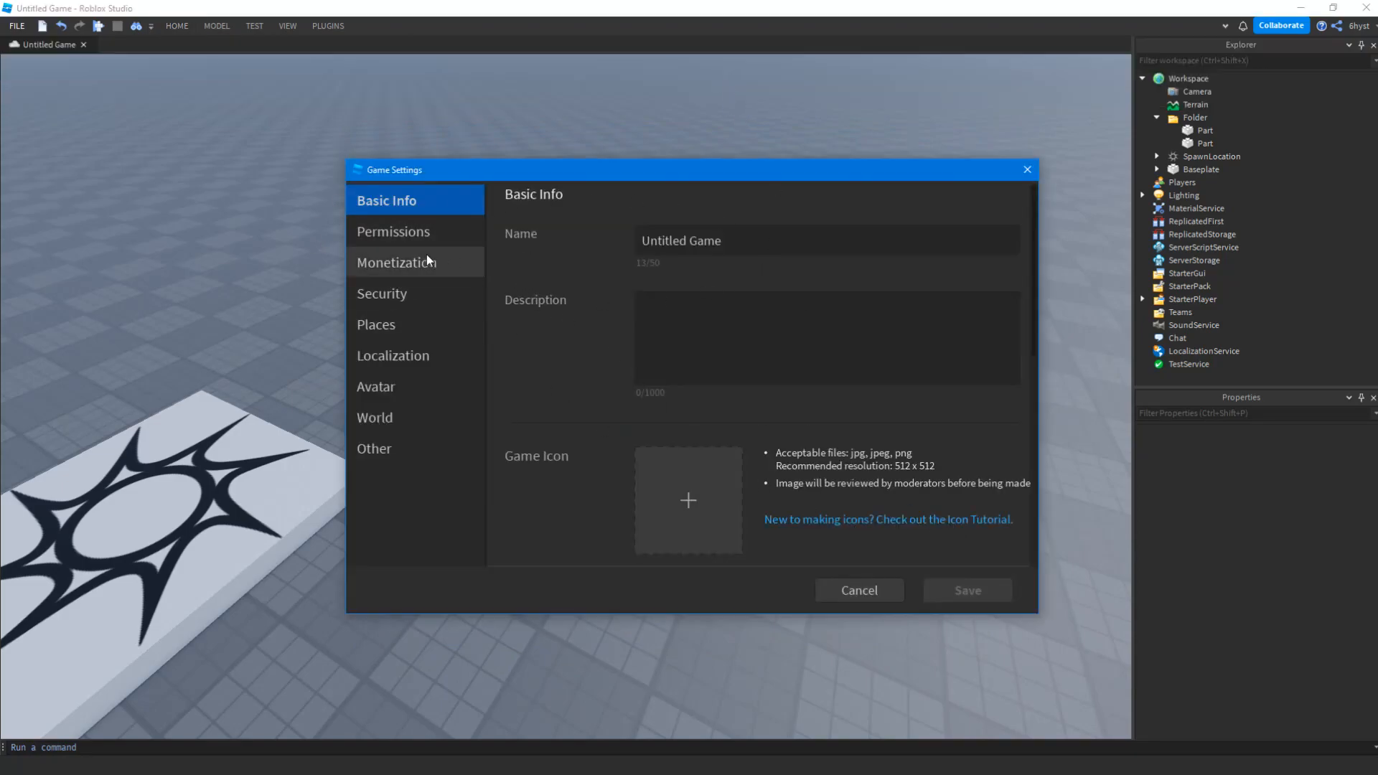
scroll(715, 389, "down", 5)
scroll(859, 384, "up", 5)
scroll(643, 356, "down", 3)
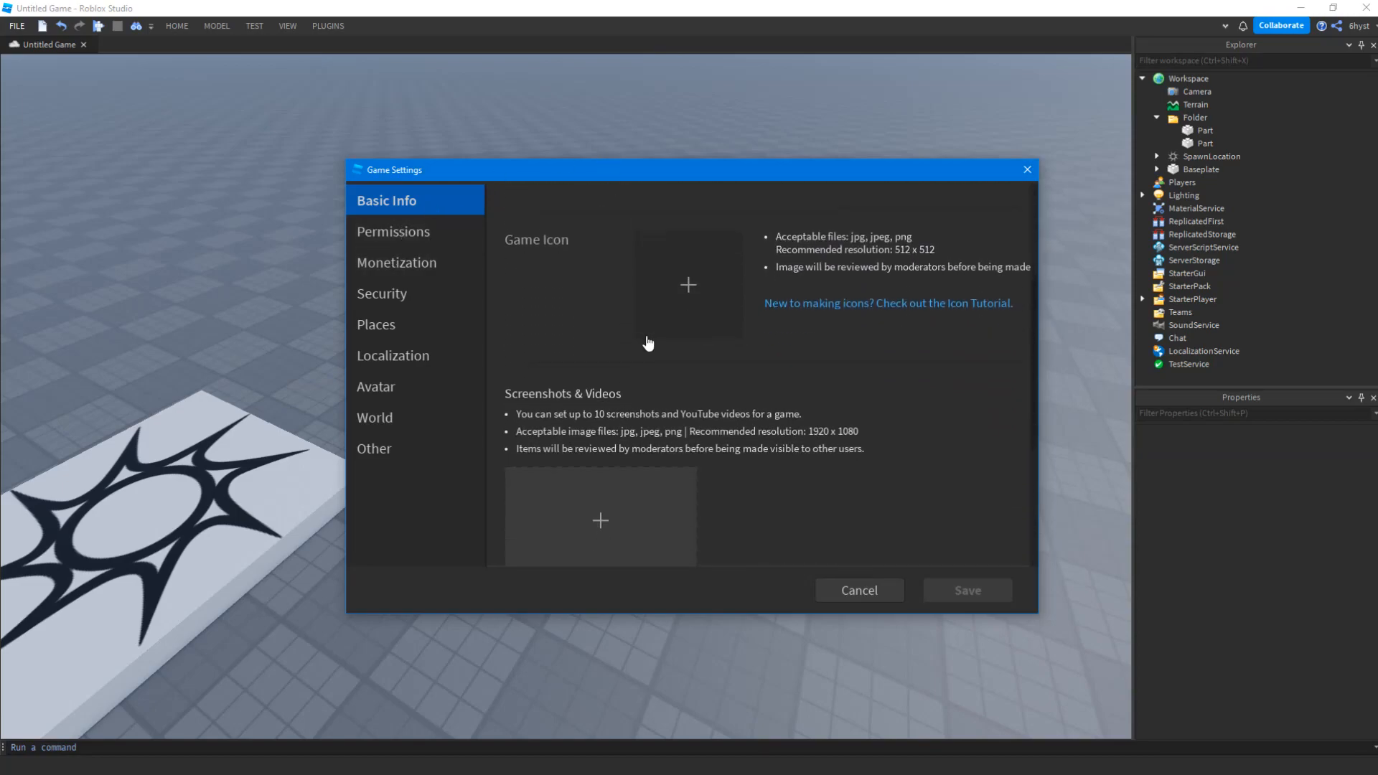
scroll(645, 359, "down", 3)
scroll(646, 365, "down", 3)
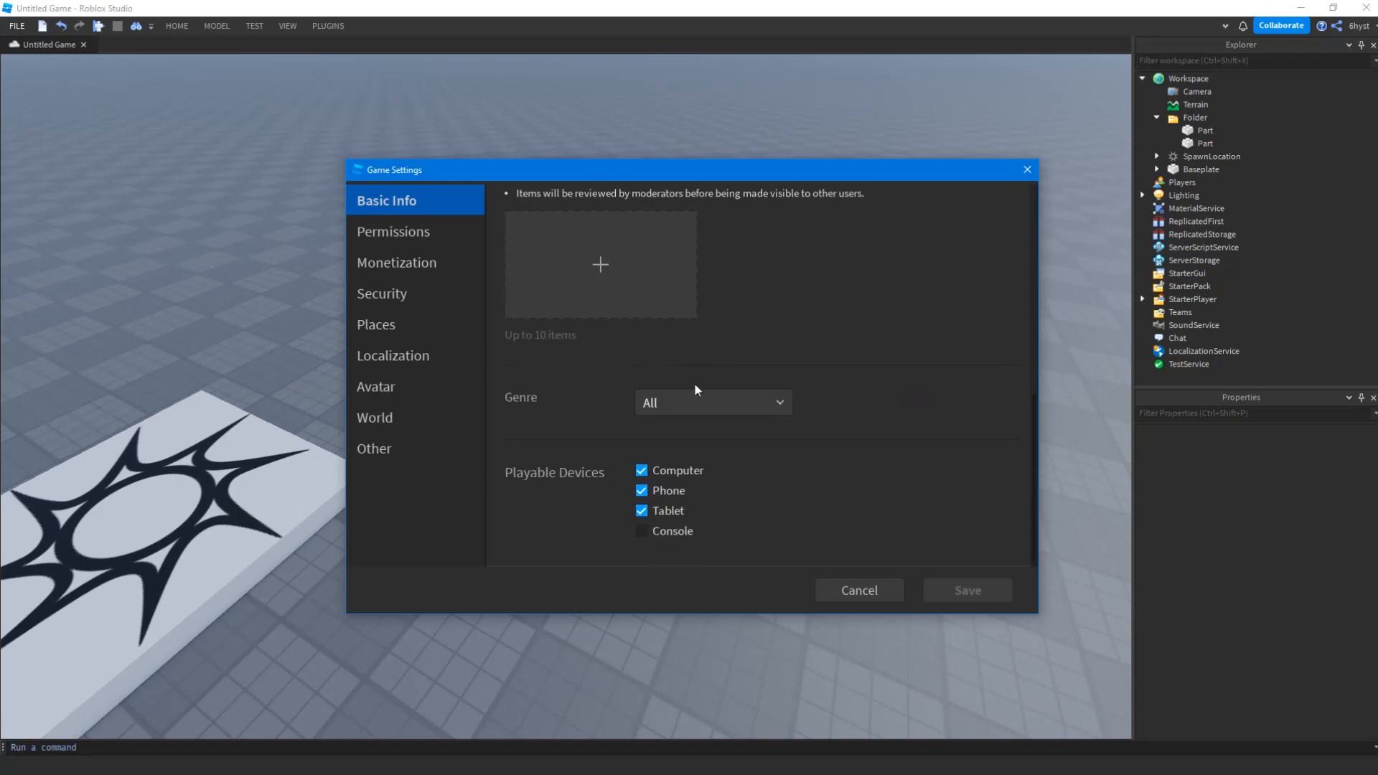
Review the Permissions, Monetization, Security and Places pages of Game Settings
left_click(391, 237)
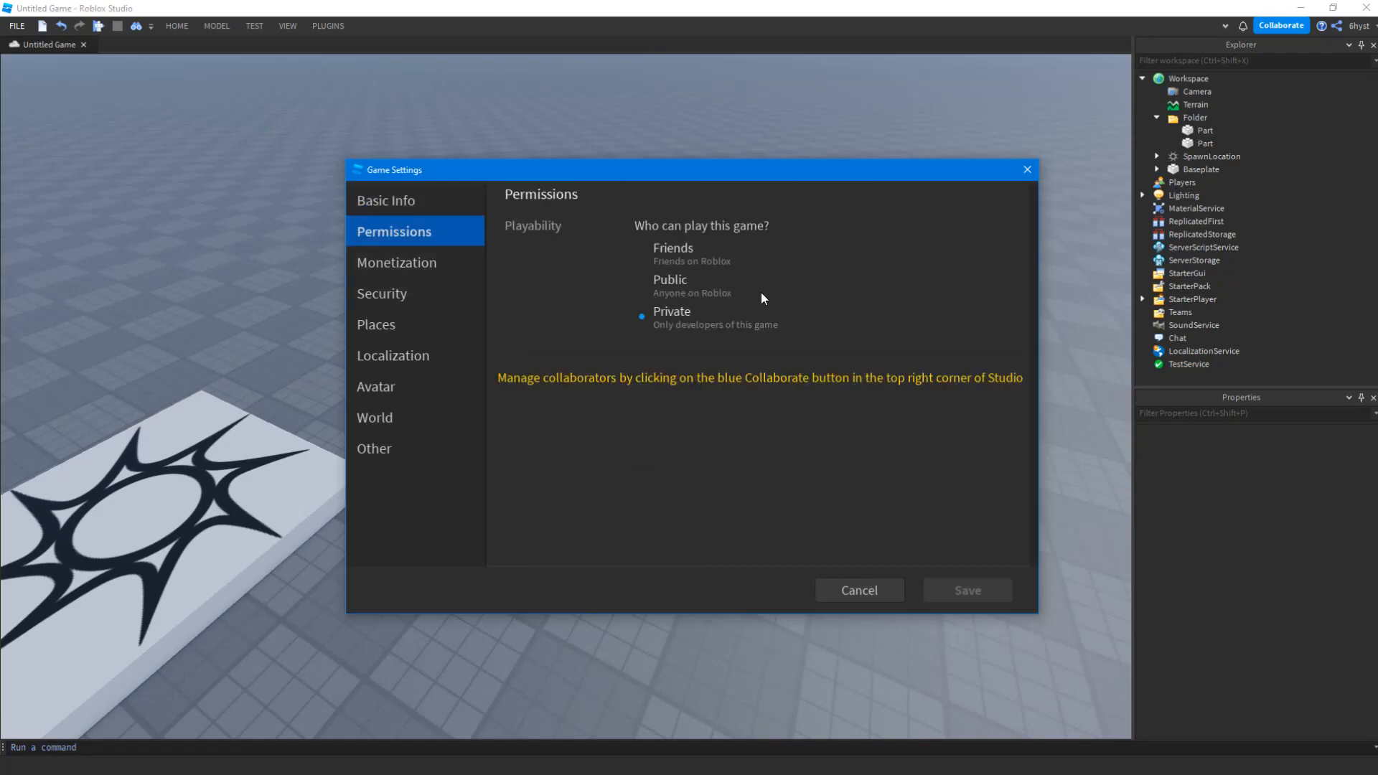
left_click(416, 263)
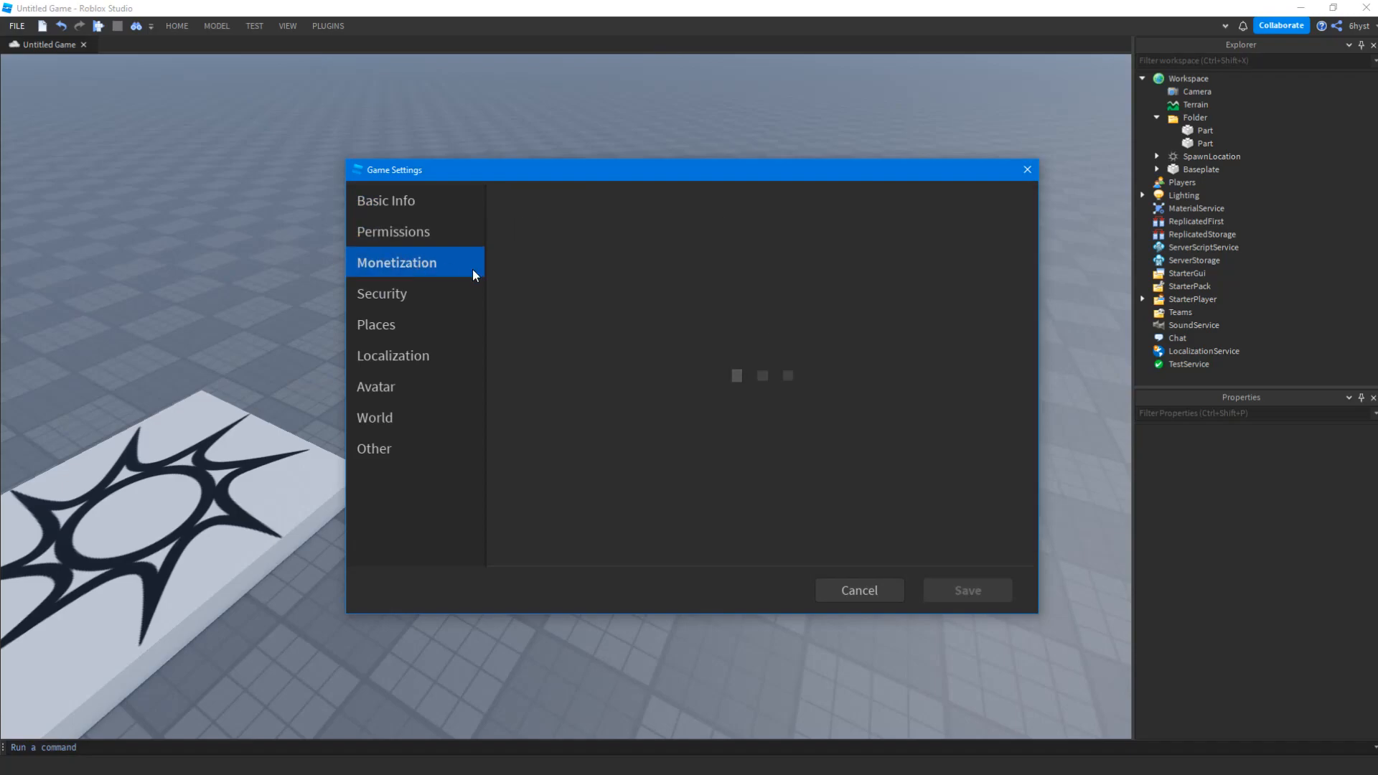
scroll(722, 318, "down", 2)
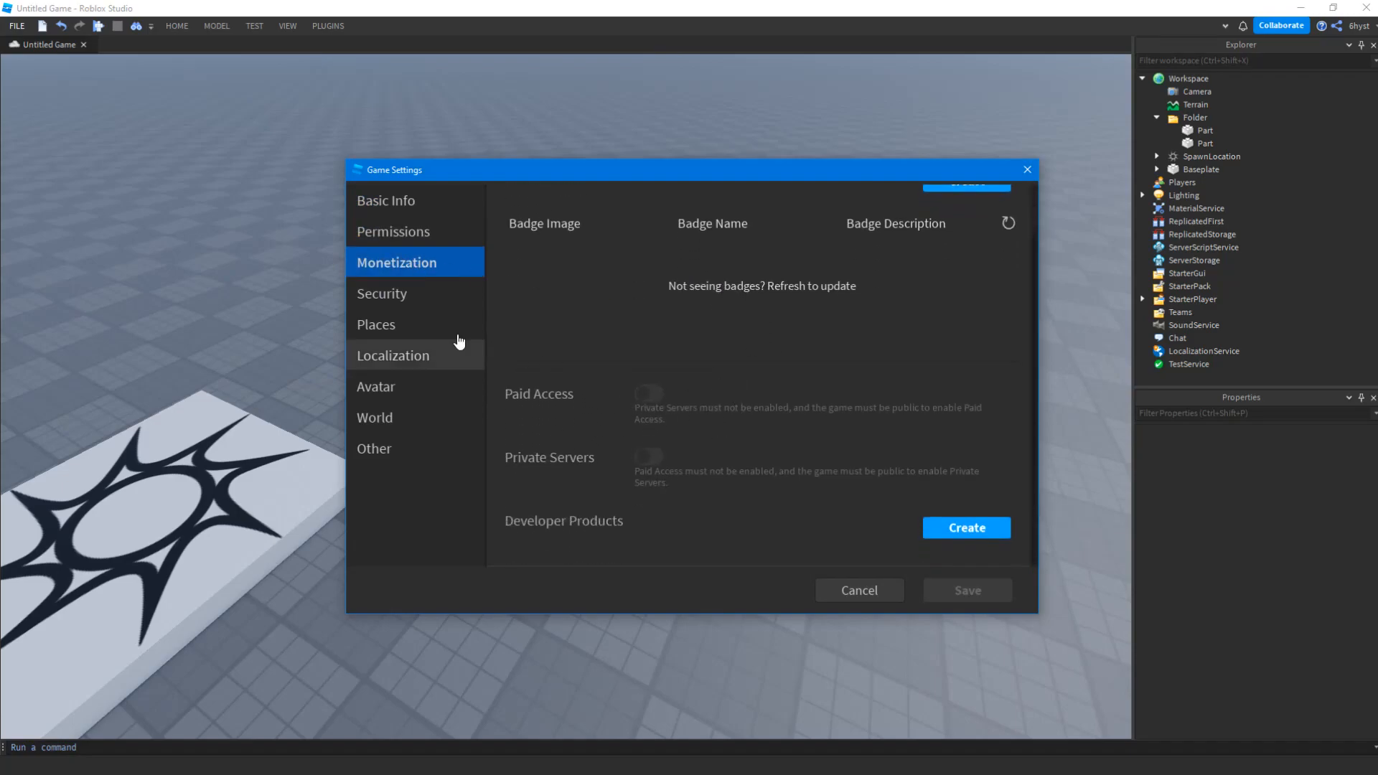
left_click(414, 302)
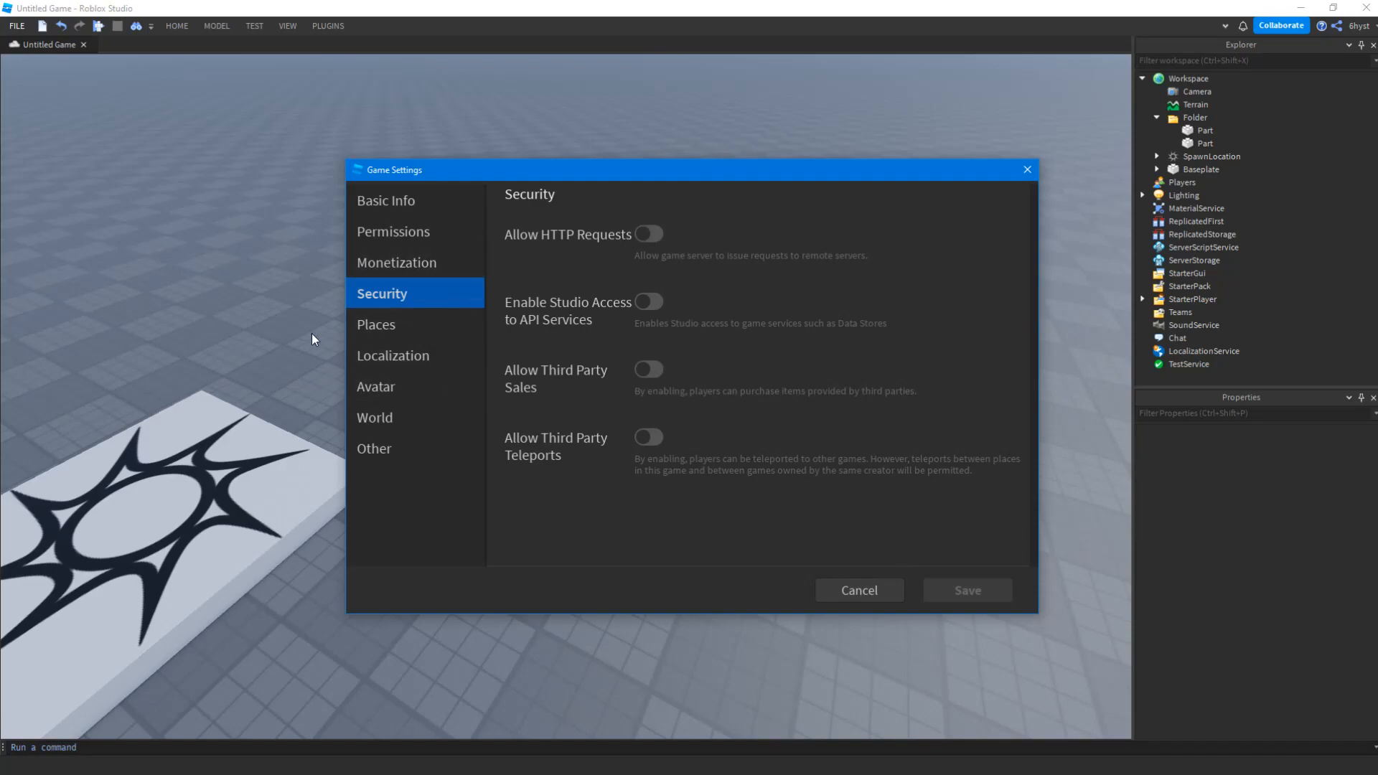
left_click(431, 329)
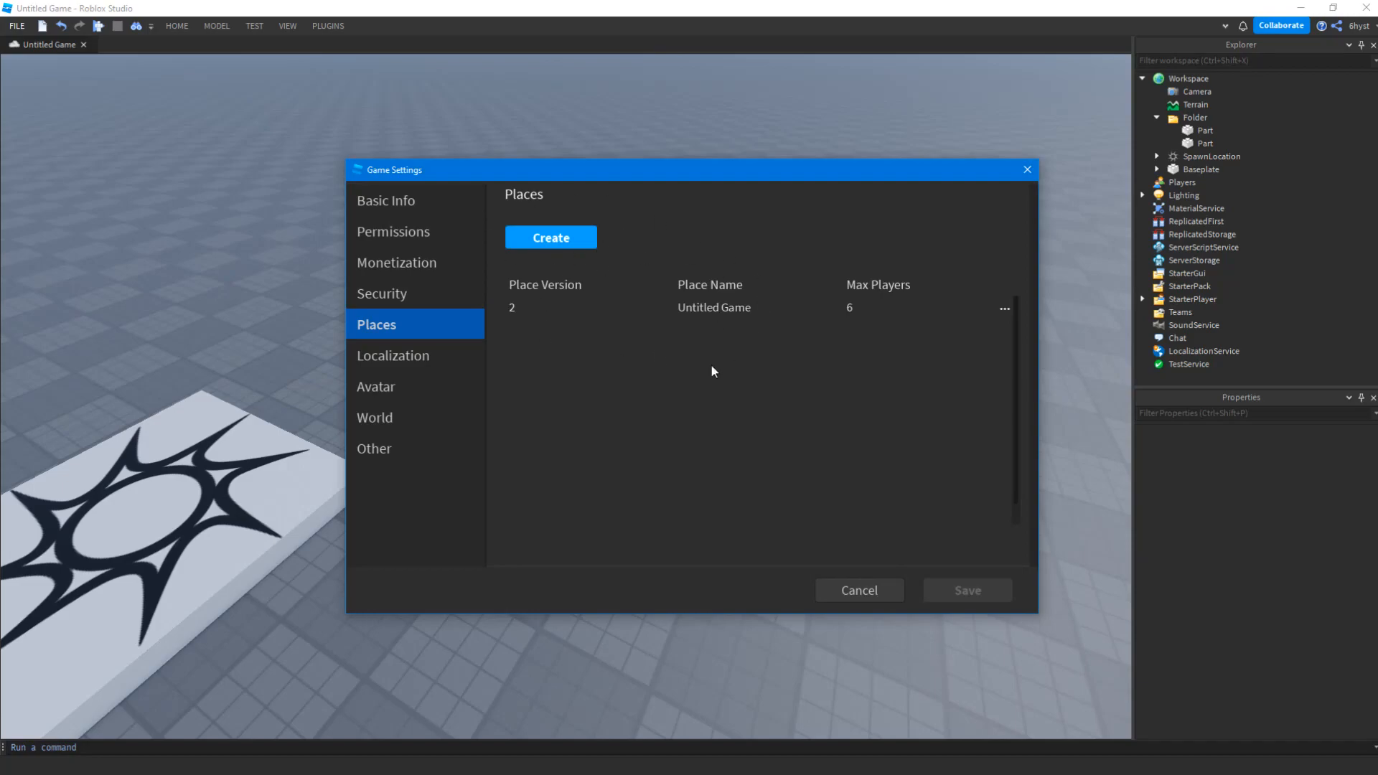
Examine the Localization page's source language, text capture and automatic translation options
left_click(428, 355)
scroll(745, 376, "down", 3)
scroll(692, 444, "up", 3)
scroll(699, 437, "down", 6)
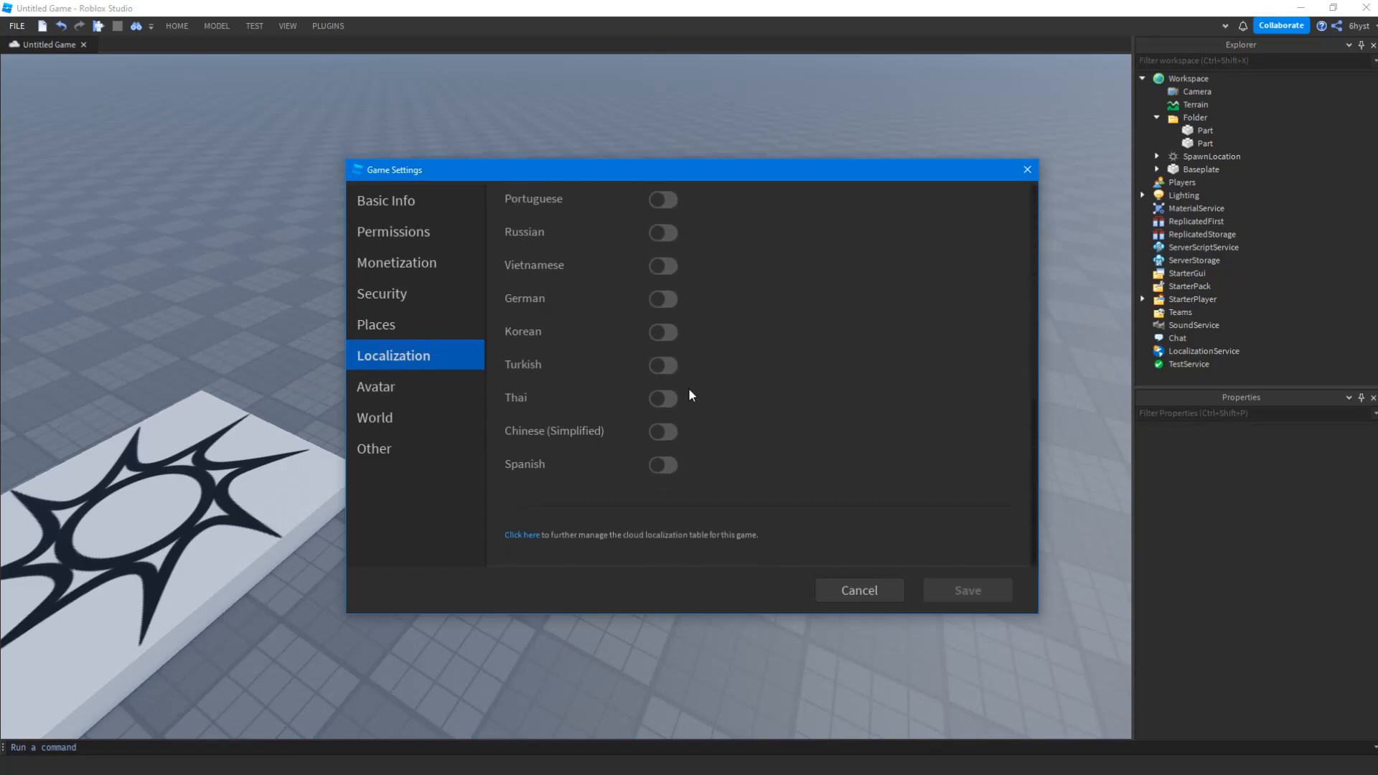
scroll(680, 390, "up", 6)
scroll(679, 412, "down", 3)
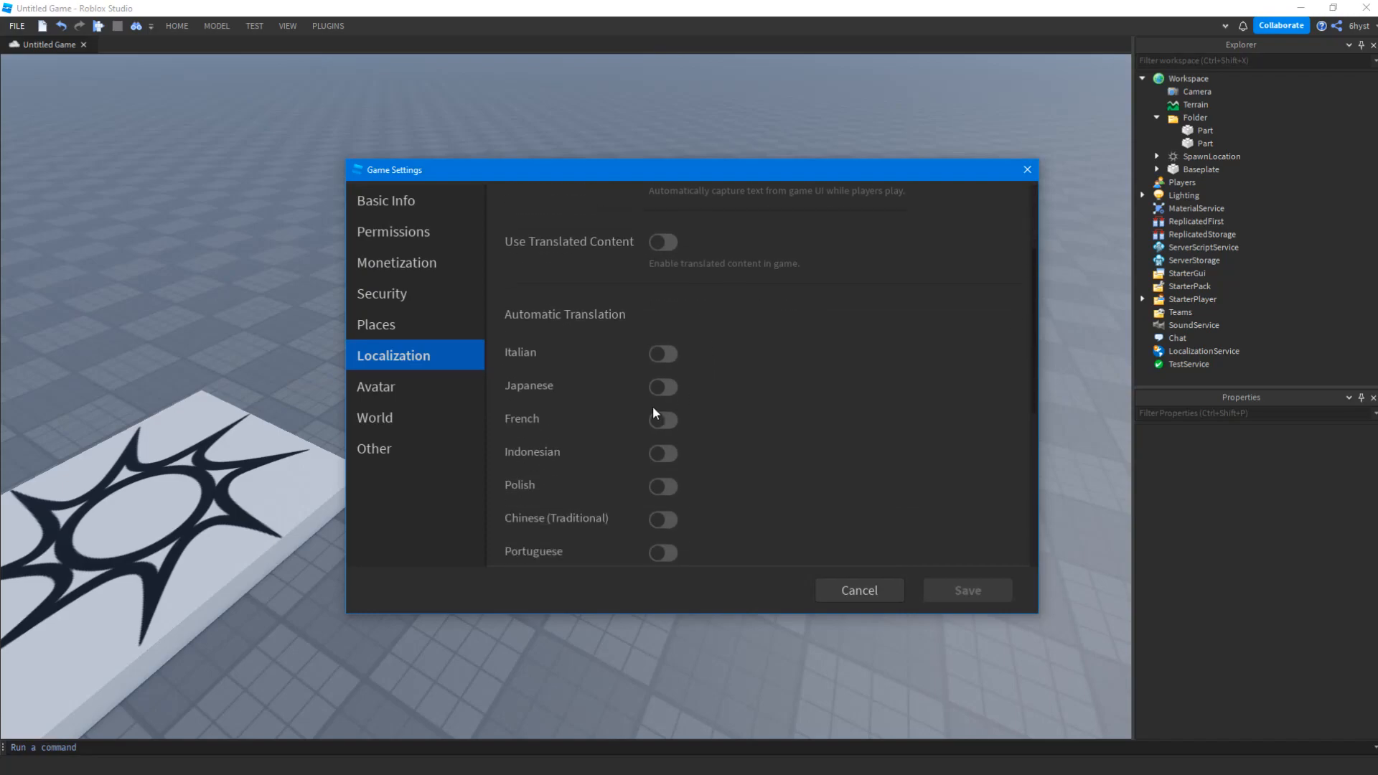
scroll(816, 436, "up", 3)
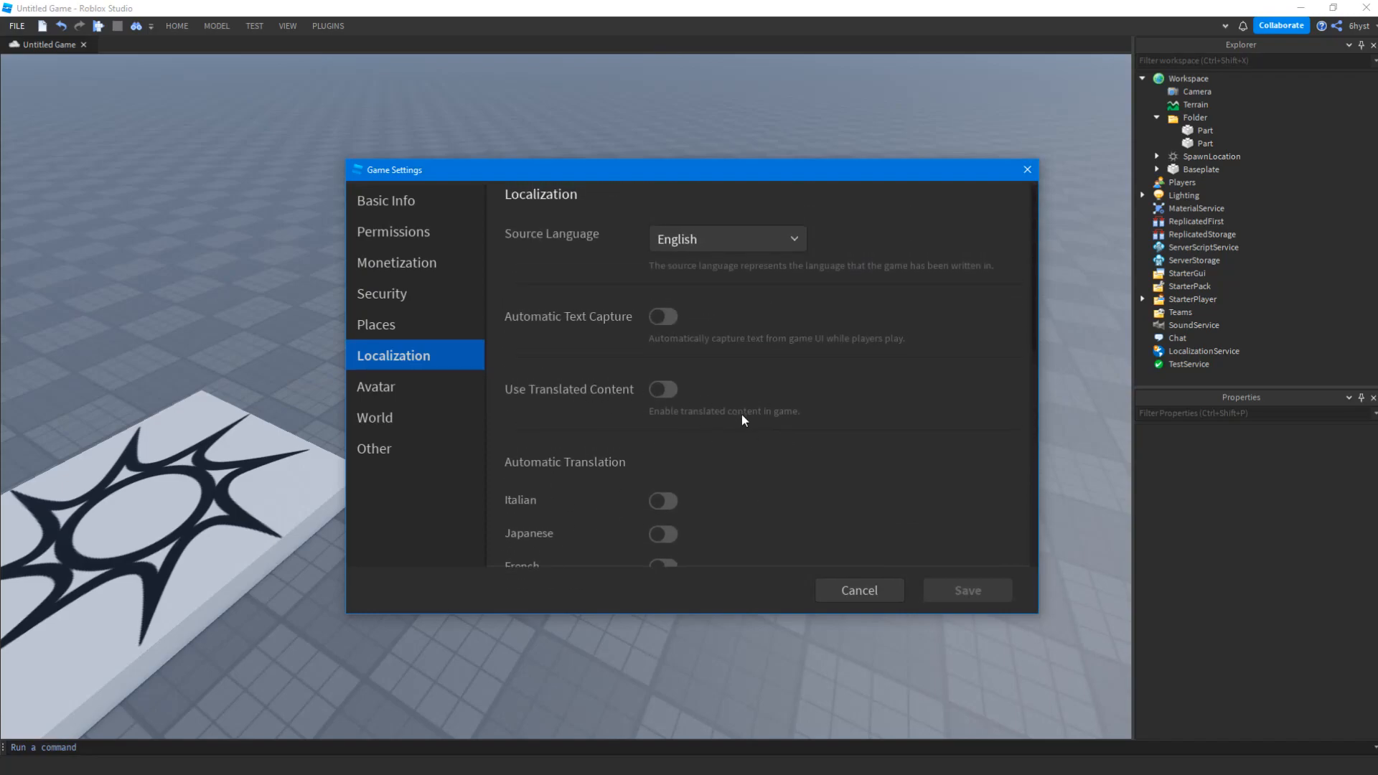
scroll(742, 420, "down", 5)
scroll(756, 381, "up", 5)
Examine the Avatar page's presets, avatar type, scale ranges, and body part and clothing overrides
left_click(412, 392)
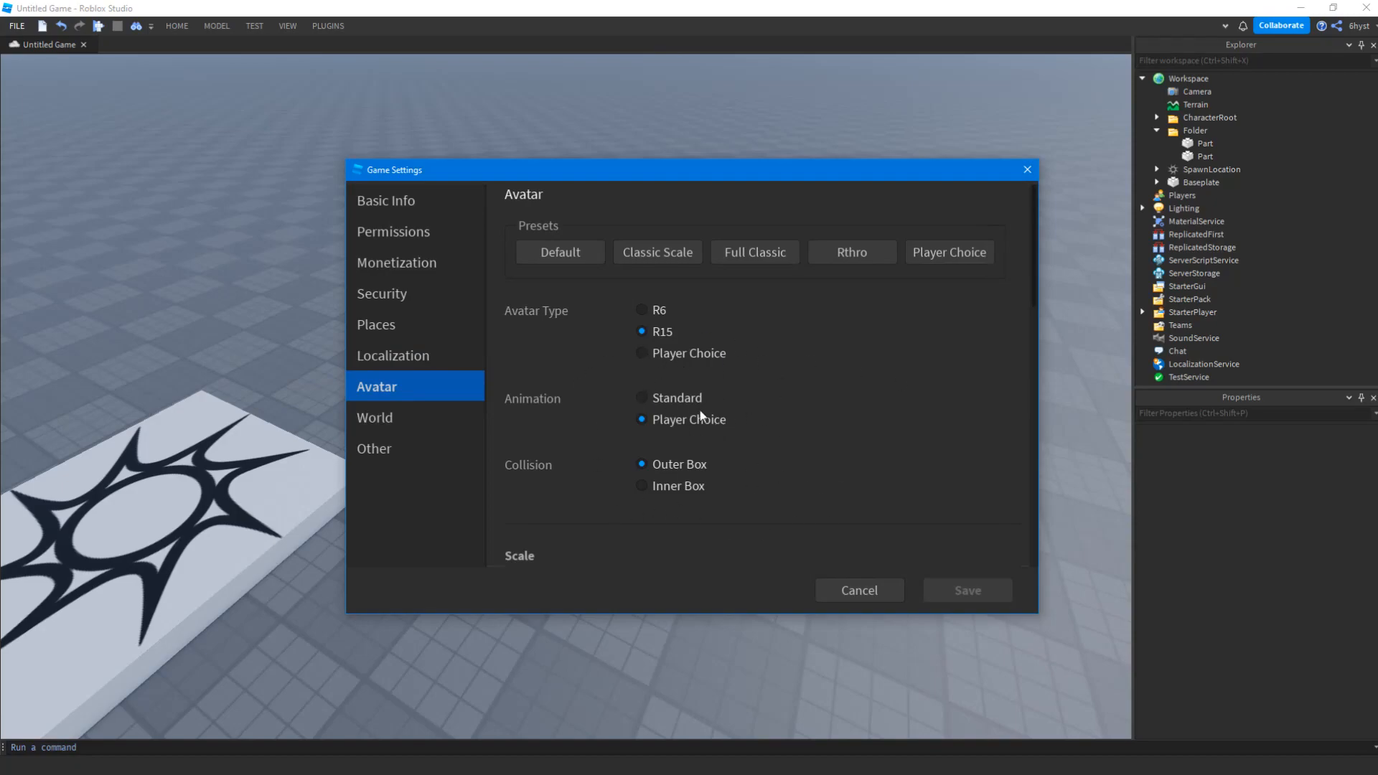
scroll(712, 277, "down", 6)
scroll(554, 293, "up", 3)
scroll(577, 384, "down", 3)
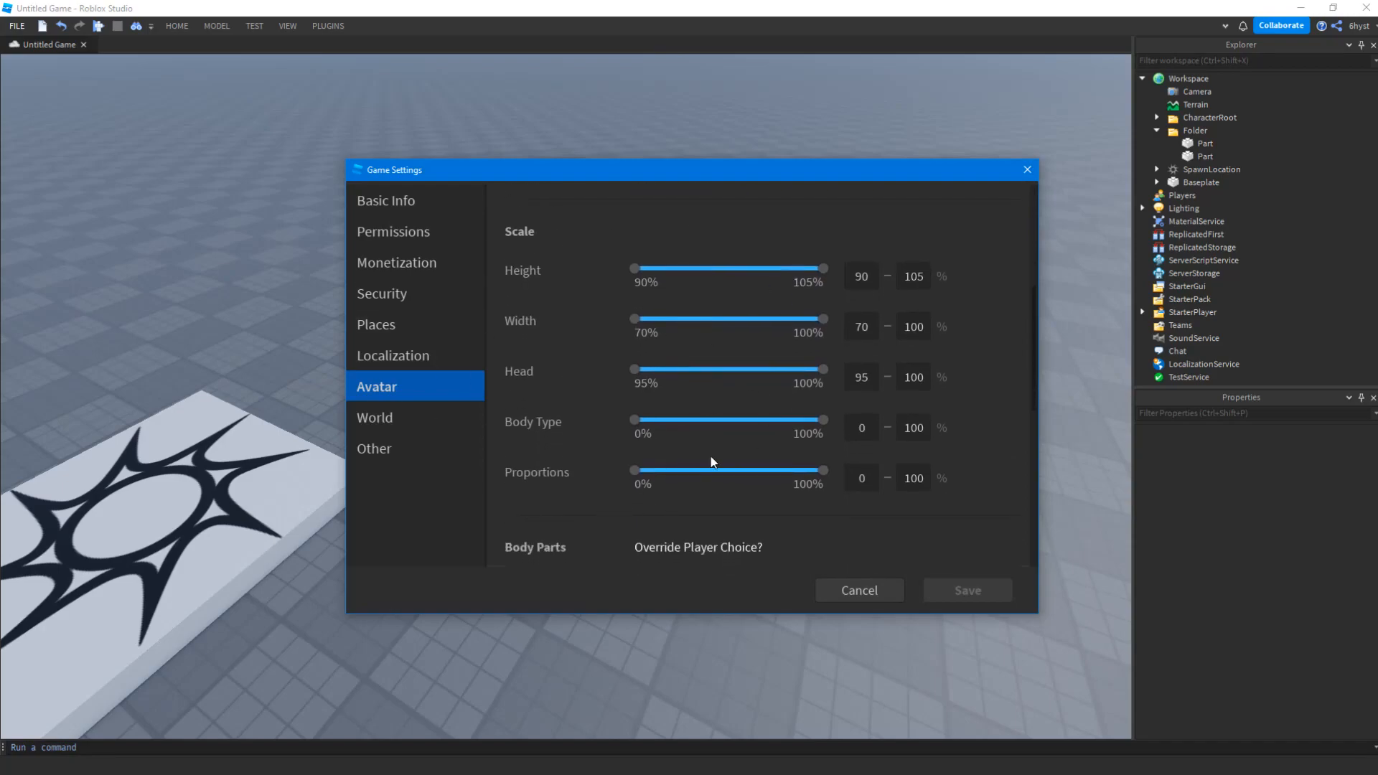
scroll(689, 470, "down", 12)
scroll(639, 381, "up", 3)
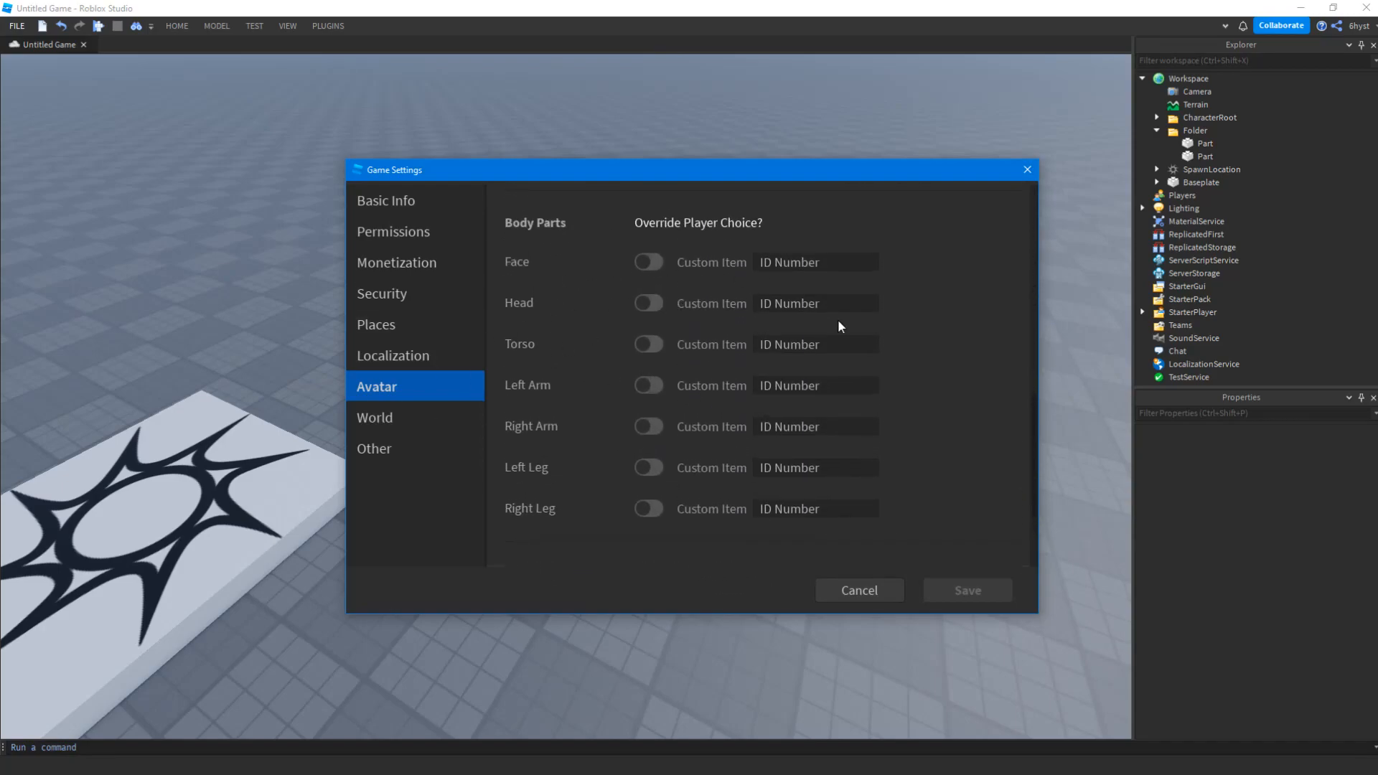
scroll(559, 353, "down", 5)
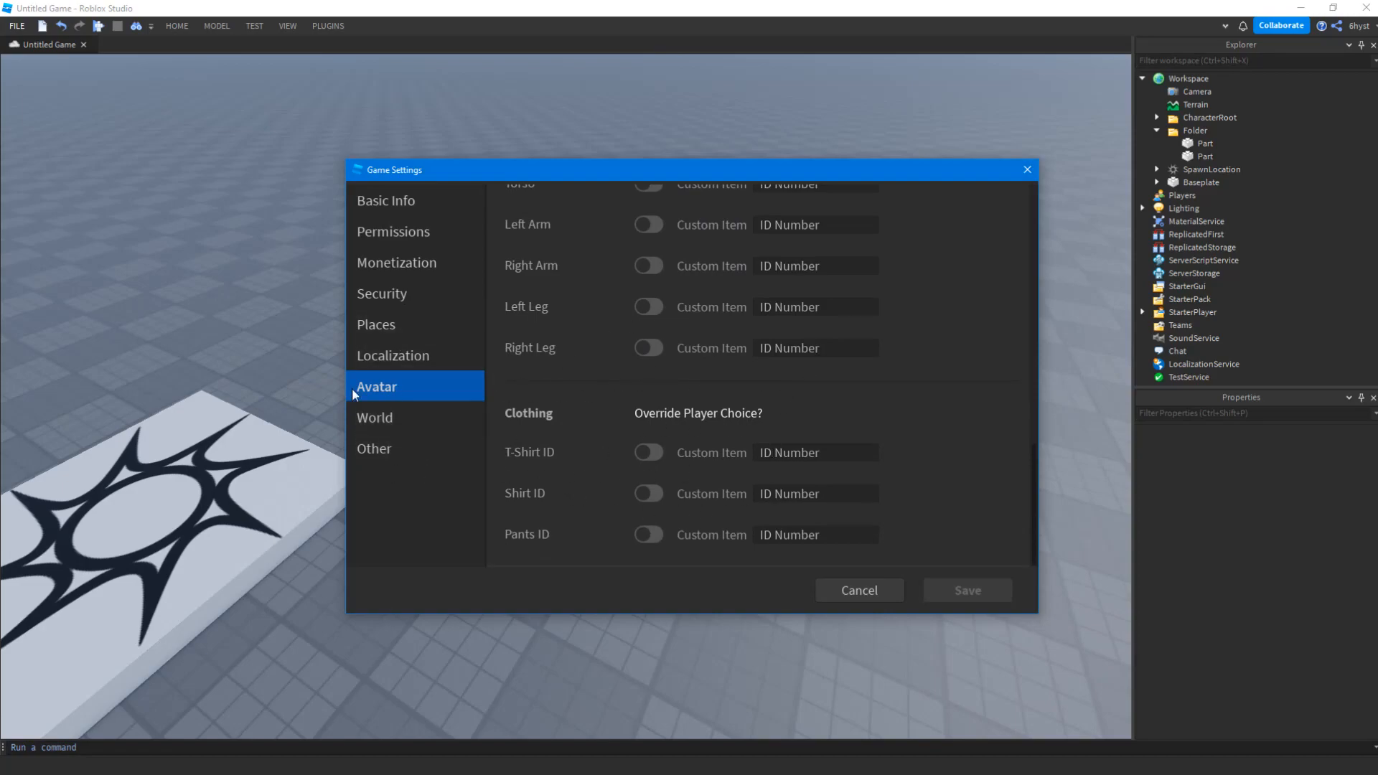
Inspect the World page's gravity, jump and slope fields and the Other page, and close Game Settings without saving
left_click(403, 413)
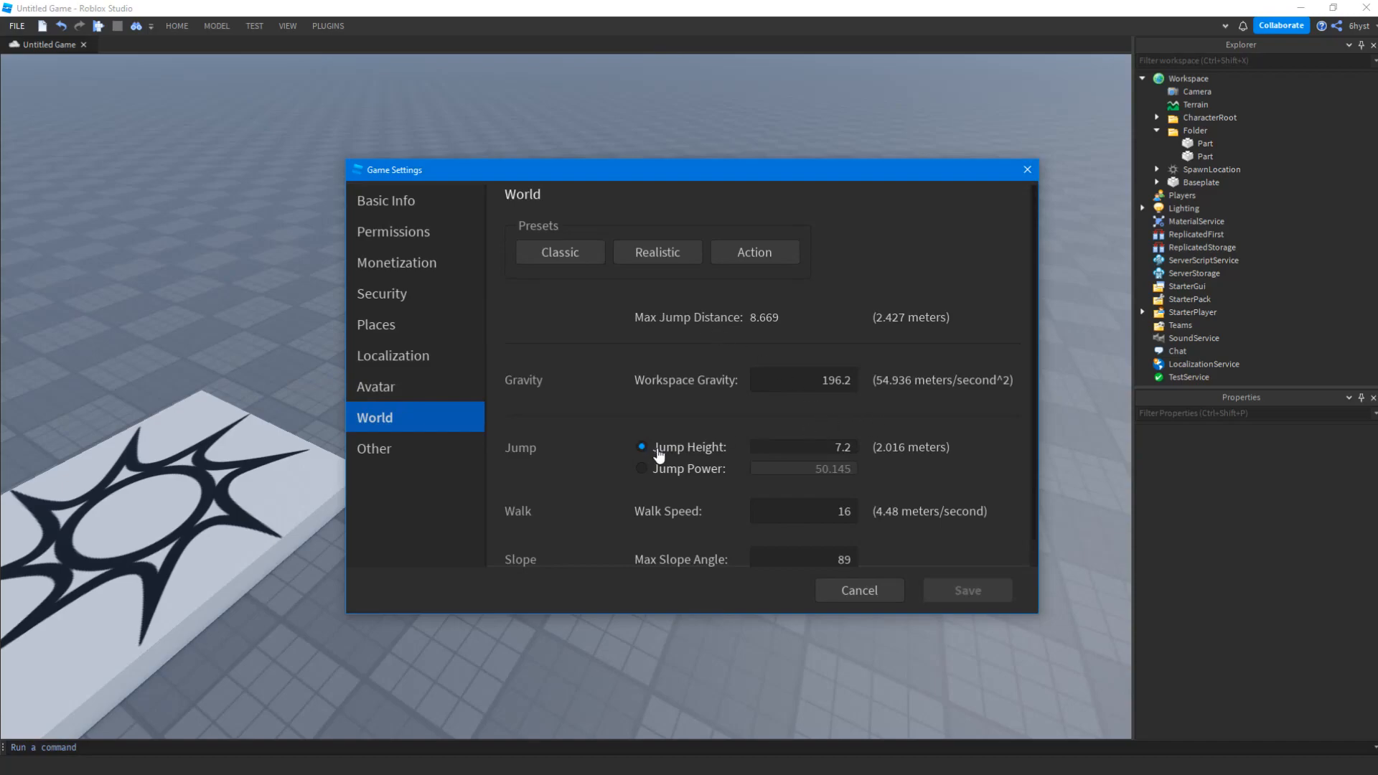
scroll(664, 329, "down", 1)
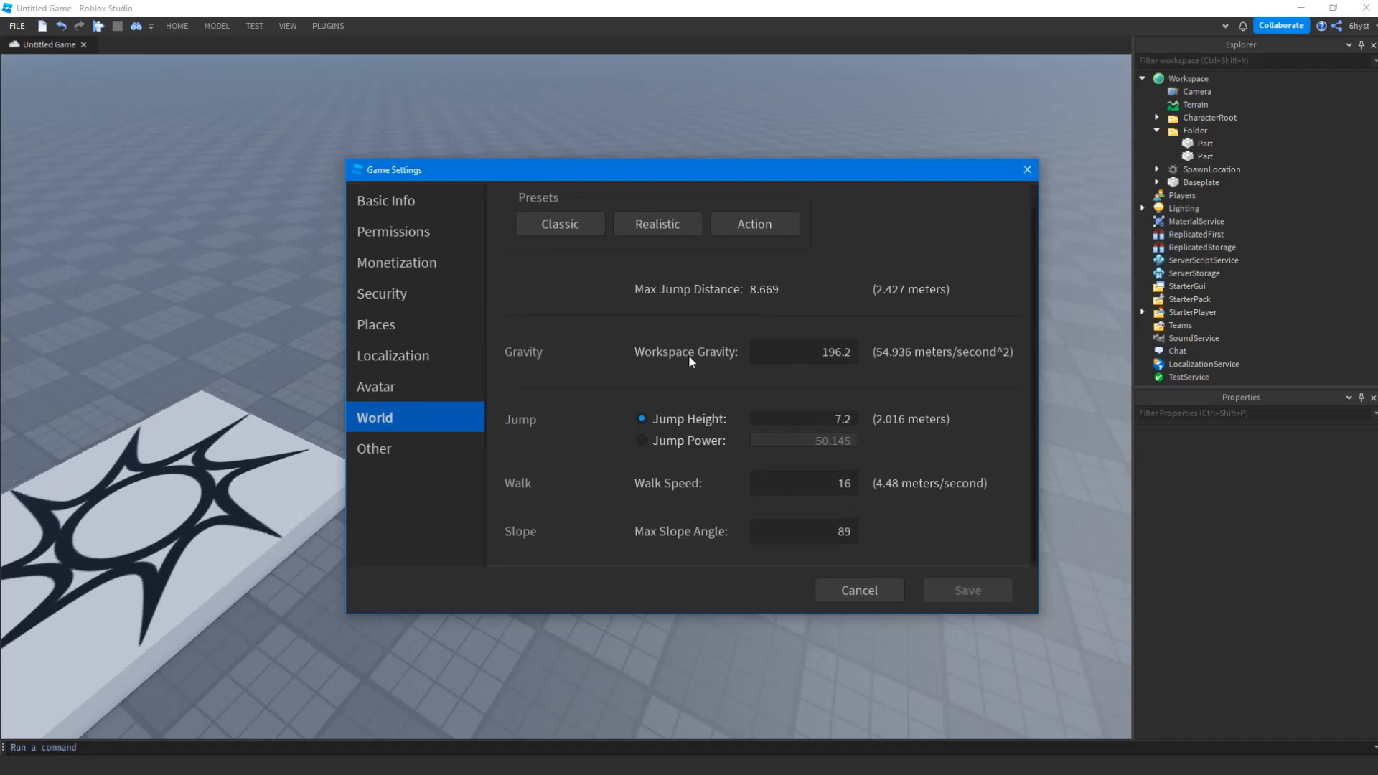
left_click(815, 354)
key("Tab")
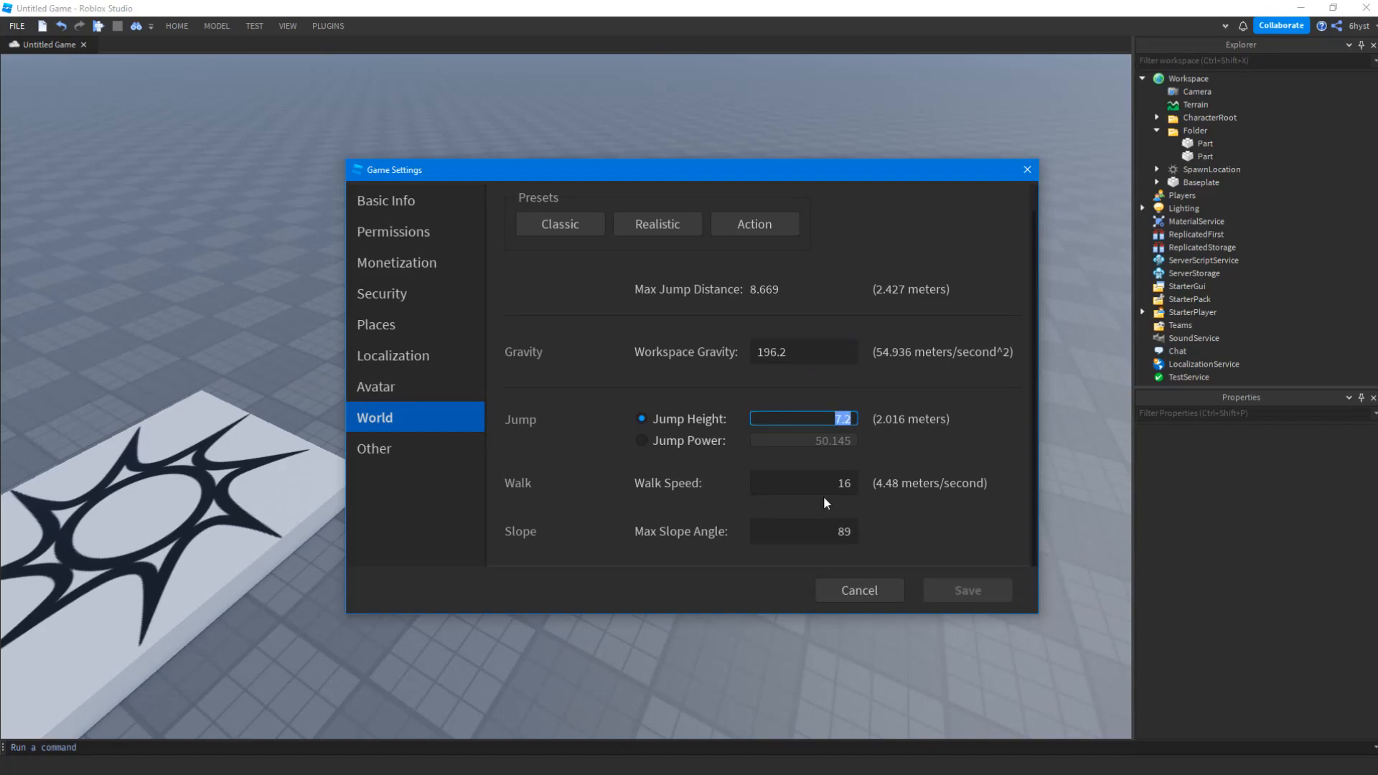
left_click(810, 524)
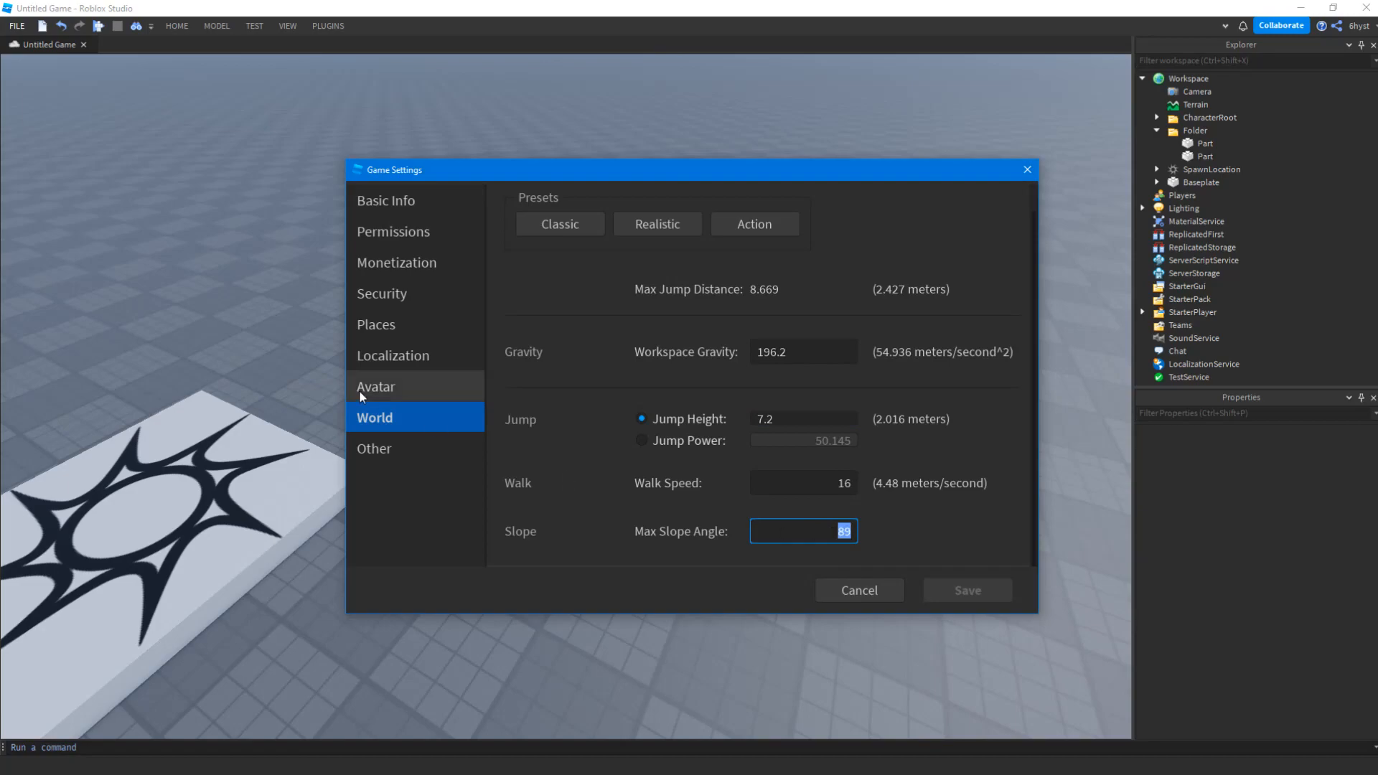
left_click(398, 448)
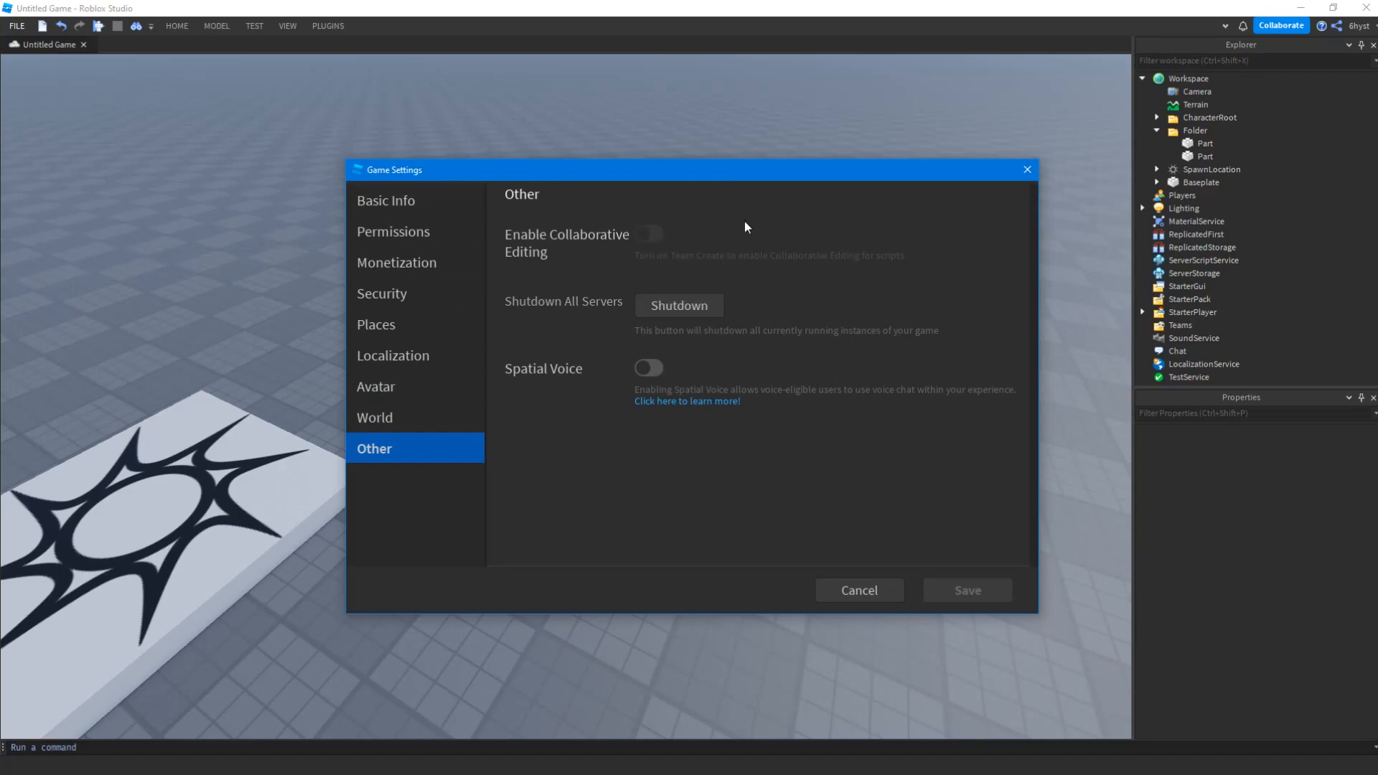
left_click(864, 592)
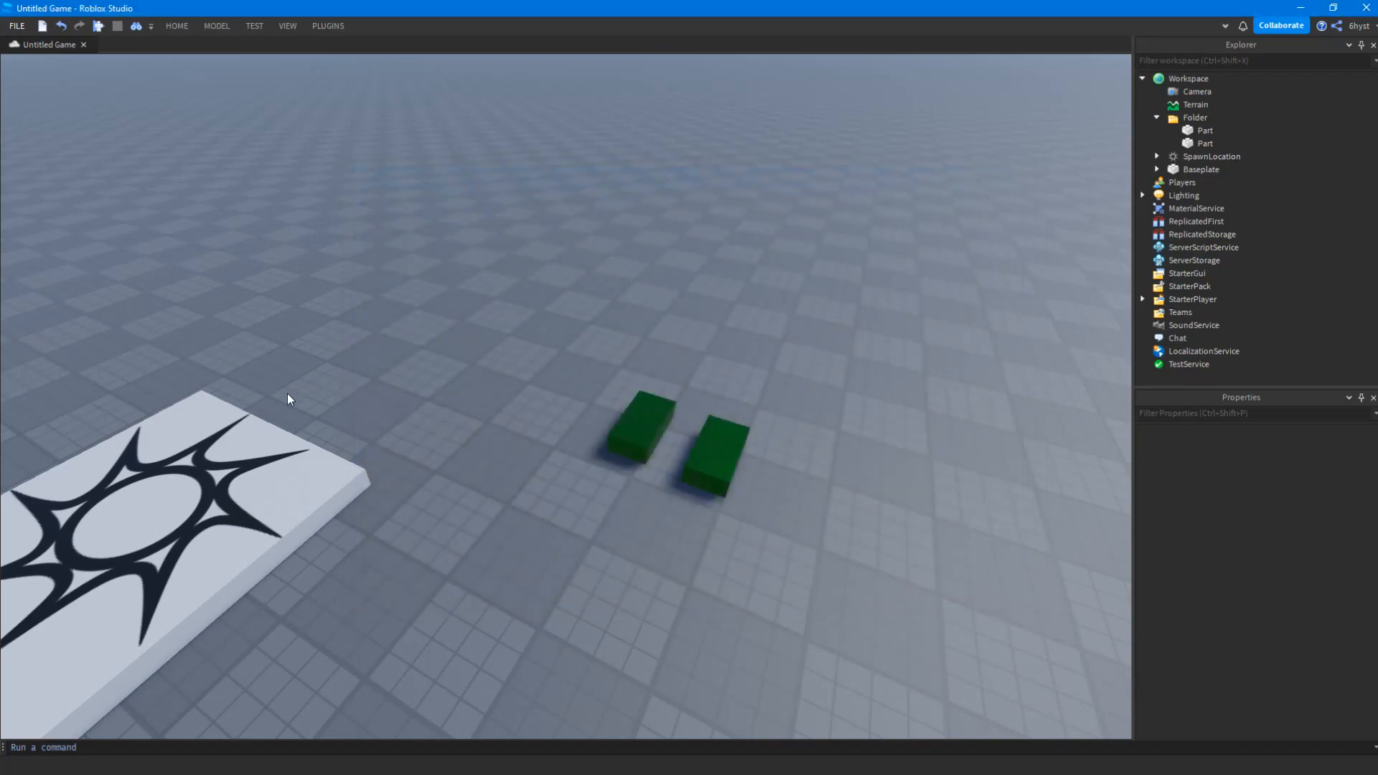
Open Studio Settings, move the dialog clear of the Explorer, and look through the whole Studio category
left_click(17, 27)
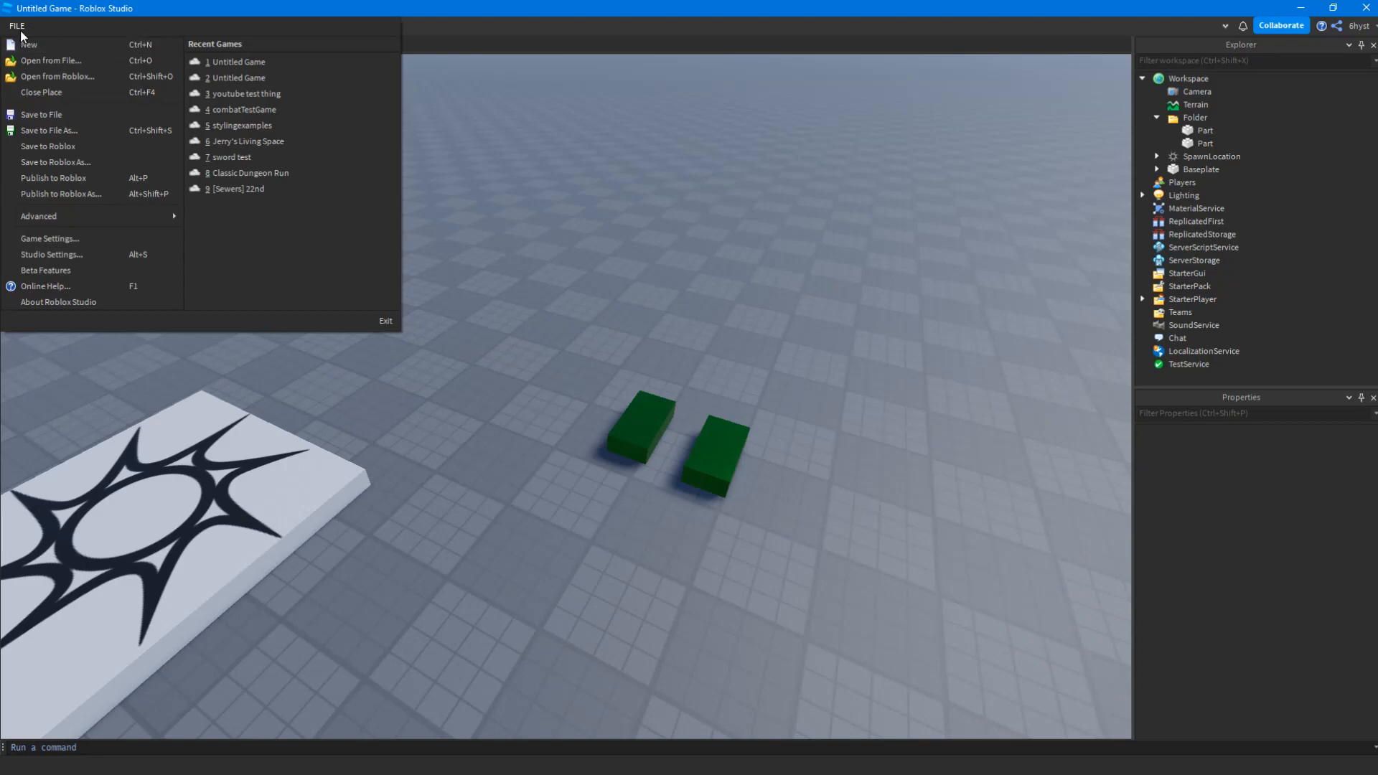
left_click(92, 255)
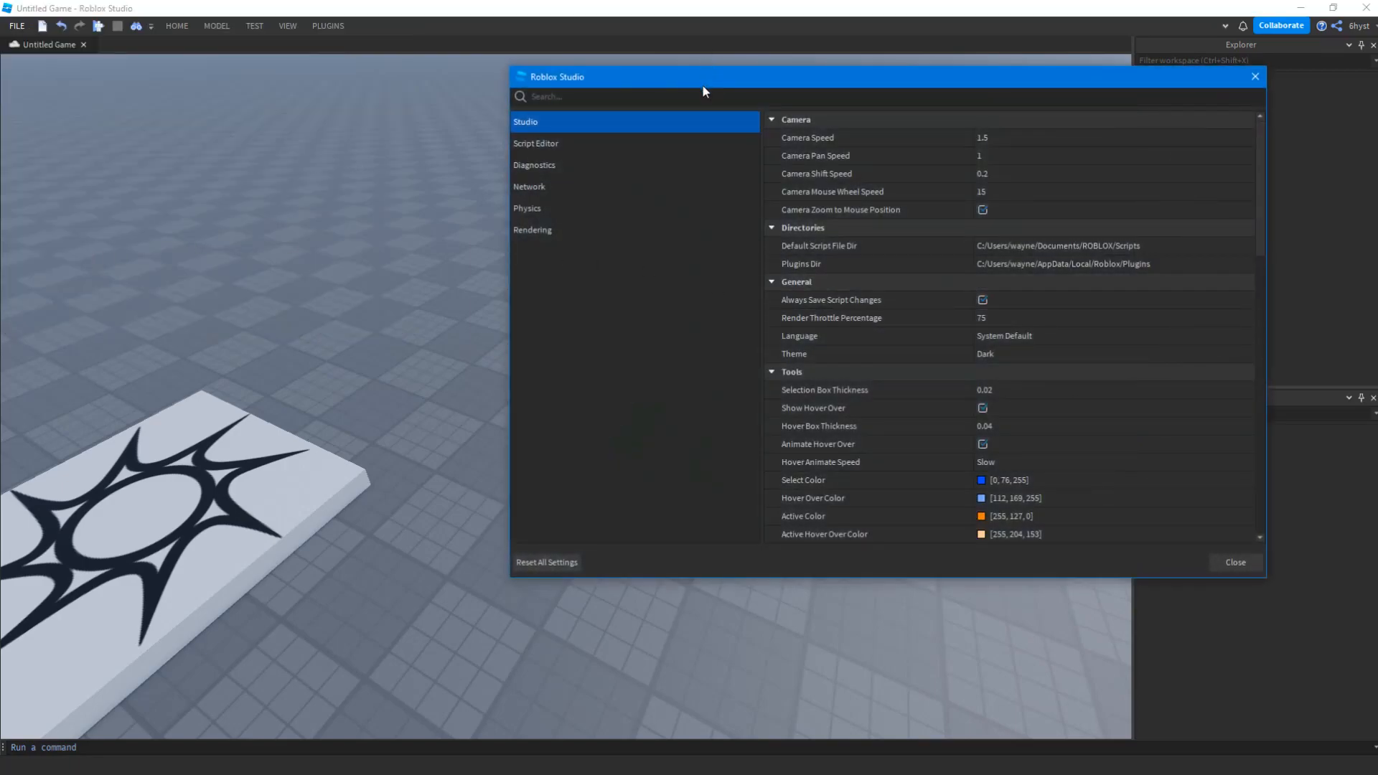
left_click_drag(704, 83, 467, 138)
scroll(749, 368, "down", 10)
scroll(721, 356, "down", 5)
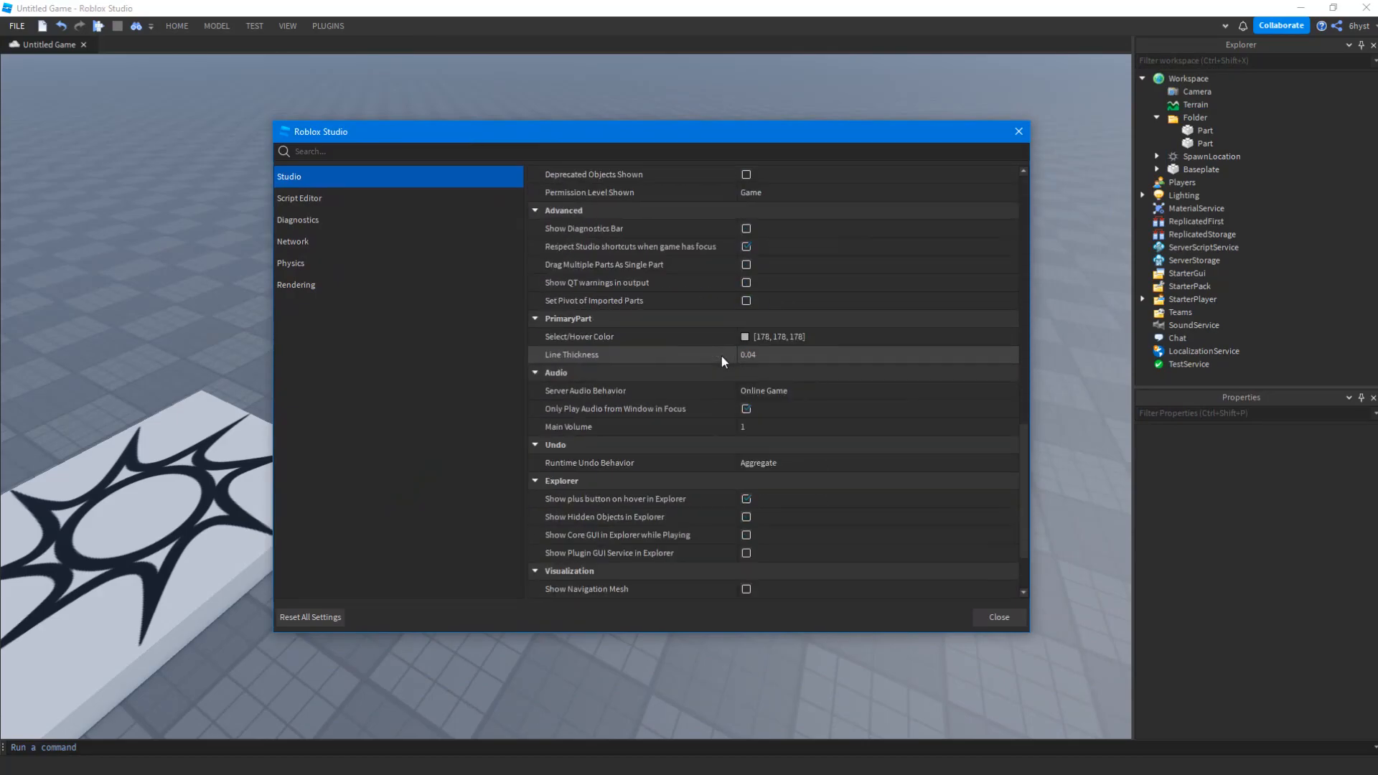
scroll(722, 356, "up", 10)
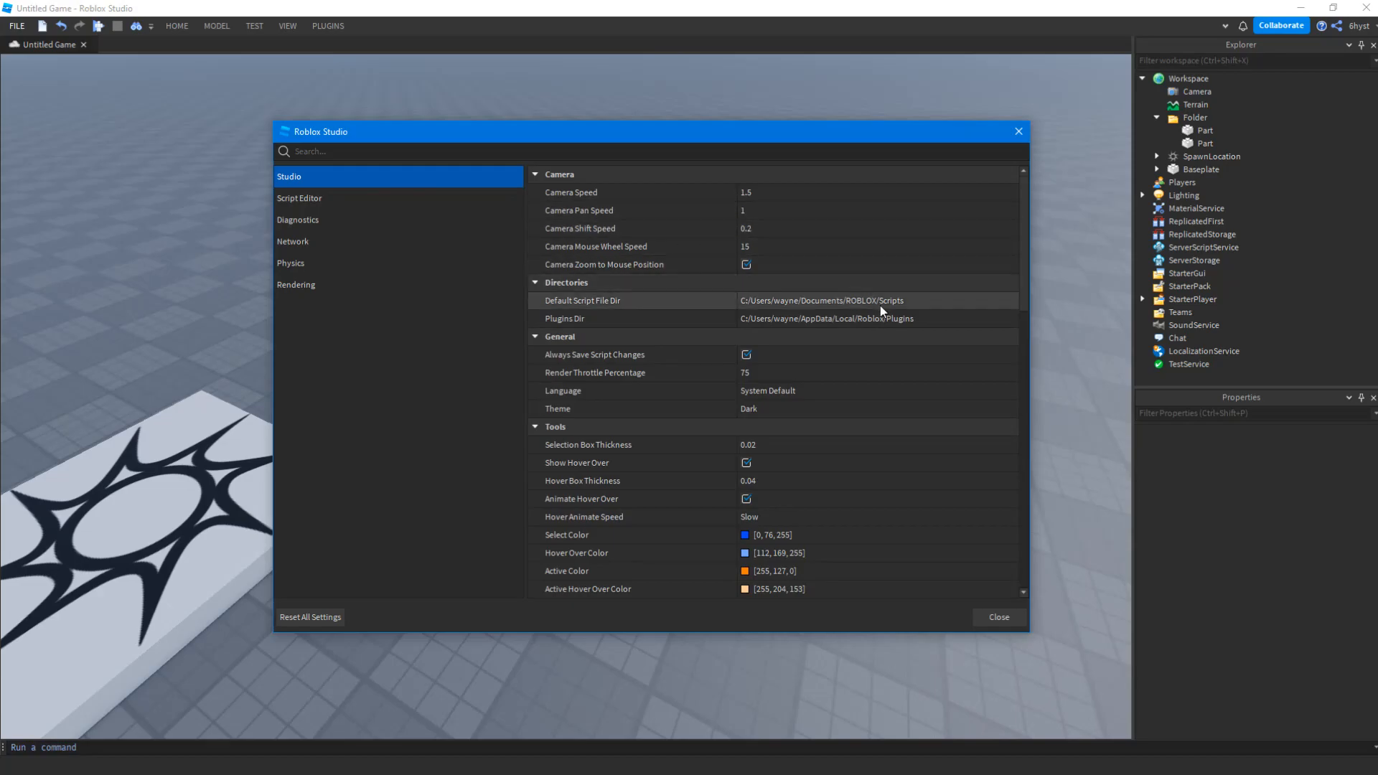
scroll(798, 275, "down", 3)
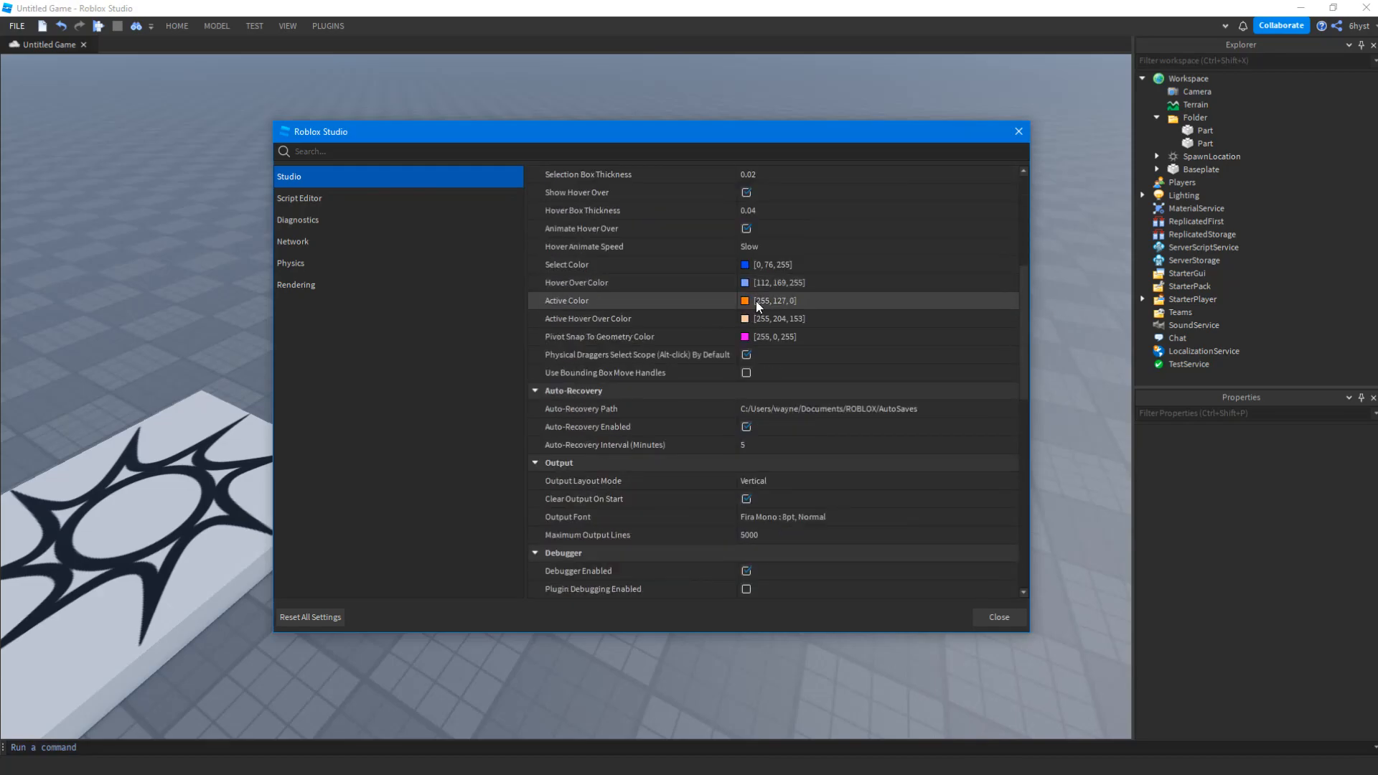
scroll(824, 390, "down", 8)
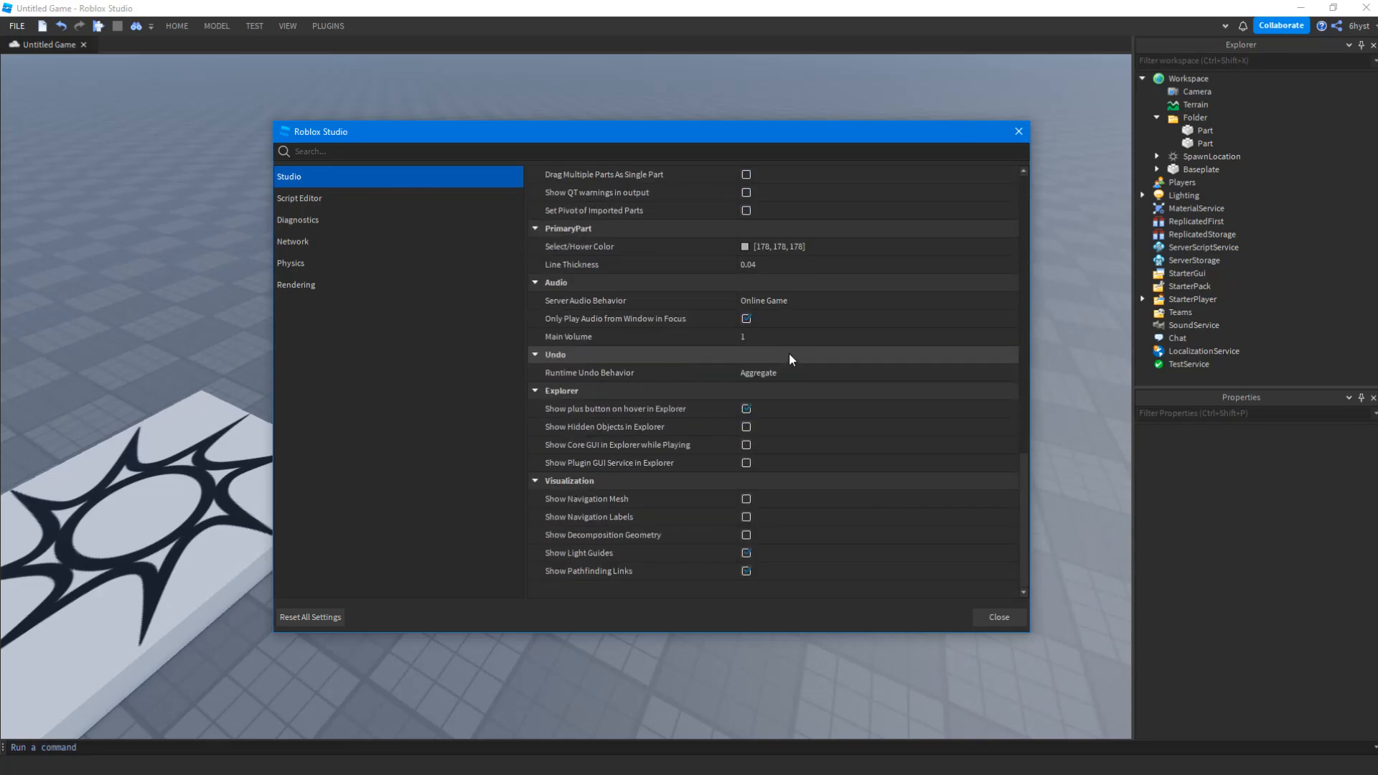
Look through the Script Editor, Diagnostics, Network and Rendering categories of Studio Settings
left_click(304, 200)
scroll(747, 252, "down", 15)
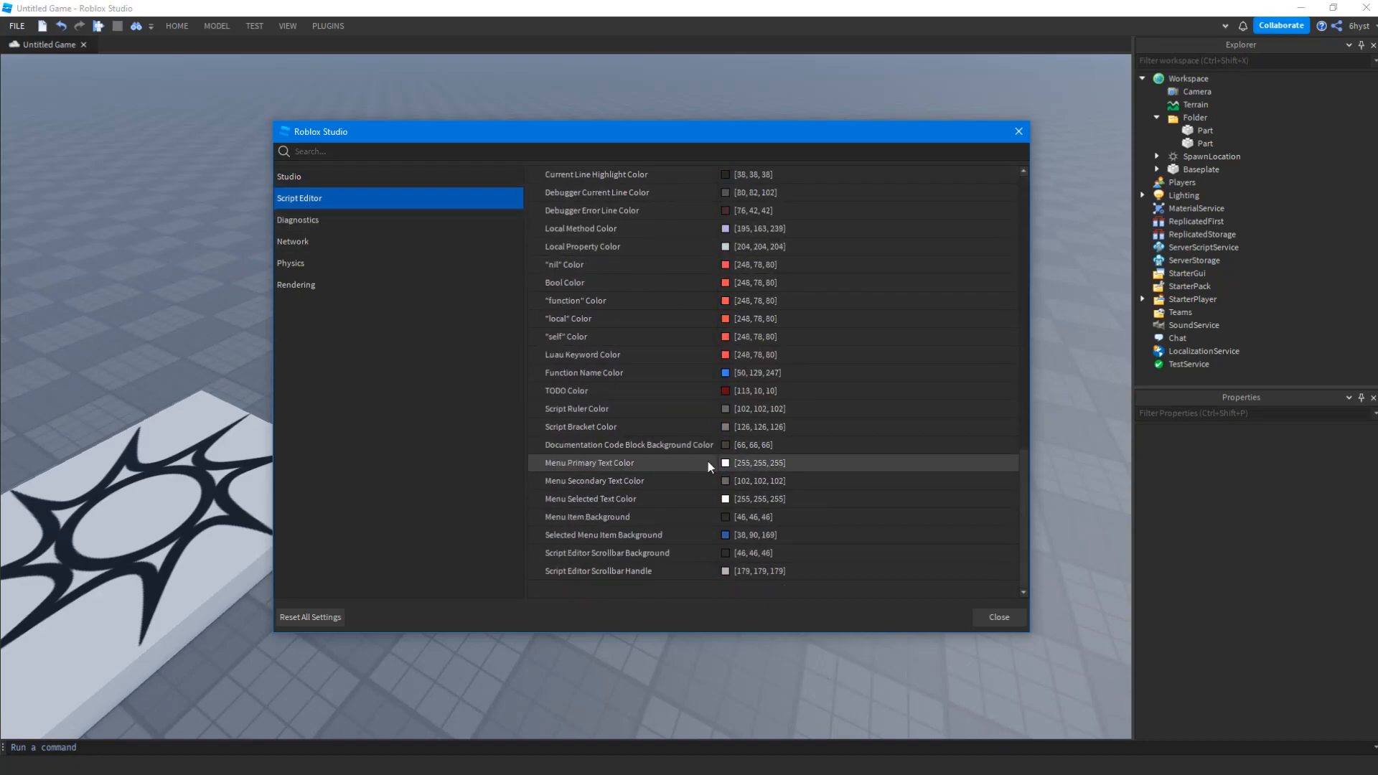
left_click(429, 219)
left_click(385, 249)
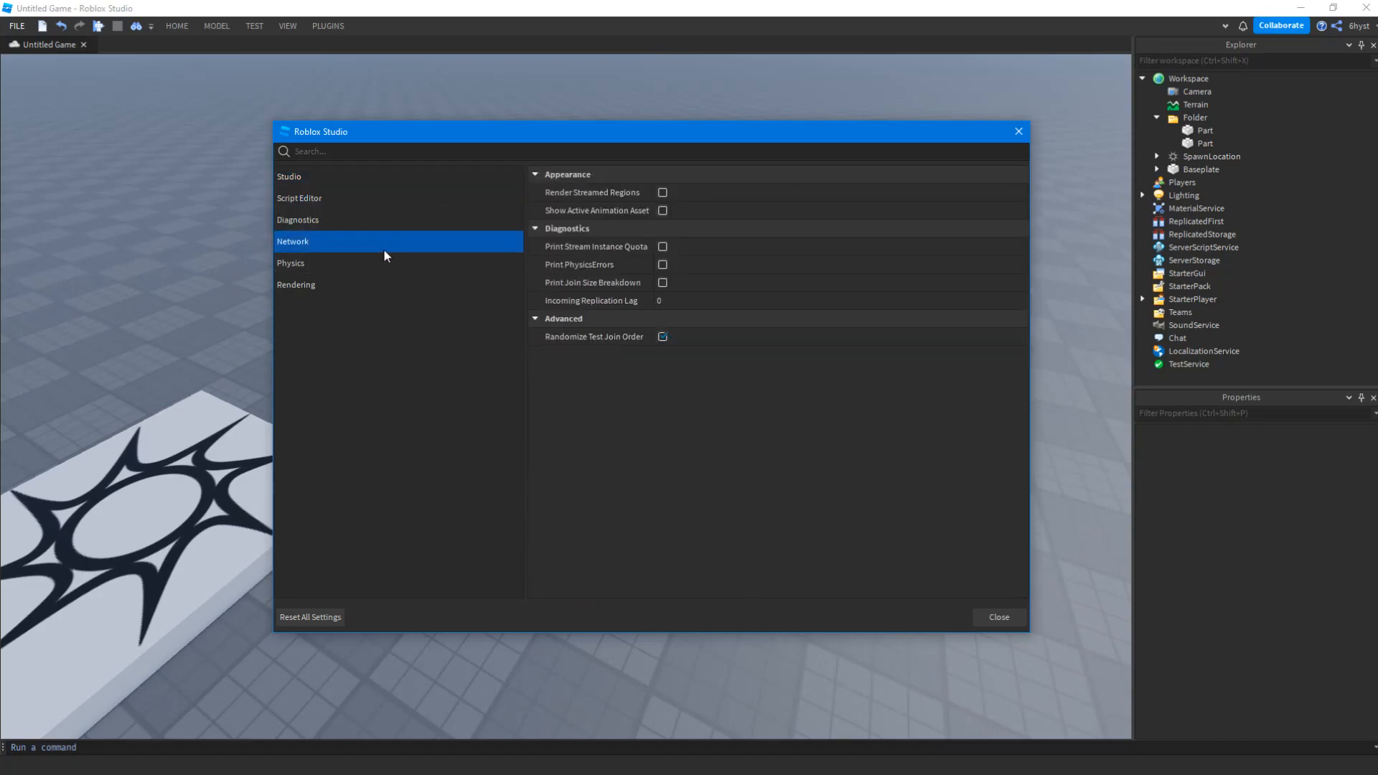
left_click(364, 285)
Review the Theme choices in the Studio category, keep Dark, and close Studio Settings
left_click(338, 175)
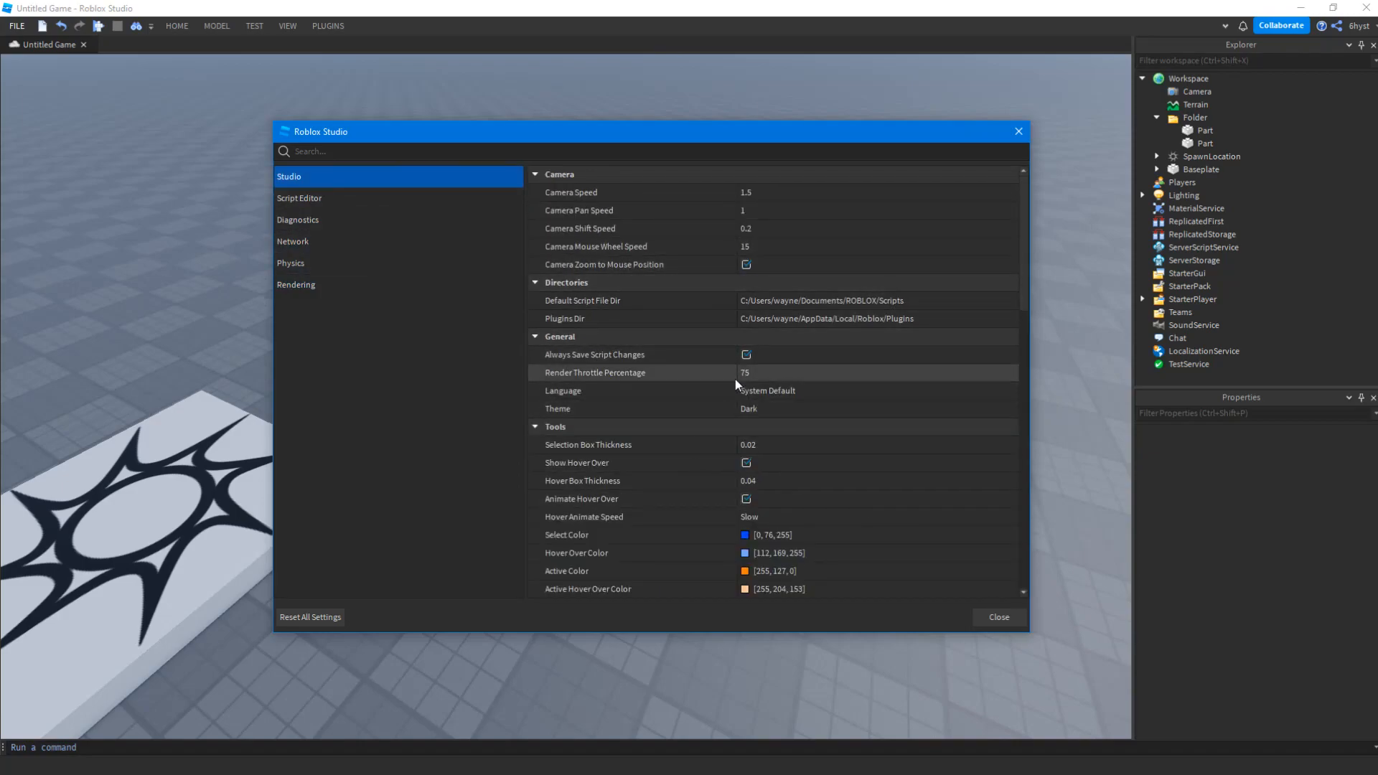
left_click(753, 409)
left_click(772, 409)
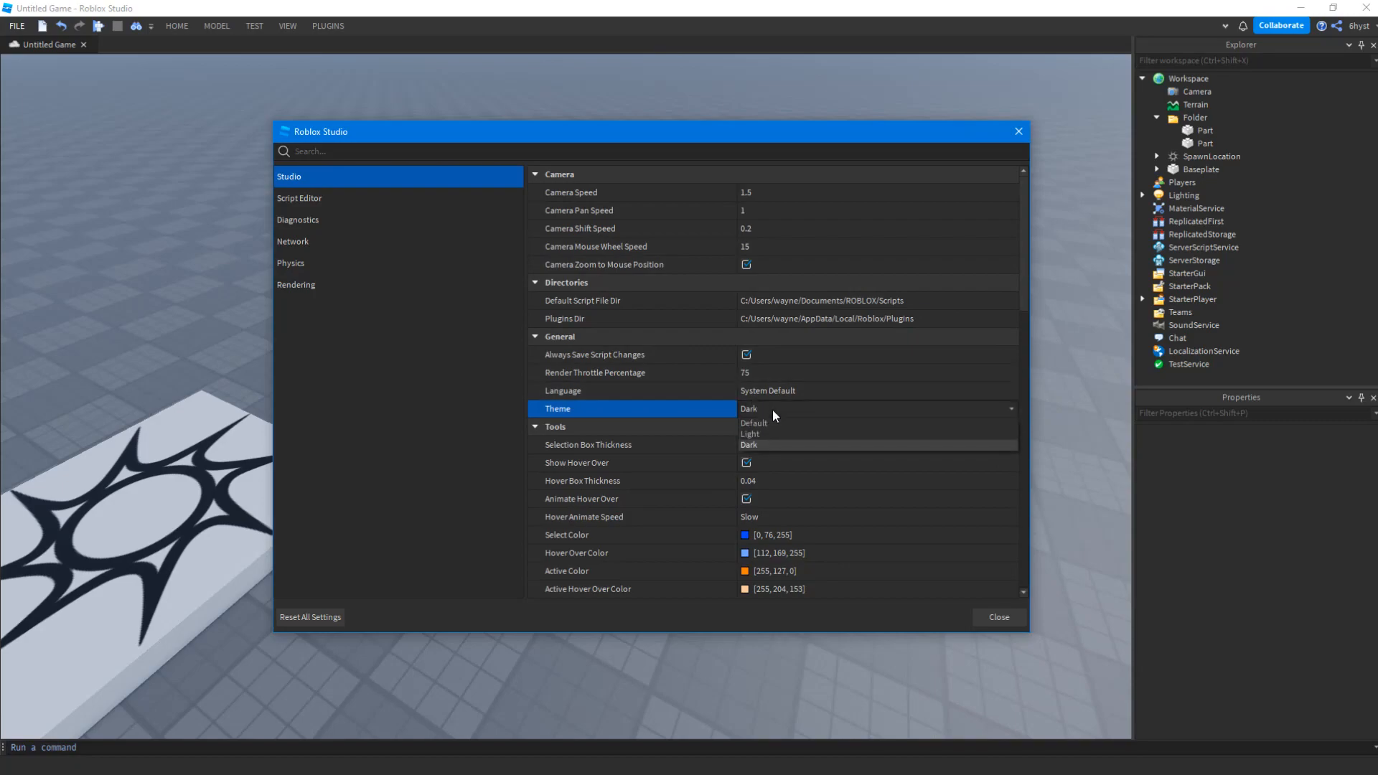
left_click(777, 444)
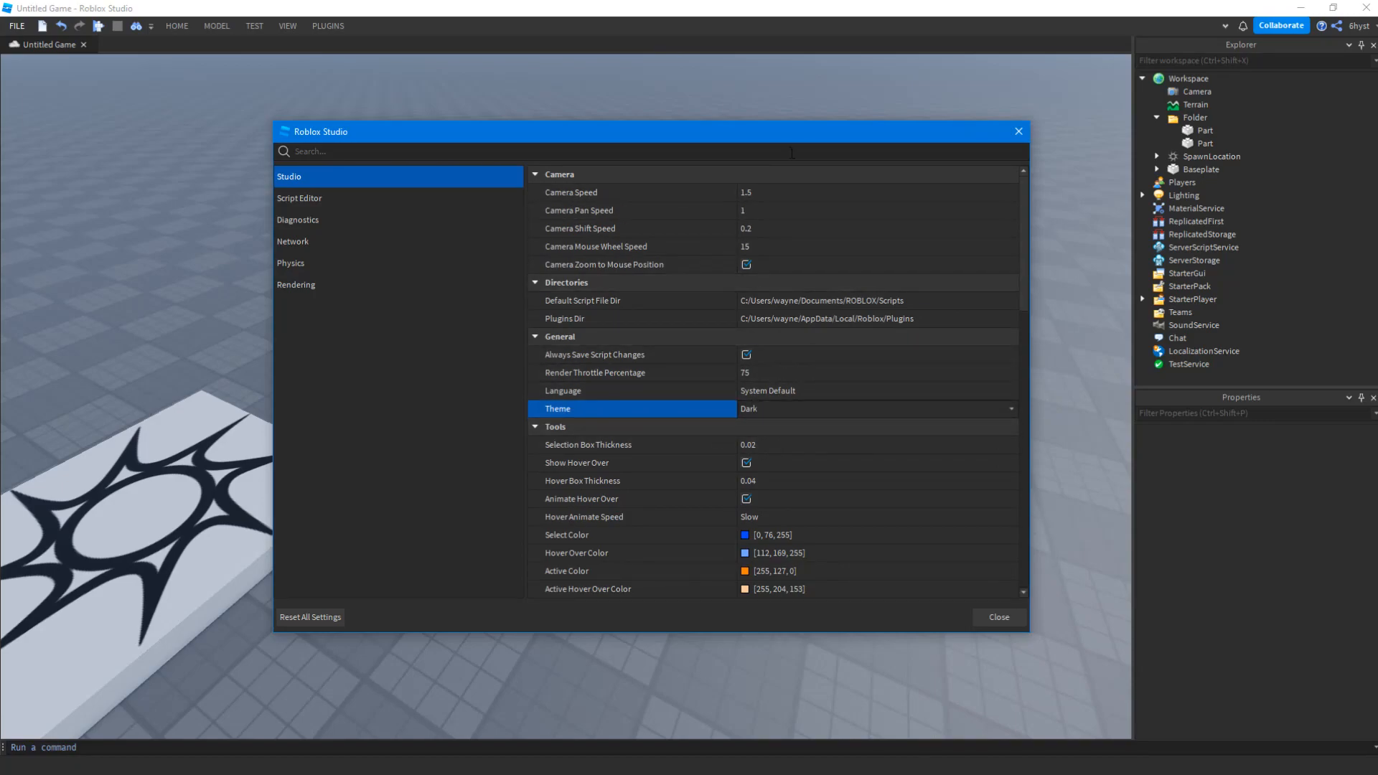
left_click(1018, 132)
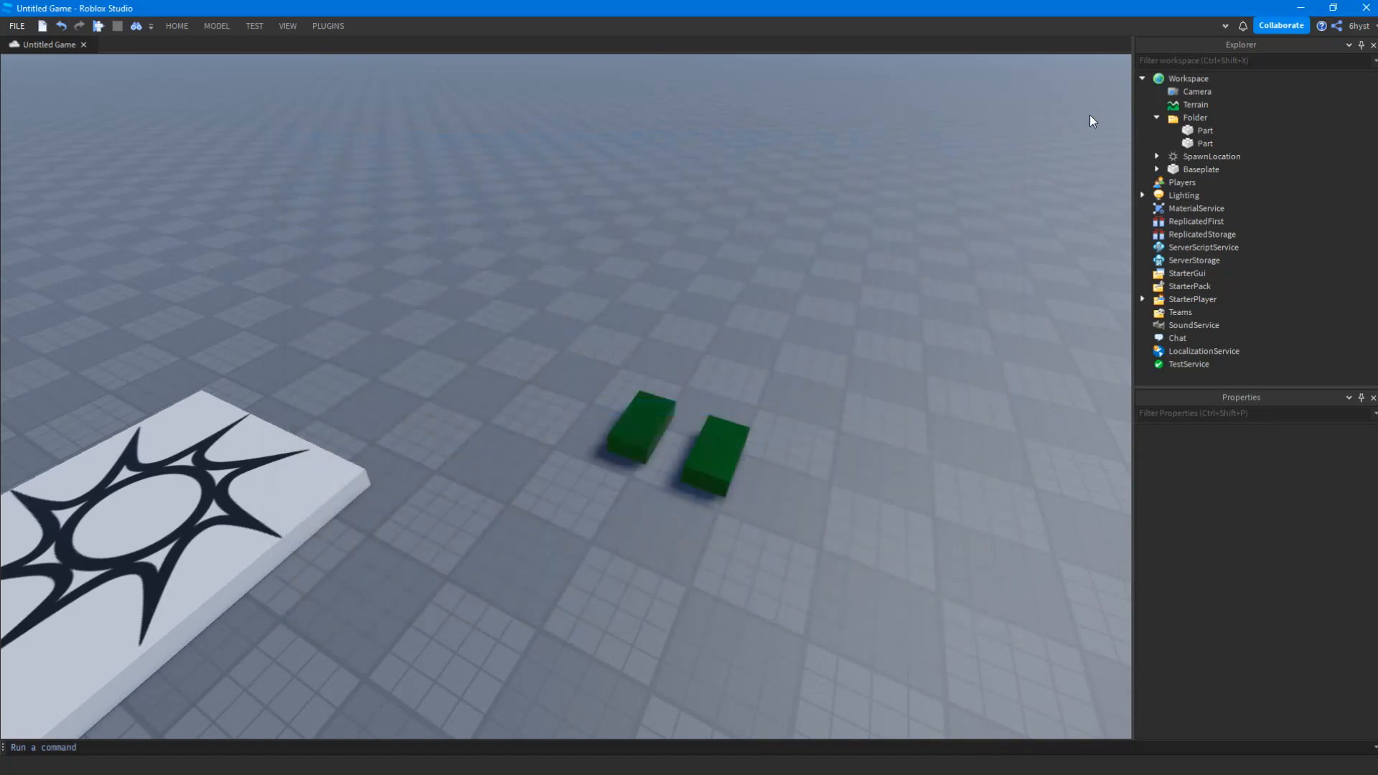
Collapse Workspace in the Explorer and add a new Script to ServerScriptService
left_click(1142, 79)
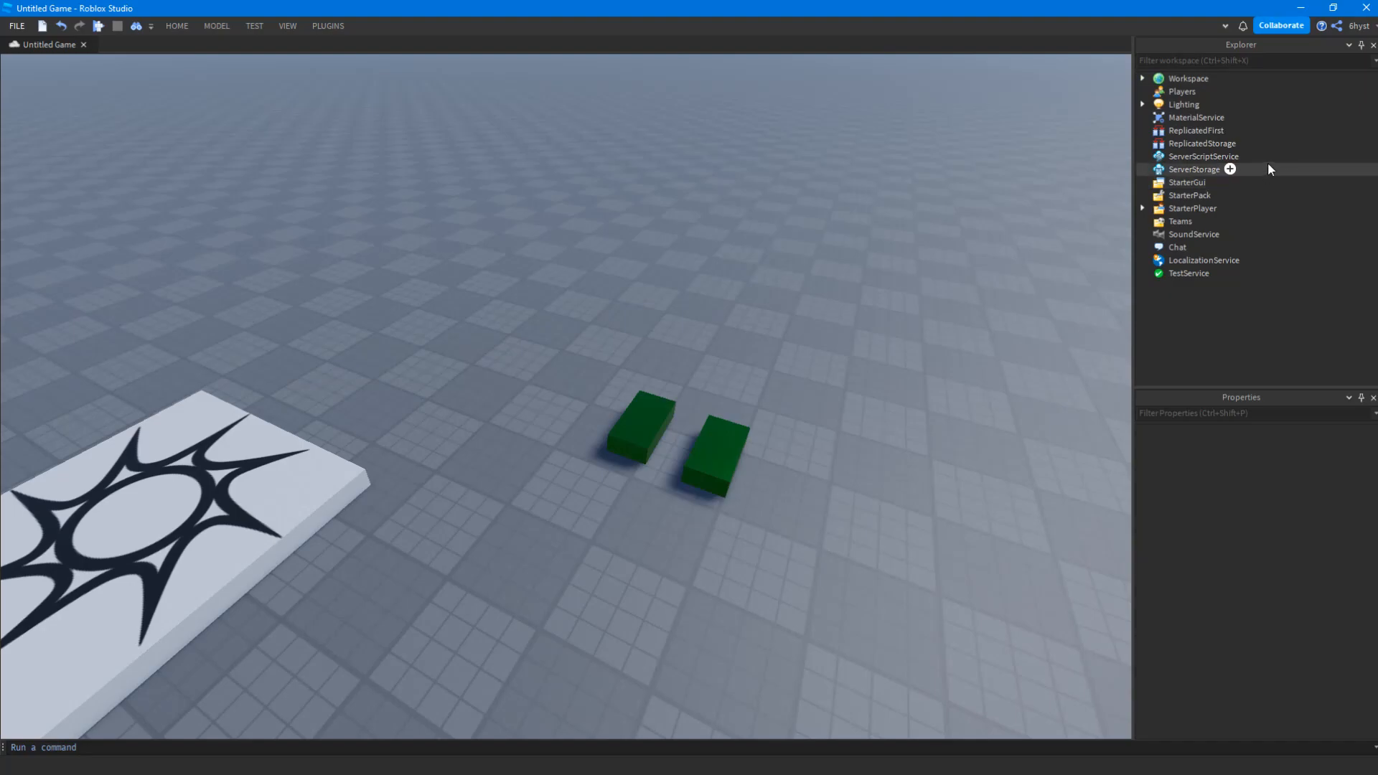
left_click(1249, 157)
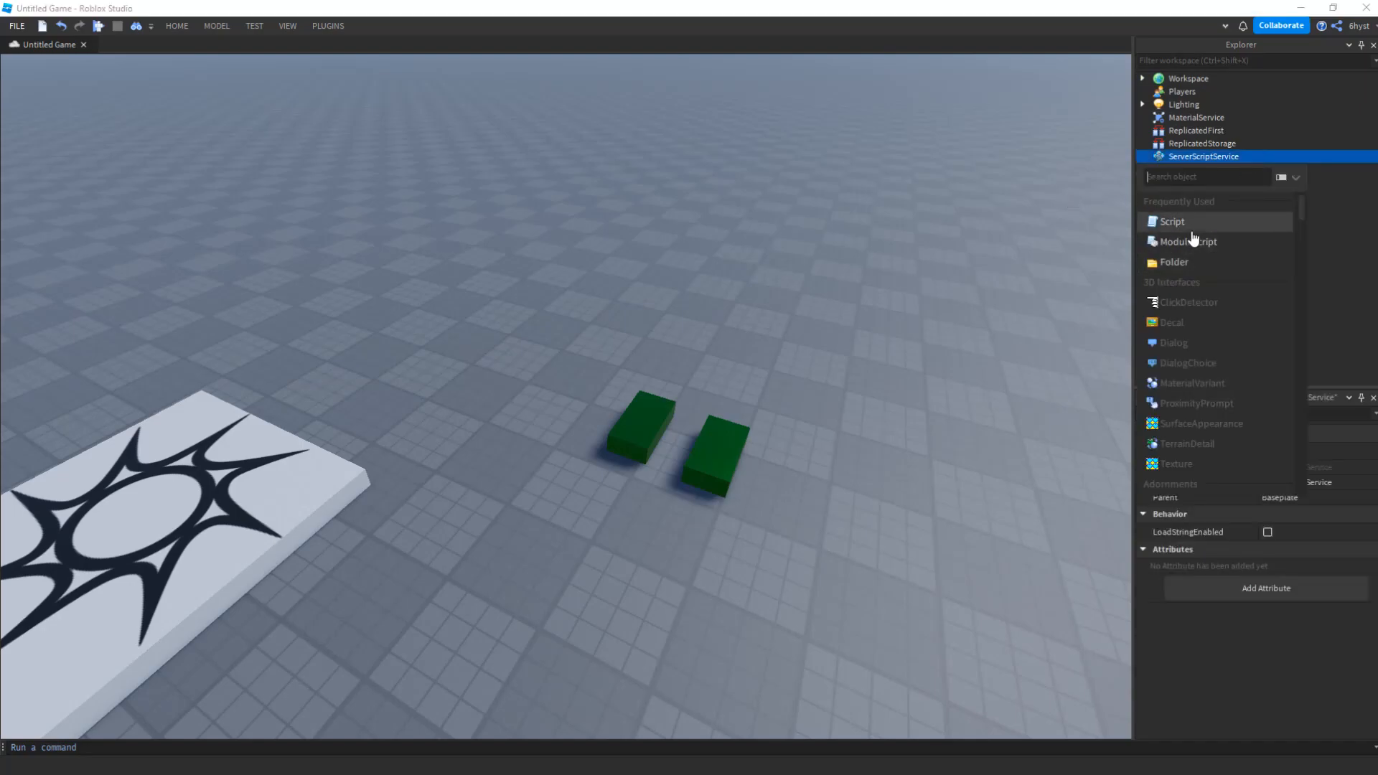
left_click(1174, 221)
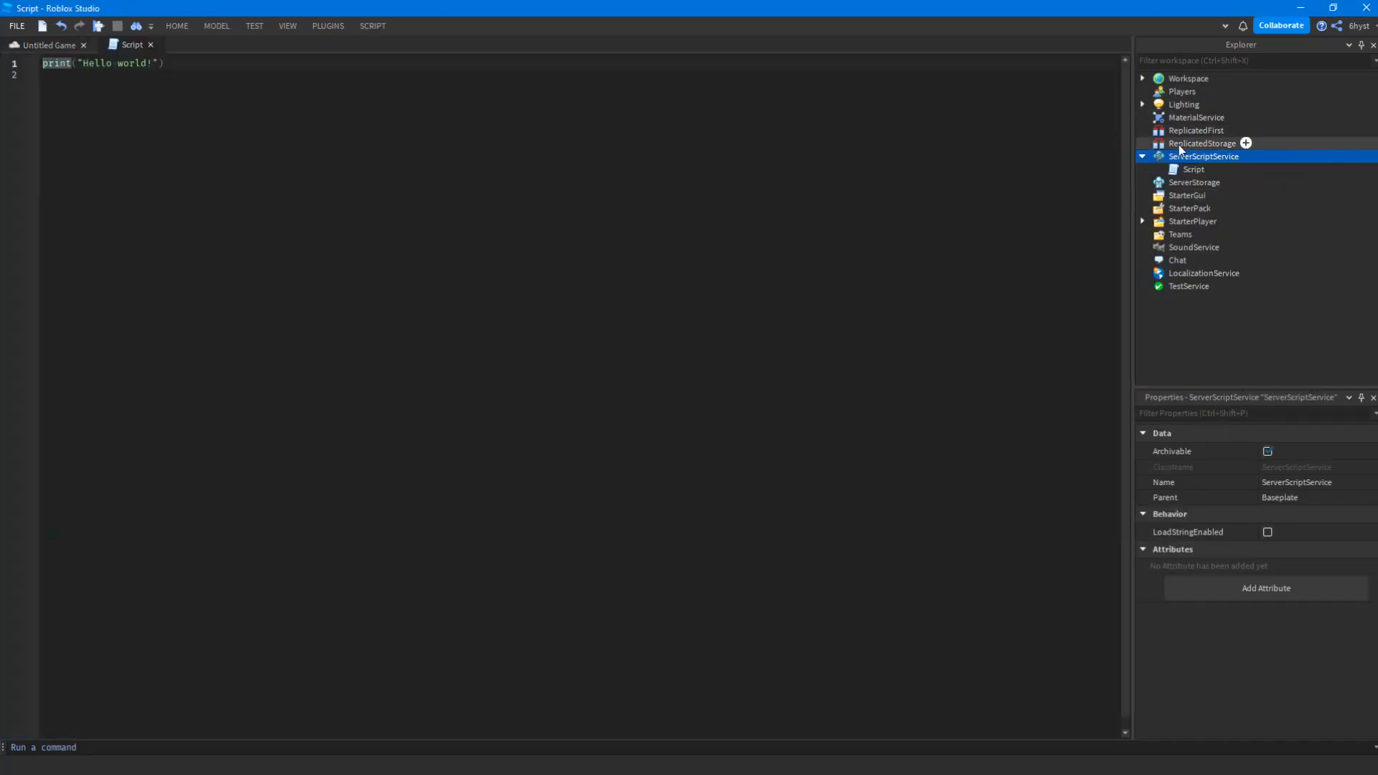
Examine the context commands offered for ServerScriptService and for the Script inside it
right_click(1214, 161)
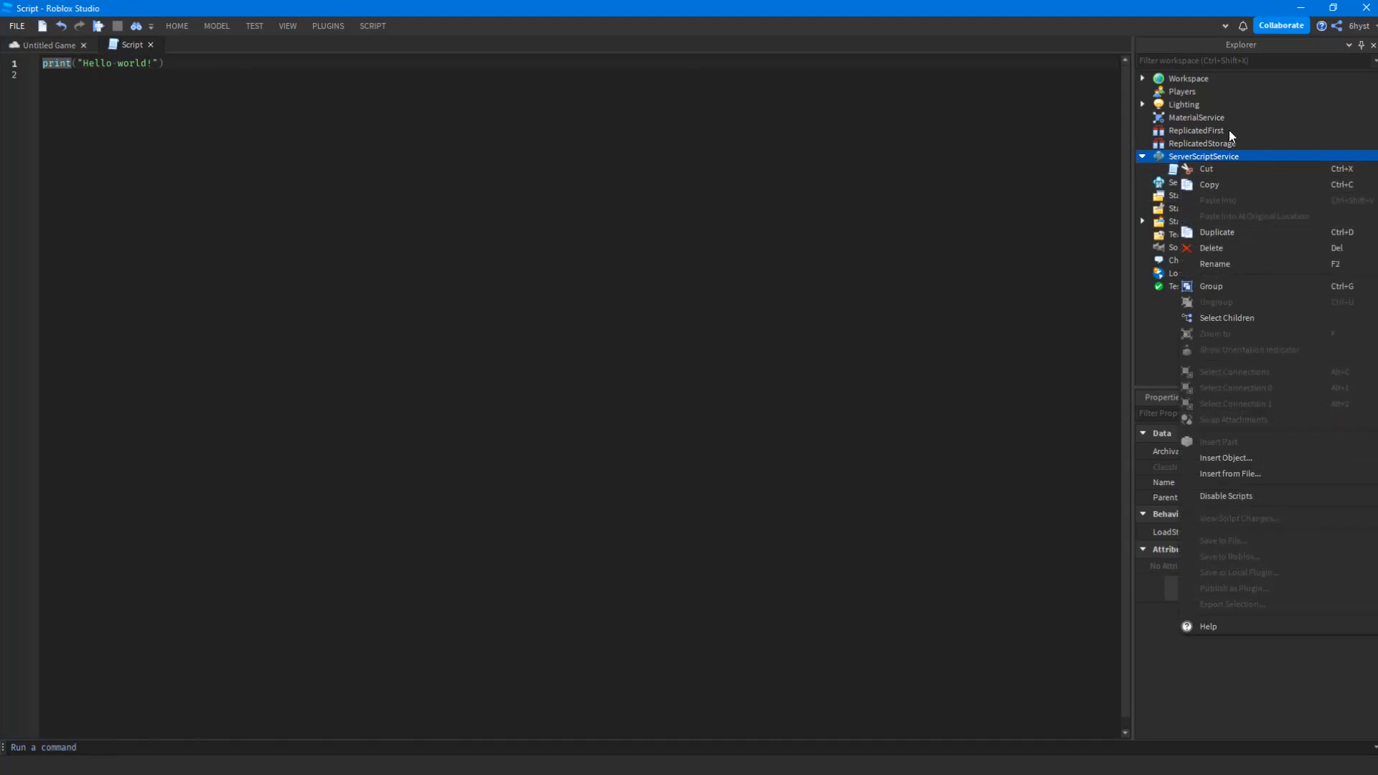
left_click(1167, 170)
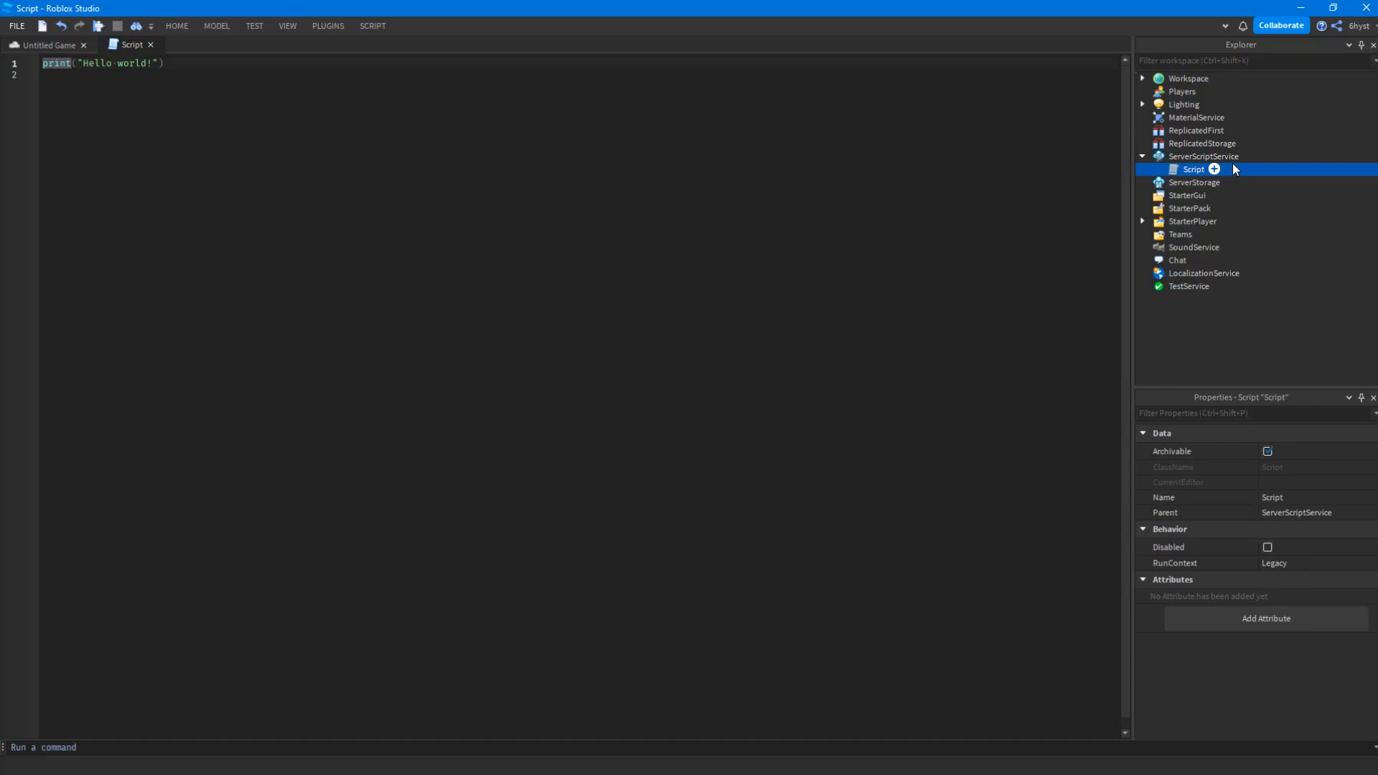
right_click(1180, 155)
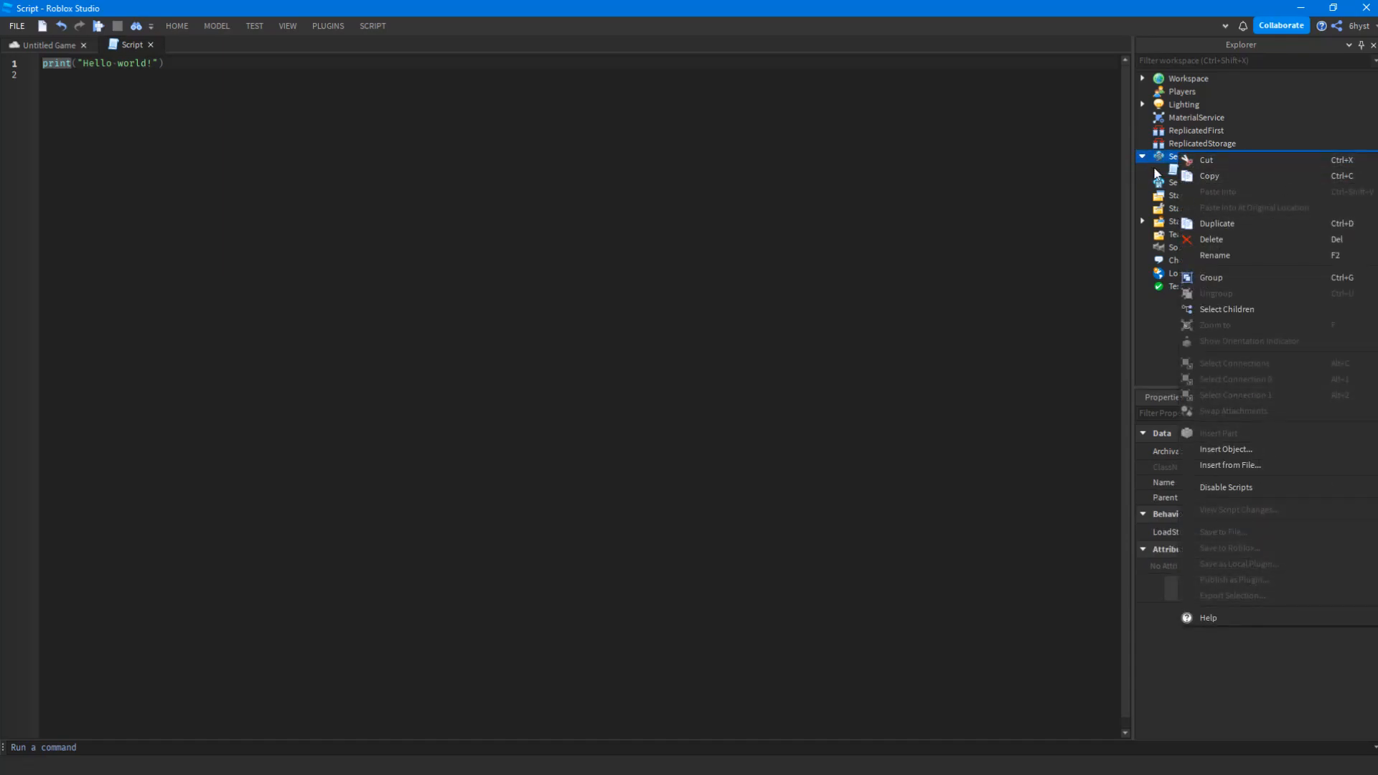
left_click(1193, 169)
right_click(1188, 173)
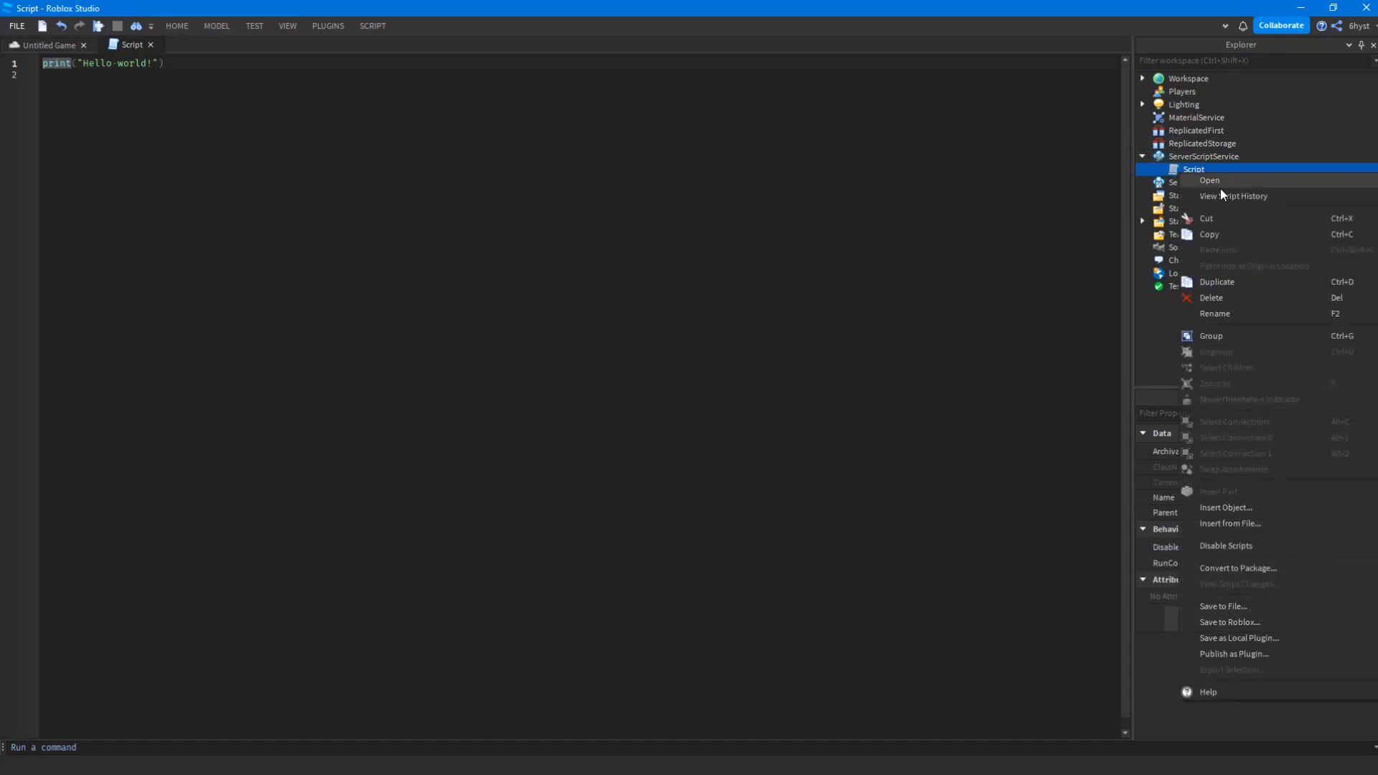
left_click(1160, 166)
left_click(1234, 166)
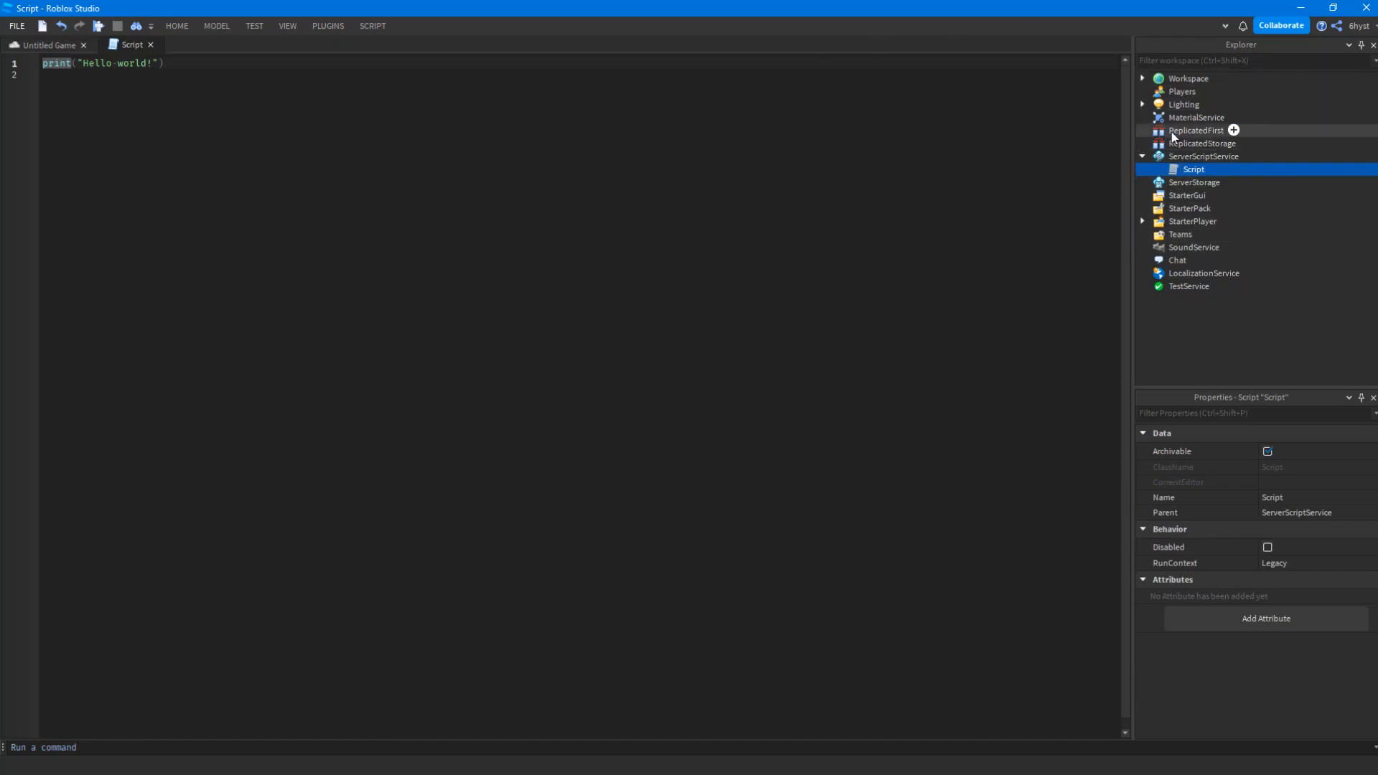
right_click(1180, 170)
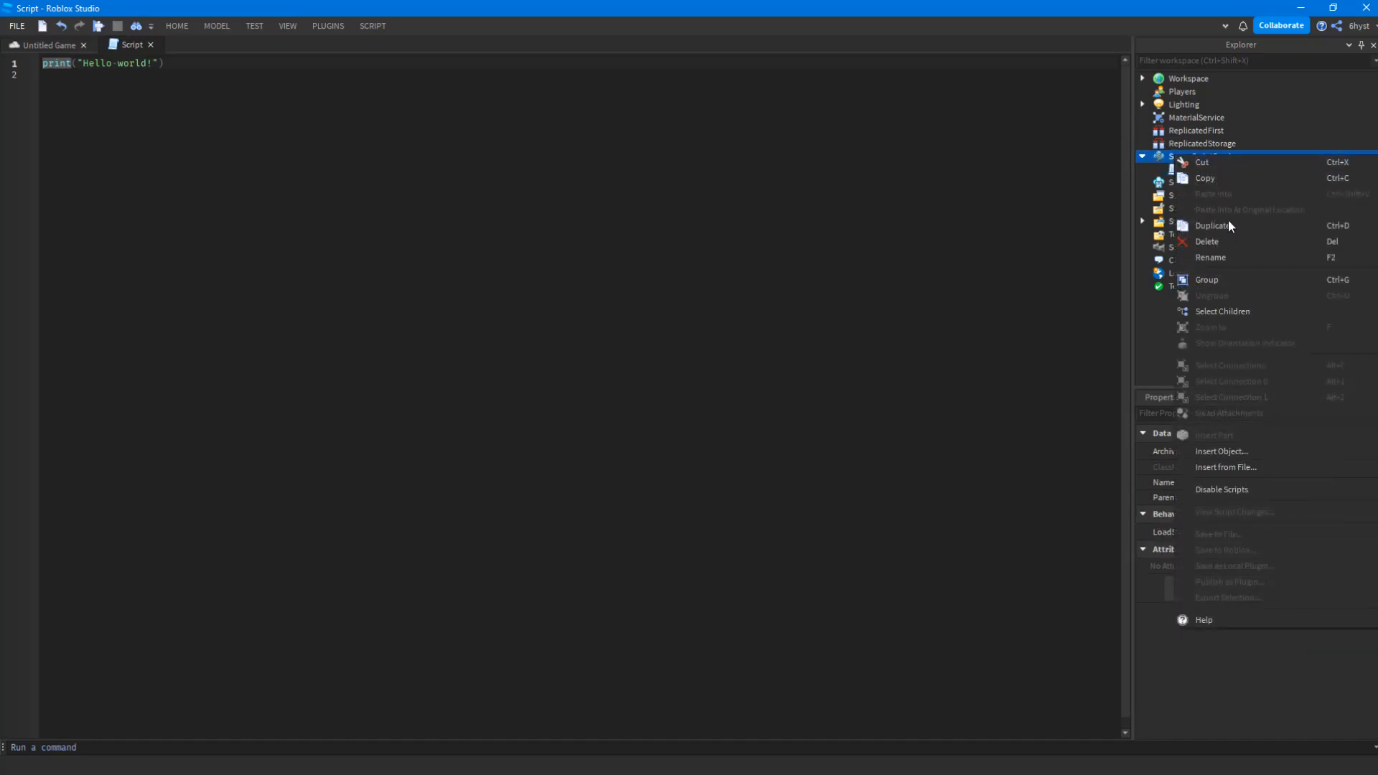
left_click(1285, 118)
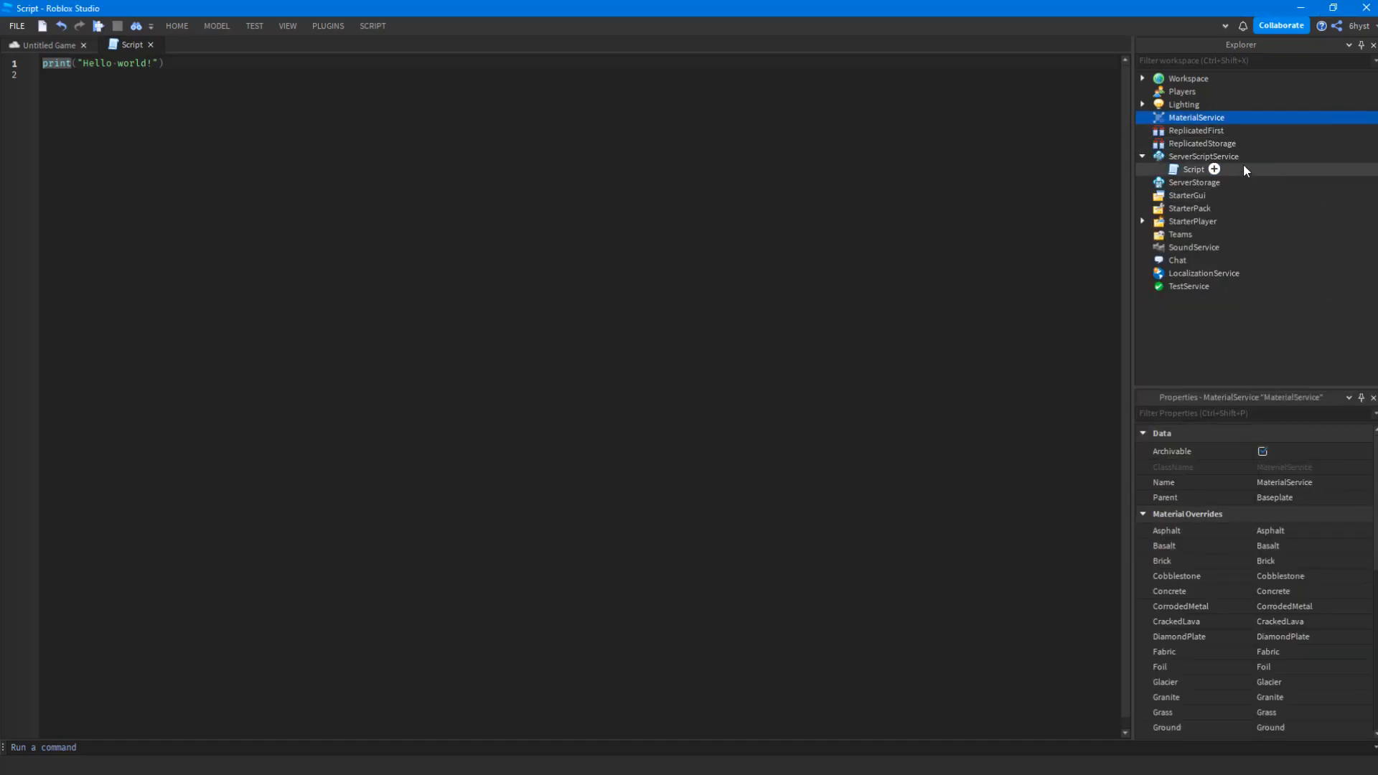
Search ServerScriptService's insertable objects for "scri" to compare the script types, and select the Script under ServerScriptService
left_click(1249, 156)
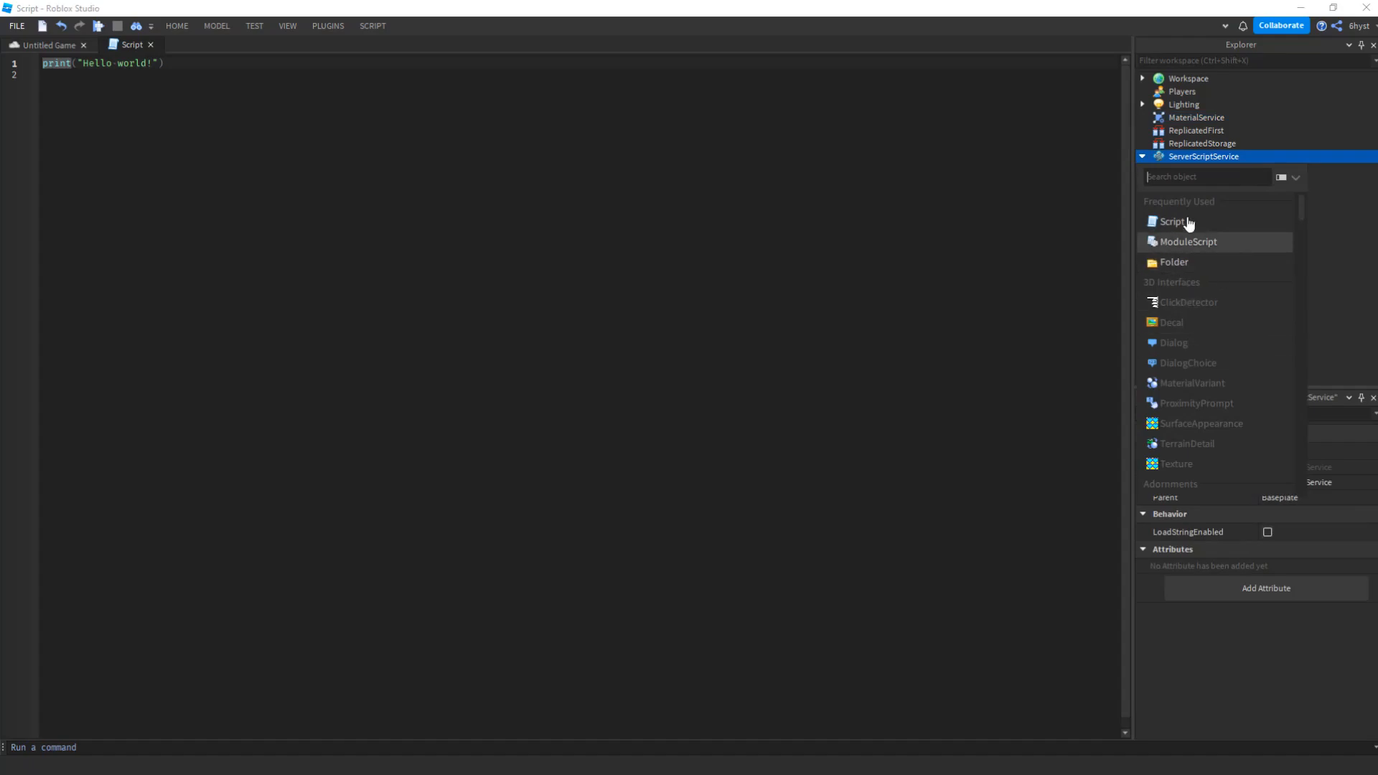
type("scri")
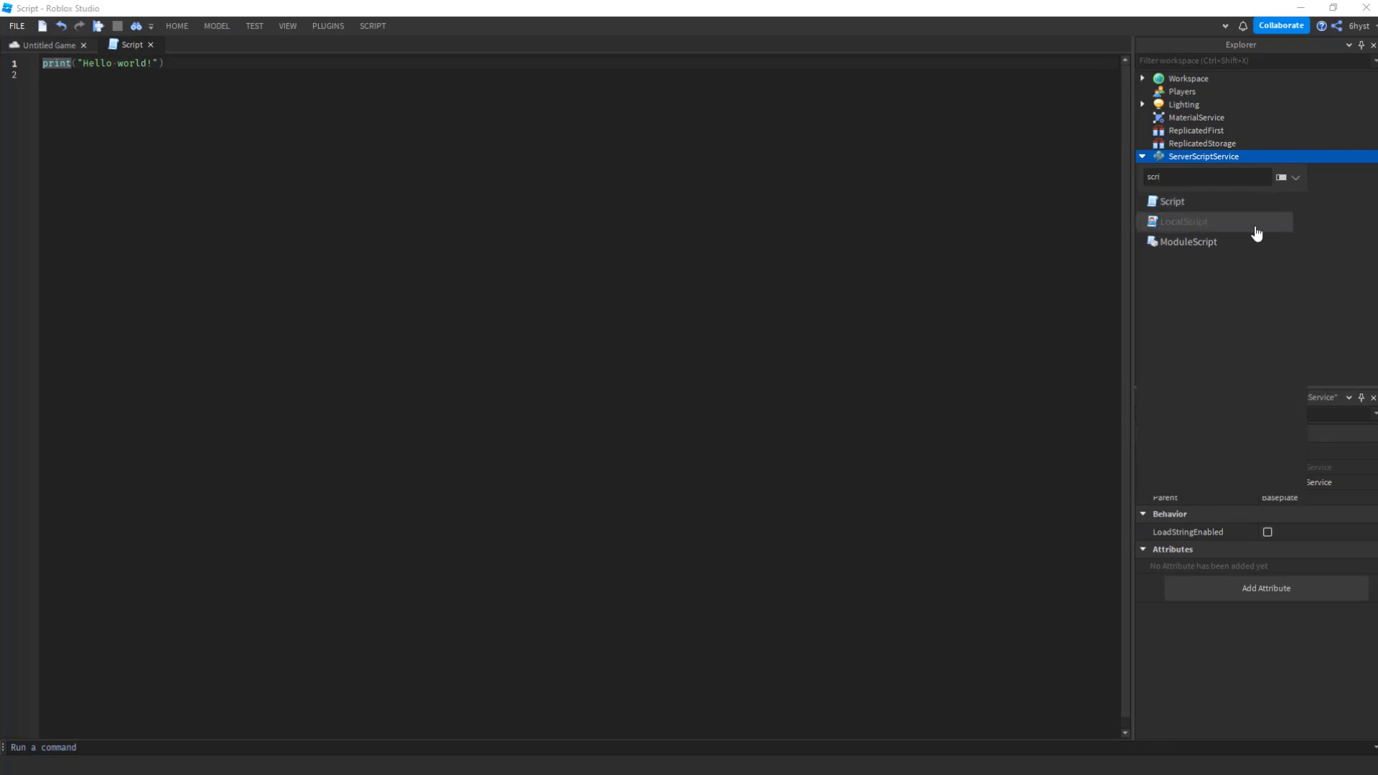
left_click(1218, 201)
left_click(1193, 170)
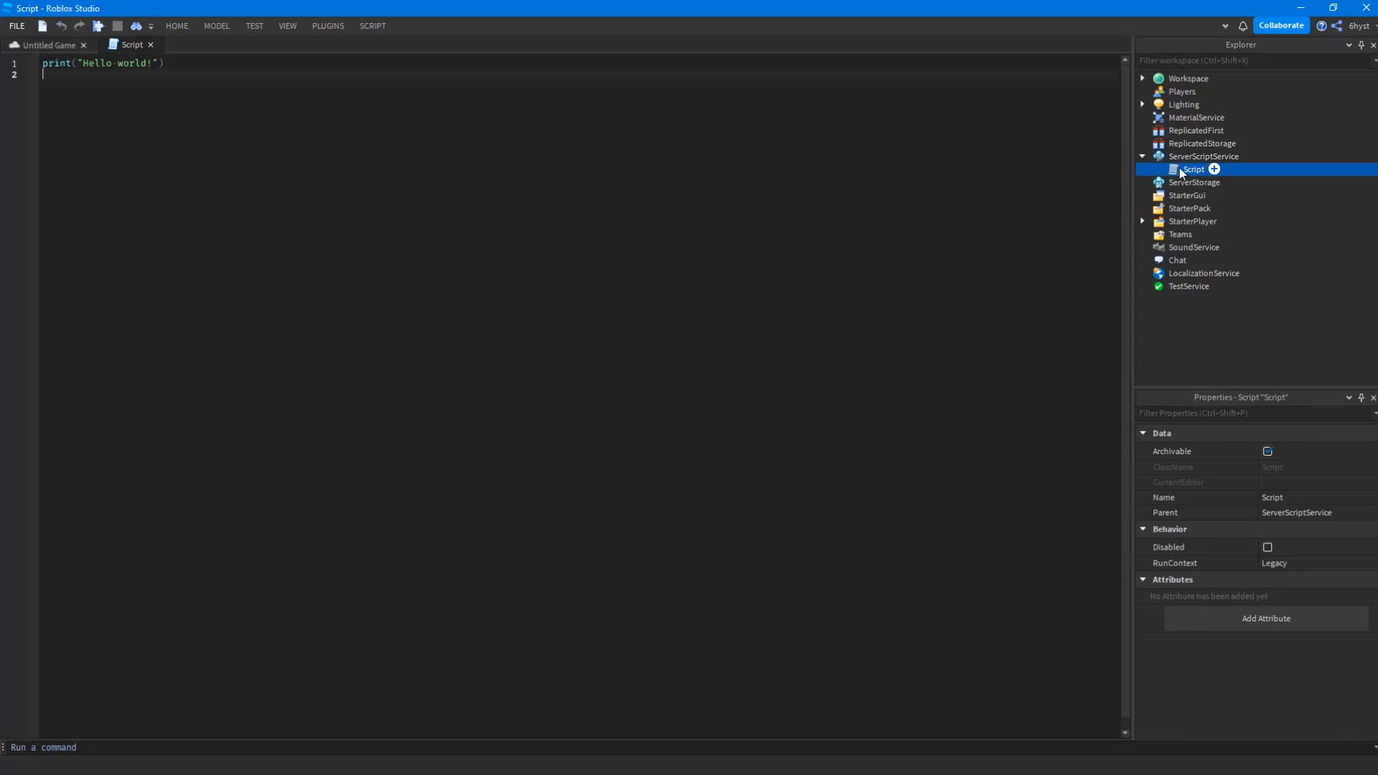
Show the Output window below the script editor and reduce its height
key("ctrl+a")
left_click(289, 26)
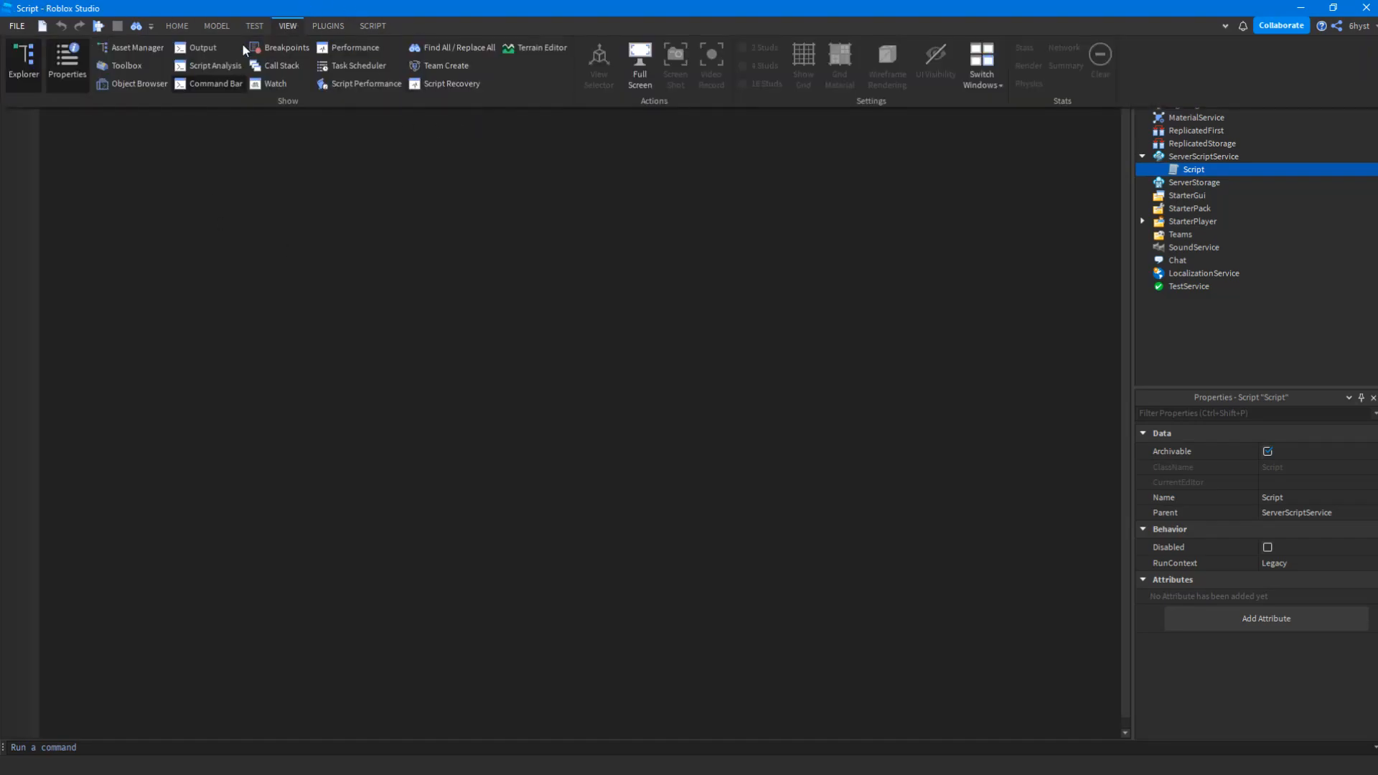
left_click(208, 48)
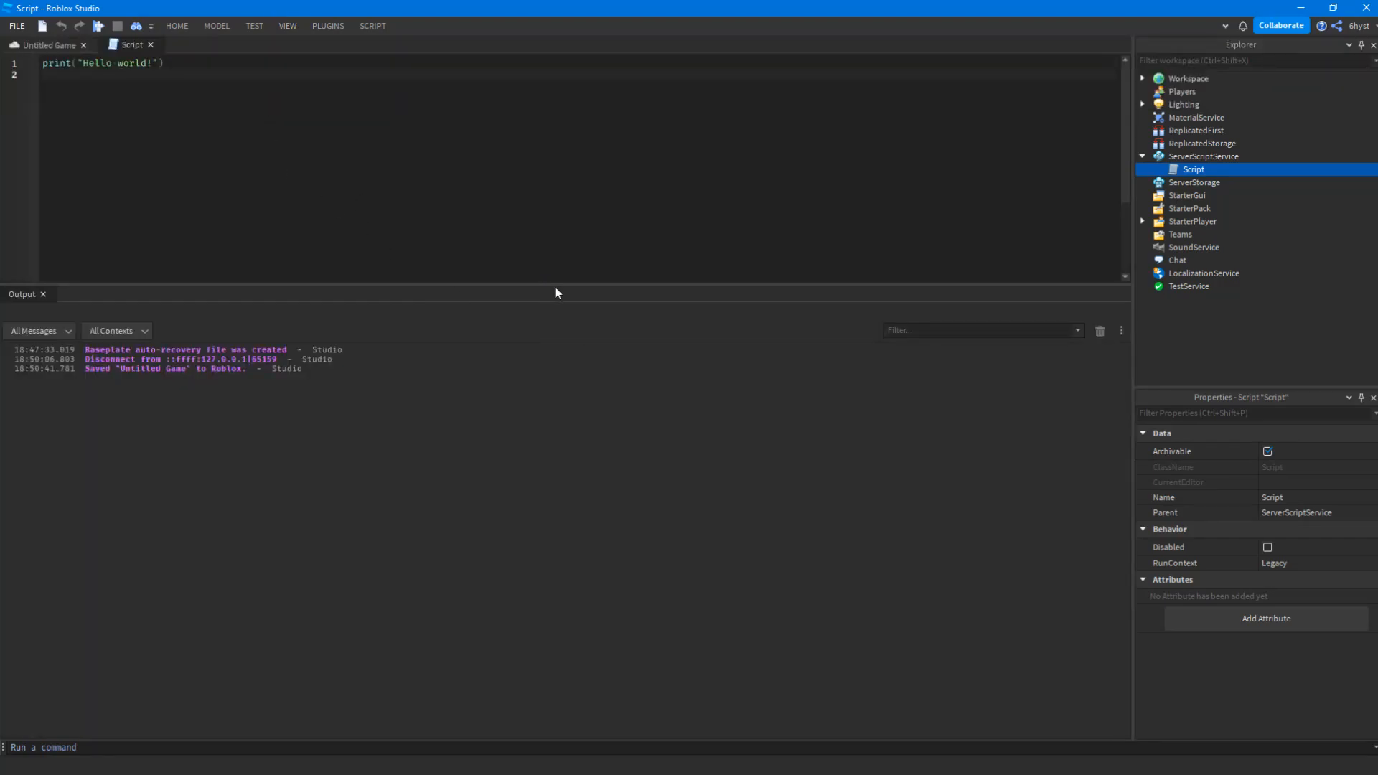
left_click_drag(553, 284, 630, 521)
Delete all default code from the script and shrink the Output window further
key("ctrl+a")
key("BackSpace")
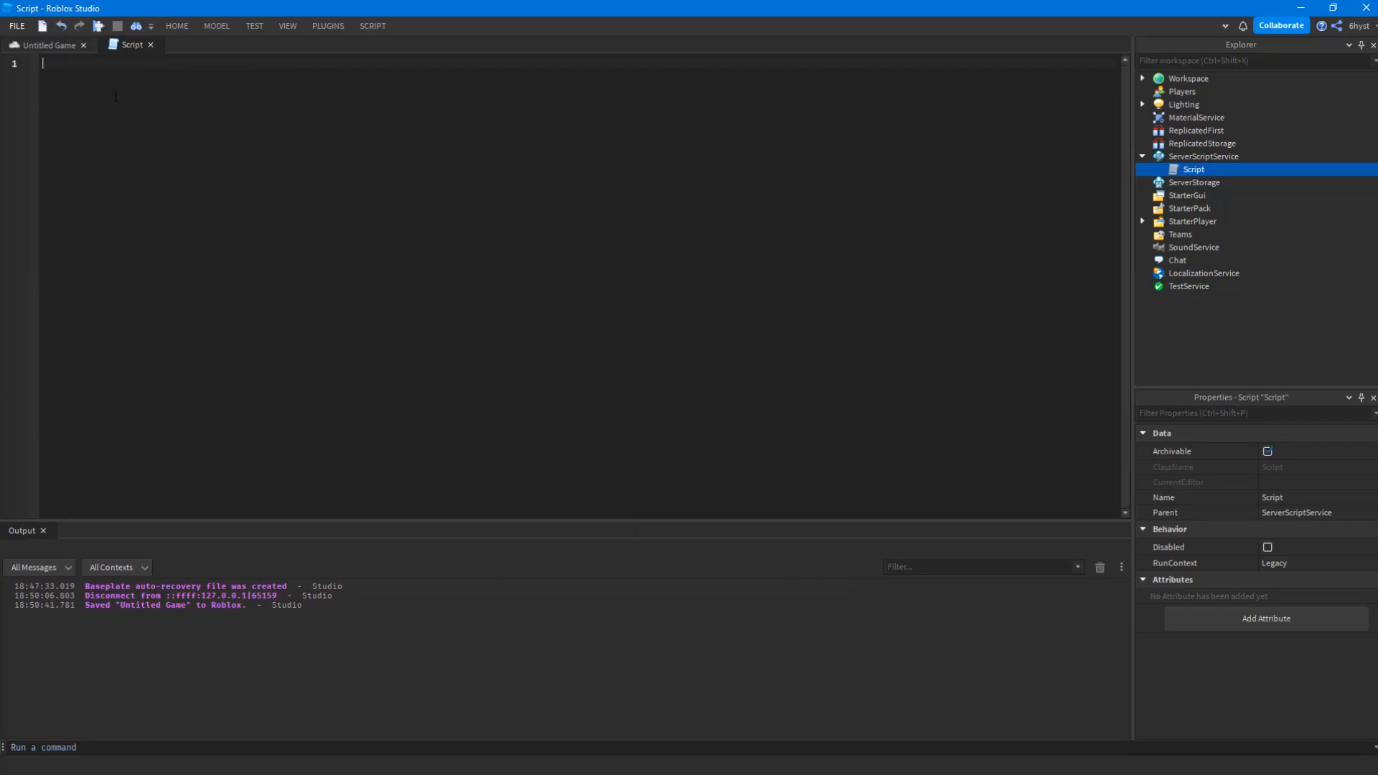
left_click_drag(1049, 521, 1066, 580)
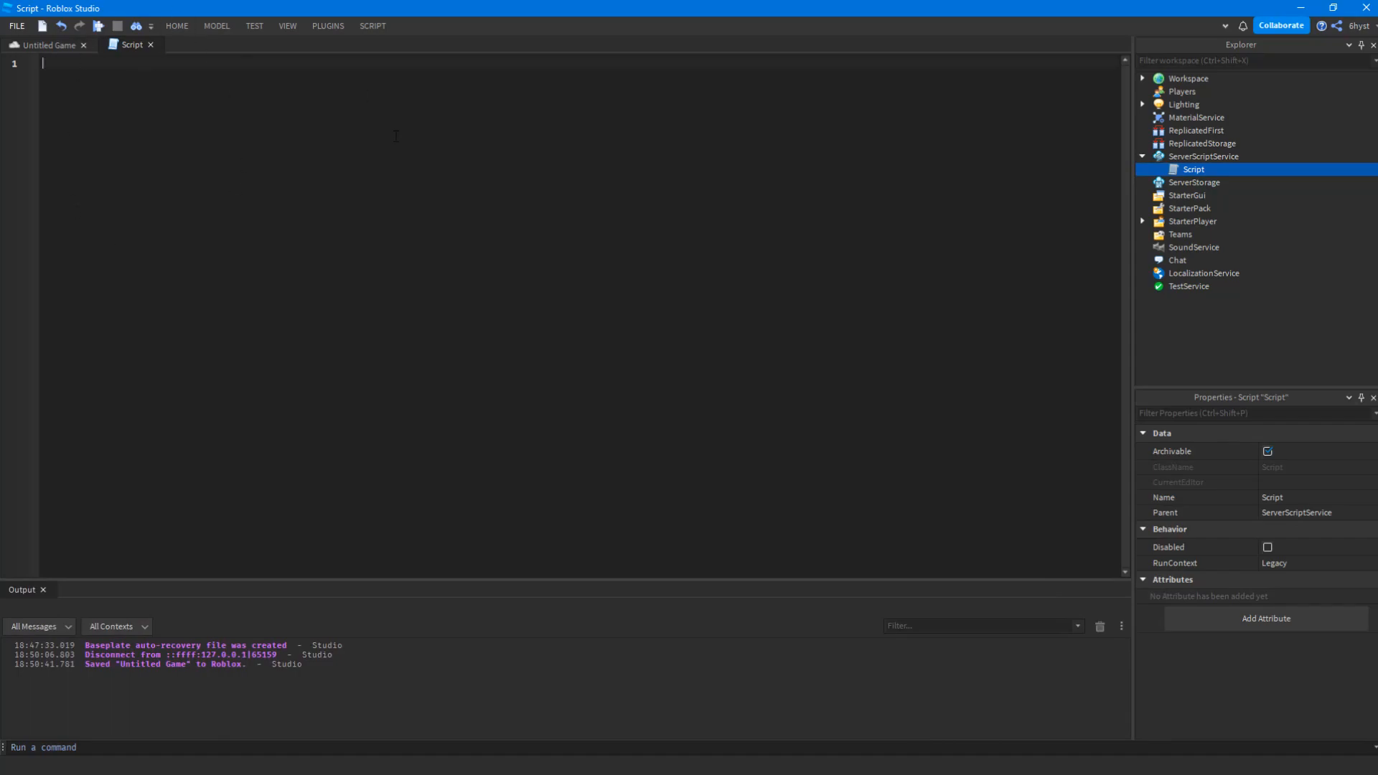
Enter "p" on line 1 and look through the autocomplete suggestions such as print, pairs, plugin and pcall
type("p")
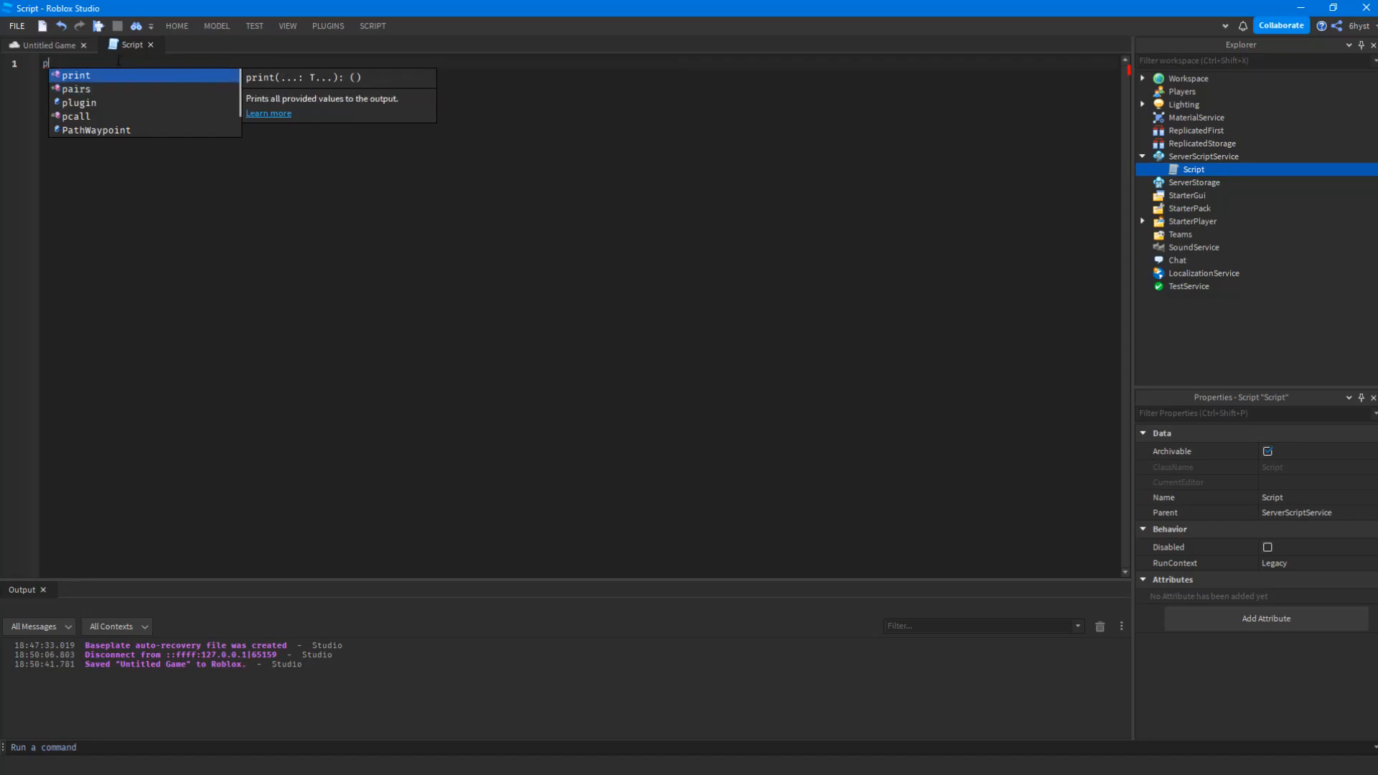
key("Down")
key("Down")
key("Down")
key("Up")
key("Up")
key("Up")
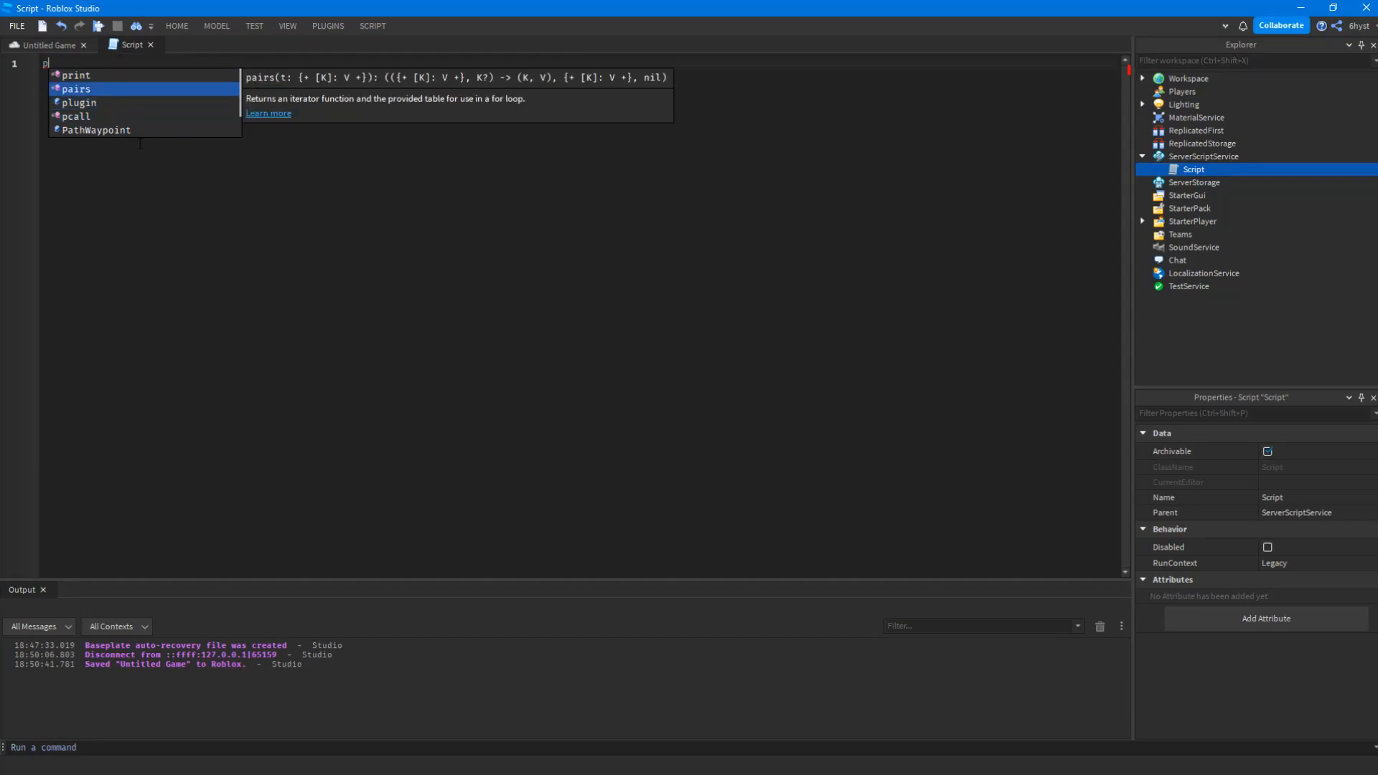
key("Down")
key("Down")
key("Down")
key("Up")
key("Up")
key("Up")
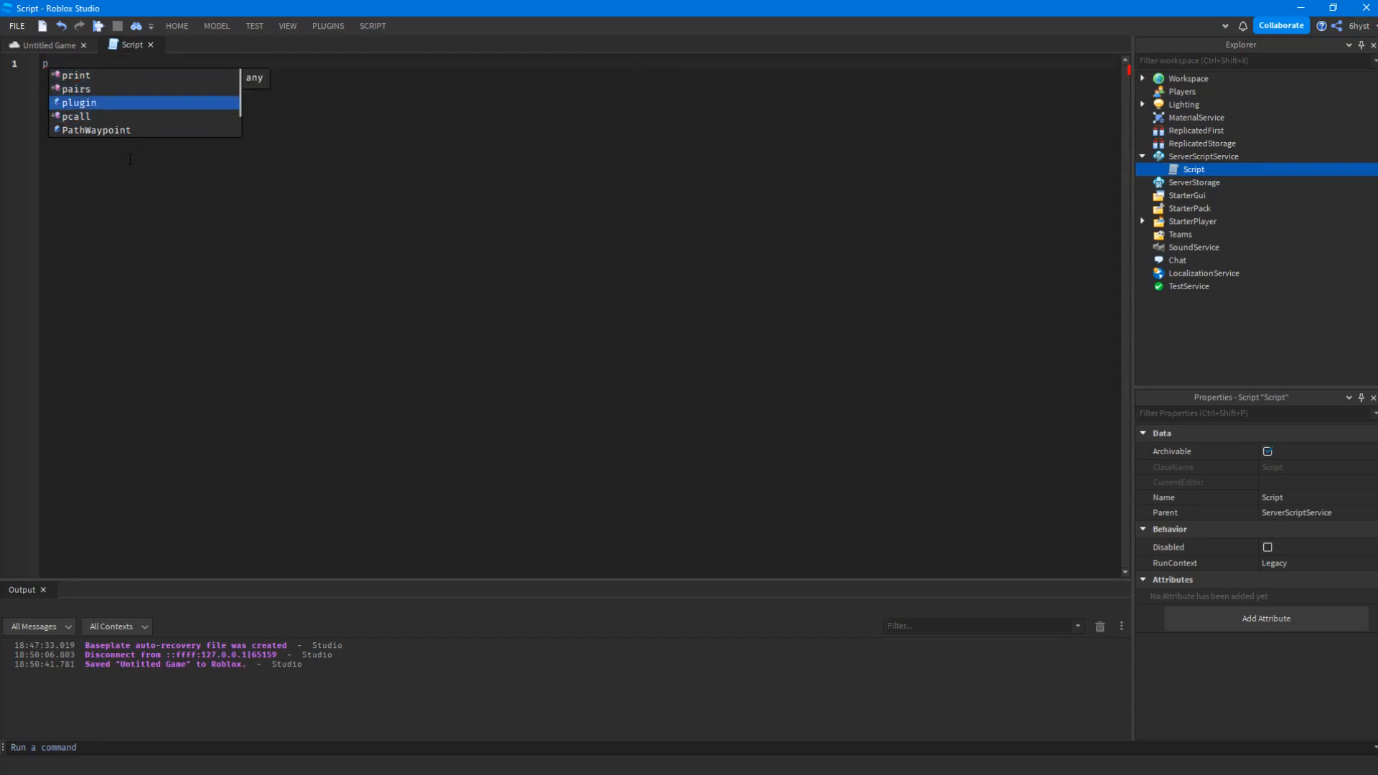
key("Down")
key("Down")
key("Down")
key("Up")
key("Up")
key("Up")
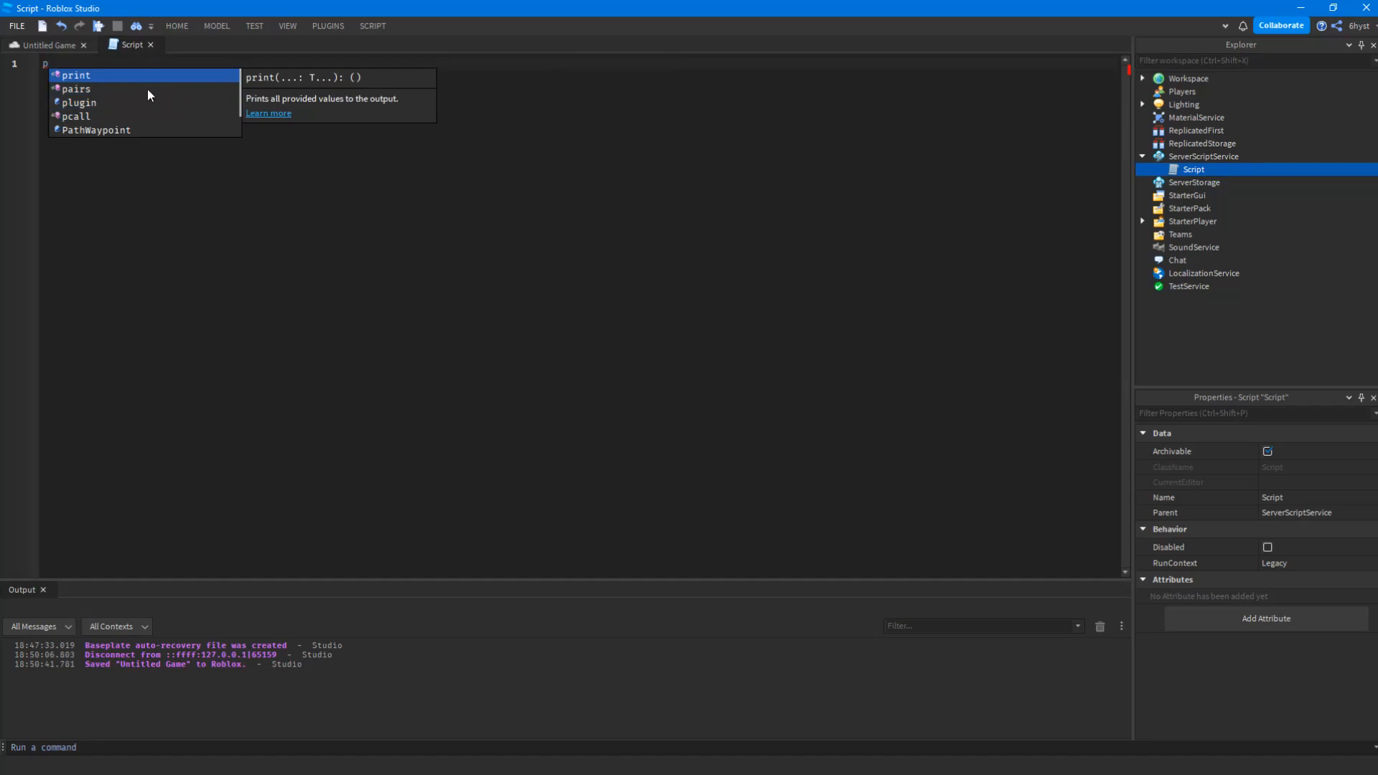
Extend the text to "pr" and accept the print suggestion to complete the call as print()
key("Escape")
type("r")
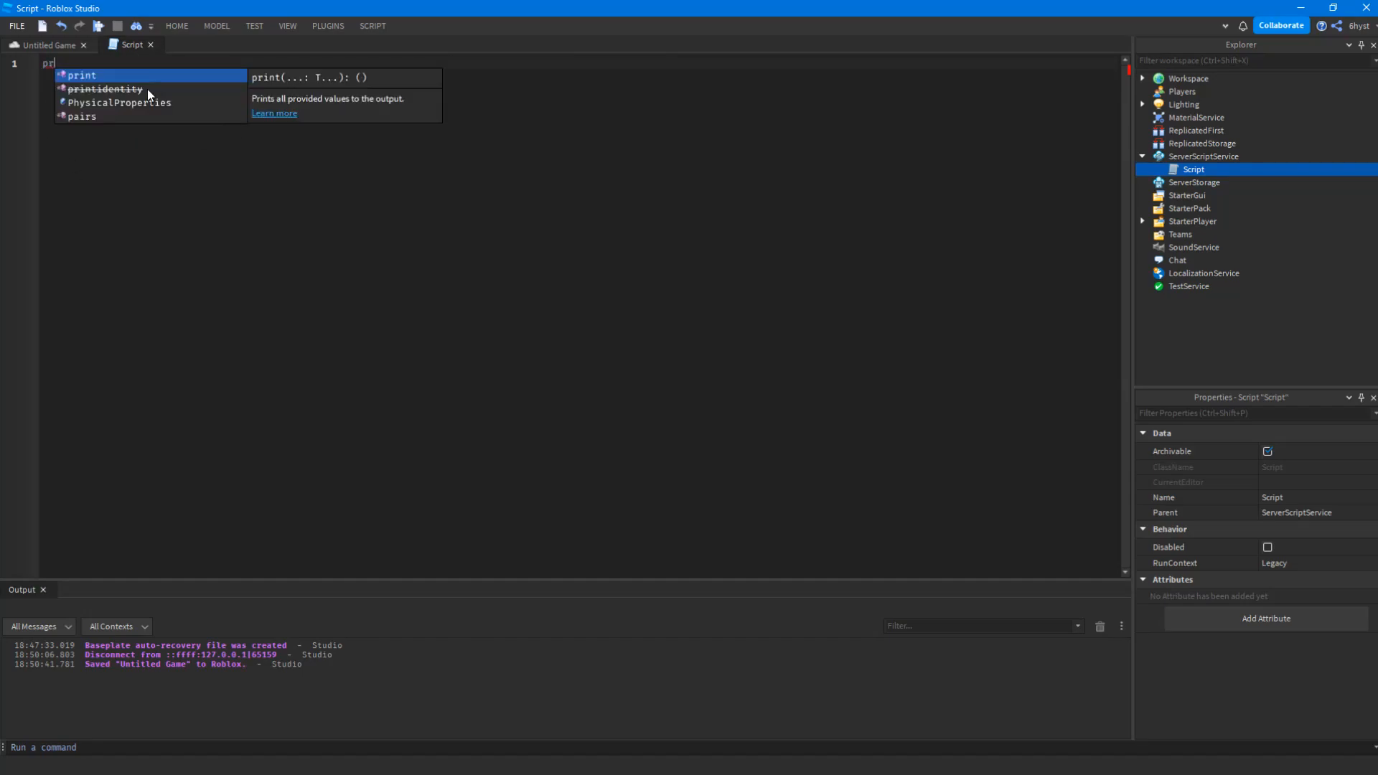
key("Tab")
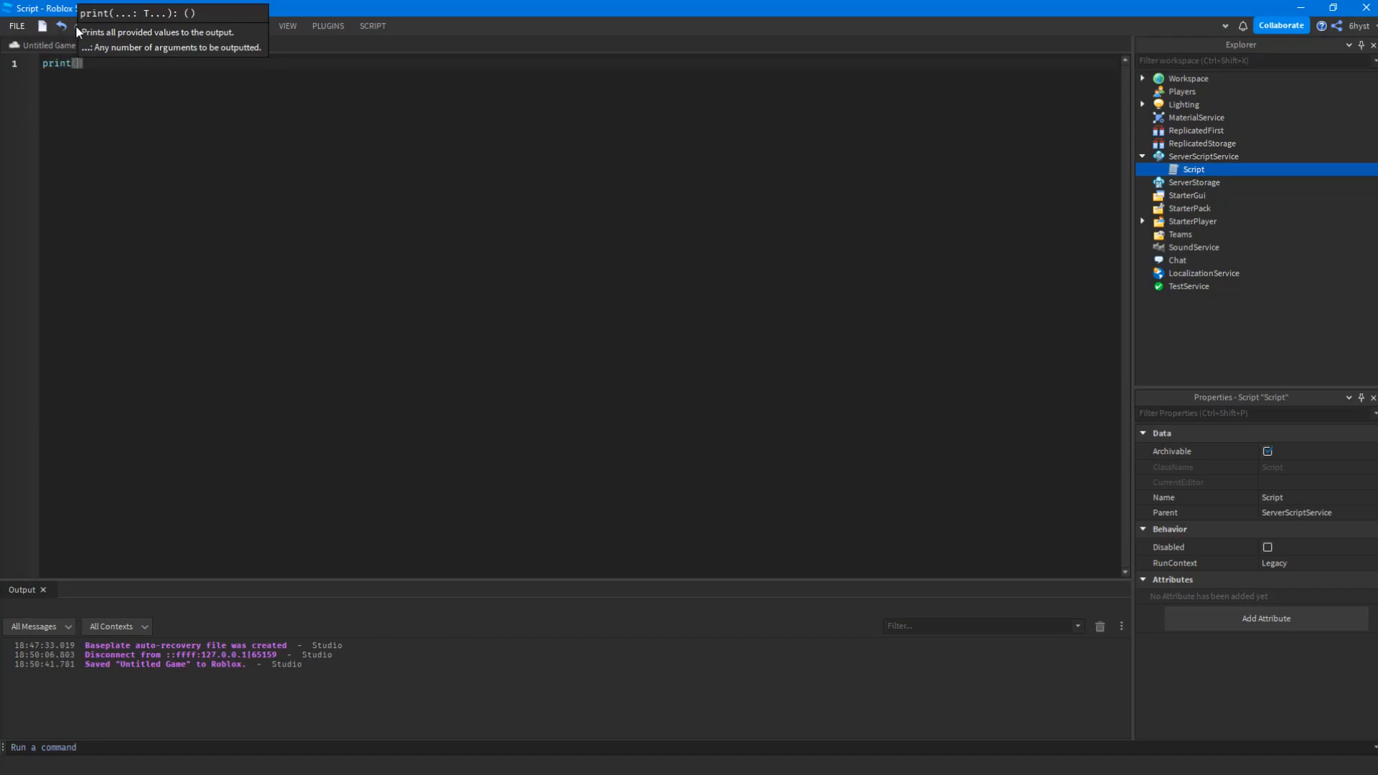
key("ctrl+a")
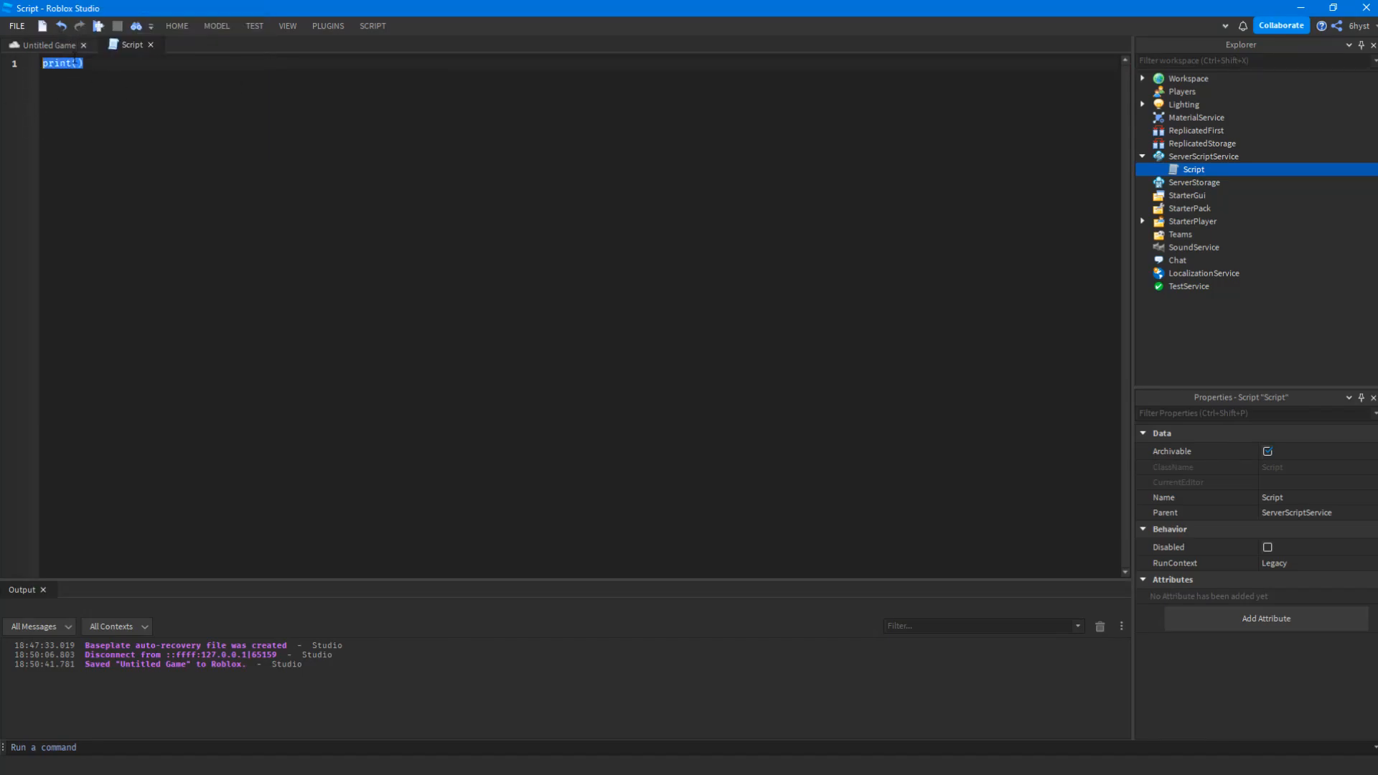
left_click(65, 82)
double_click(73, 64)
left_click(113, 72)
mouse_move(94, 56)
left_mouse_down()
mouse_move(78, 63)
mouse_move(163, 101)
left_mouse_up()
Add an empty string inside print's parentheses, trying double quotes, then single quotes, and settling on double quotes
key("Left")
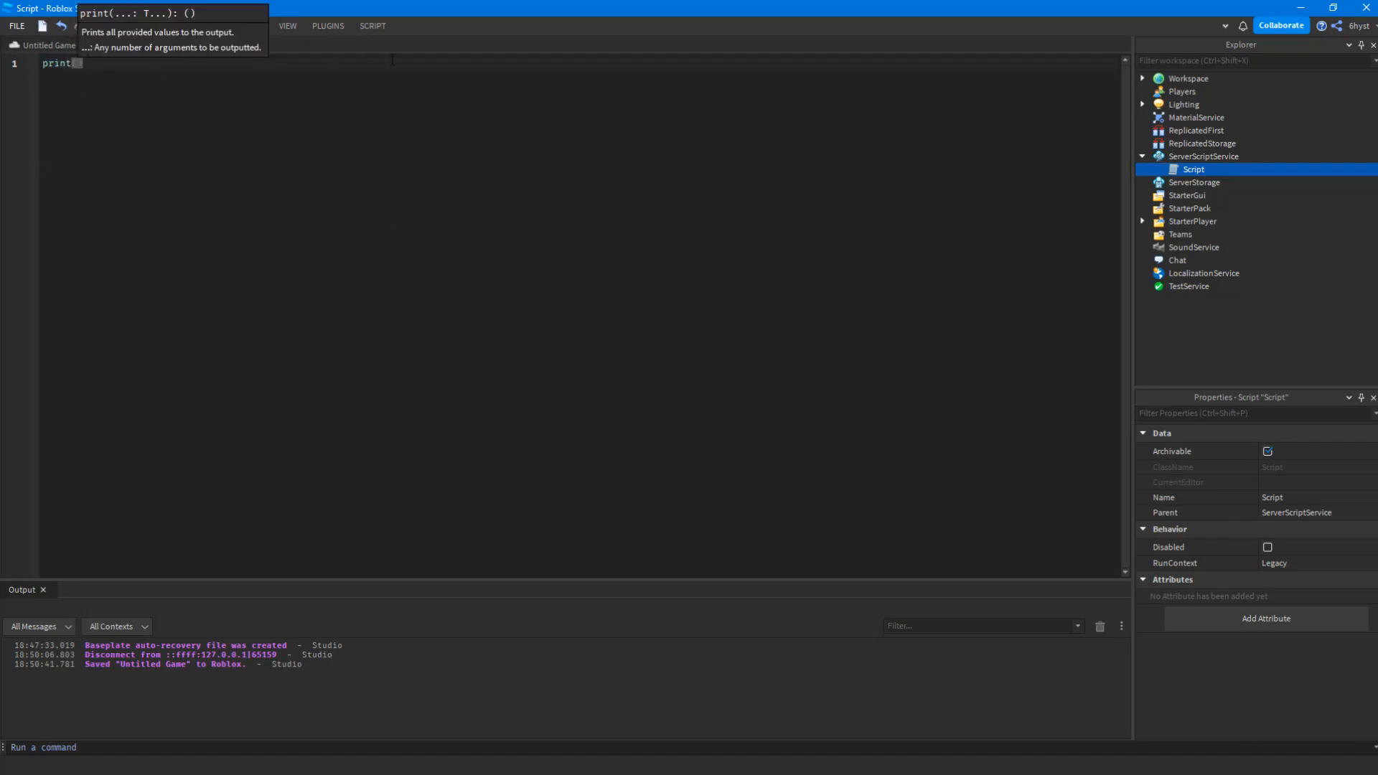
type("\"")
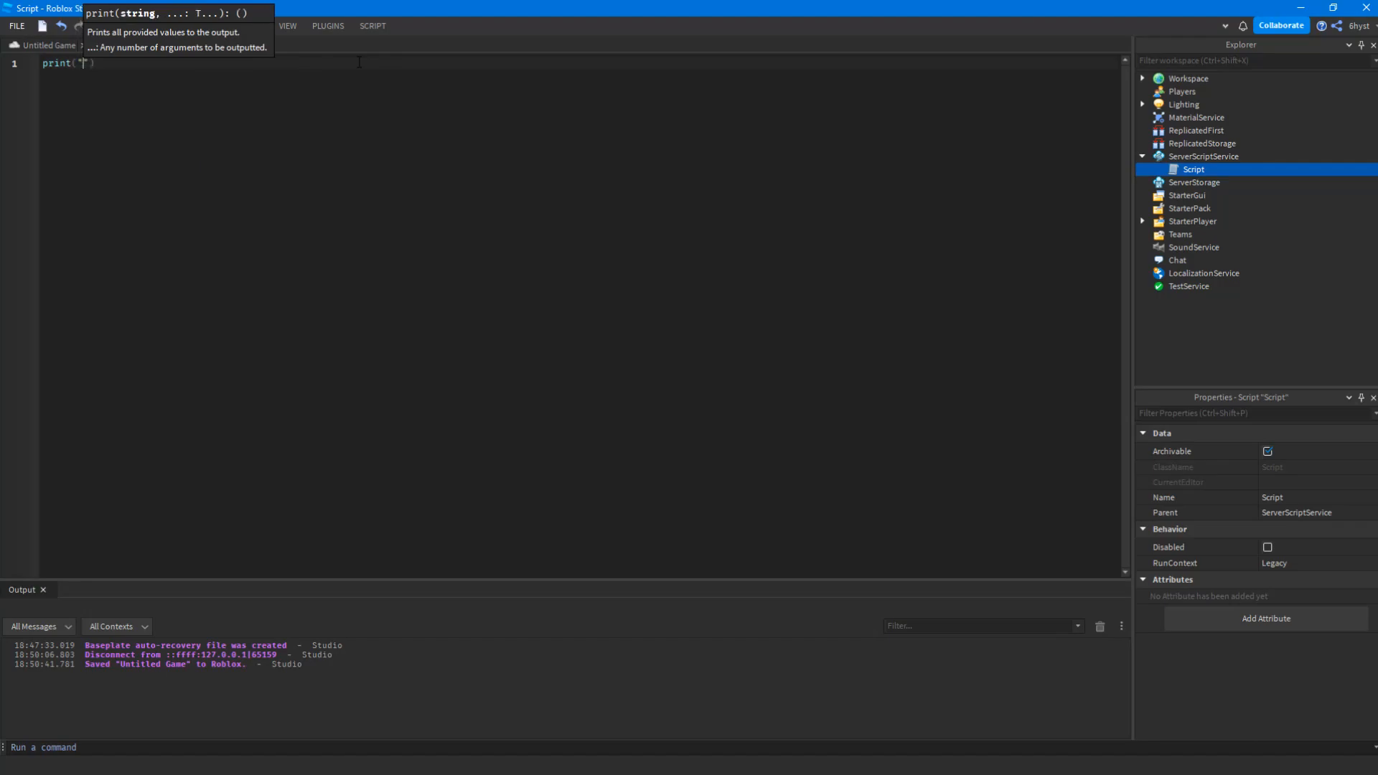
key("Delete")
key("BackSpace")
type("'")
key("Delete")
key("BackSpace")
type("\"")
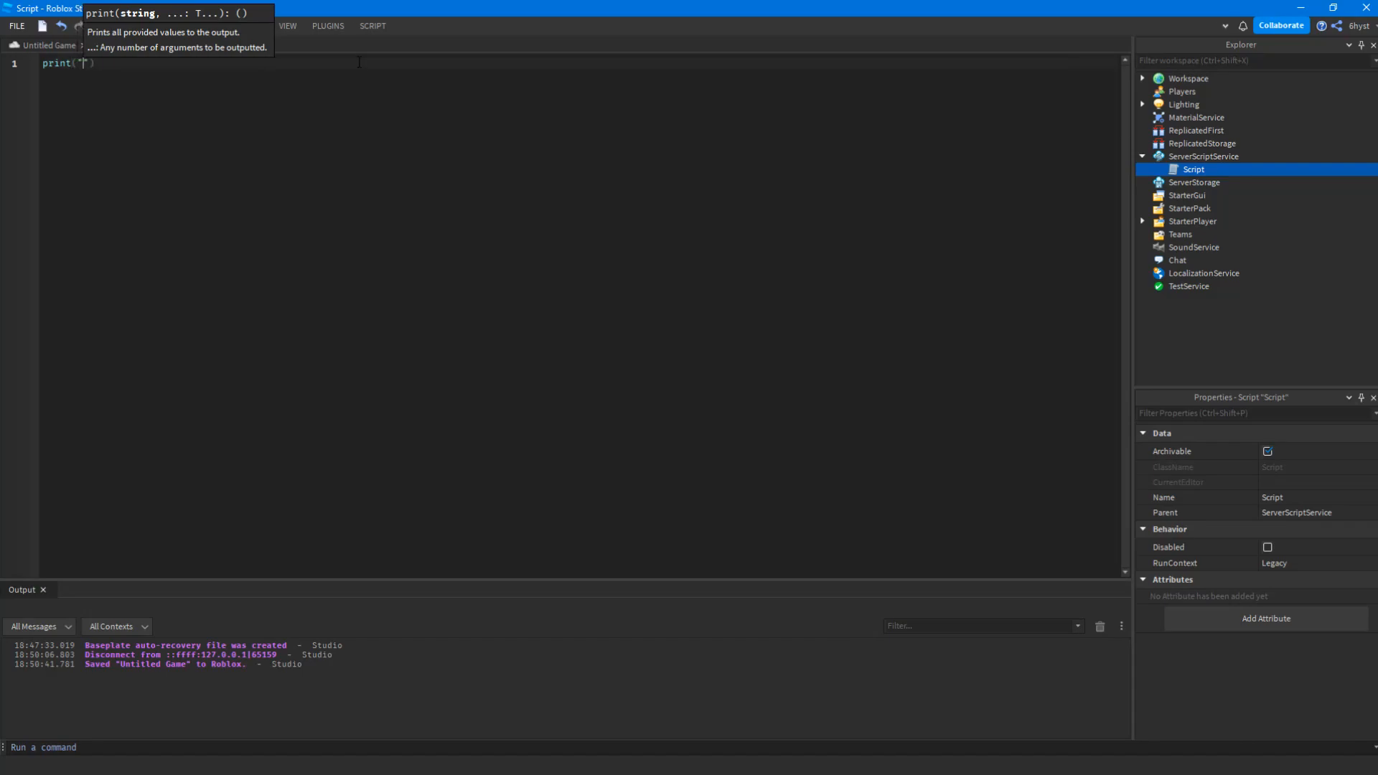
Fill the print call's string with Hello World so line 1 reads print("Hello World")
key("Left")
type("Hell")
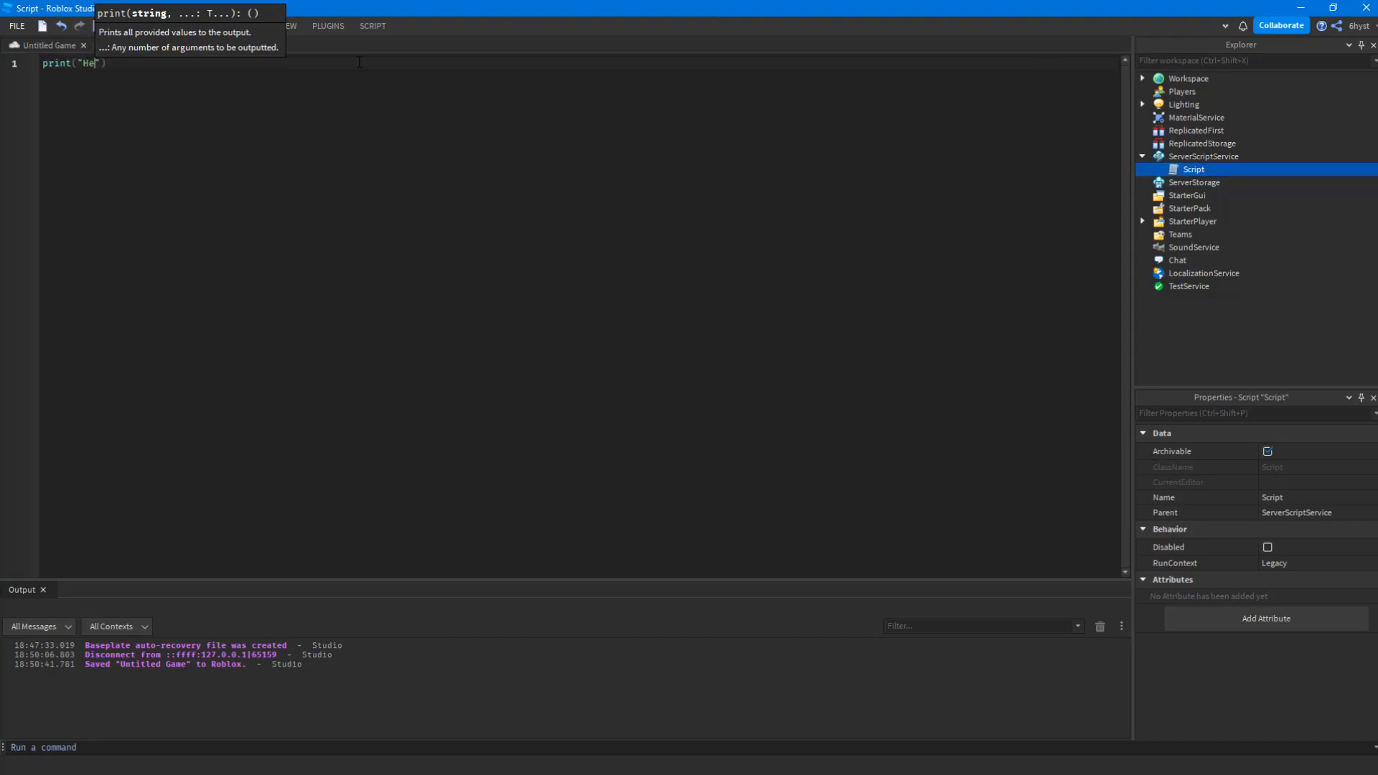
type("O")
key("BackSpace")
key("BackSpace")
key("BackSpace")
type("lo")
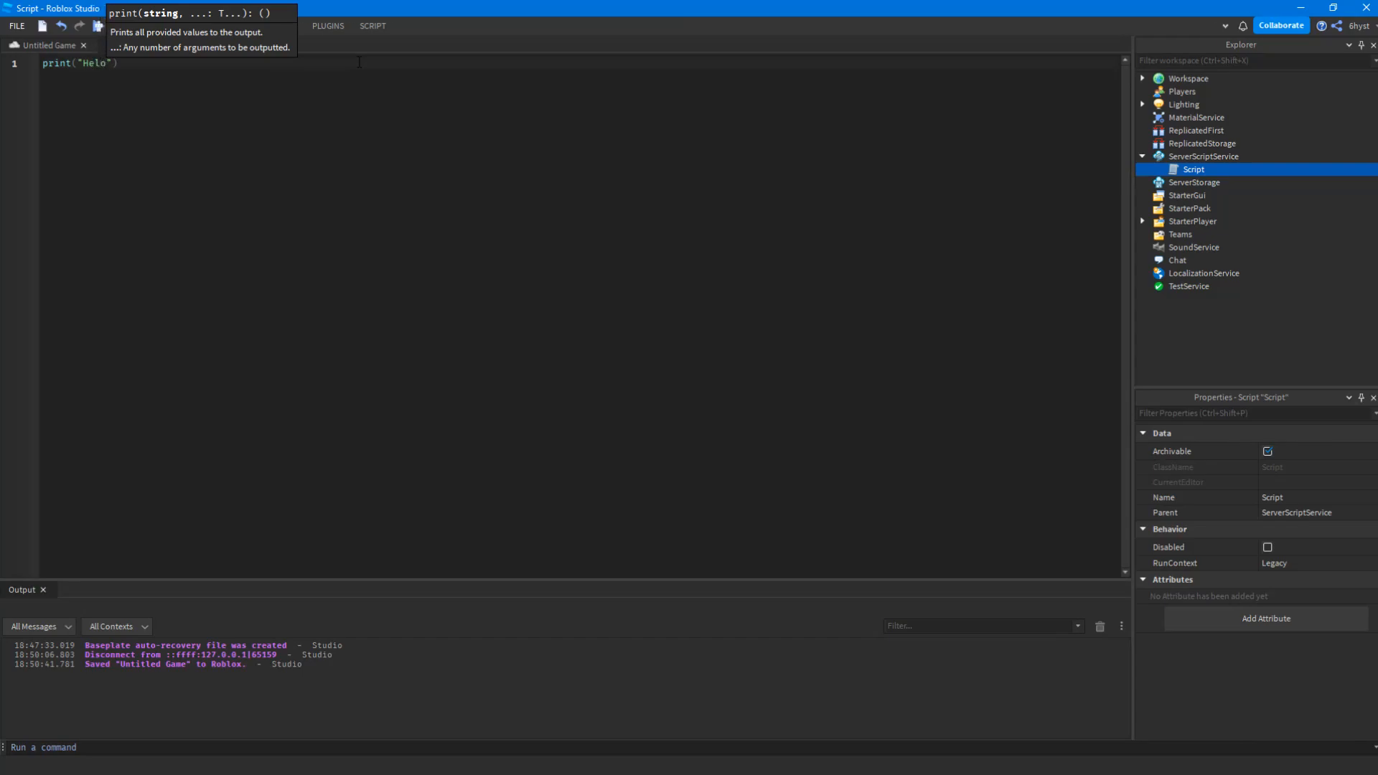
key("BackSpace")
type("lo Workl")
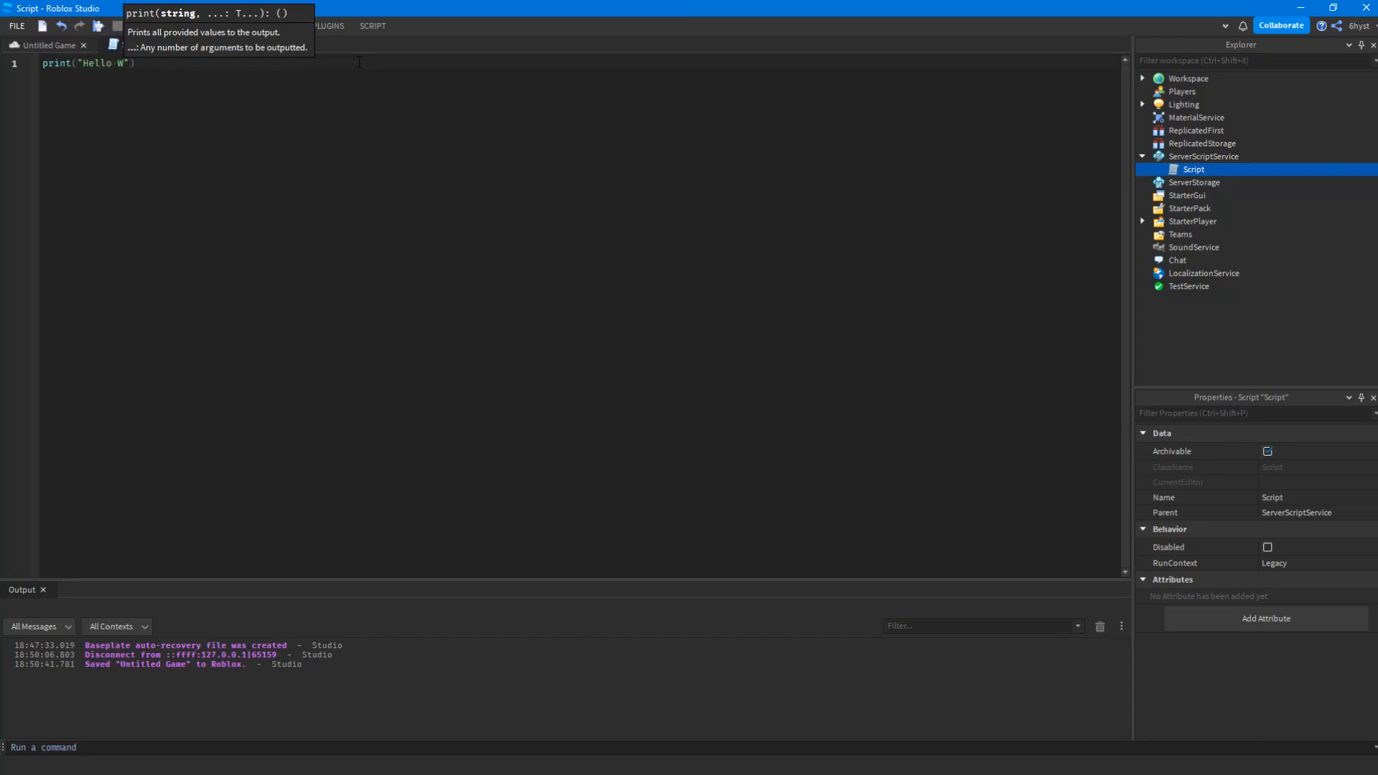
key("BackSpace")
type("d")
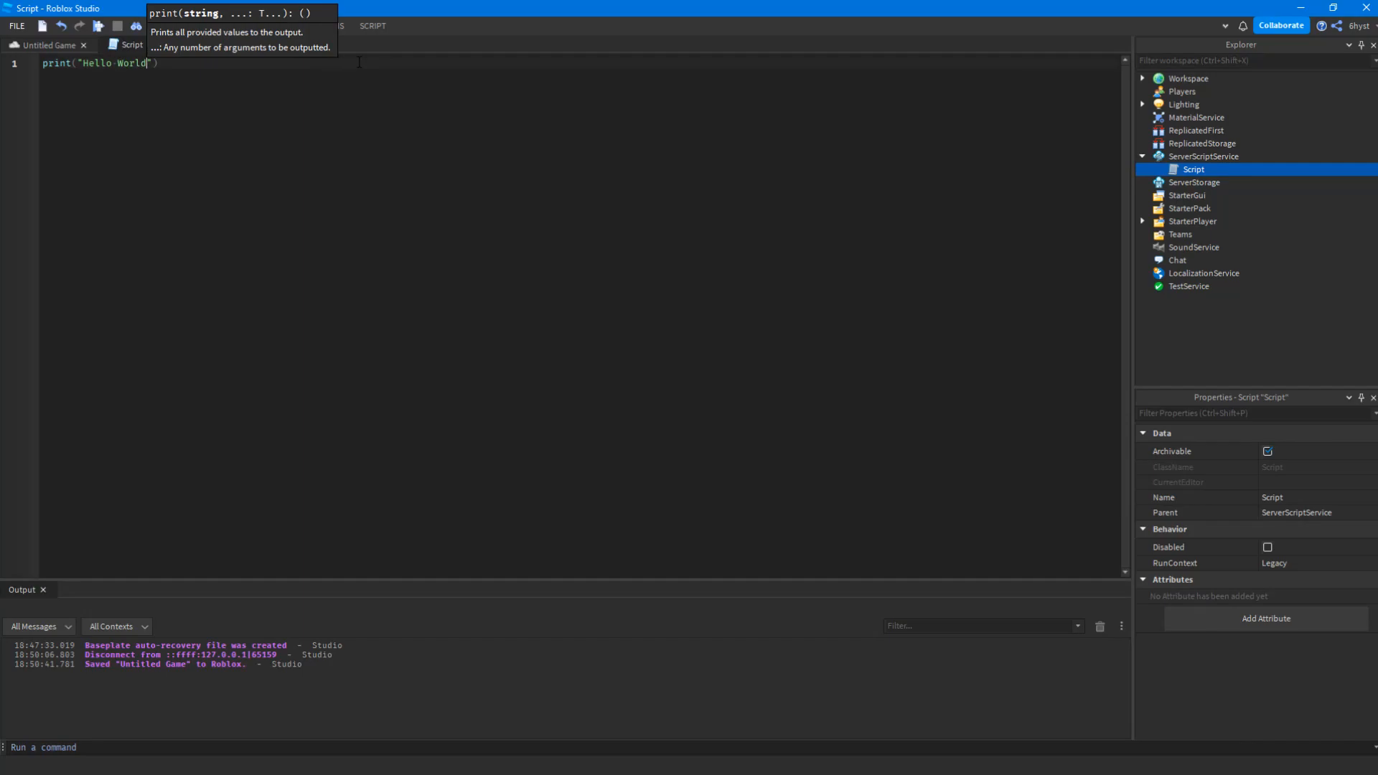
Examine the finished print line in the Script and the existing messages in the Output
double_click(133, 63)
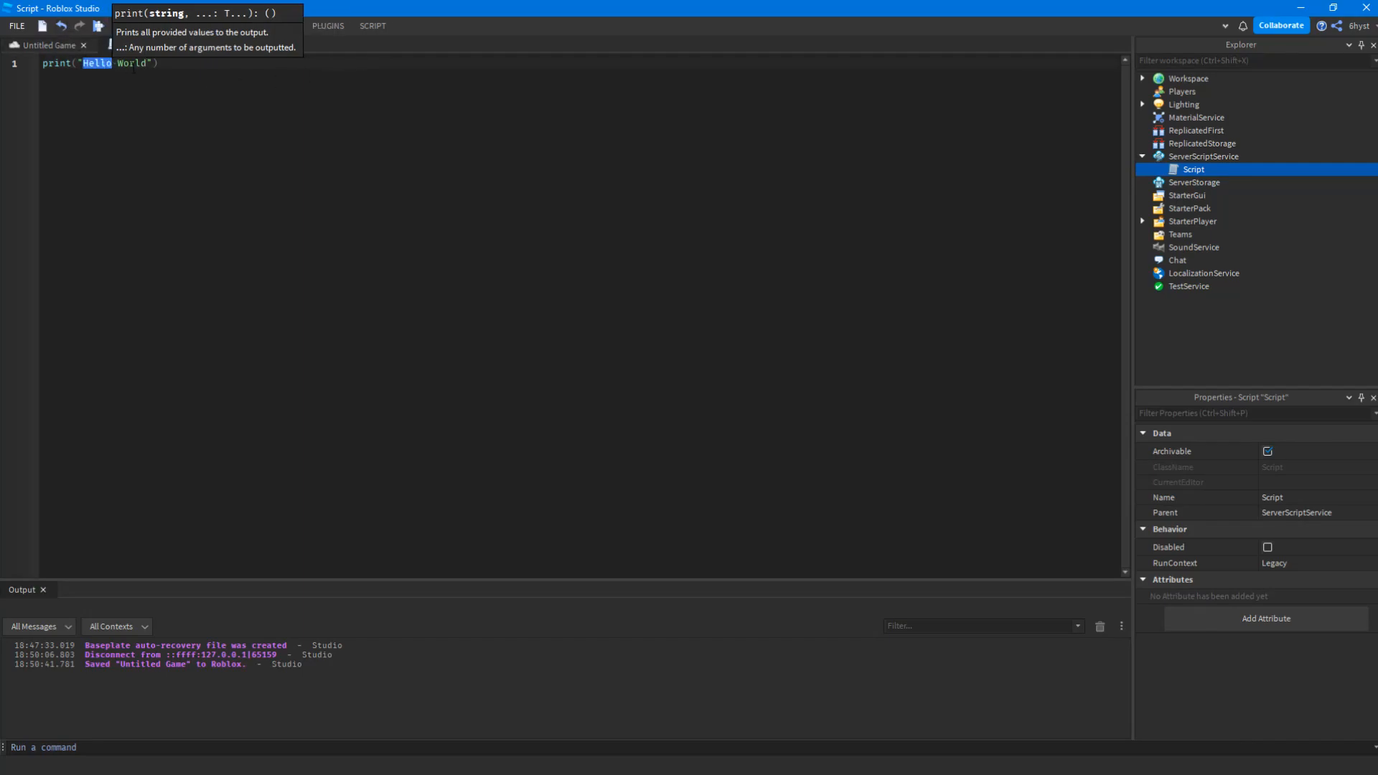
left_click(130, 88)
left_click_drag(146, 66, 42, 64)
left_click(215, 107)
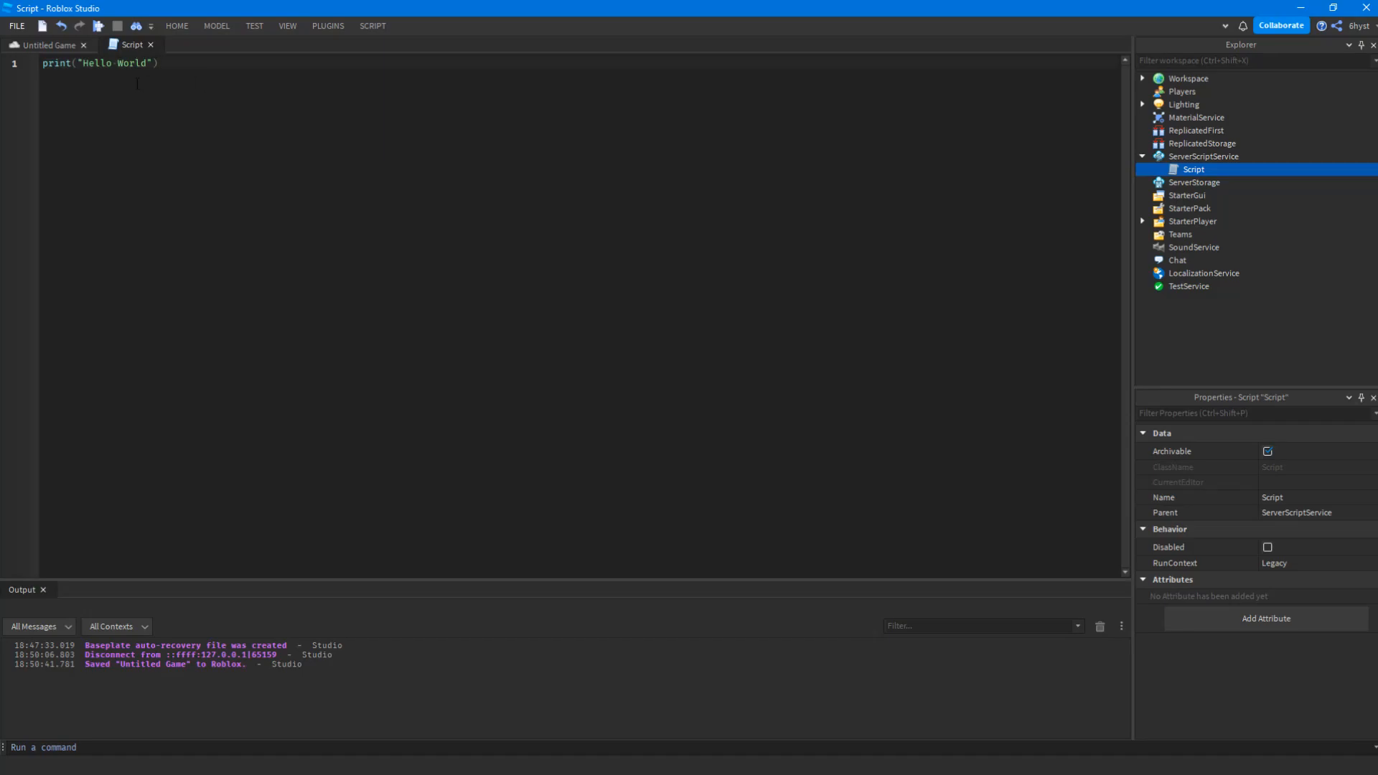
left_click(287, 26)
left_click(477, 664)
left_click_drag(292, 680, 122, 639)
left_click(123, 639)
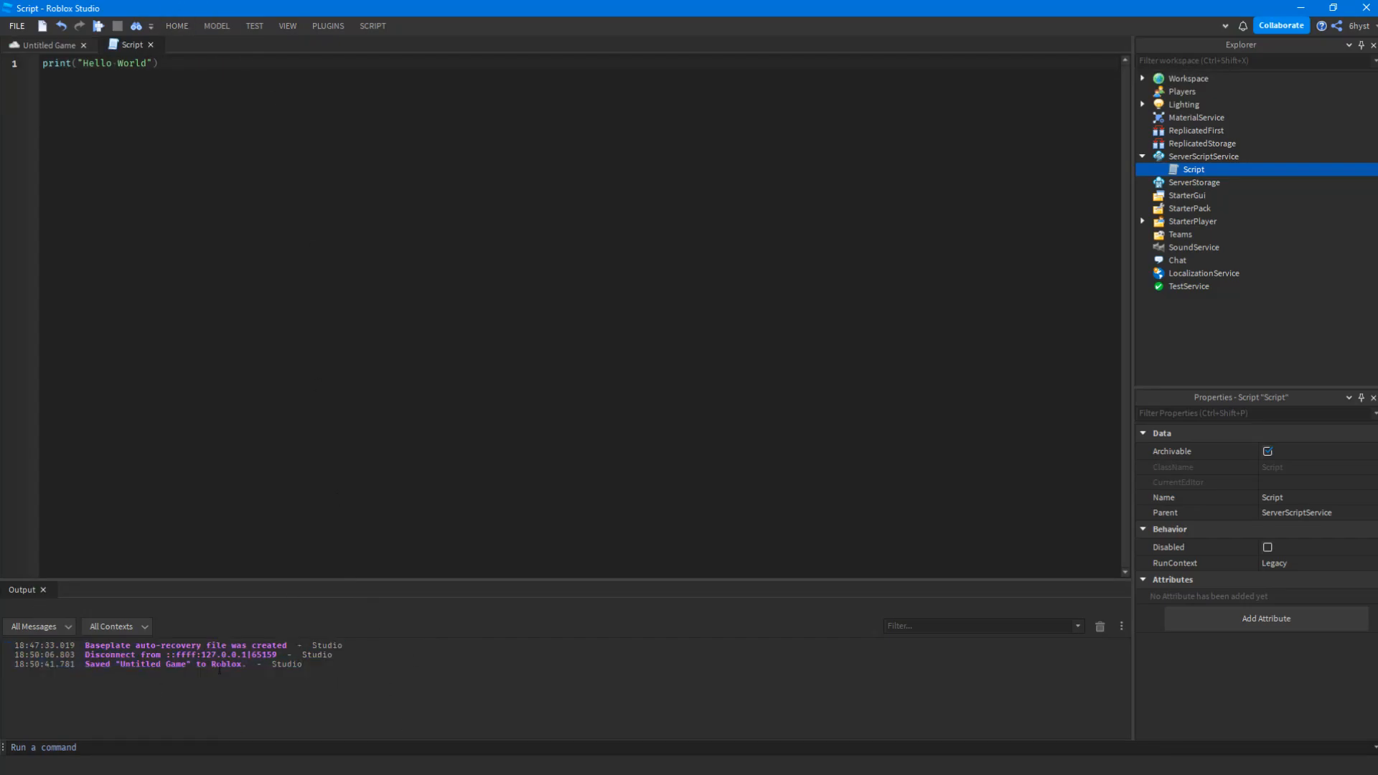
Test the script with a Run simulation and highlight the Hello World message in the Output
left_click(257, 29)
left_click(22, 85)
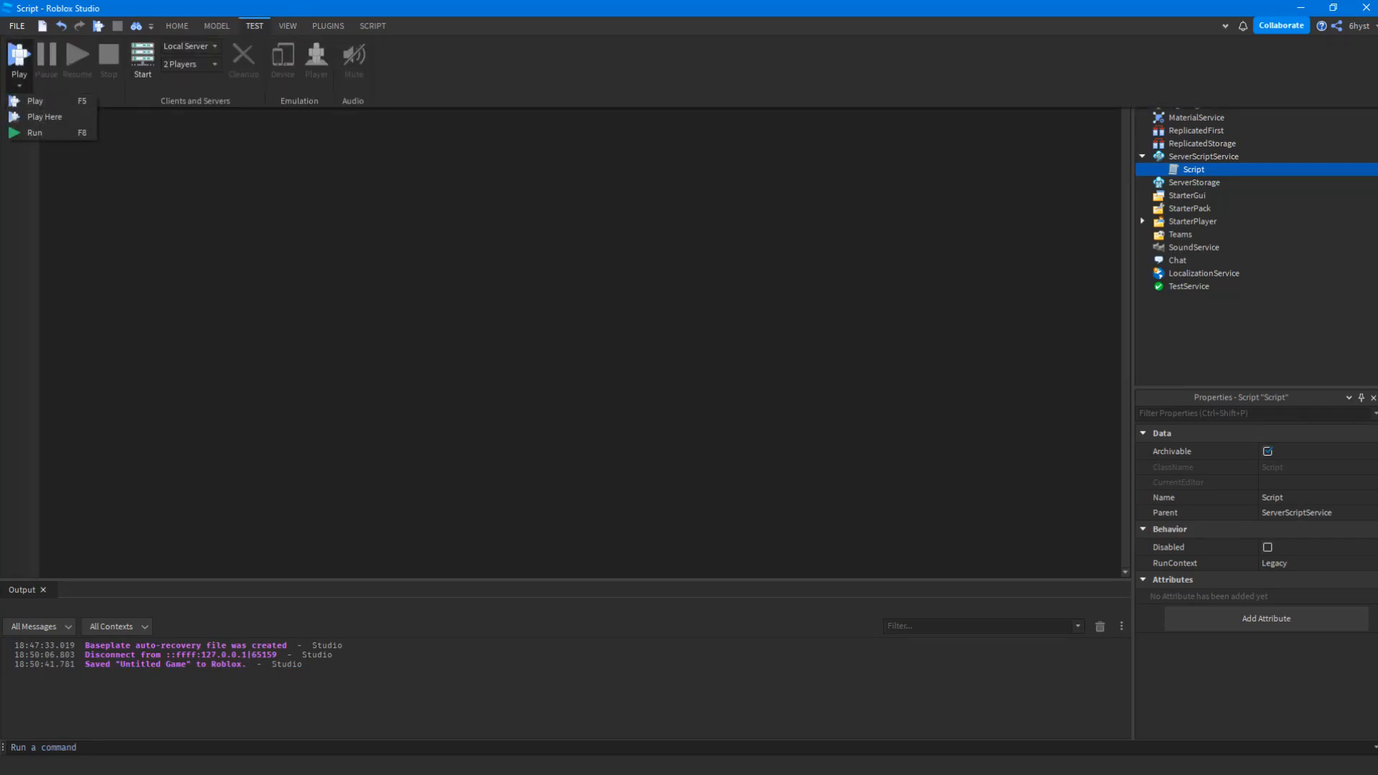
left_click(40, 133)
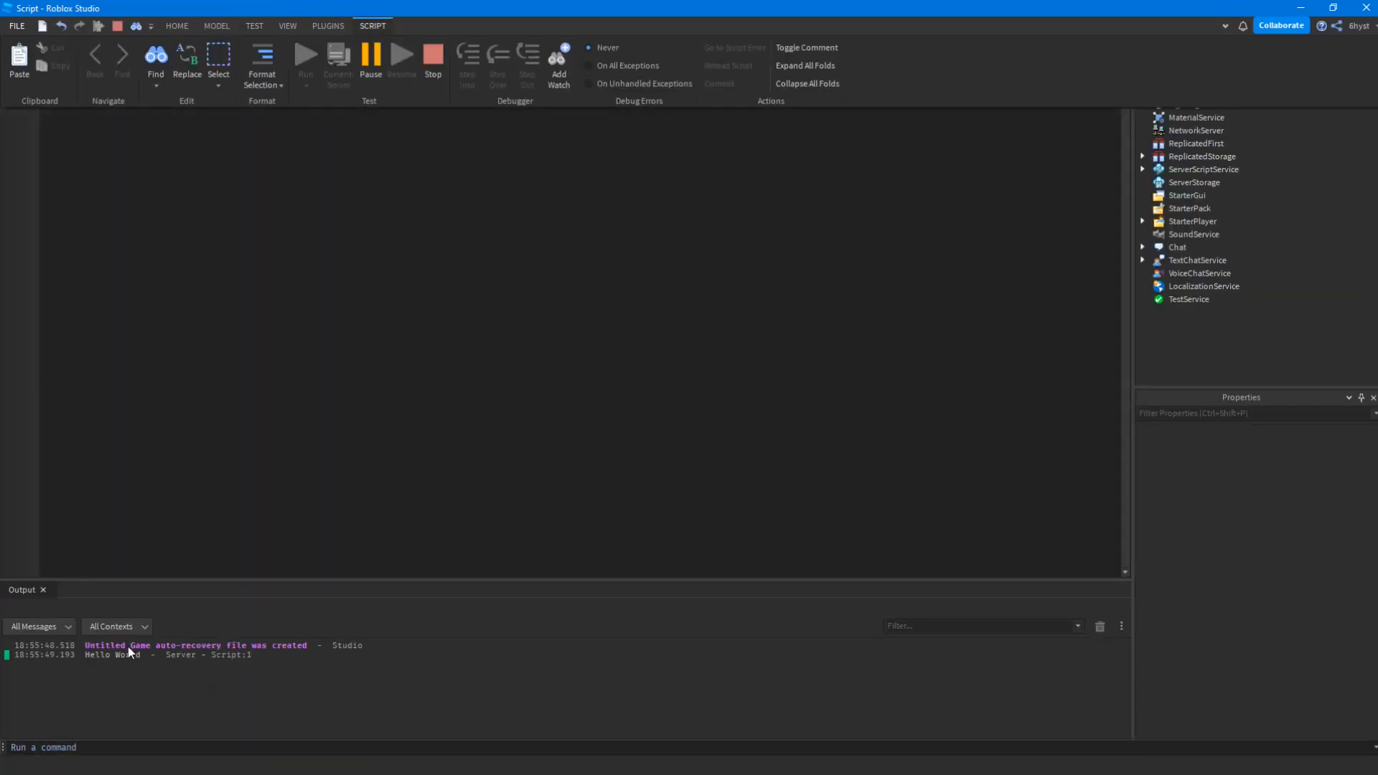
left_click(294, 664)
left_click_drag(133, 661, 50, 658)
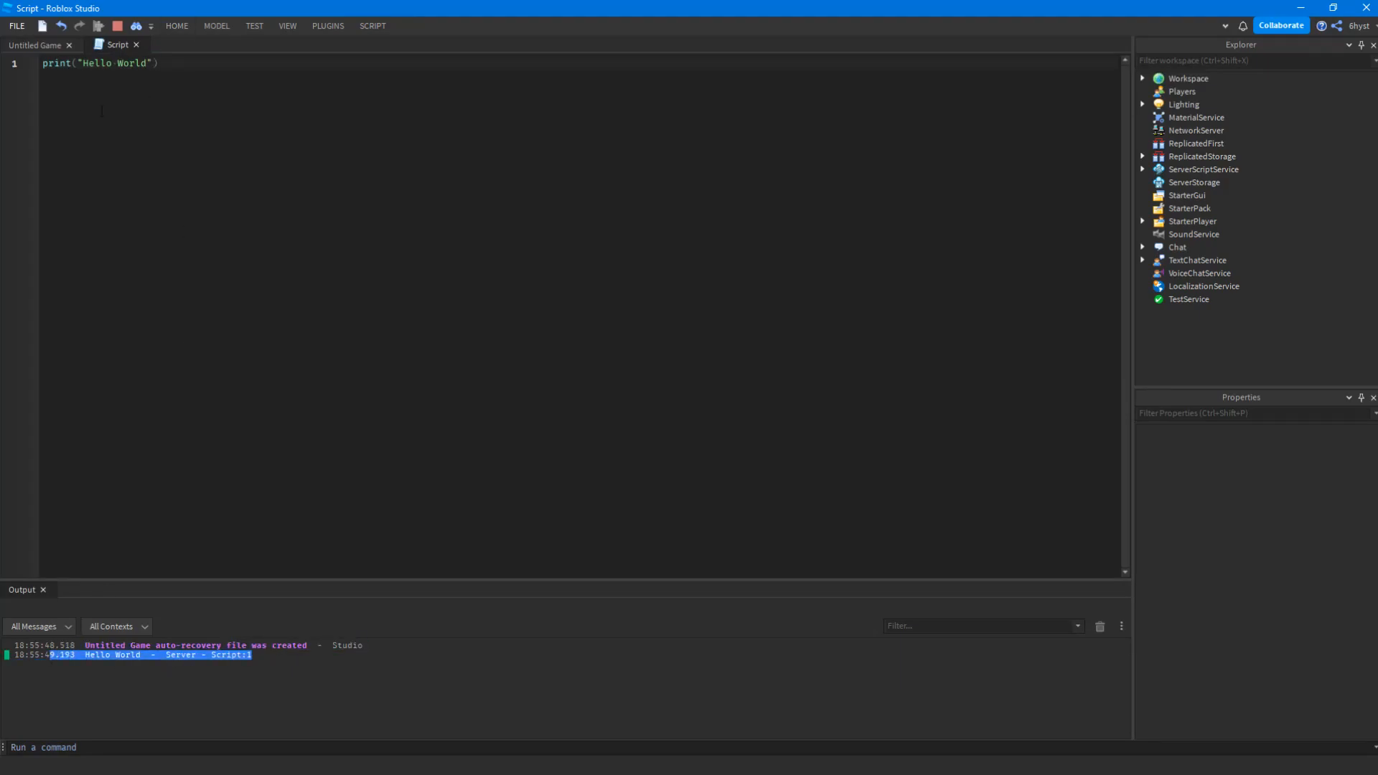
Look over the print line in the Script, highlighting it as the source of the output message
key("ctrl+a")
left_click(43, 63)
key("ctrl+a")
left_click(164, 124)
key("ctrl+a")
left_click(280, 163)
key("ctrl+a")
left_click(279, 163)
Stop the running simulation and return to the Script's code
left_click(118, 27)
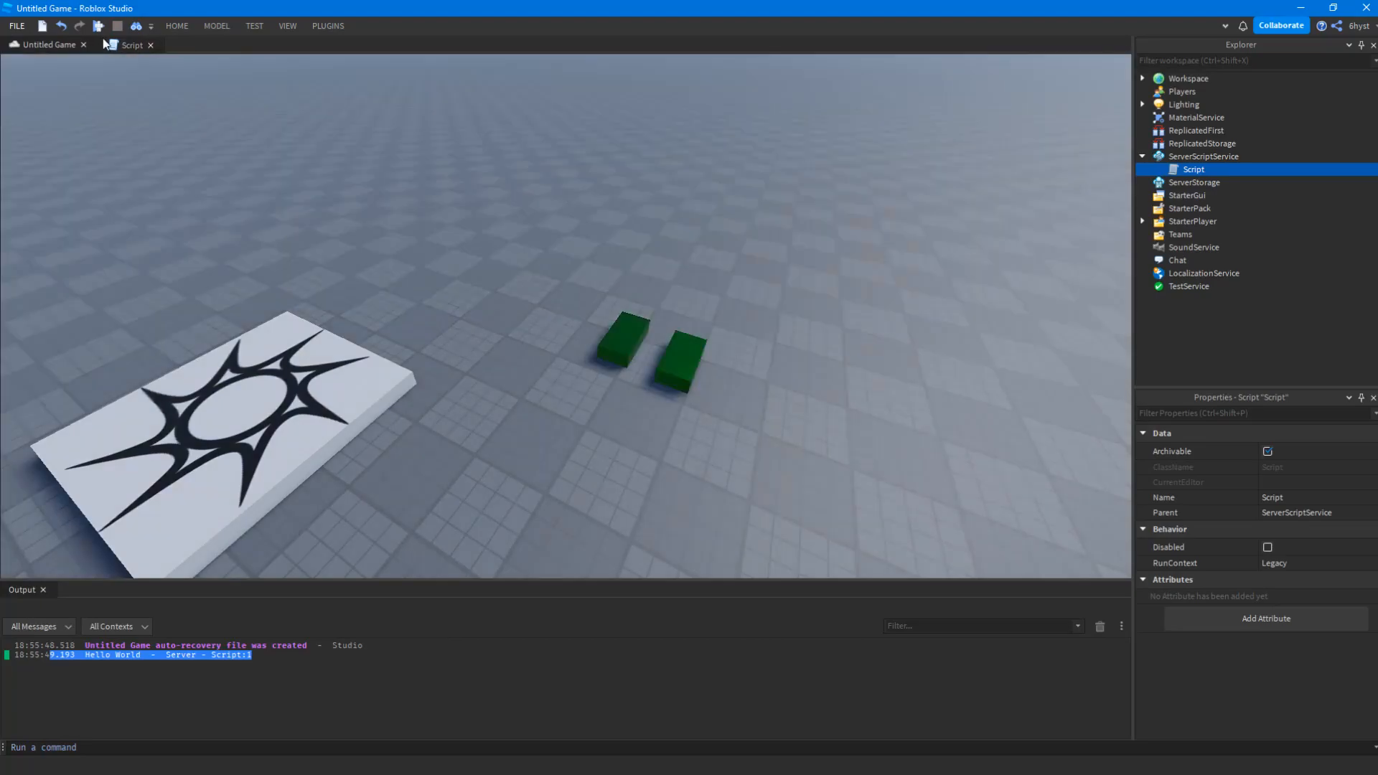
left_click(108, 45)
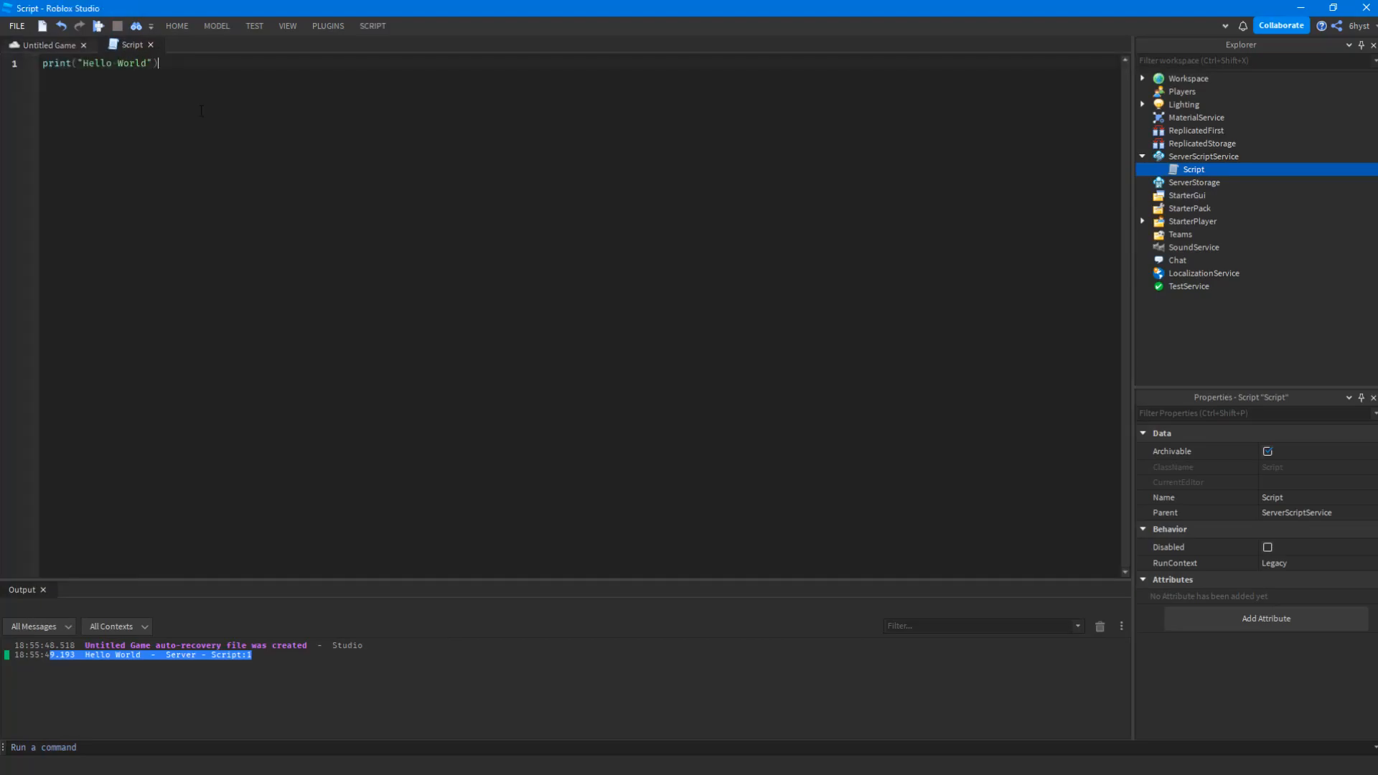
key("ctrl+a")
left_click(92, 121)
Trace the Hello World message from the Output to its source line in the Script, returning to the Untitled Game view each time
left_click(216, 657)
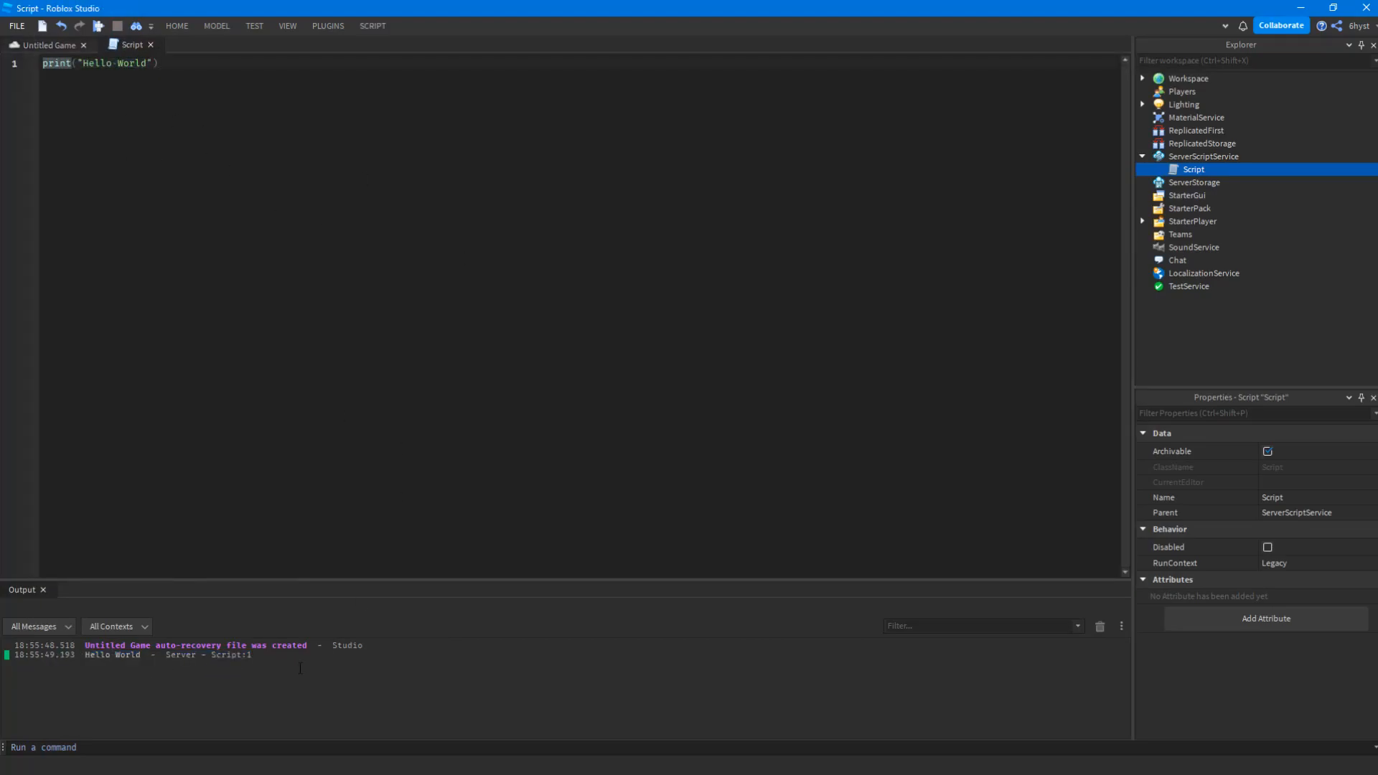
left_click(60, 46)
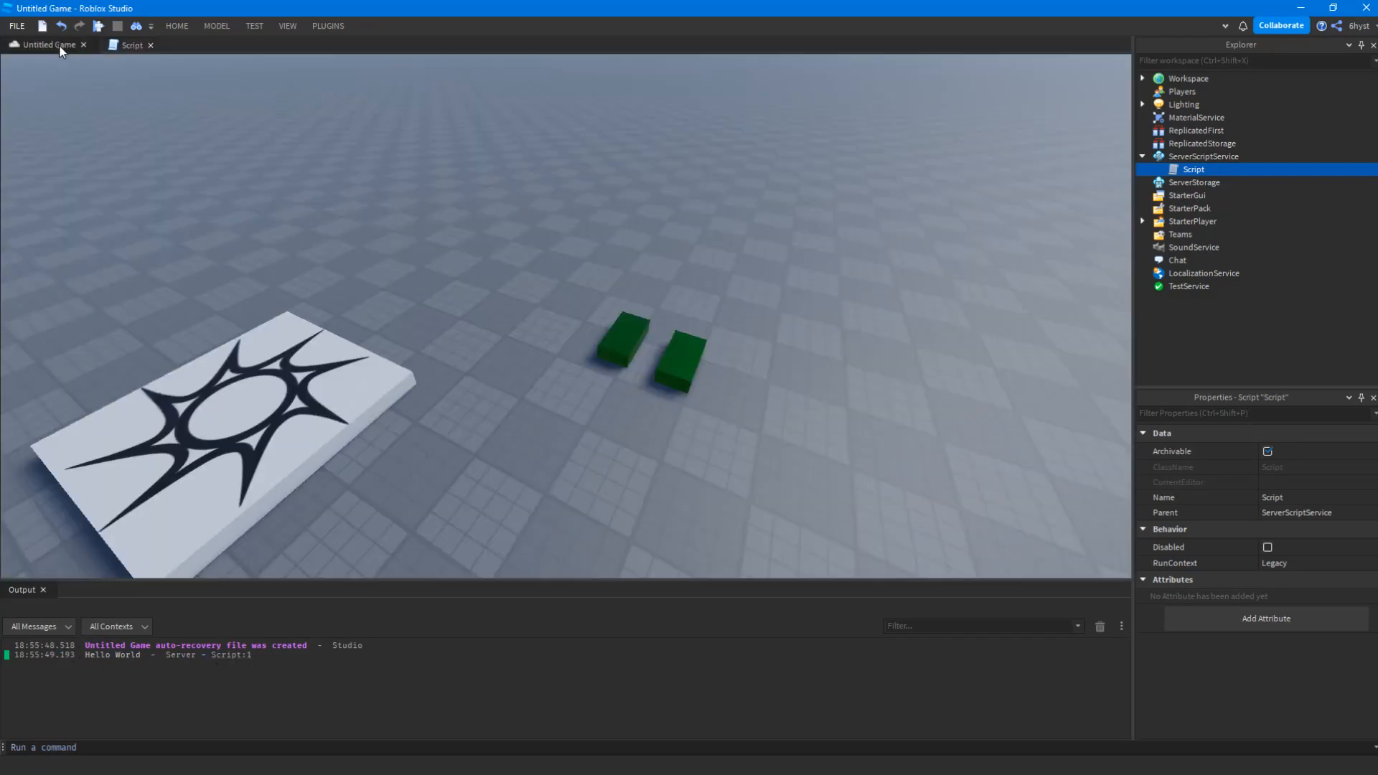
left_click(110, 656)
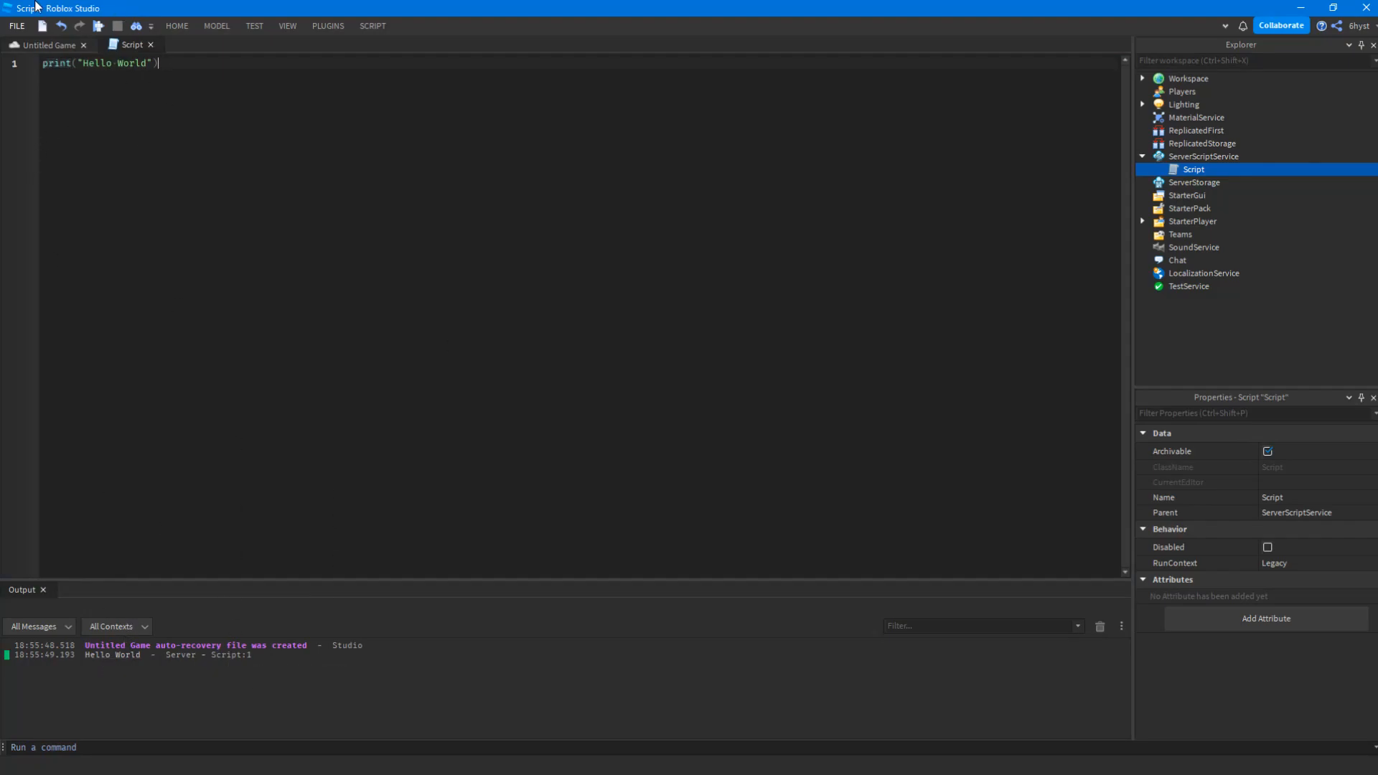
left_click(29, 45)
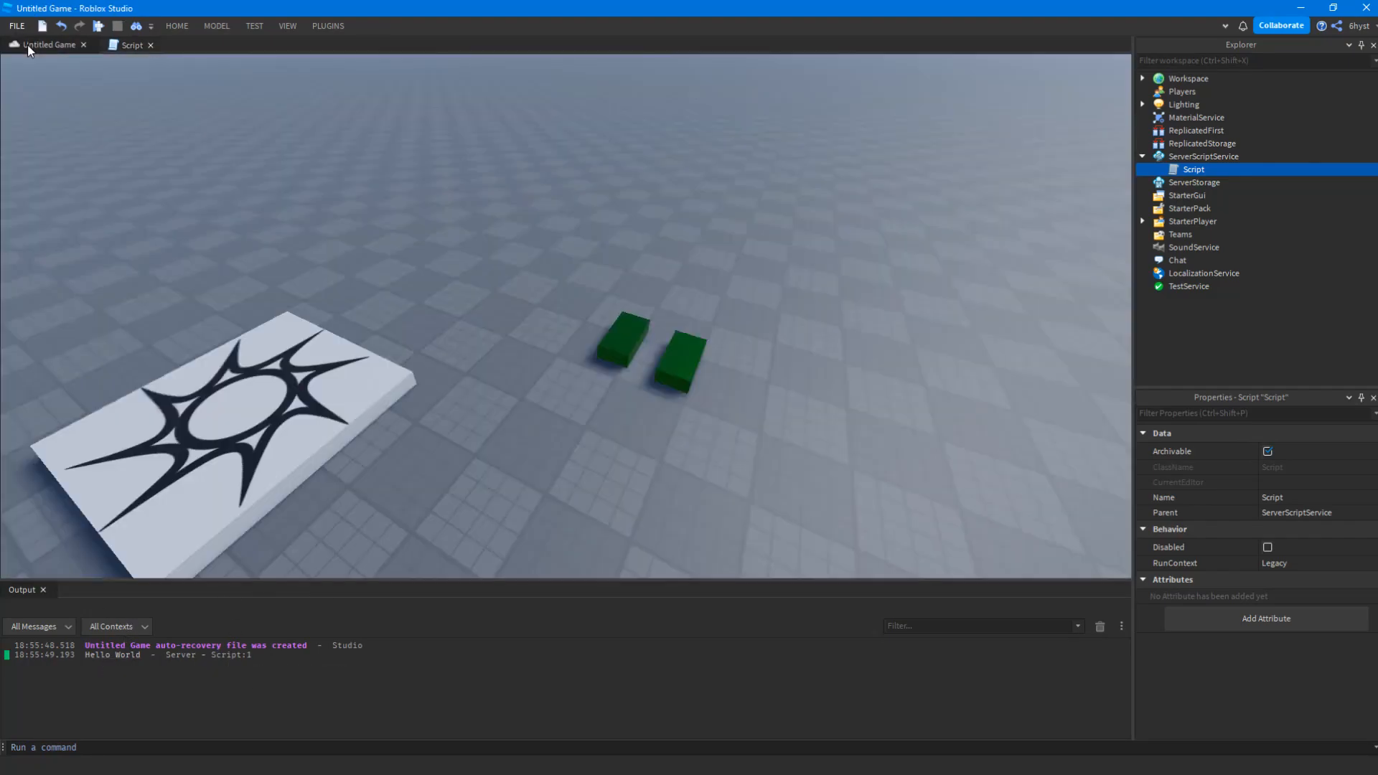
left_click(223, 655)
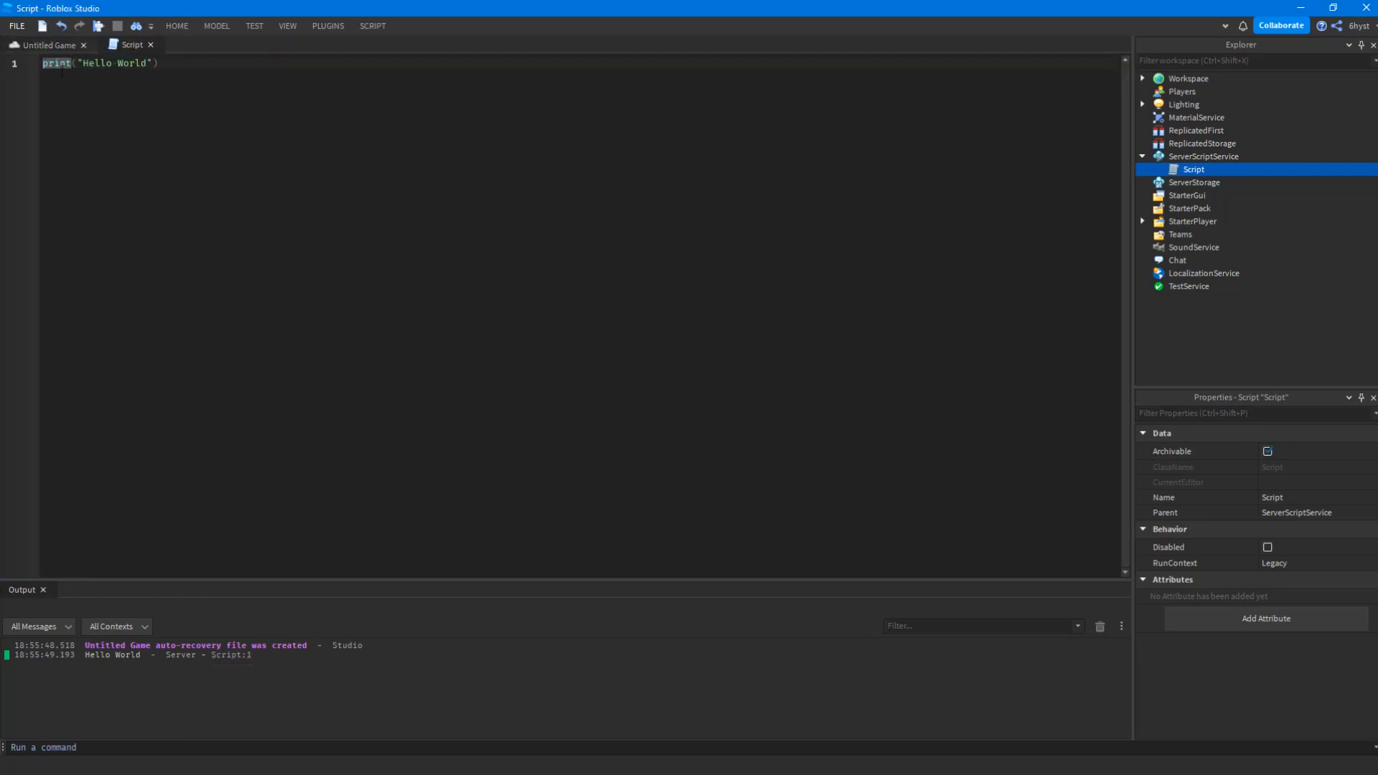
left_click(18, 45)
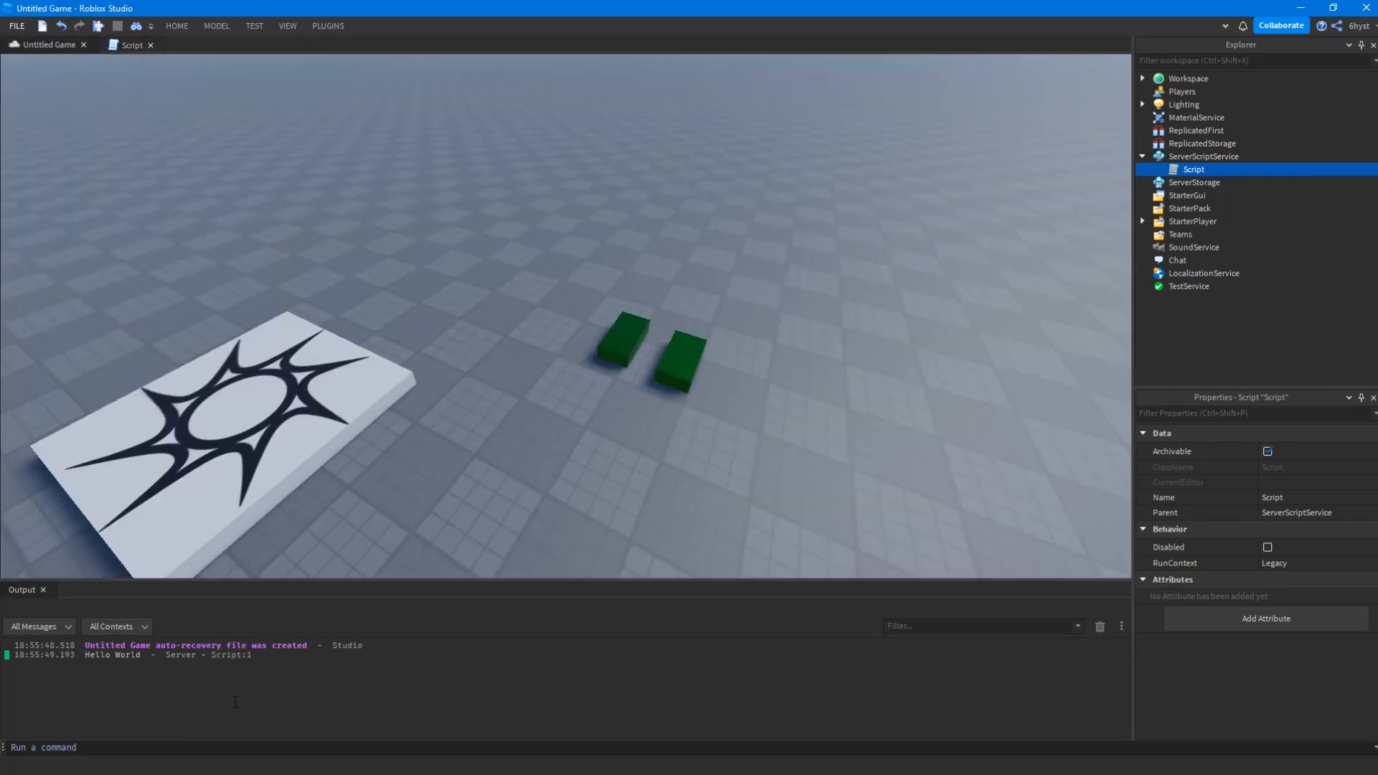
left_click(231, 655)
key("ctrl+a")
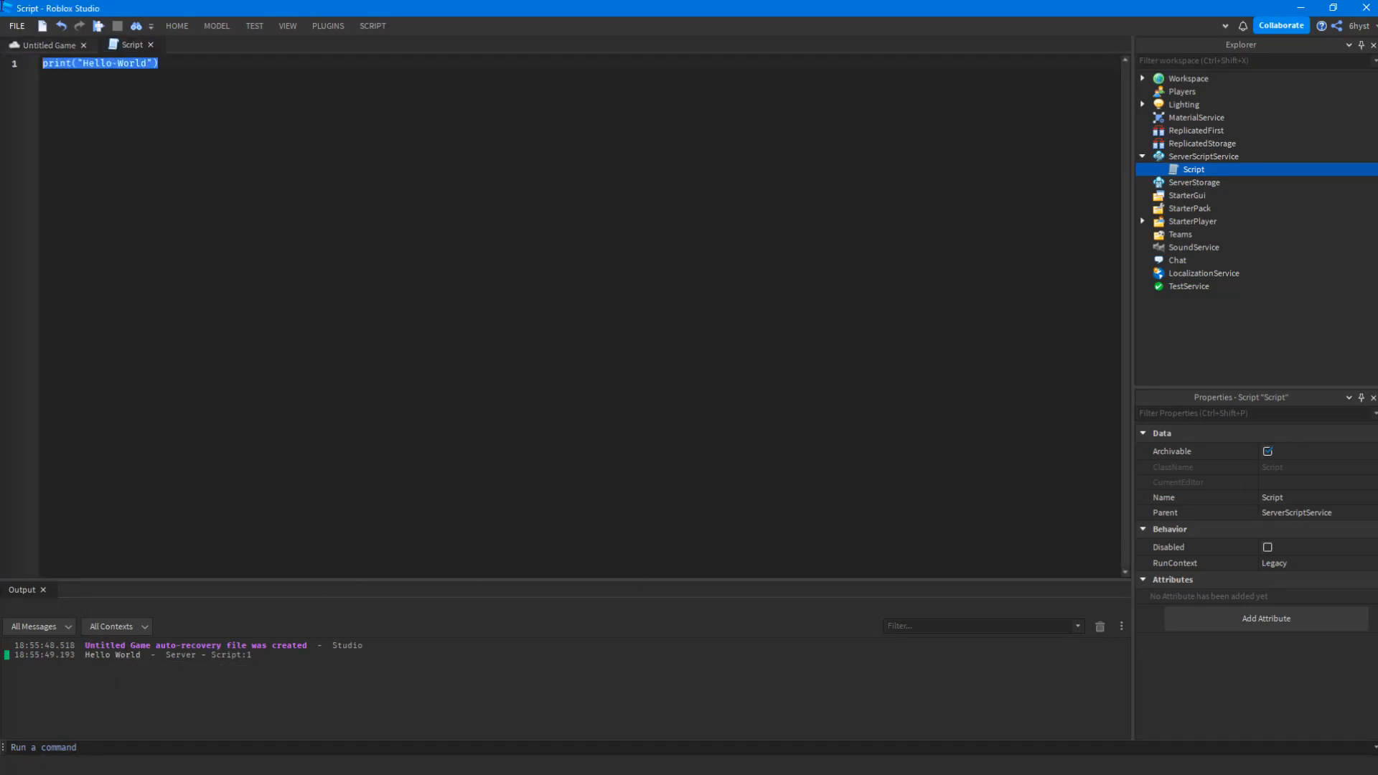
left_click_drag(281, 661, 39, 654)
left_click(355, 659)
left_click(63, 43)
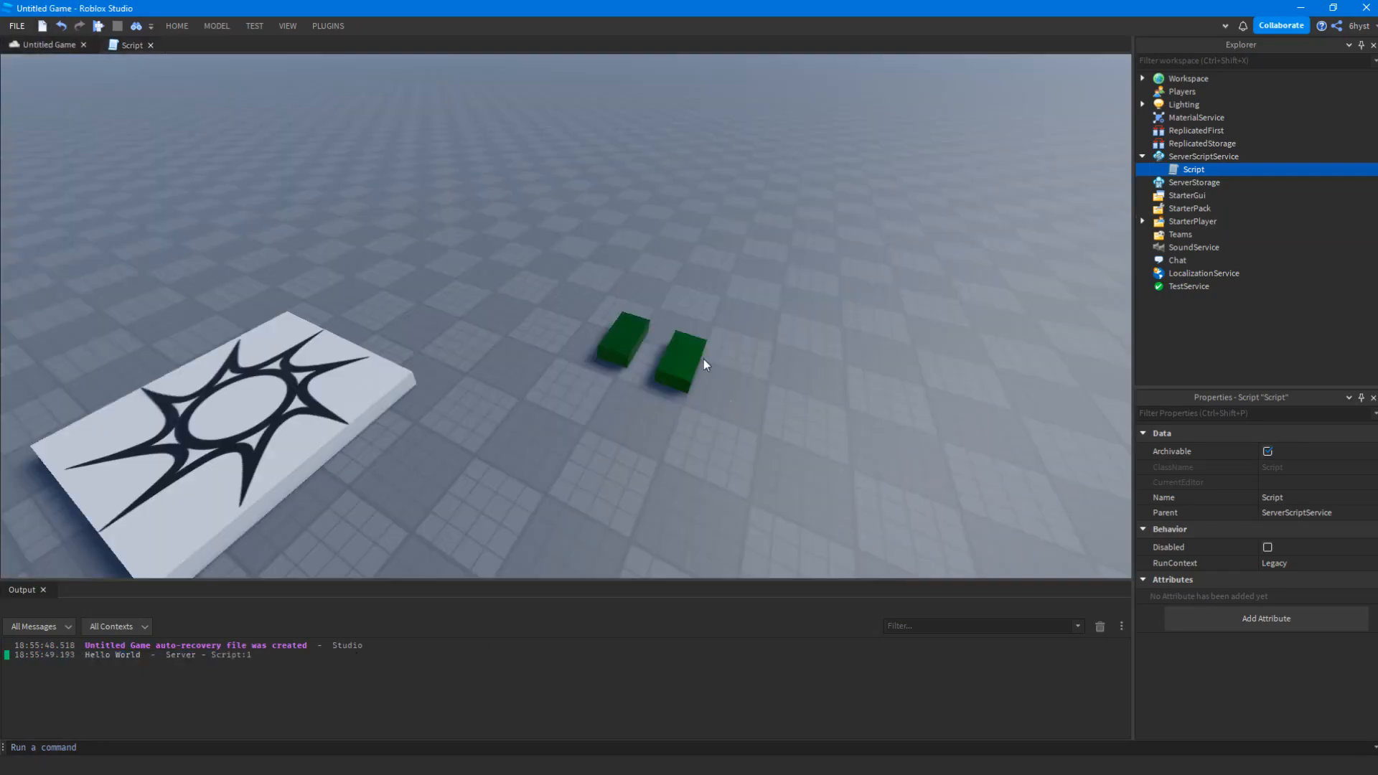
Try box selections around the objects in the game view, finishing with only the two green parts selected
left_click_drag(722, 386, 485, 155)
left_click(485, 155)
left_click_drag(965, 554, 823, 256)
left_click_drag(518, 143, 870, 452)
left_click_drag(886, 486, 150, 158)
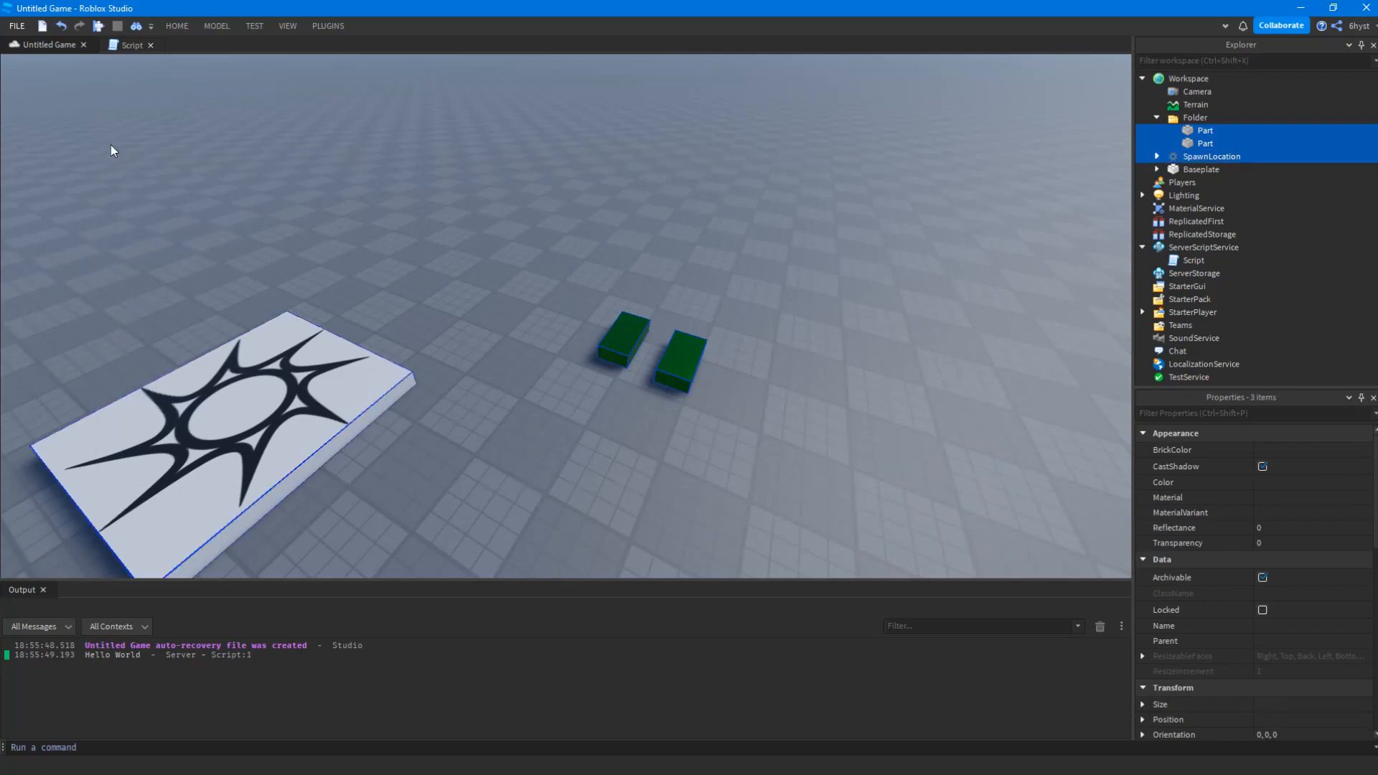
left_click(492, 166)
left_click_drag(287, 136, 572, 443)
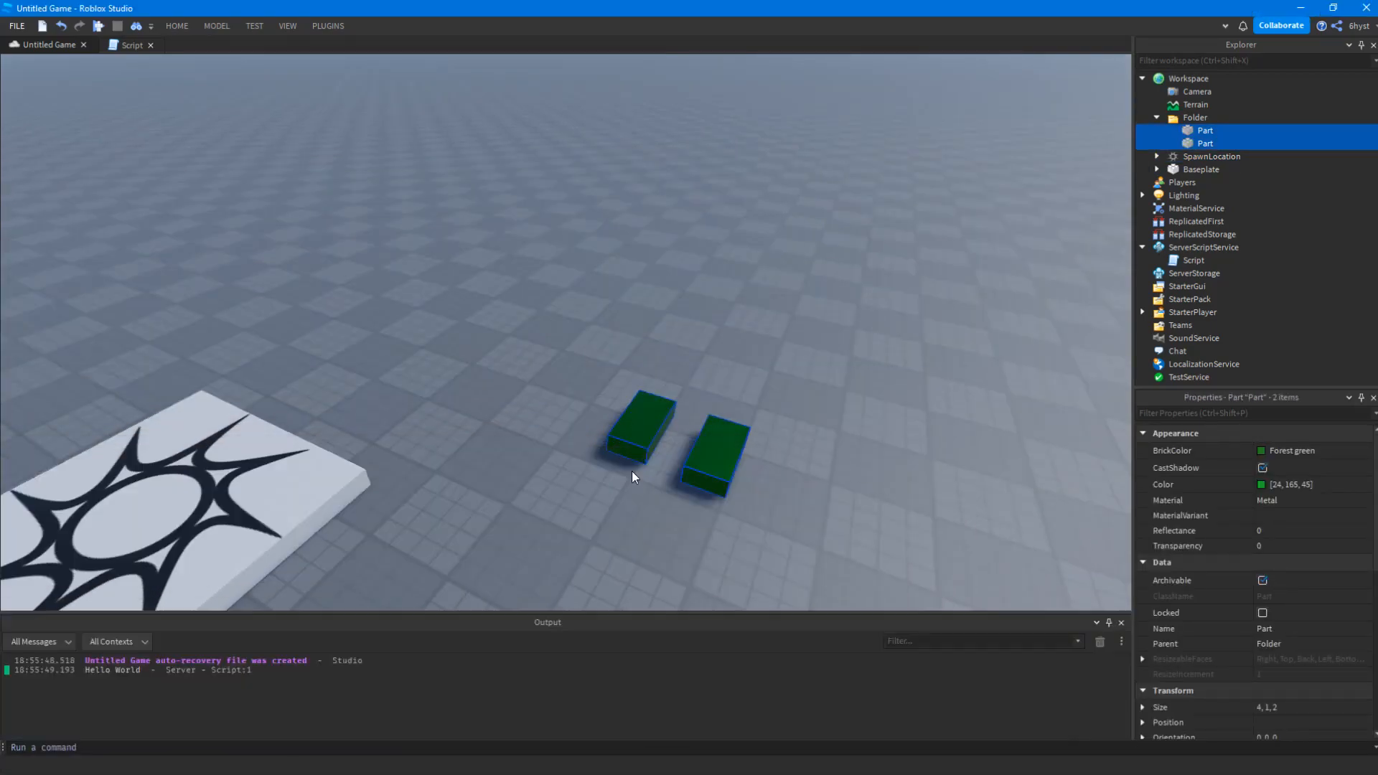